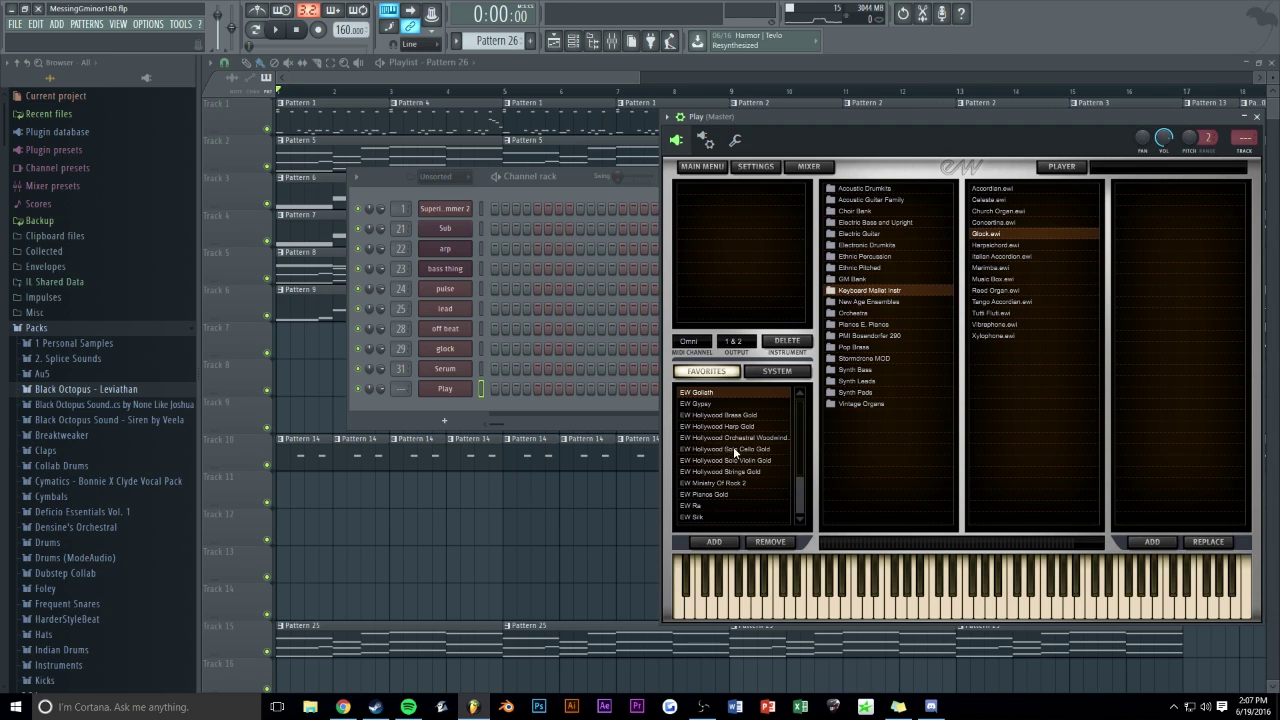
# - Load the 1st Violins Marc Shrt RRx4 instrument from EW Hollywood Strings Gold, 1st Violins, 03 Short Tight
pyautogui.click(727, 436)
pyautogui.click(746, 471)
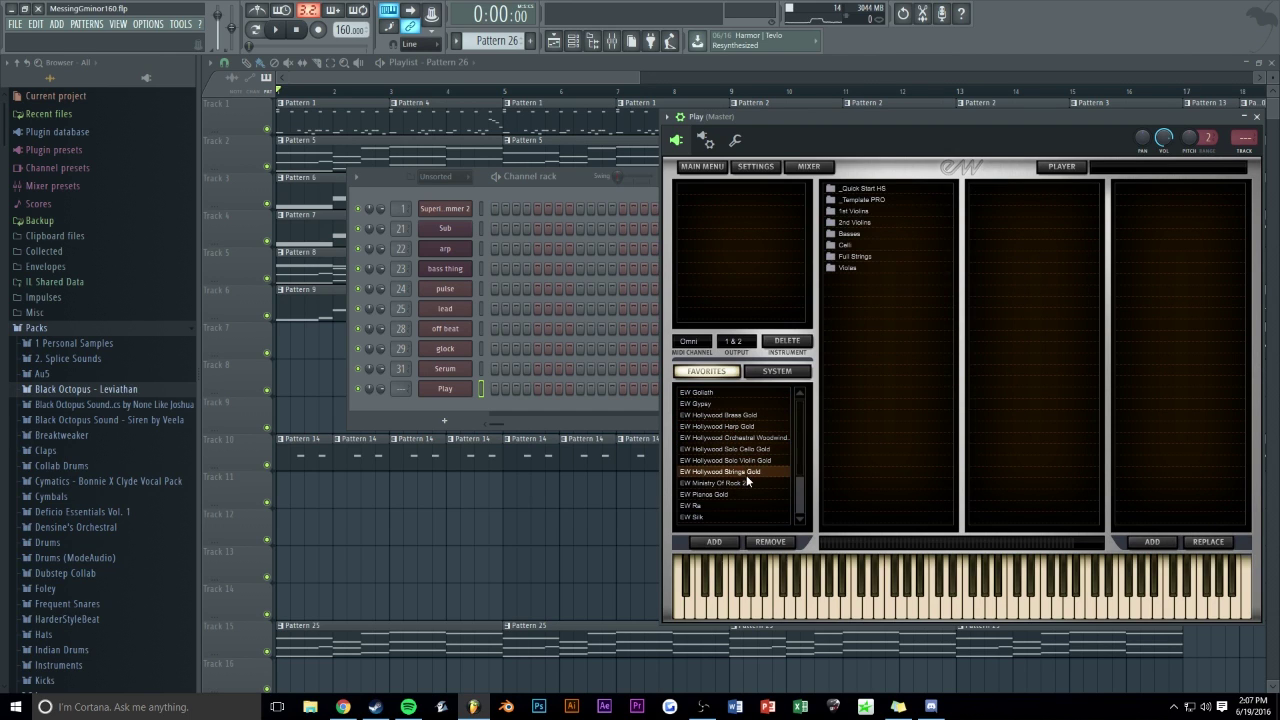
pyautogui.click(873, 189)
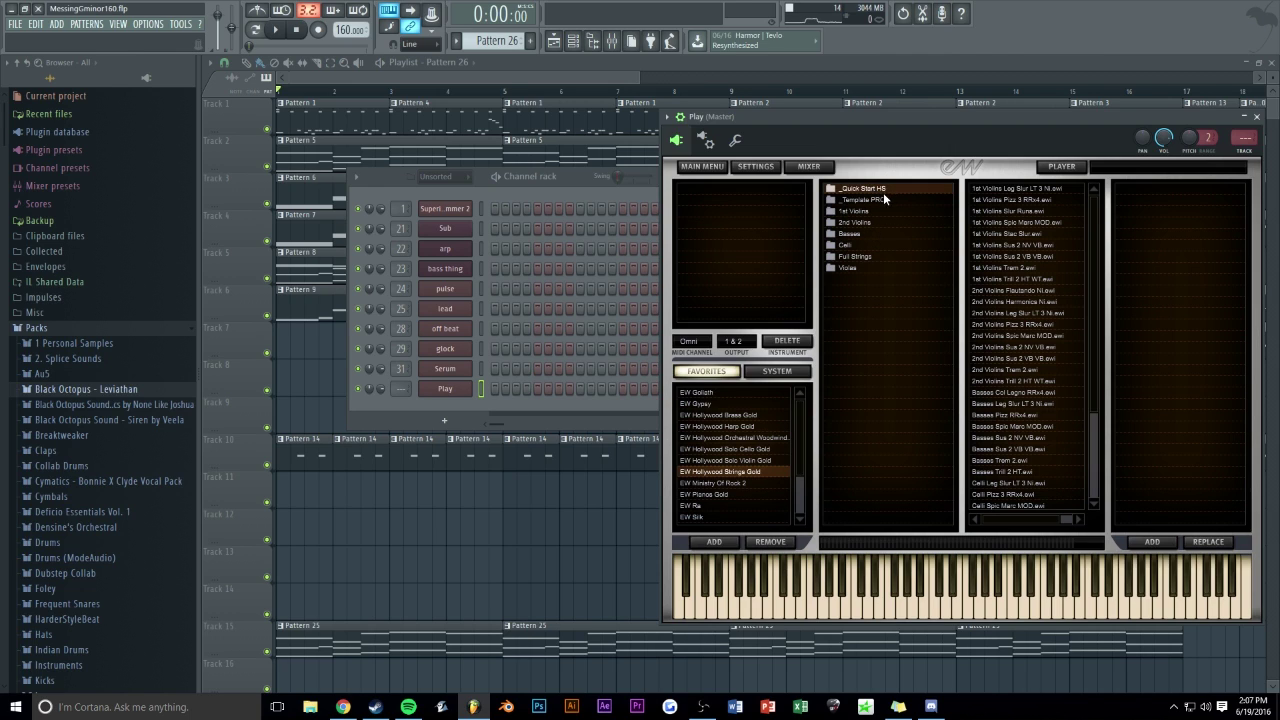
pyautogui.scroll(-4, 1027, 300)
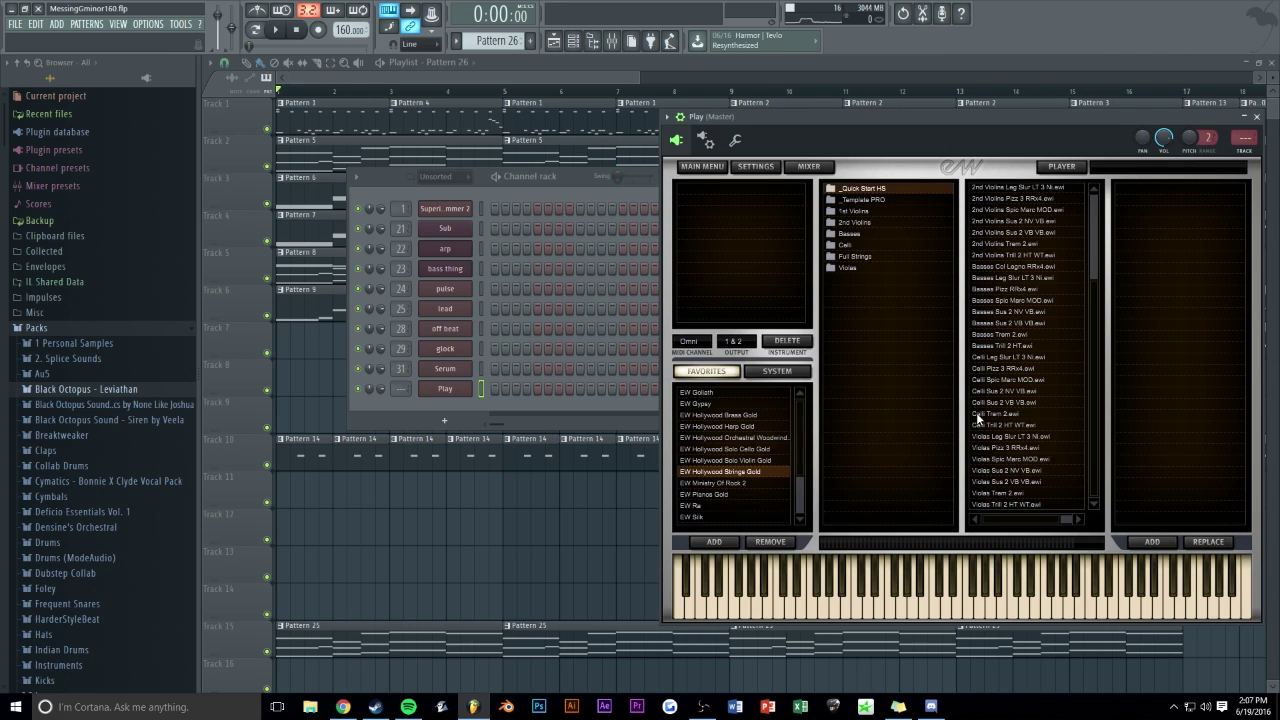
pyautogui.click(874, 212)
pyautogui.click(1038, 211)
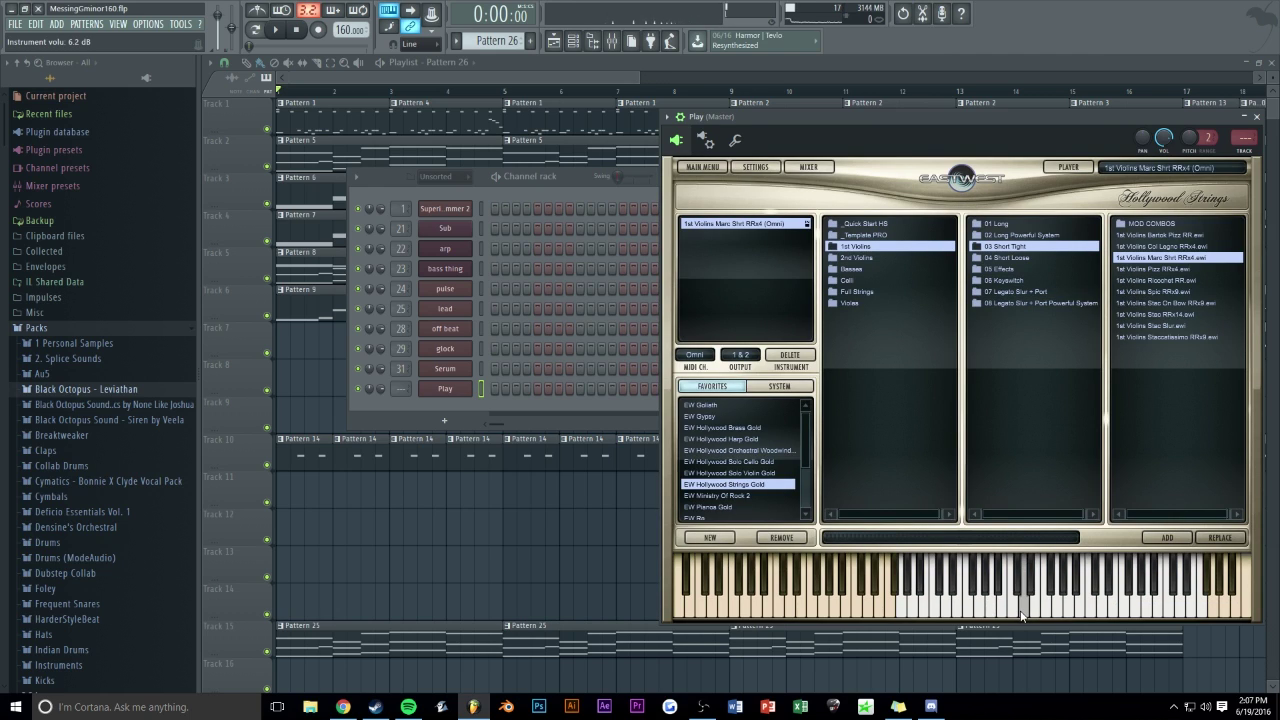
# - Open the pulse chords of Pattern 8 and copy all of their notes
pyautogui.click(412, 461)
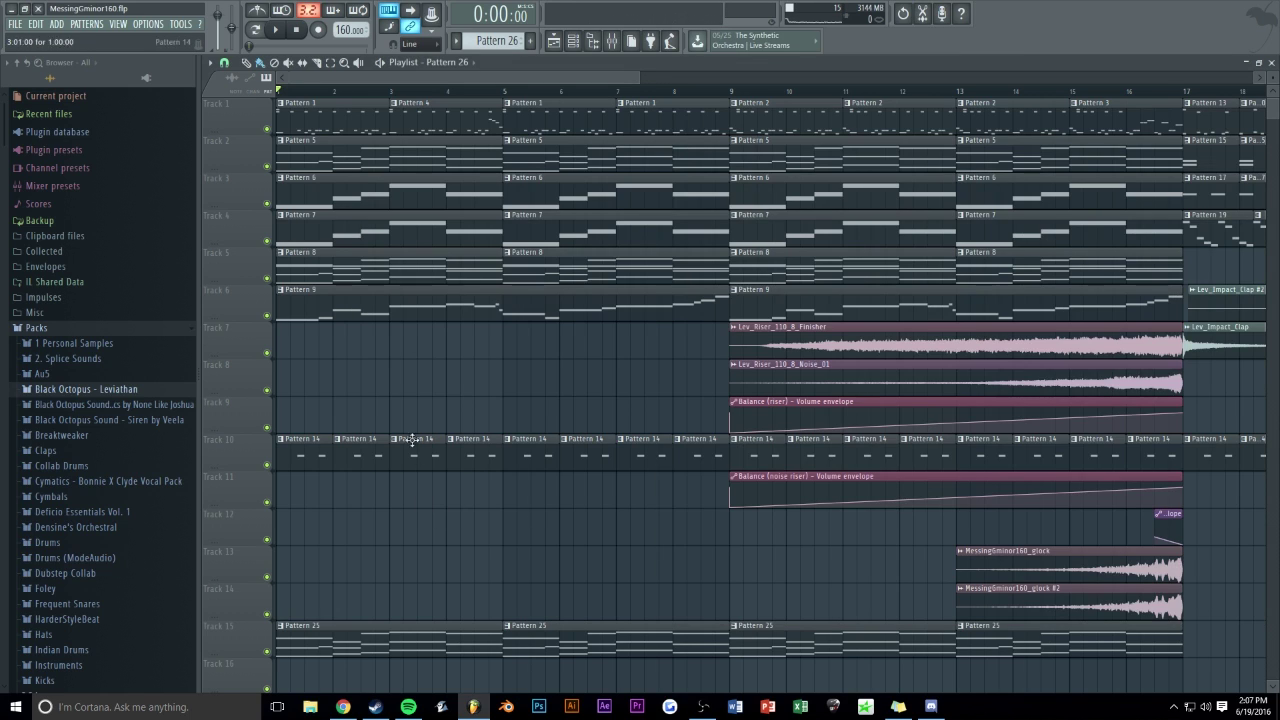
pyautogui.doubleClick(335, 166)
pyautogui.press('F5')
pyautogui.doubleClick(310, 260)
pyautogui.scroll(-5, 411, 79)
pyautogui.scroll(4, 640, 160)
pyautogui.moveTo(638, 158); pyautogui.dragTo(240, 465)
pyautogui.press('F5')
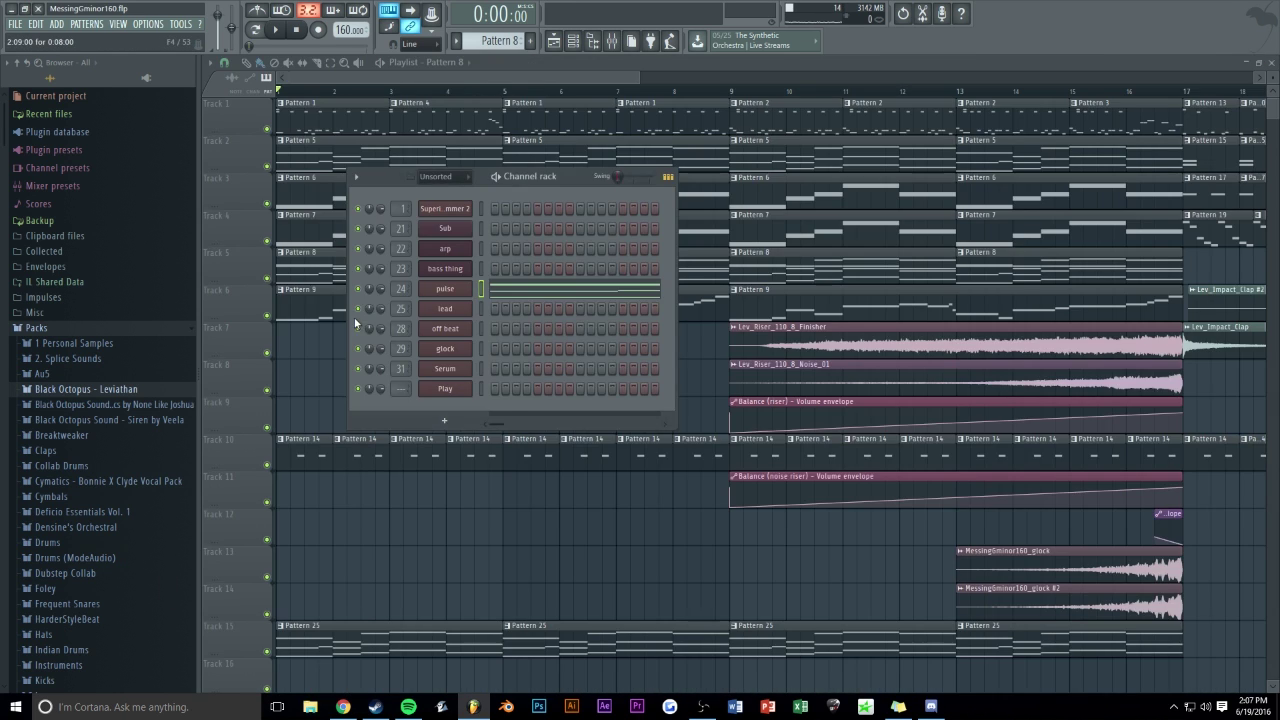
# - Paste the copied chords into the Play channel's piano roll in Pattern 26
pyautogui.rightClick(452, 391)
pyautogui.click(500, 388)
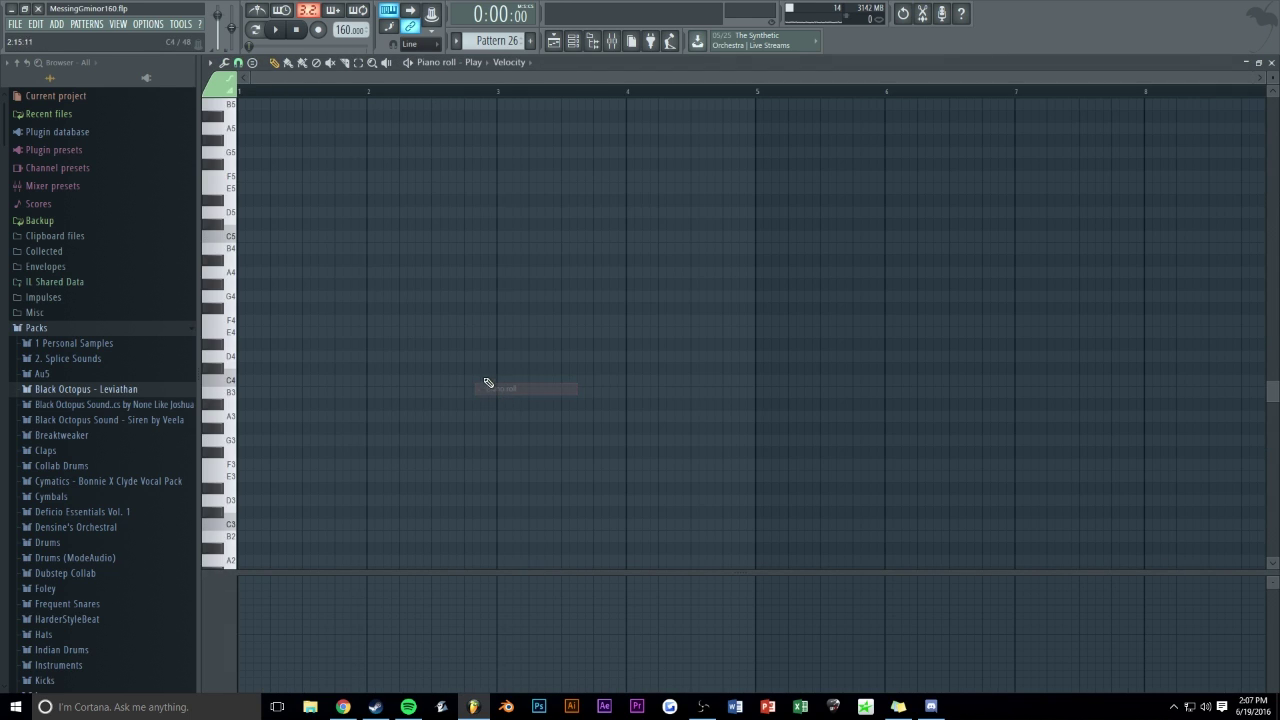
pyautogui.scroll(4, 443, 79)
pyautogui.moveTo(417, 207); pyautogui.dragTo(402, 455)
pyautogui.click(686, 411)
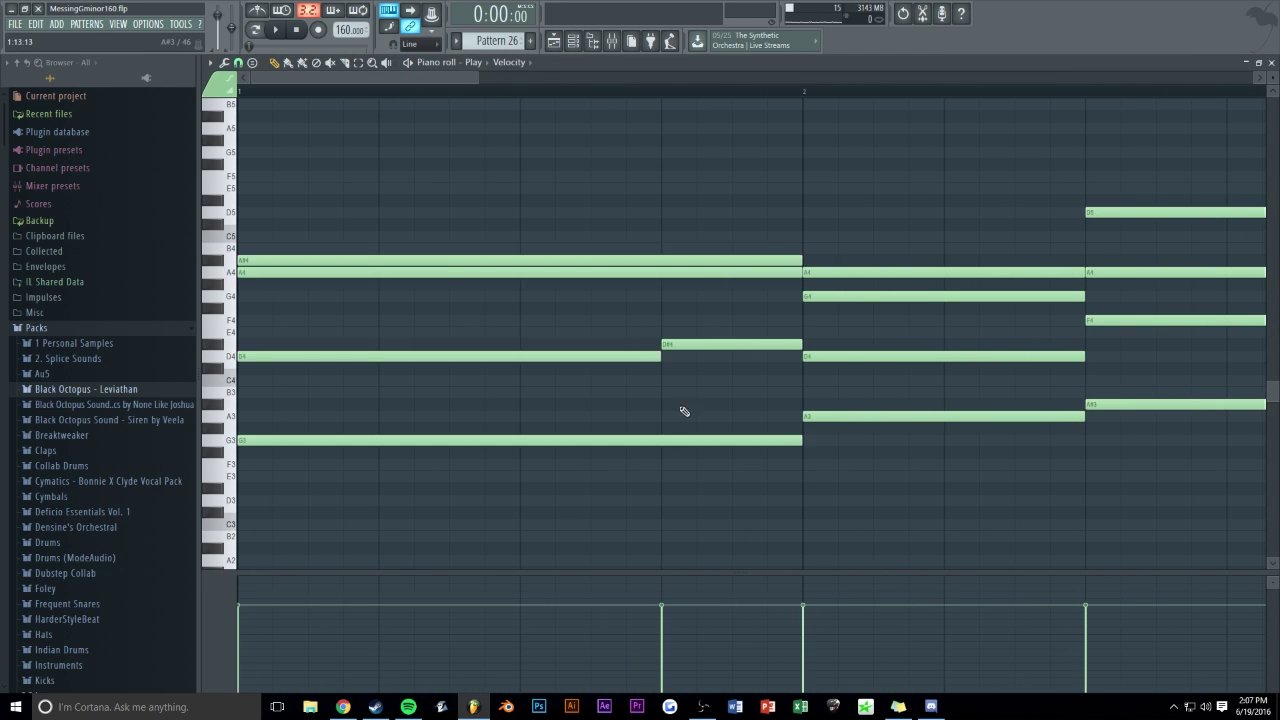
# - Turn the long chord in bar 1 into one-beat stabs on beats 2 and 4, keeping the D#4 in the second
pyautogui.moveTo(758, 235); pyautogui.dragTo(780, 269)
pyautogui.moveTo(697, 471); pyautogui.dragTo(463, 437)
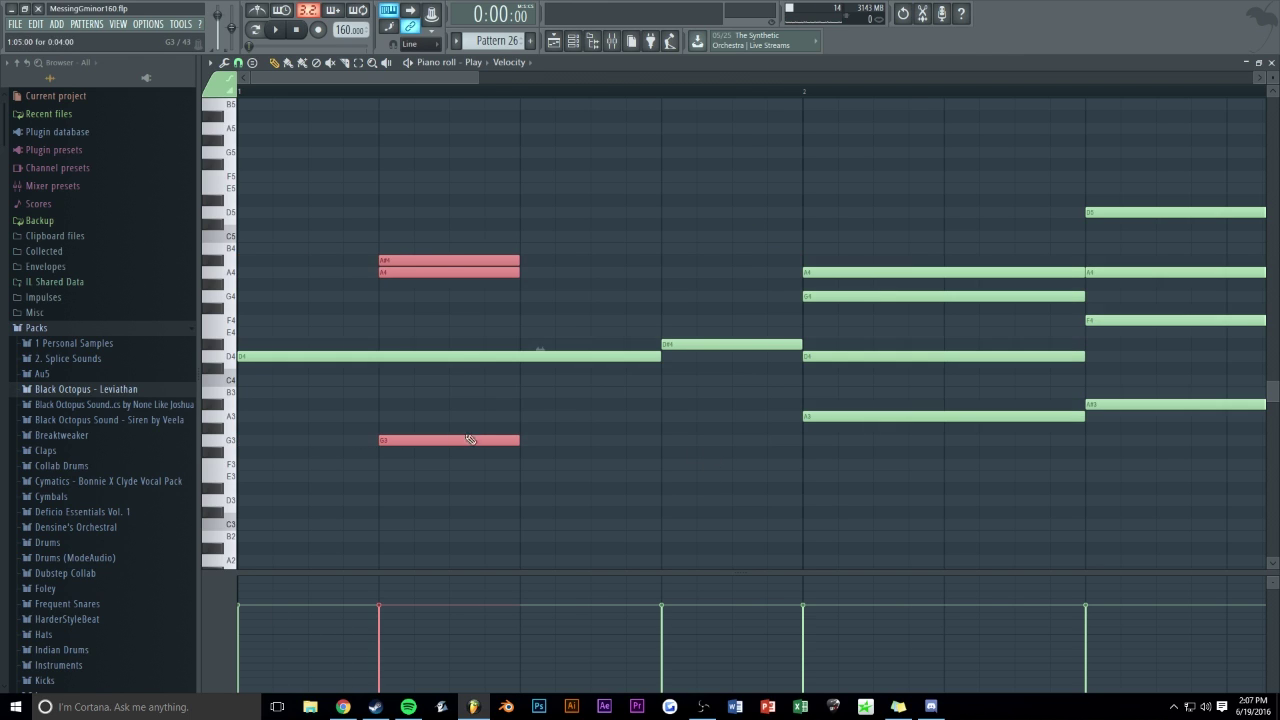
pyautogui.click(668, 346)
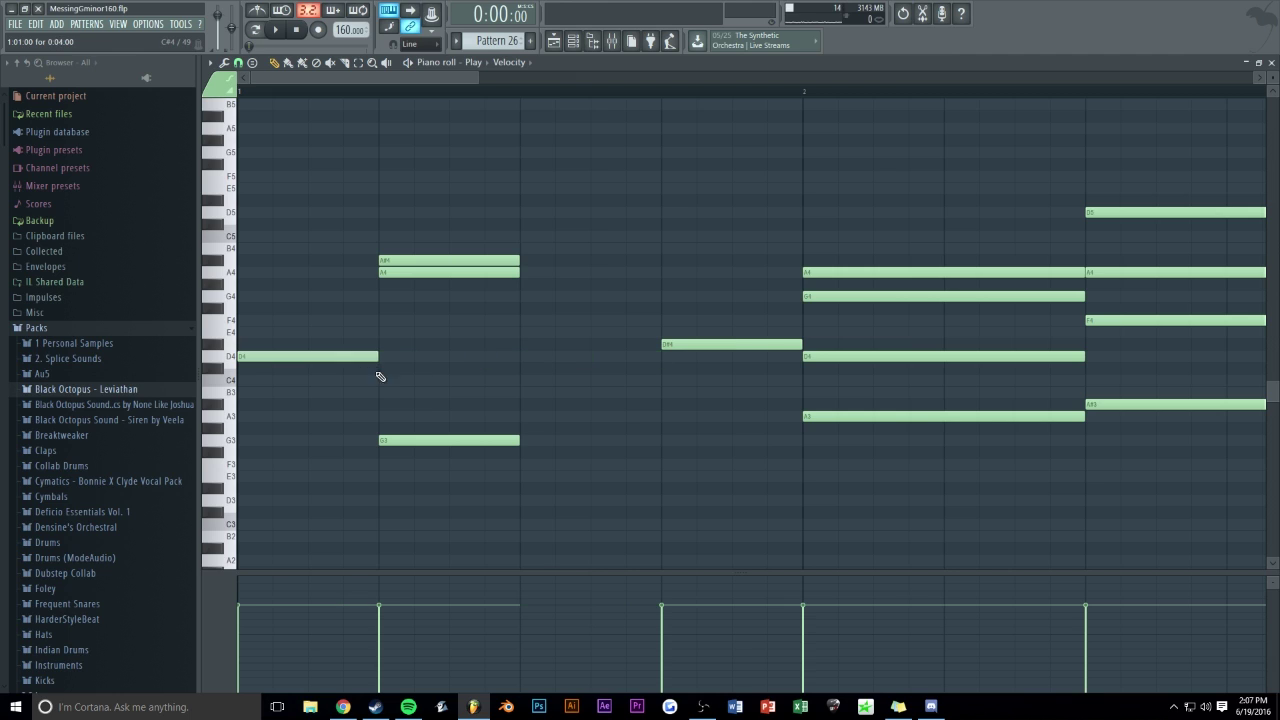
pyautogui.moveTo(528, 237); pyautogui.dragTo(513, 474)
pyautogui.hotkey('ctrl', 'b')
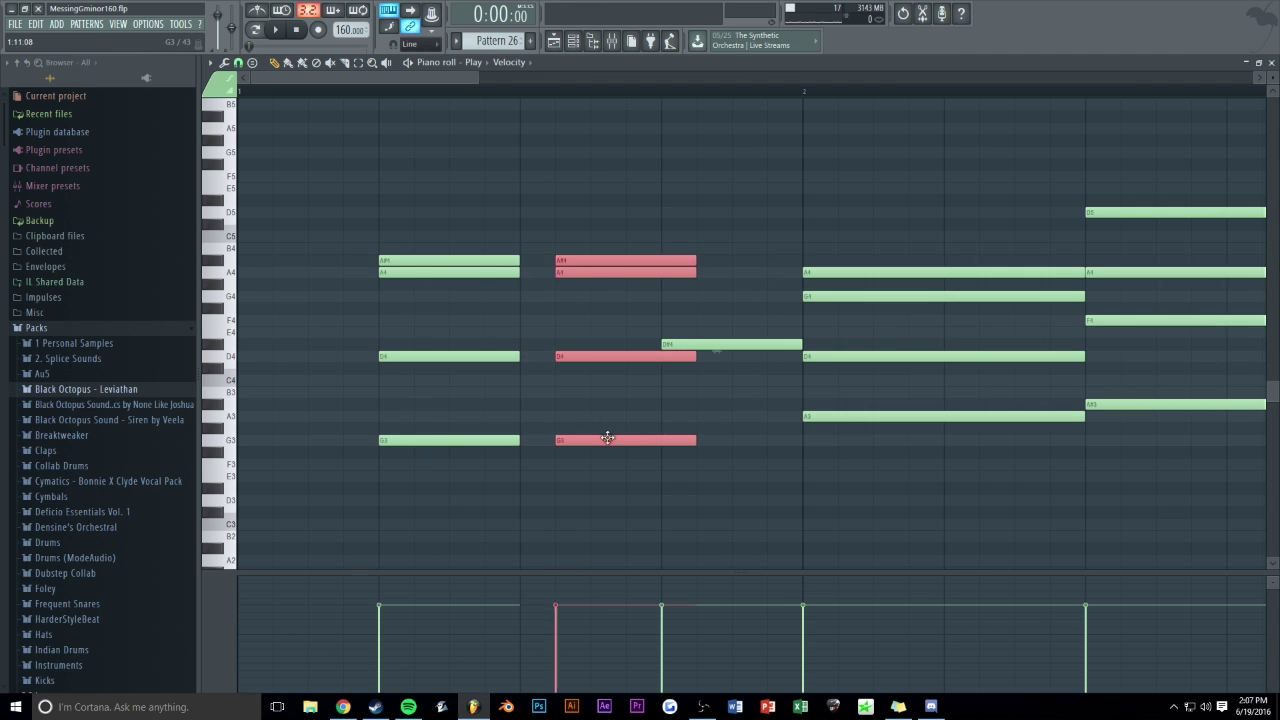
pyautogui.moveTo(598, 439); pyautogui.dragTo(704, 439)
pyautogui.click(702, 371)
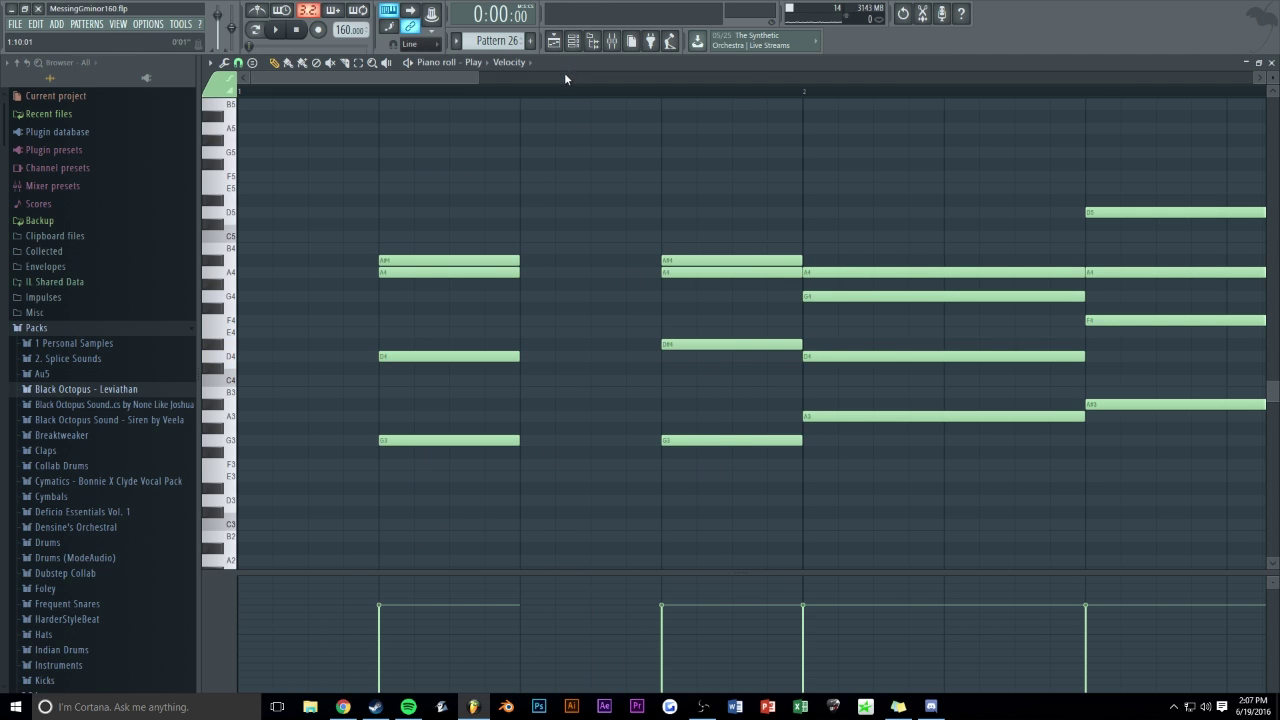
# - Shorten the chords in bars 2 to 4 to one beat and arrange them on beats 2 and 4 of each bar
pyautogui.scroll(-3, 565, 78)
pyautogui.moveTo(648, 255); pyautogui.dragTo(673, 445)
pyautogui.moveTo(589, 419); pyautogui.dragTo(796, 211)
pyautogui.hotkey('alt', 'Tab')
pyautogui.hotkey('alt', 'Tab')
pyautogui.moveTo(515, 78); pyautogui.dragTo(655, 79)
pyautogui.moveTo(650, 136); pyautogui.dragTo(650, 390)
pyautogui.moveTo(786, 384)
pyautogui.mouseDown()
pyautogui.moveTo(578, 390)
pyautogui.moveTo(762, 378)
pyautogui.mouseUp()
pyautogui.moveTo(862, 148); pyautogui.dragTo(971, 430)
pyautogui.moveTo(1069, 406)
pyautogui.mouseDown()
pyautogui.moveTo(888, 415)
pyautogui.moveTo(911, 403)
pyautogui.mouseUp()
pyautogui.moveTo(911, 403); pyautogui.dragTo(1047, 404)
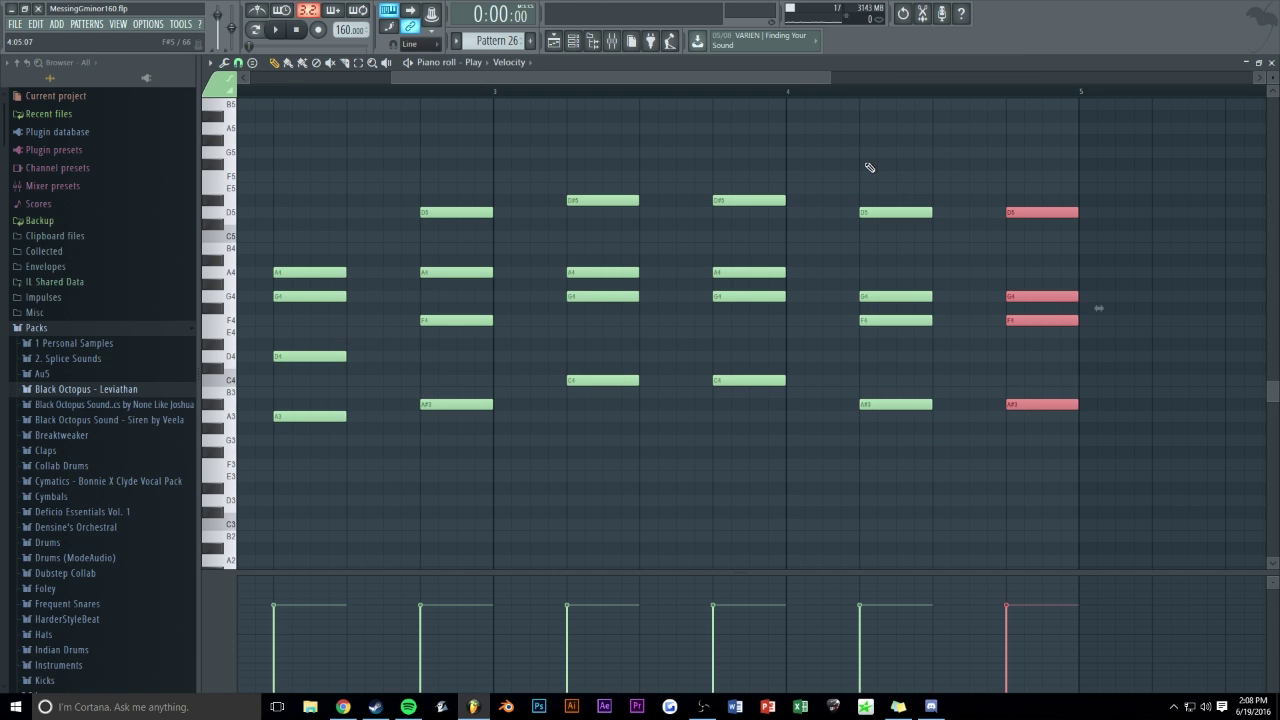
# - Place Pattern 26 on playlist track 16 and duplicate it to fill bars 1 to 16
pyautogui.press('F7')
pyautogui.moveTo(331, 535); pyautogui.dragTo(269, 590)
pyautogui.hotkey('ctrl', 'b')
pyautogui.hotkey('ctrl', 'b')
pyautogui.hotkey('ctrl', 'b')
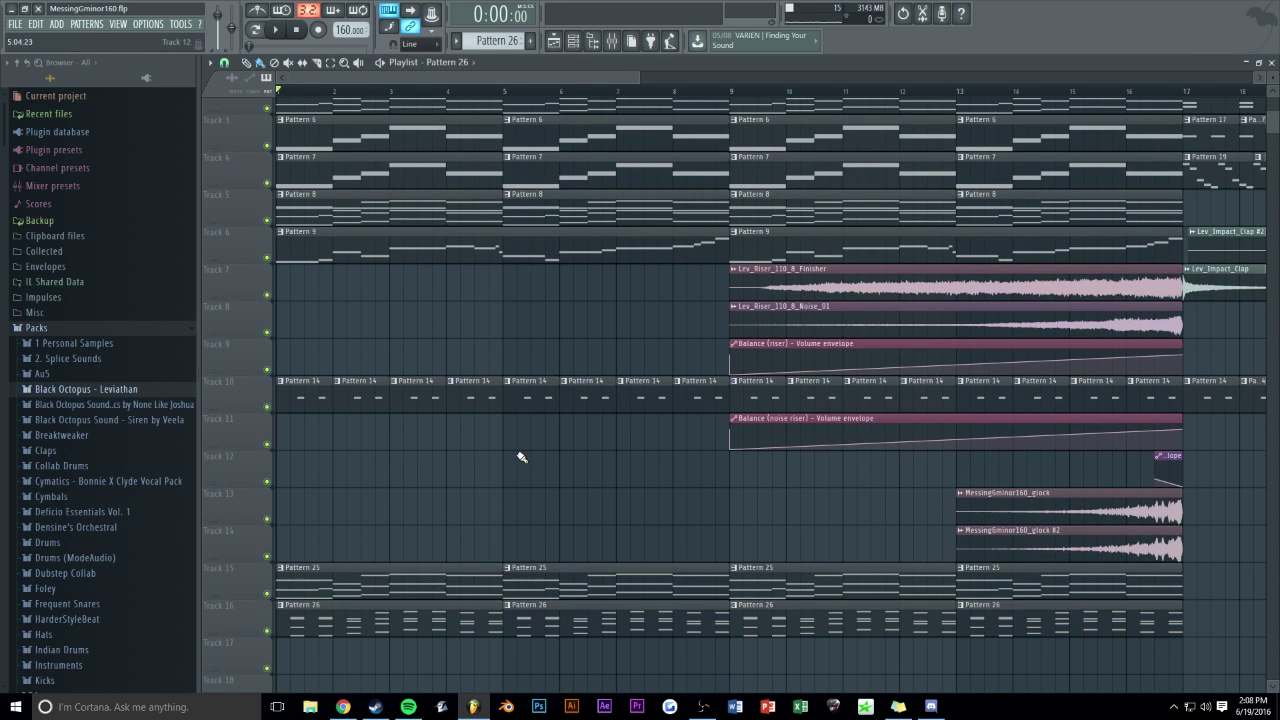
# - Play the arrangement, route the Play channel to mixer track 32 and solo that track
pyautogui.press('space')
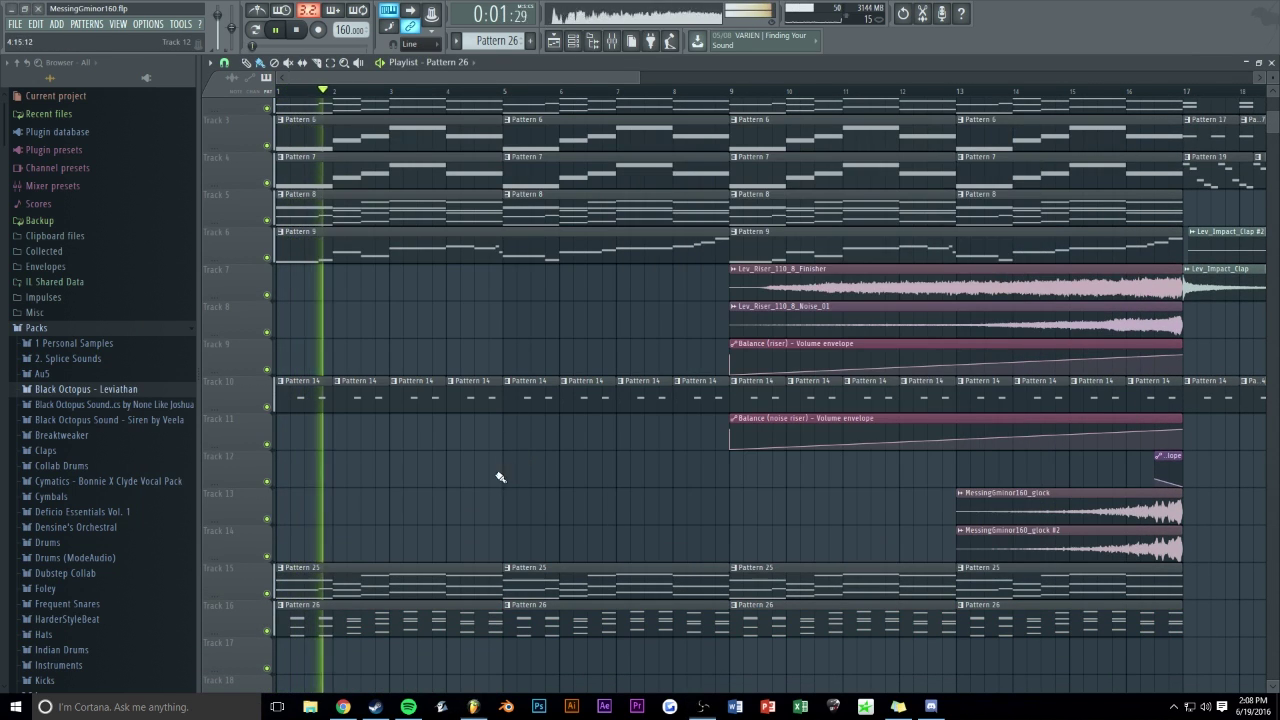
pyautogui.scroll(-2, 502, 105)
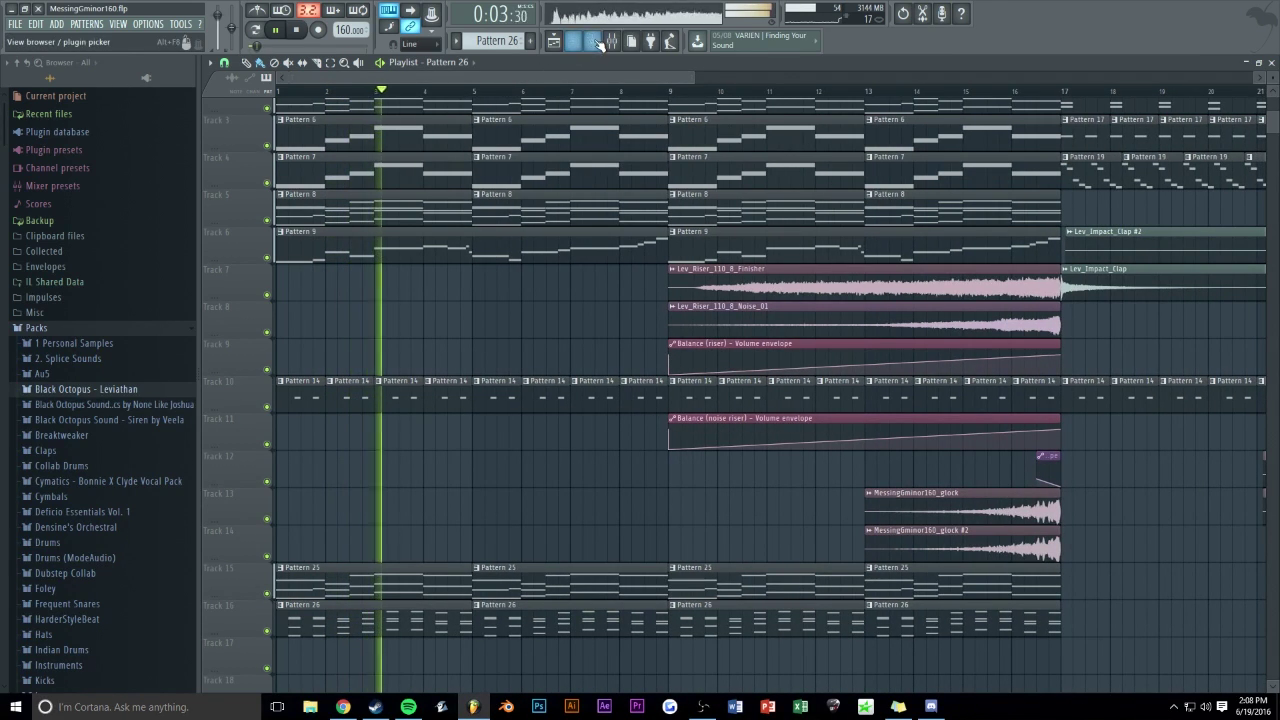
pyautogui.click(574, 42)
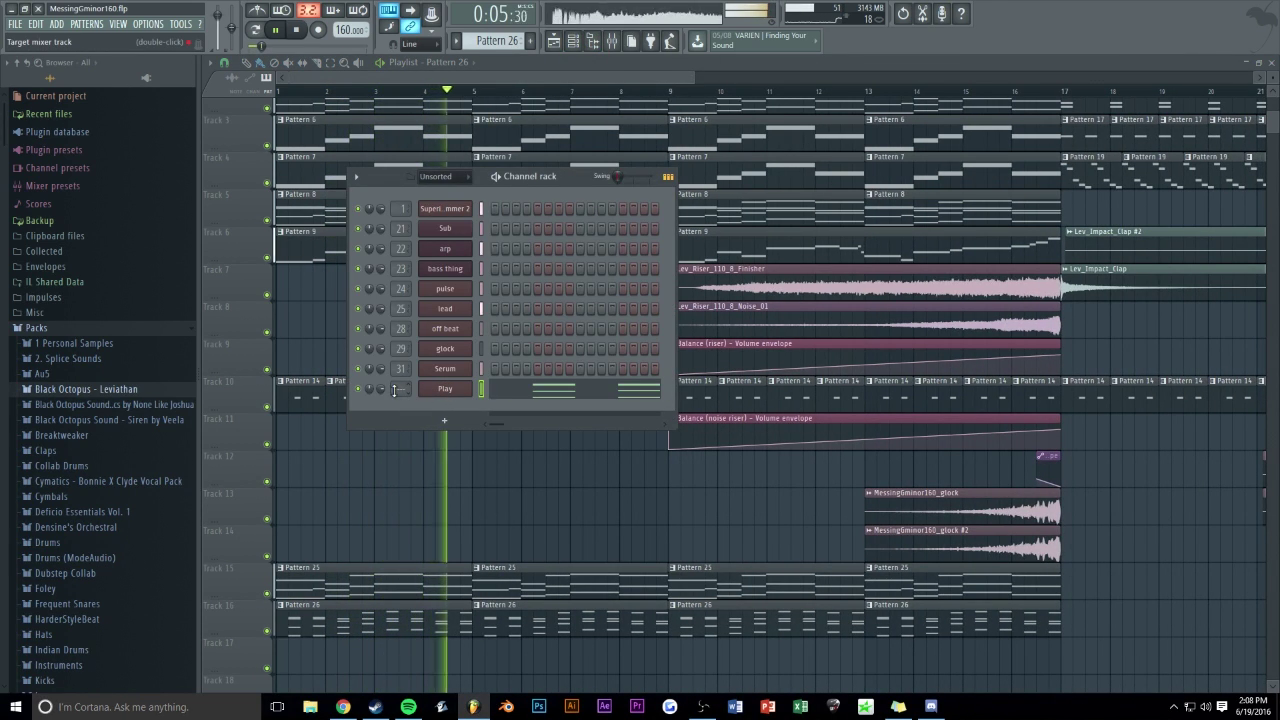
pyautogui.press('F9')
pyautogui.press('space')
pyautogui.moveTo(584, 185); pyautogui.dragTo(1008, 203)
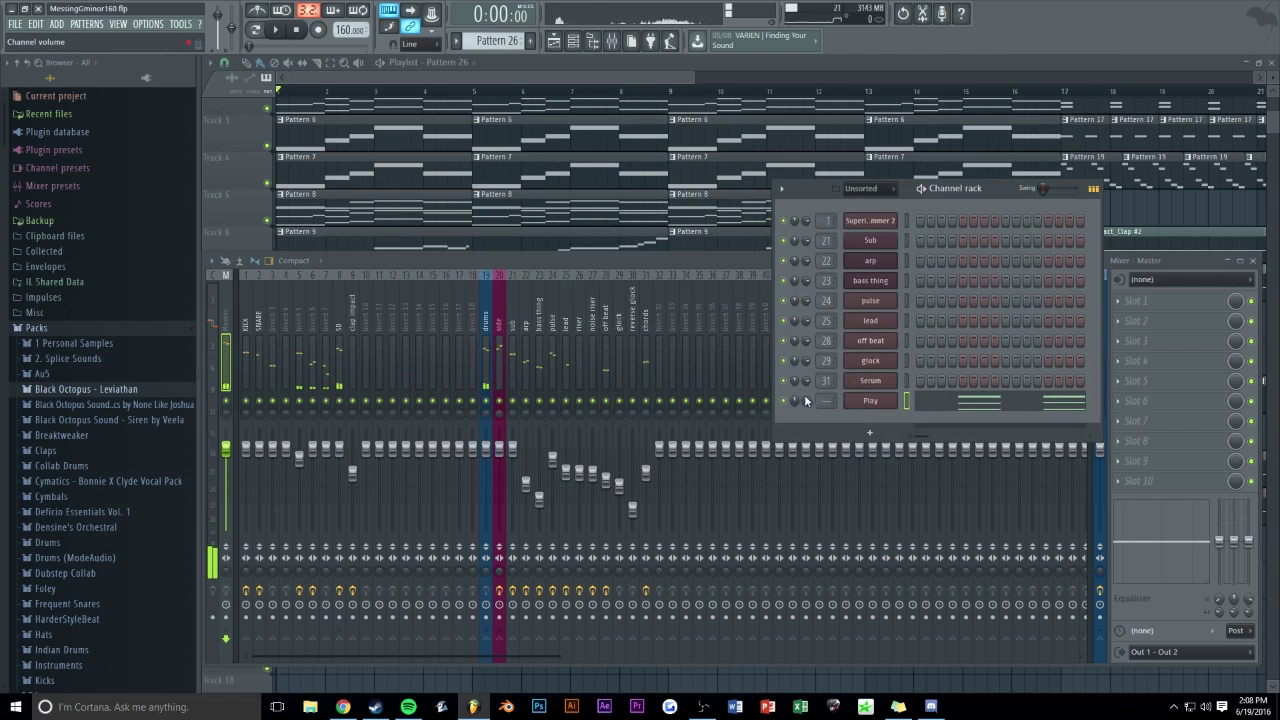
pyautogui.click(666, 406)
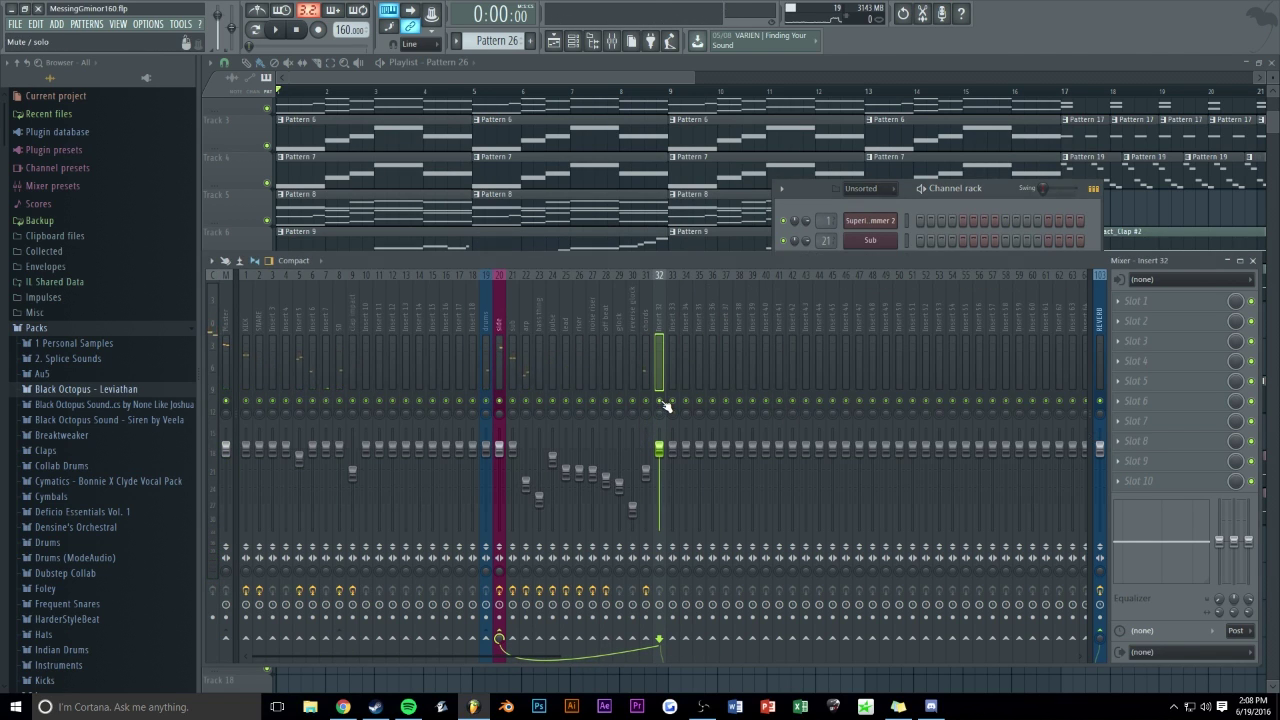
pyautogui.press('space')
pyautogui.click(998, 192)
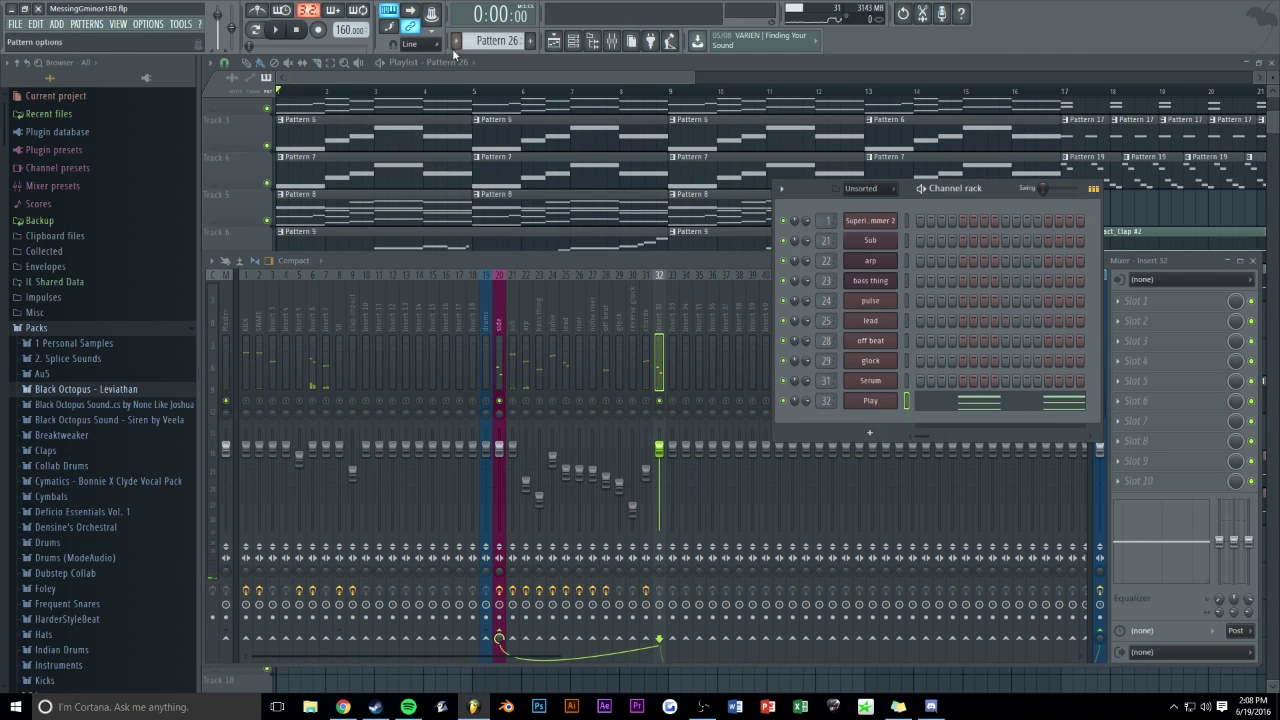
# - Transpose the chords of Pattern 26 up until the first chord's root is G5 while the pattern plays
pyautogui.click(454, 55)
pyautogui.doubleClick(327, 628)
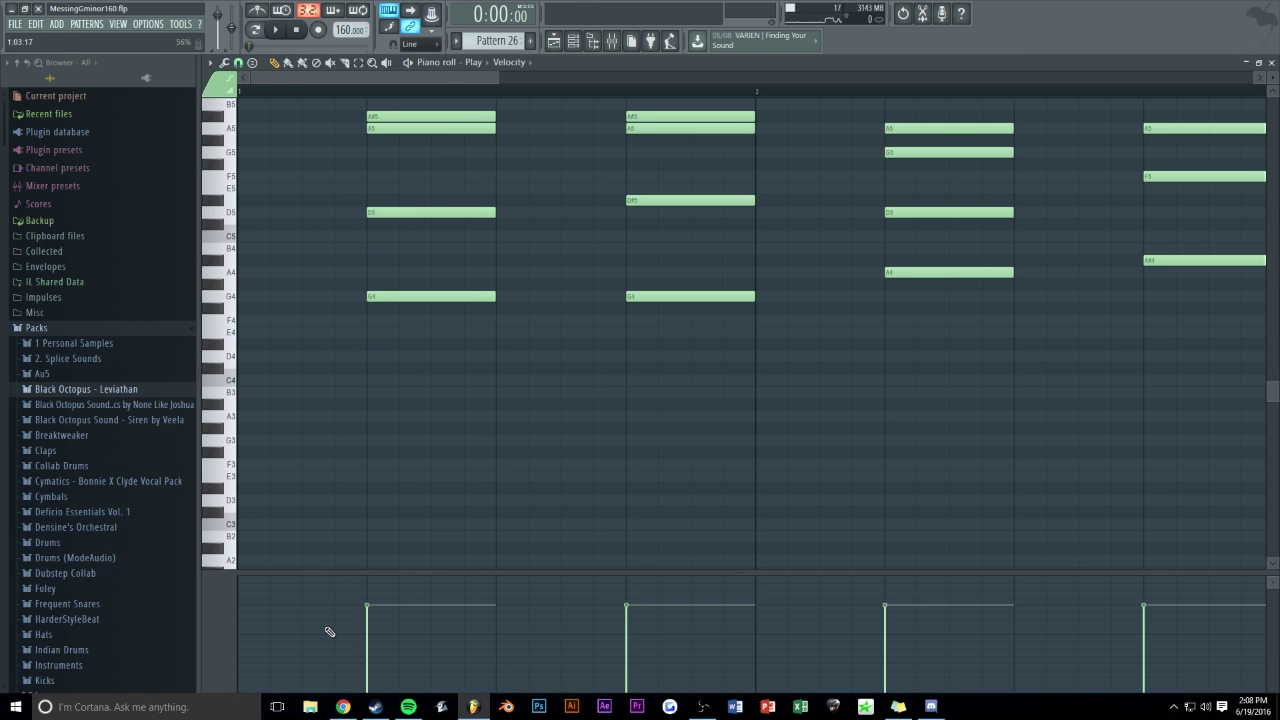
pyautogui.press('space')
pyautogui.scroll(-3, 412, 78)
pyautogui.scroll(3, 411, 203)
pyautogui.hotkey('ctrl', 'Up')
pyautogui.scroll(4, 425, 212)
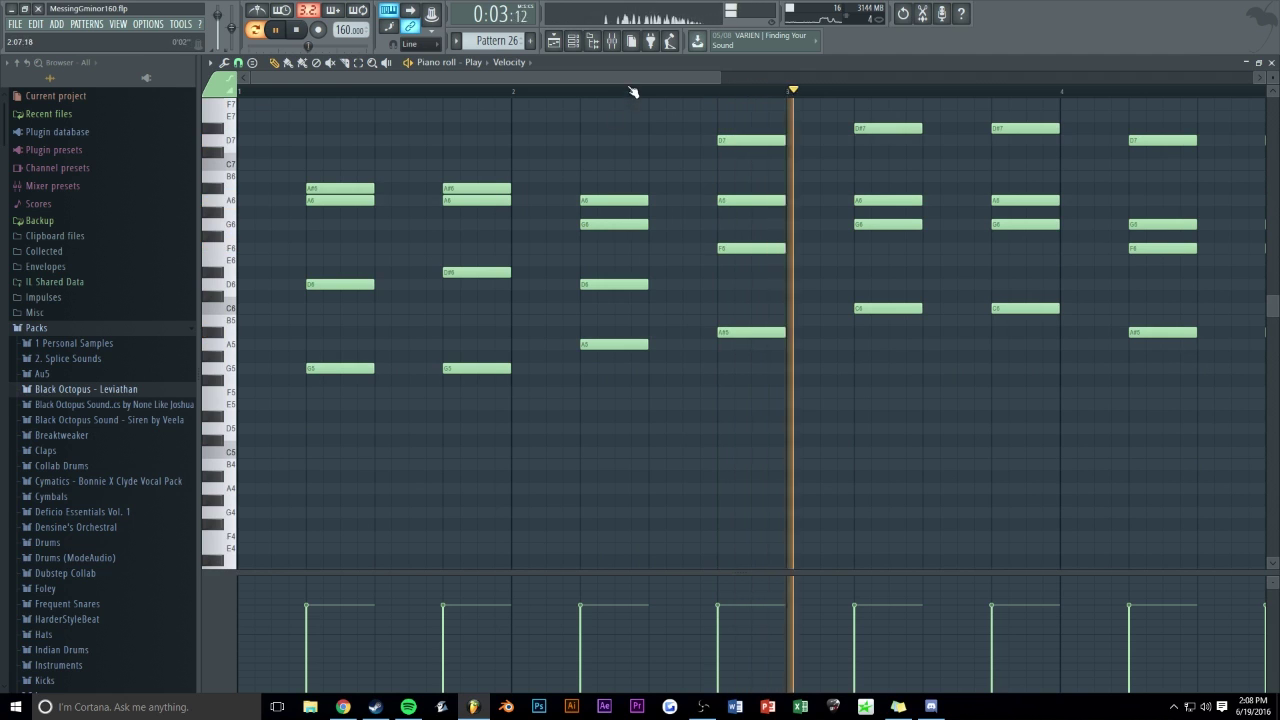
pyautogui.scroll(-1, 634, 91)
pyautogui.scroll(-2, 625, 84)
pyautogui.scroll(1, 568, 155)
# - Add Fruity Parametric EQ 2 to the first effect slot of mixer track 32
pyautogui.click(611, 43)
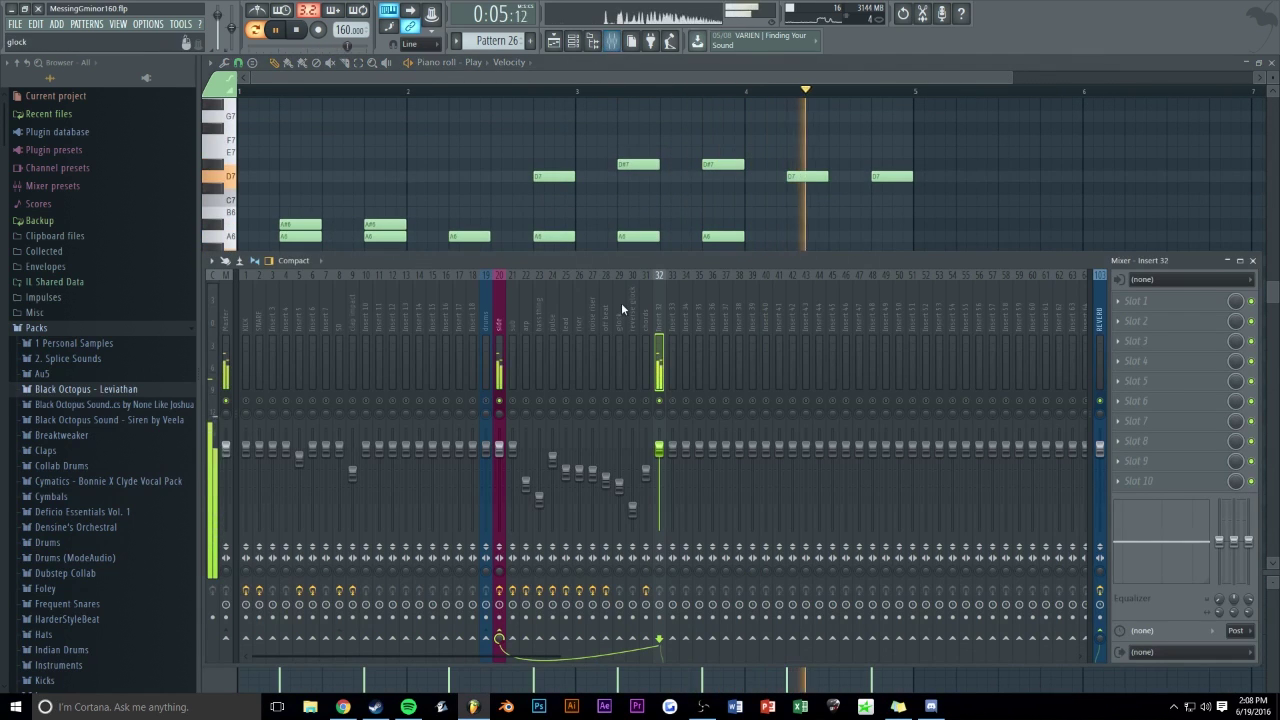
pyautogui.click(1230, 306)
pyautogui.click(1117, 591)
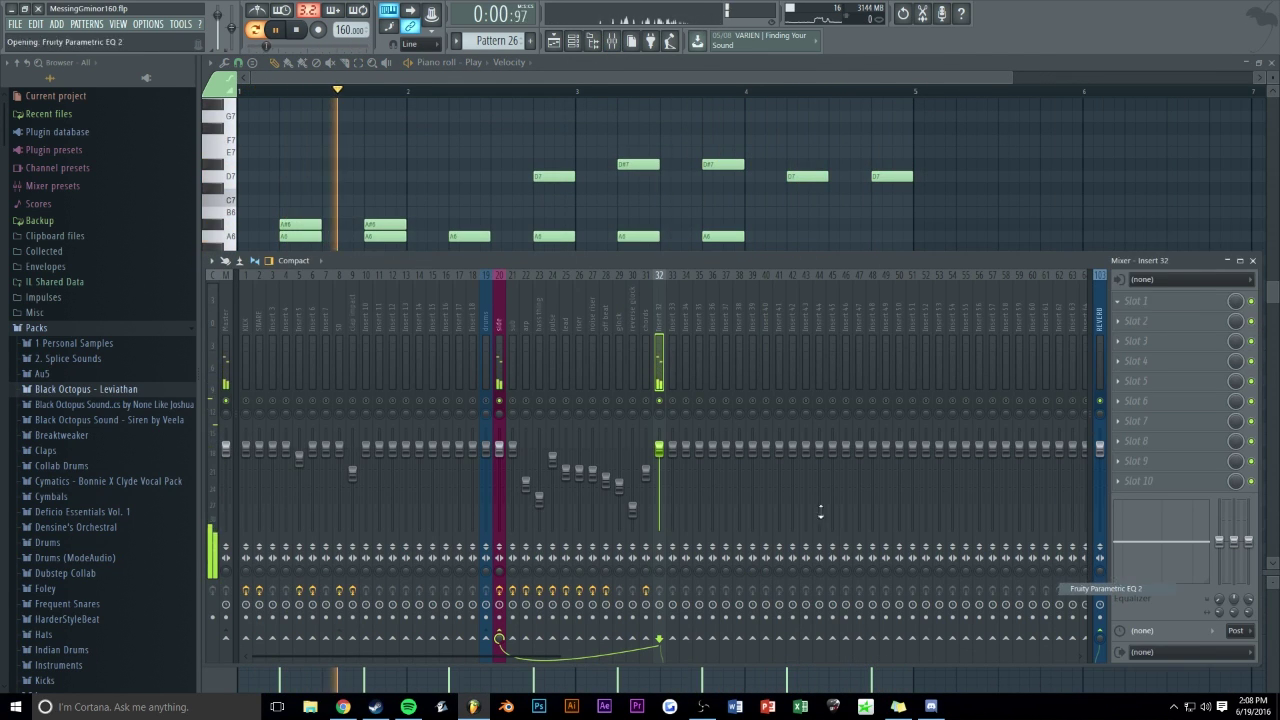
# - Shape the violin EQ with a steep low cut, a slight dip at band 5 and a slight high boost at band 7
pyautogui.rightClick(305, 267)
pyautogui.moveTo(325, 301)
pyautogui.click(365, 330)
pyautogui.rightClick(305, 267)
pyautogui.click(365, 328)
pyautogui.moveTo(305, 268); pyautogui.dragTo(431, 280)
pyautogui.moveTo(483, 267); pyautogui.dragTo(491, 256)
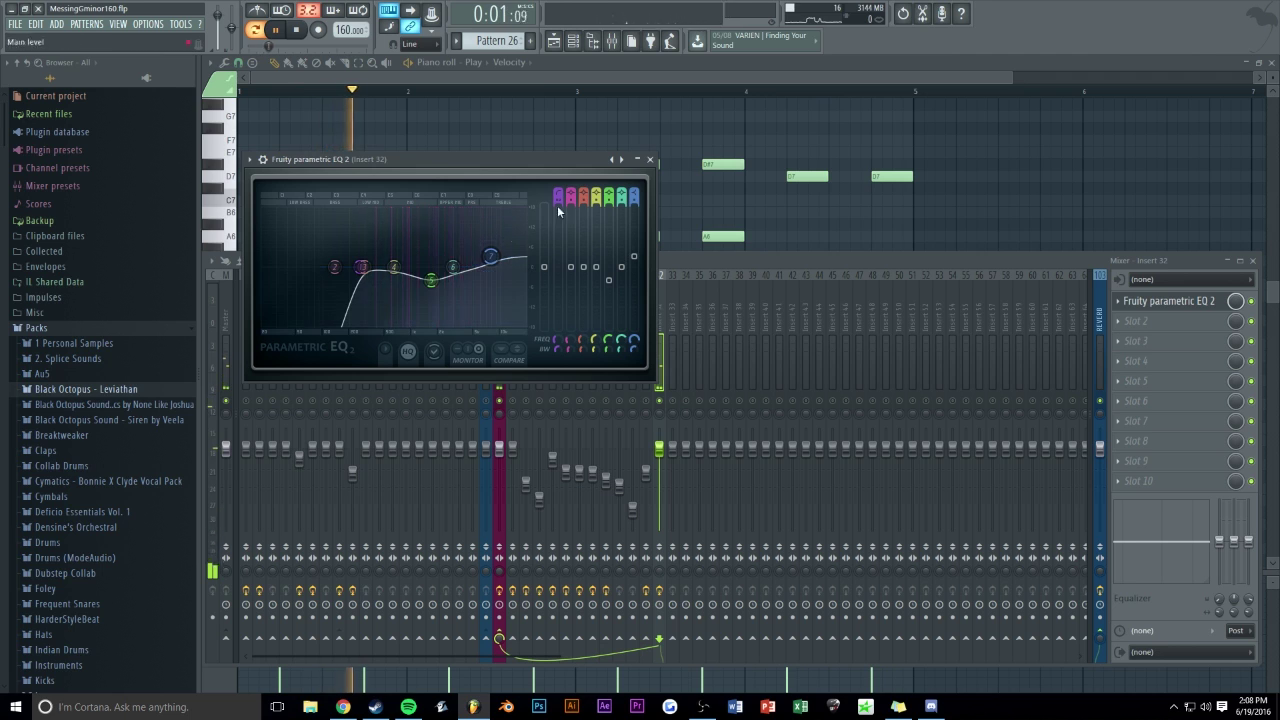
pyautogui.click(650, 159)
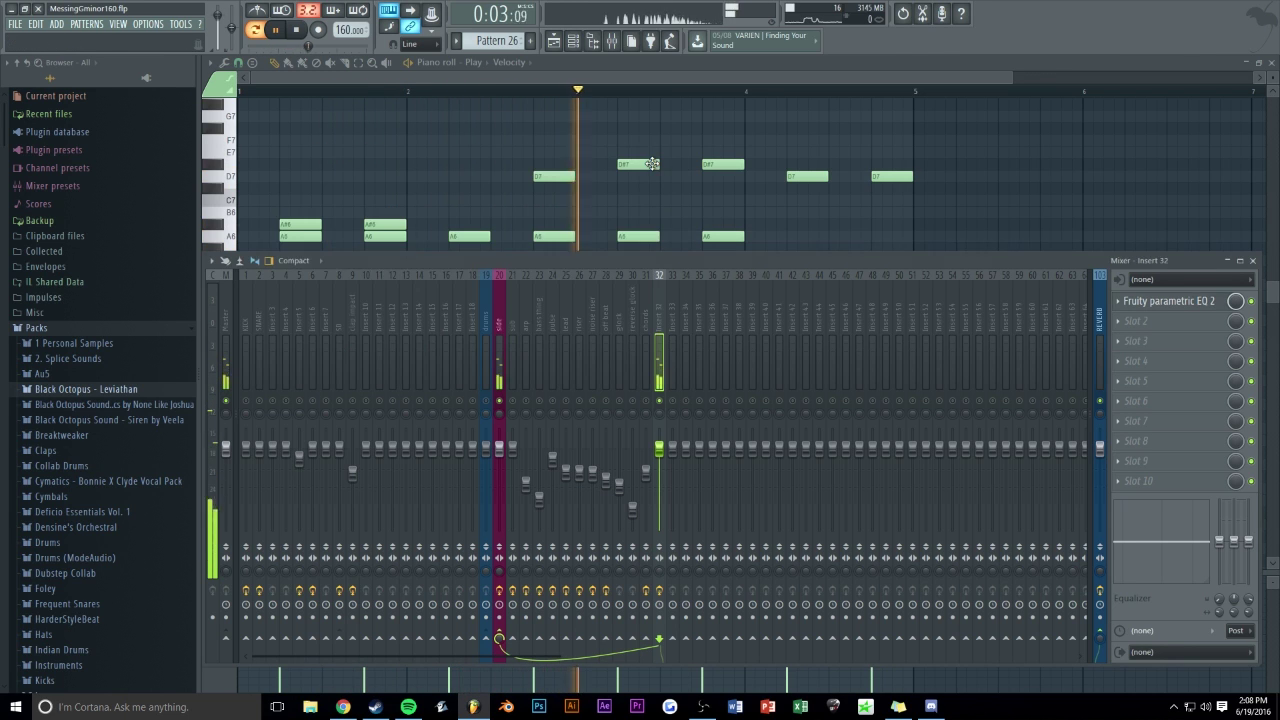
pyautogui.hotkey('ctrl', 'Up')
pyautogui.click(480, 160)
pyautogui.hotkey('ctrl', 'Up')
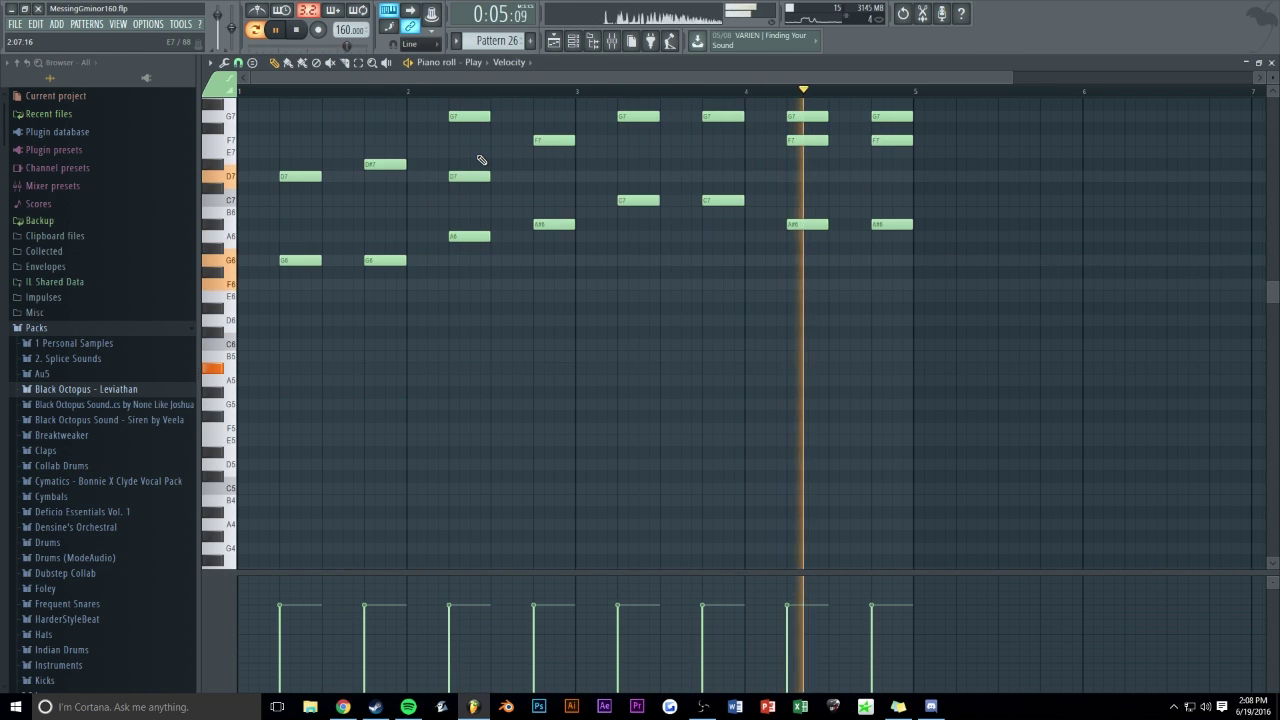
pyautogui.scroll(5, 440, 220)
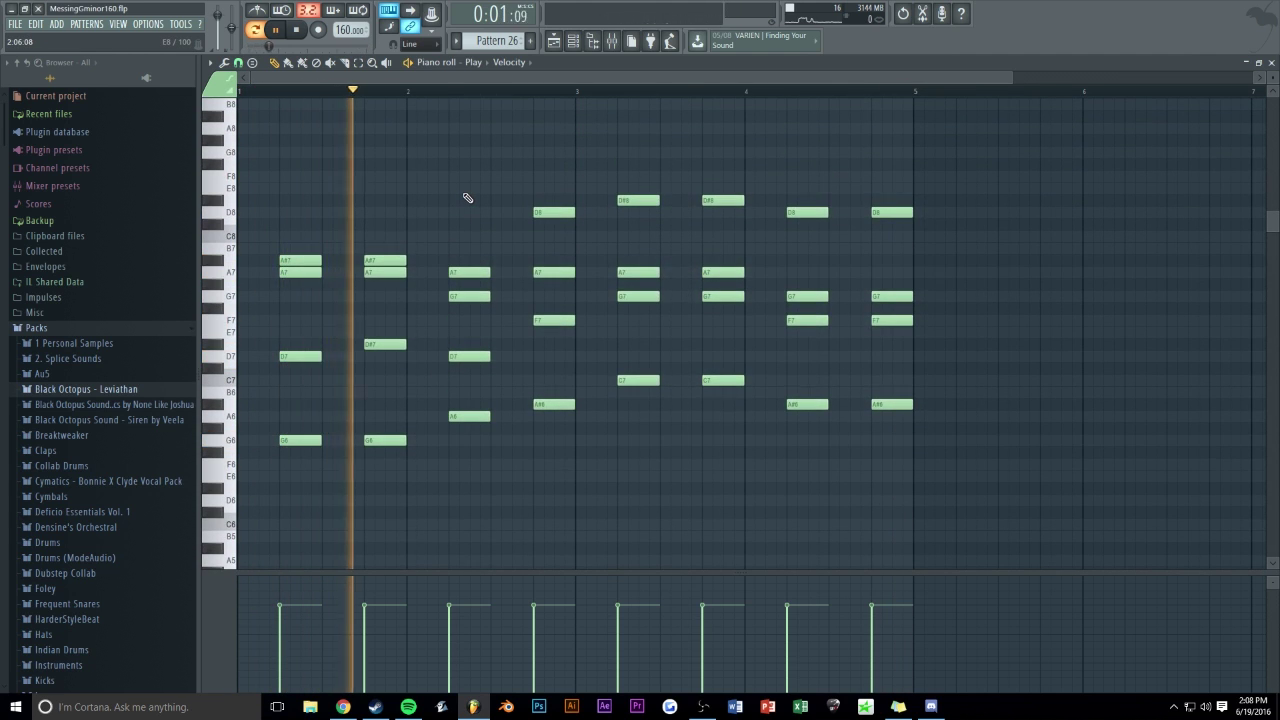
pyautogui.hotkey('ctrl', 'Down')
# - Move the second-lowest note of every chord in Pattern 26 up one octave
pyautogui.scroll(-3, 423, 280)
pyautogui.moveTo(280, 376); pyautogui.dragTo(492, 402)
pyautogui.moveTo(541, 350); pyautogui.dragTo(577, 365)
pyautogui.moveTo(635, 317); pyautogui.dragTo(928, 366)
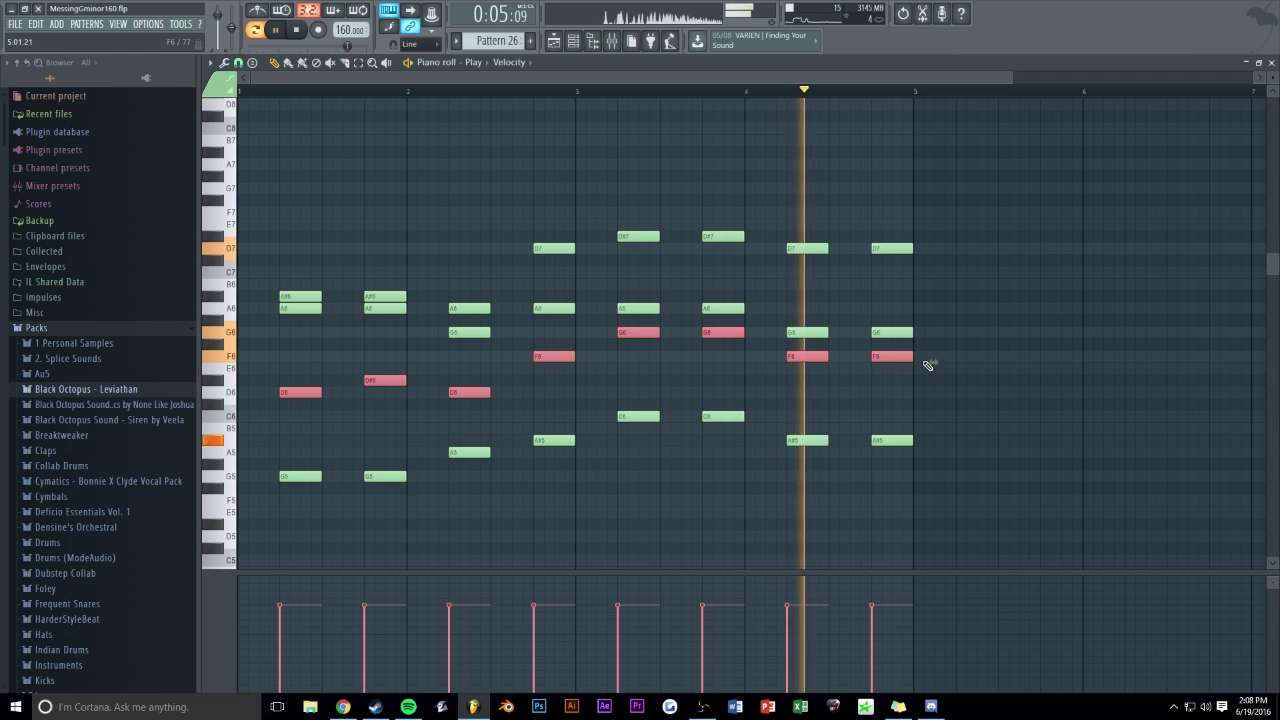
pyautogui.hotkey('ctrl', 'Up')
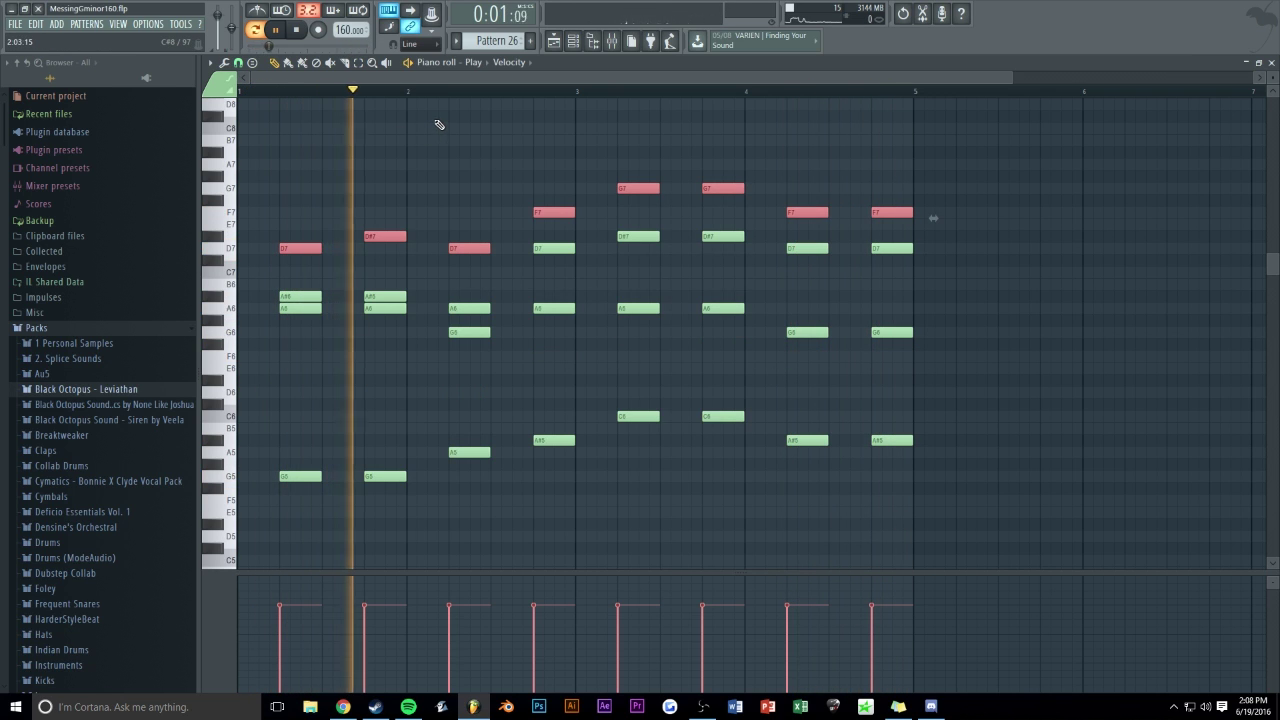
# - Return to the playlist and unsolo mixer track 32 to bring back all the other tracks
pyautogui.press('F7')
pyautogui.press('F9')
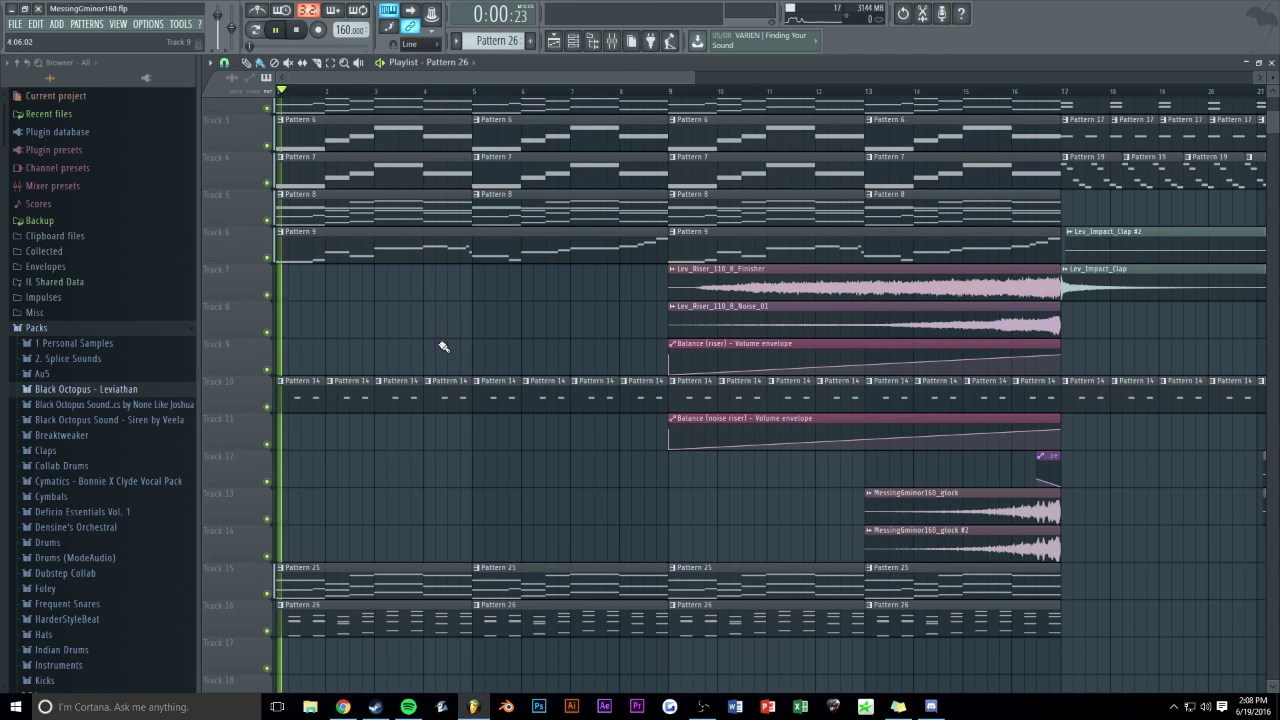
pyautogui.press('F9')
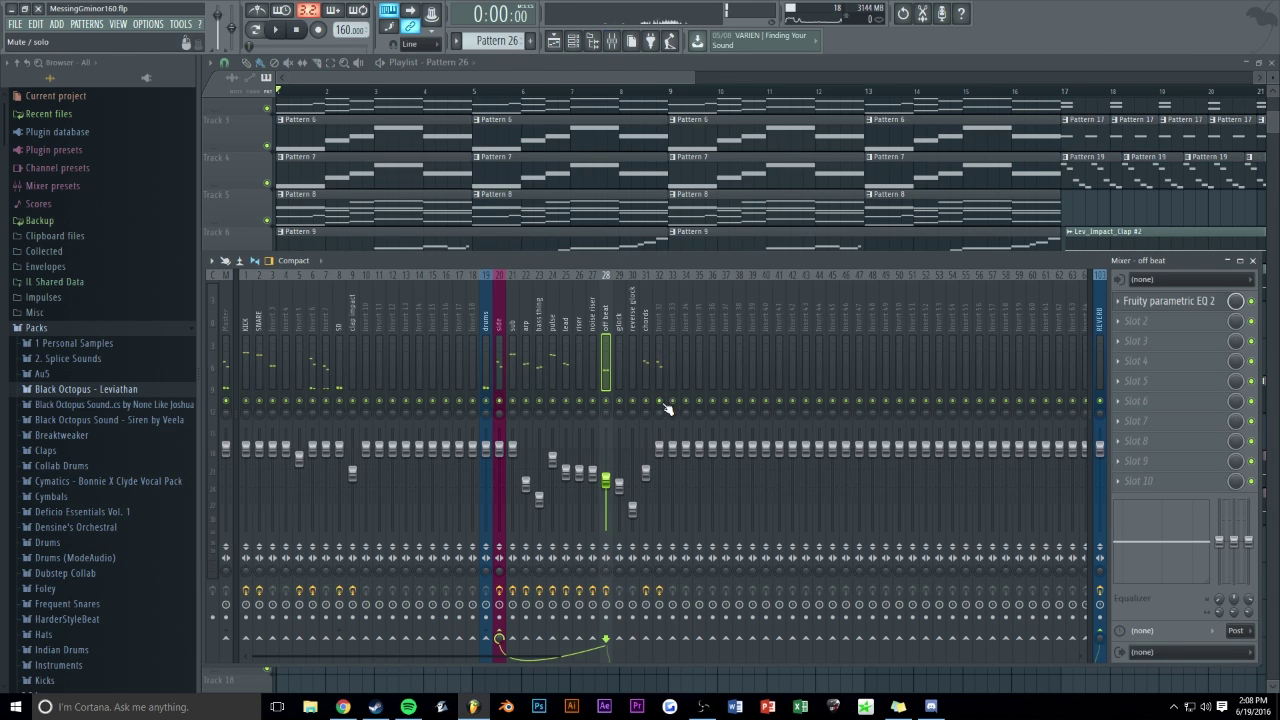
# - Play the whole arrangement from the start to bar 33 and check how the violin stabs fit the mix
pyautogui.press('space')
pyautogui.press('F9')
pyautogui.moveTo(841, 77); pyautogui.dragTo(1250, 77)
pyautogui.scroll(2, 960, 200)
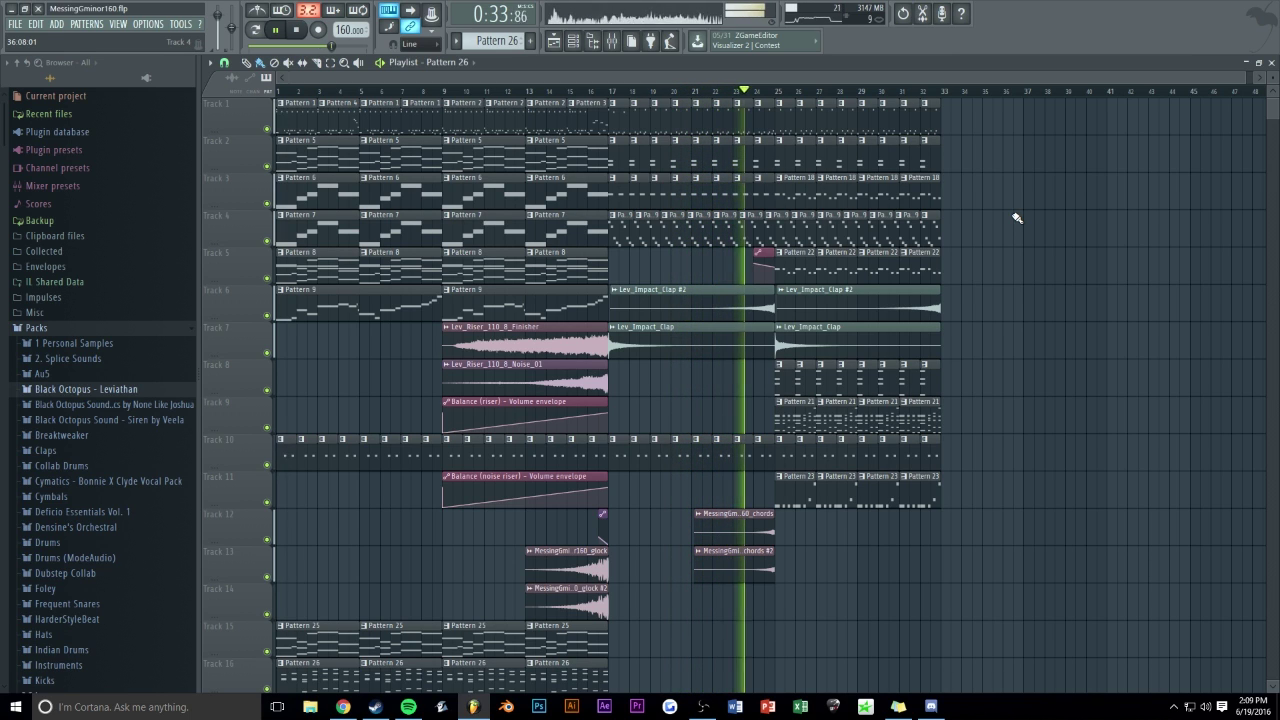
pyautogui.moveTo(742, 77); pyautogui.dragTo(778, 77)
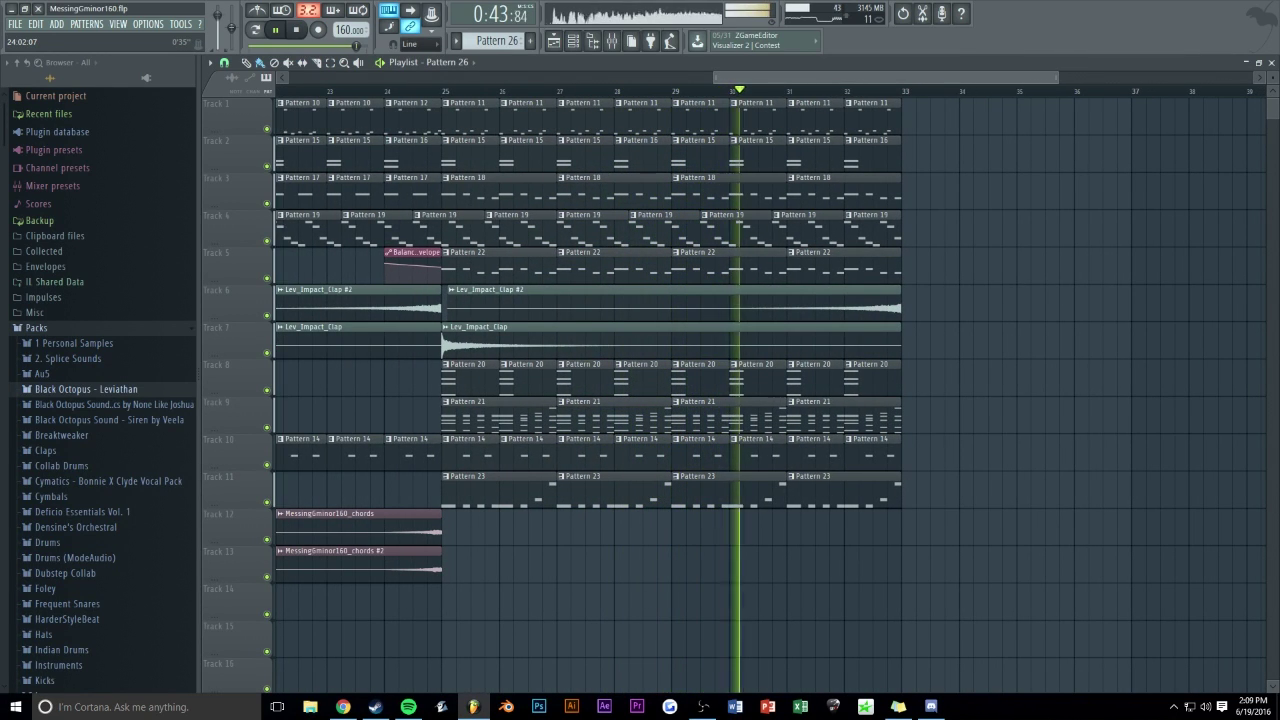
pyautogui.moveTo(778, 77); pyautogui.dragTo(642, 120)
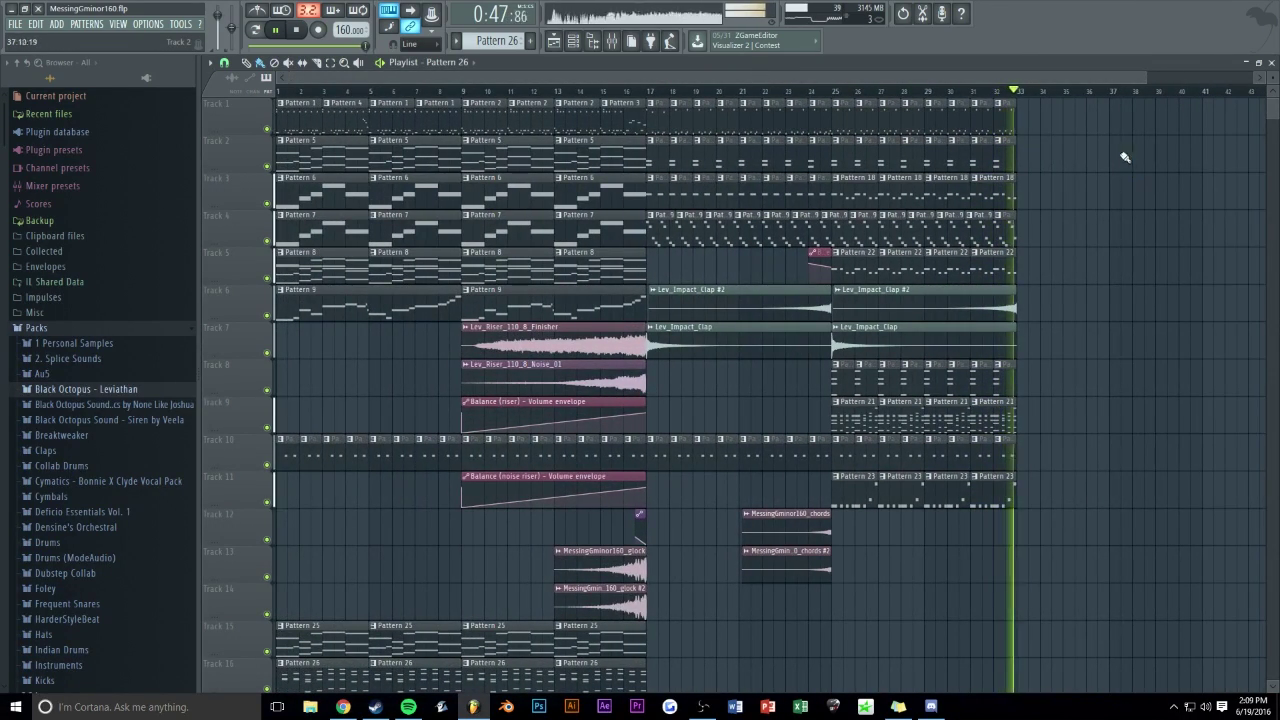
# - Solo mixer track 32 and name it "violins"
pyautogui.click(614, 41)
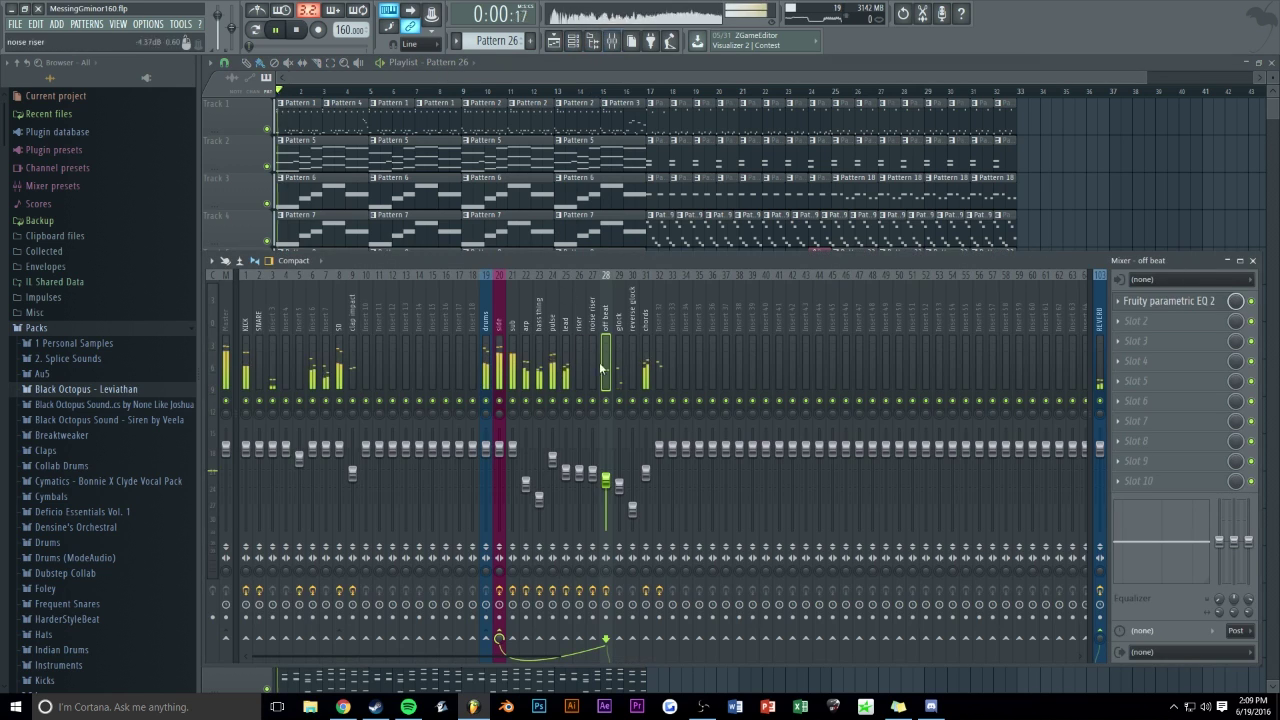
pyautogui.rightClick(664, 401)
pyautogui.scroll(2, 578, 192)
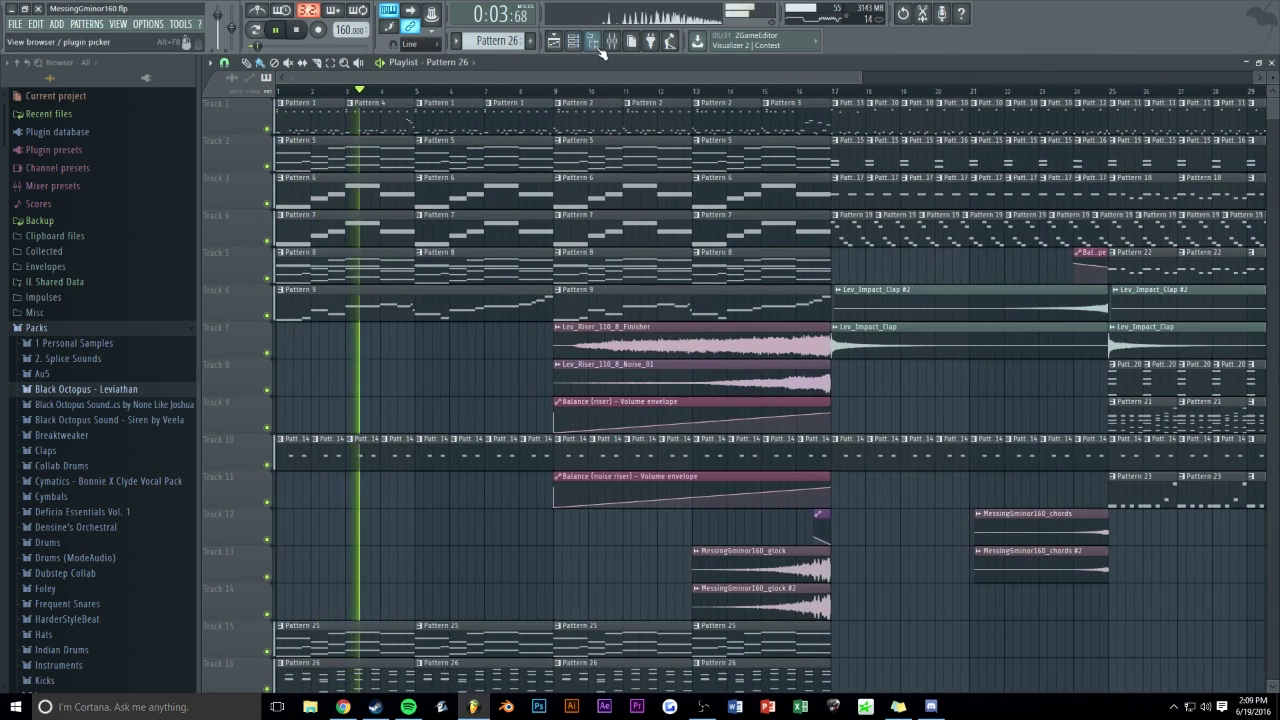
pyautogui.click(611, 41)
pyautogui.click(659, 305)
pyautogui.write('violins')
pyautogui.press('Return')
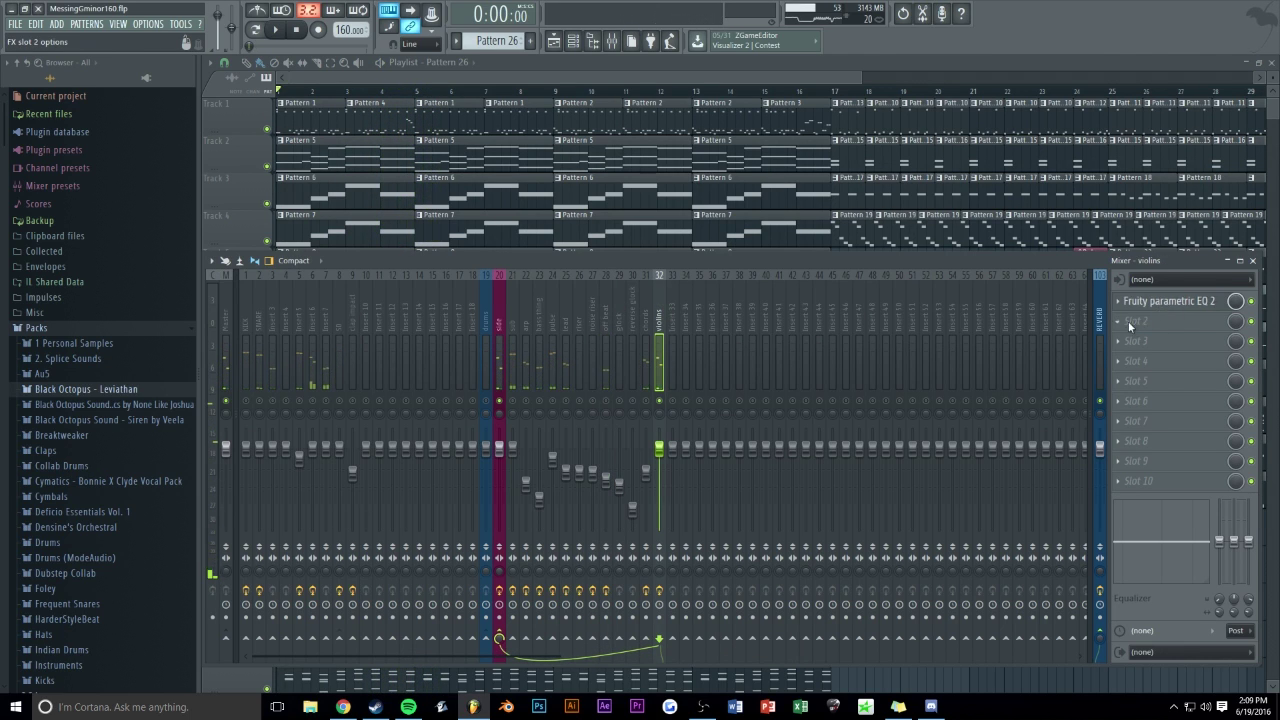
# - Load OTT into the second effect slot of the violins mixer track and play the opening bars to hear it
pyautogui.click(1134, 325)
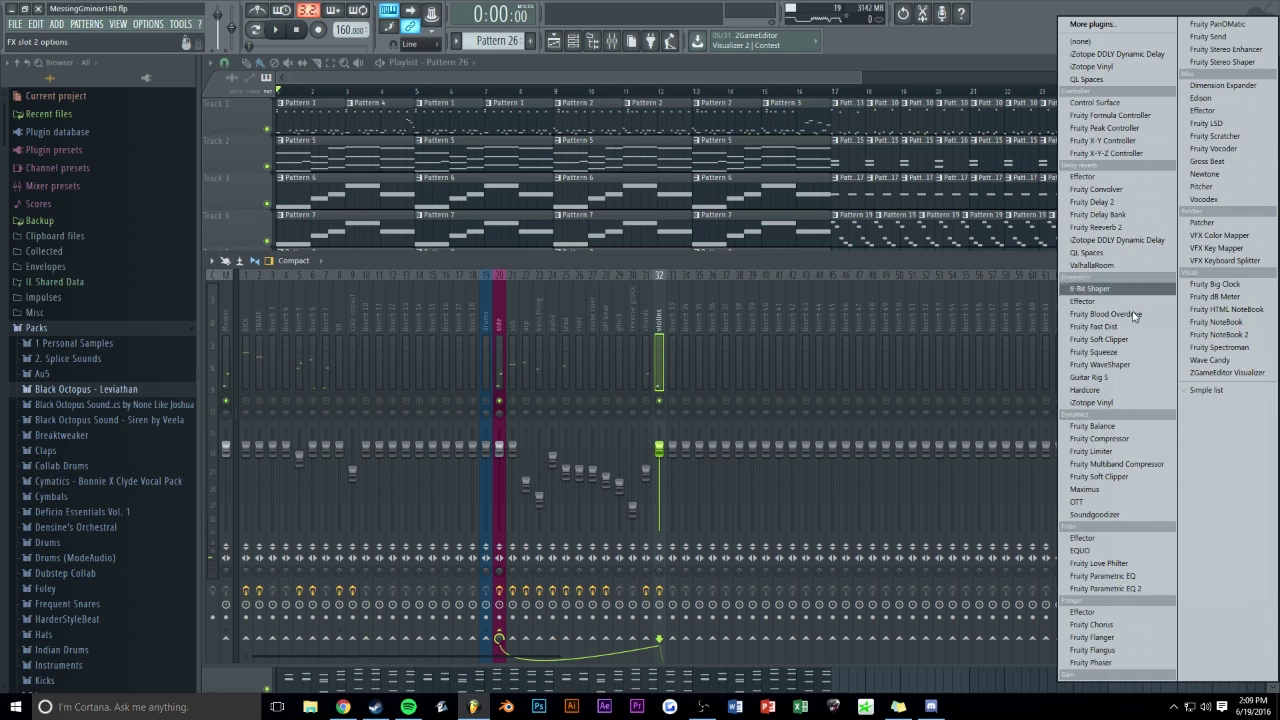
pyautogui.click(1108, 502)
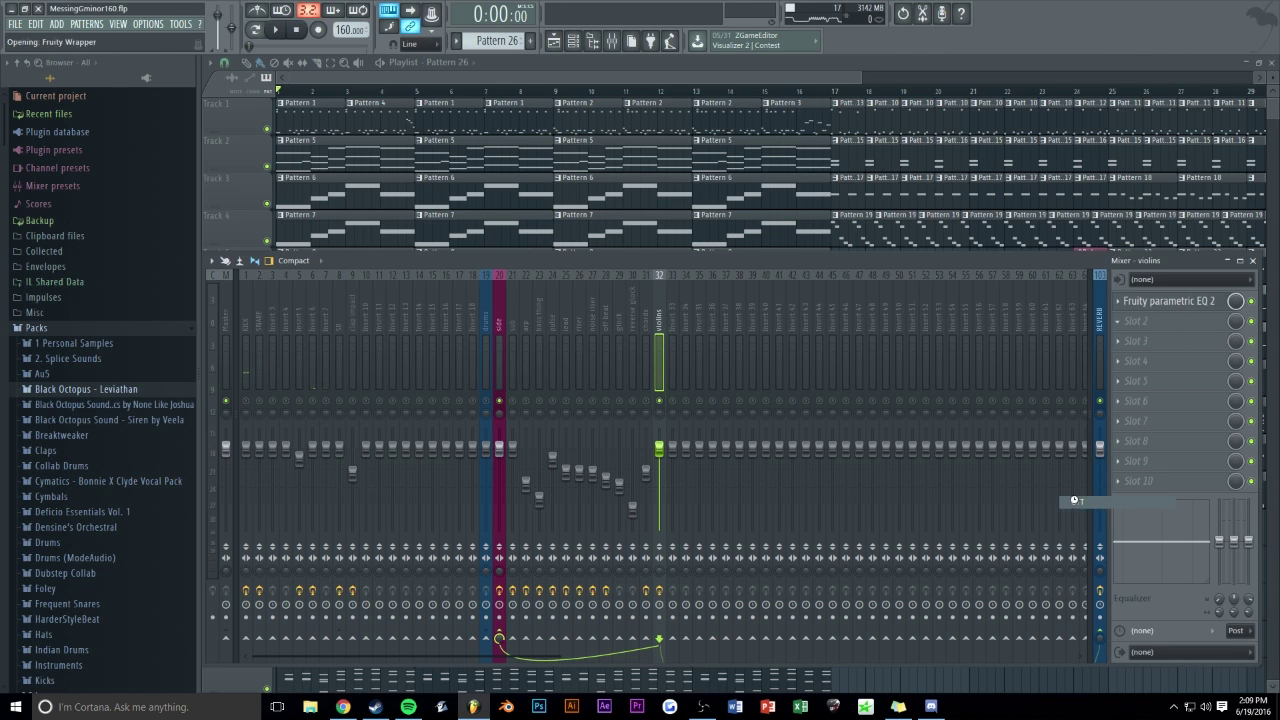
pyautogui.press('space')
pyautogui.click(677, 258)
pyautogui.moveTo(359, 175); pyautogui.dragTo(399, 199)
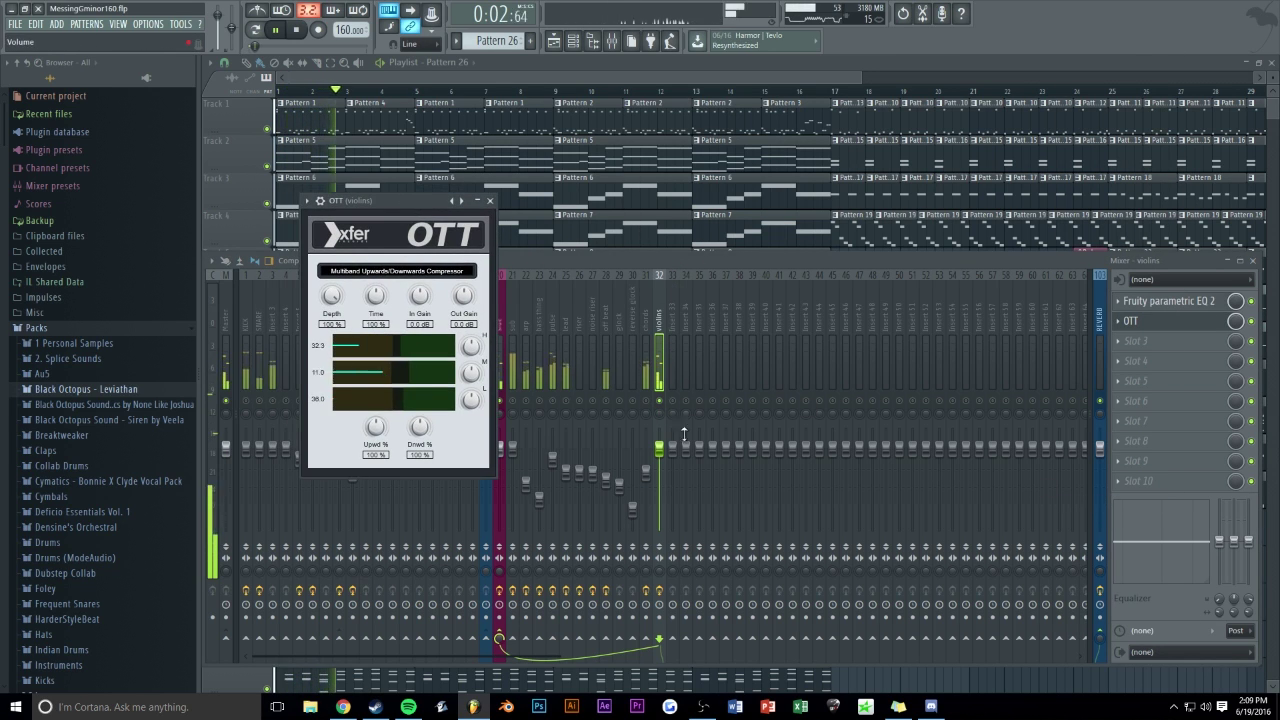
pyautogui.click(1136, 343)
pyautogui.click(950, 243)
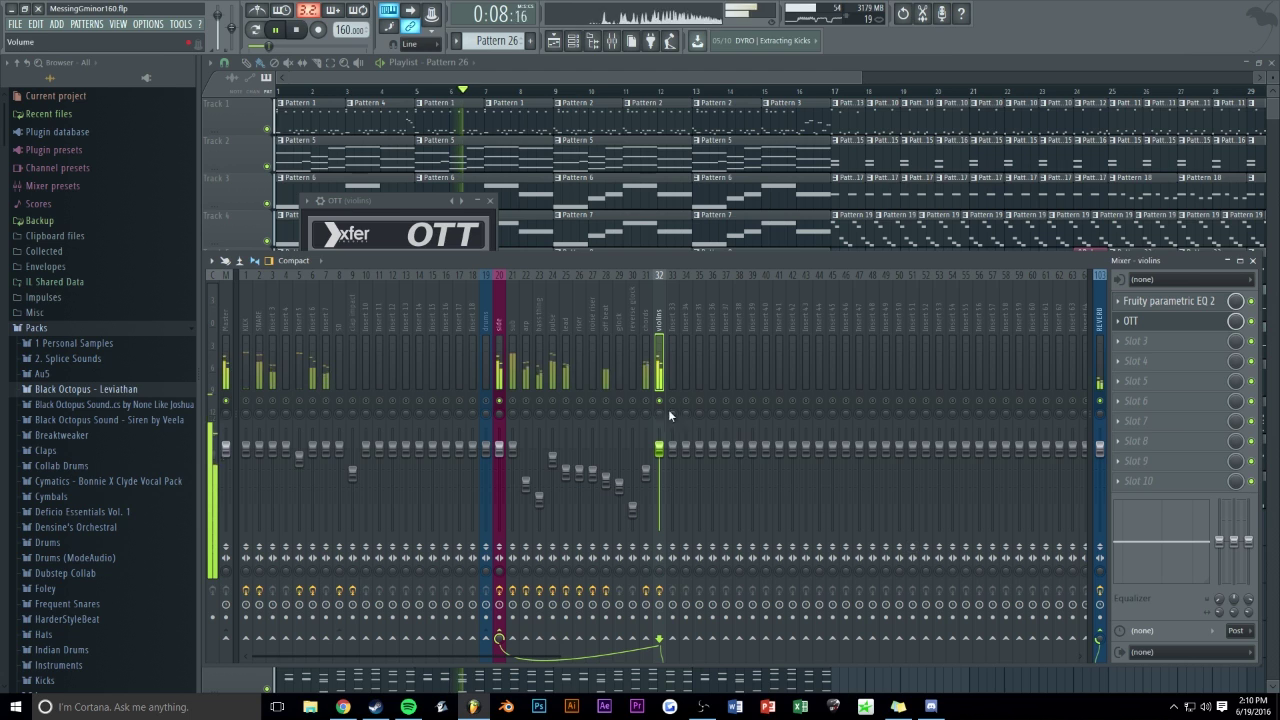
pyautogui.click(559, 72)
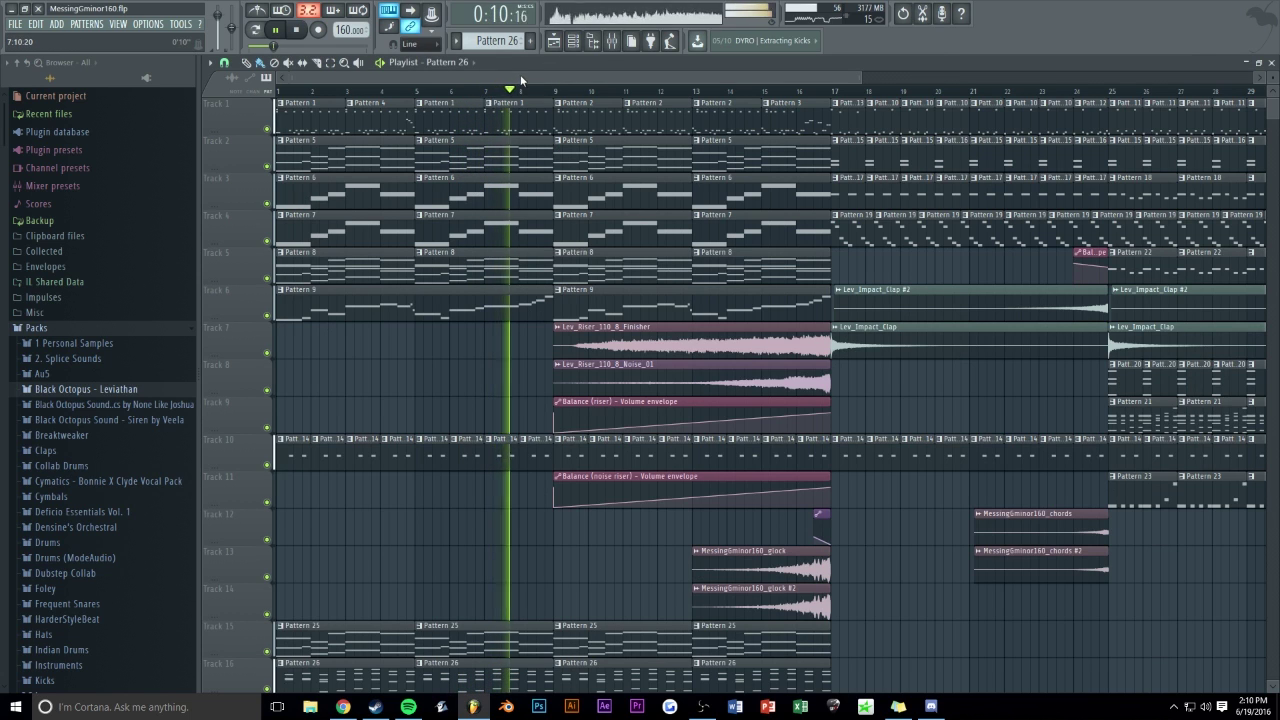
pyautogui.scroll(-1, 521, 77)
pyautogui.press('space')
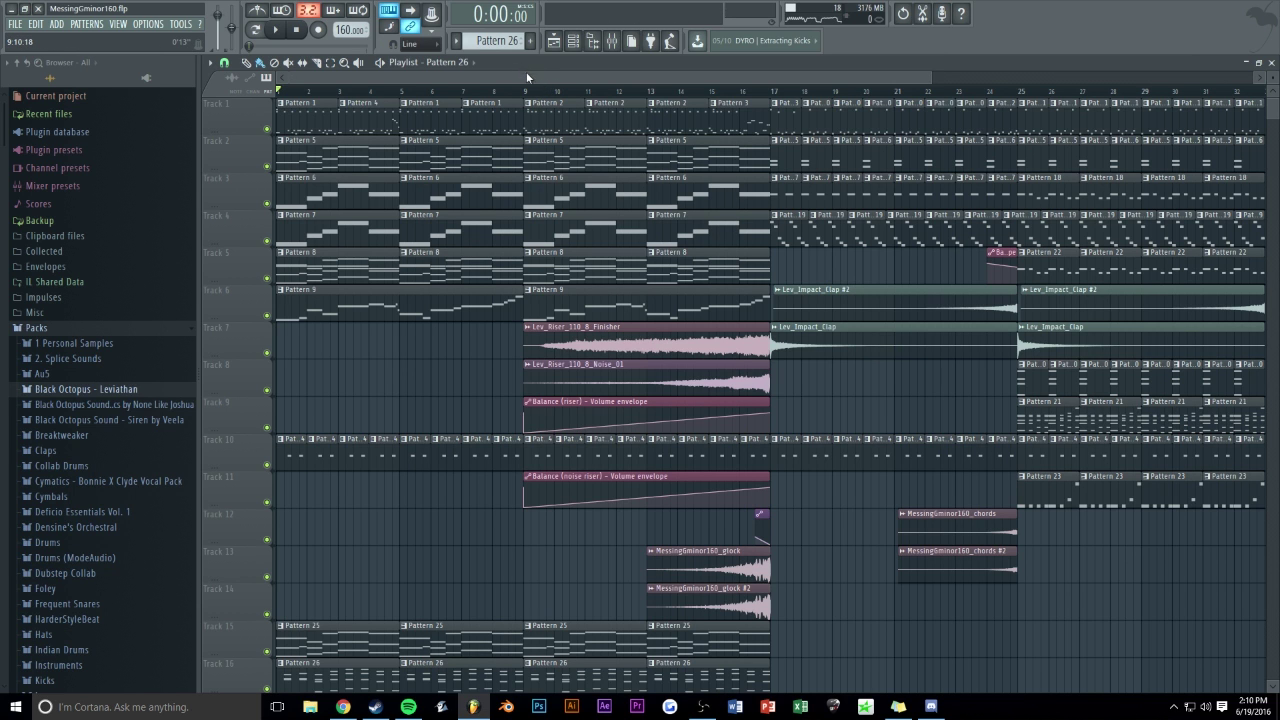
# - In Pattern 2's Superior Drummer 2 part, remove the G4 note at step 7 of bar 2 and add one at step 9
pyautogui.scroll(2, 525, 76)
pyautogui.doubleClick(466, 129)
pyautogui.moveTo(437, 78); pyautogui.dragTo(264, 79)
pyautogui.scroll(8, 408, 250)
pyautogui.scroll(-20, 413, 328)
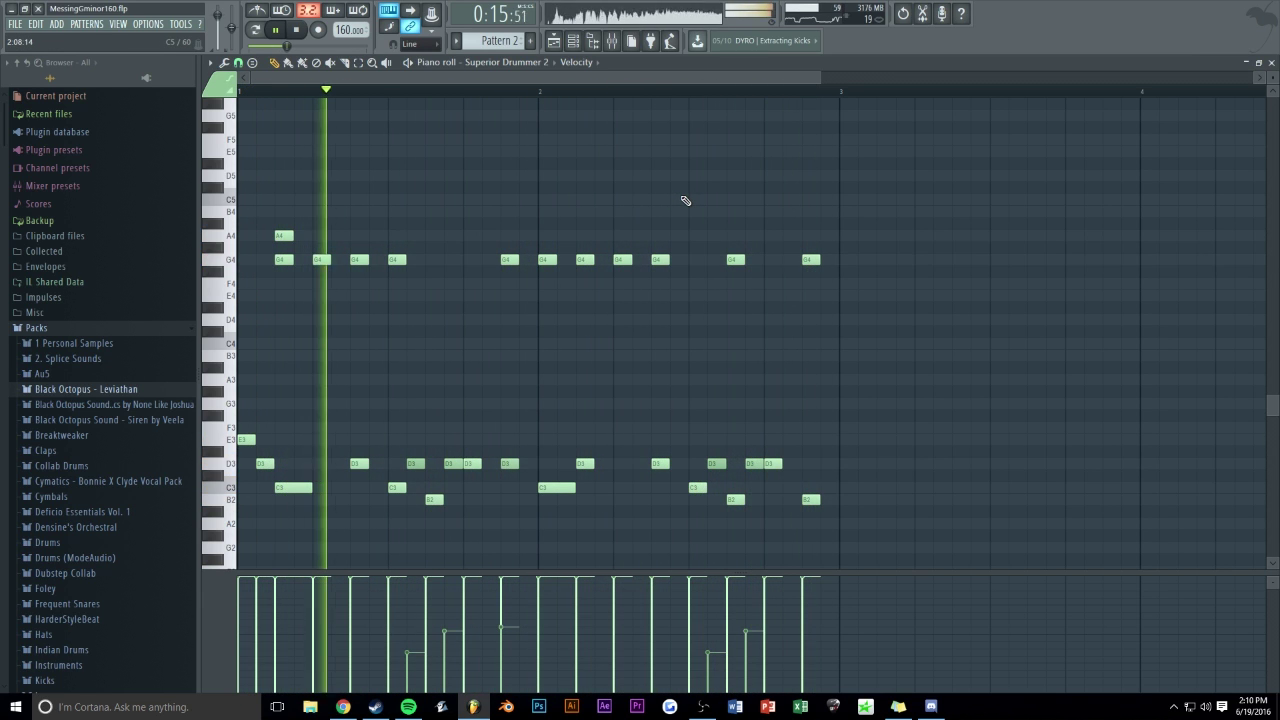
pyautogui.rightClick(660, 259)
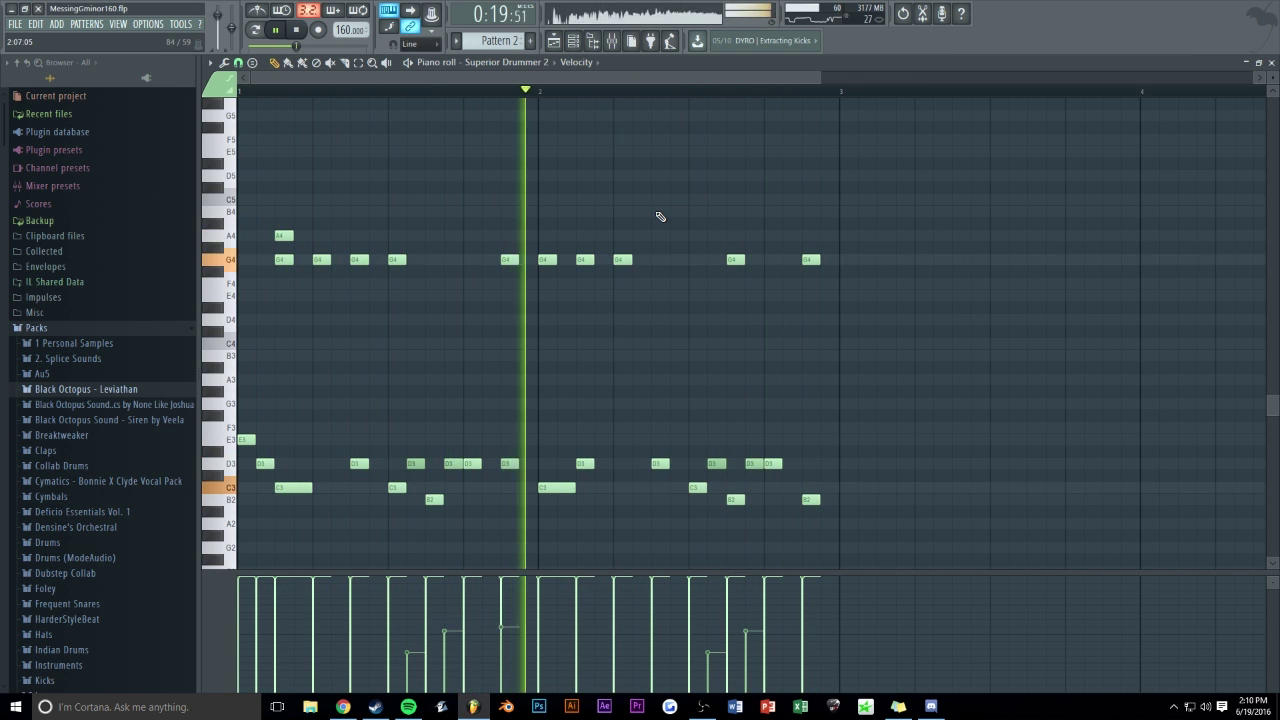
pyautogui.click(690, 260)
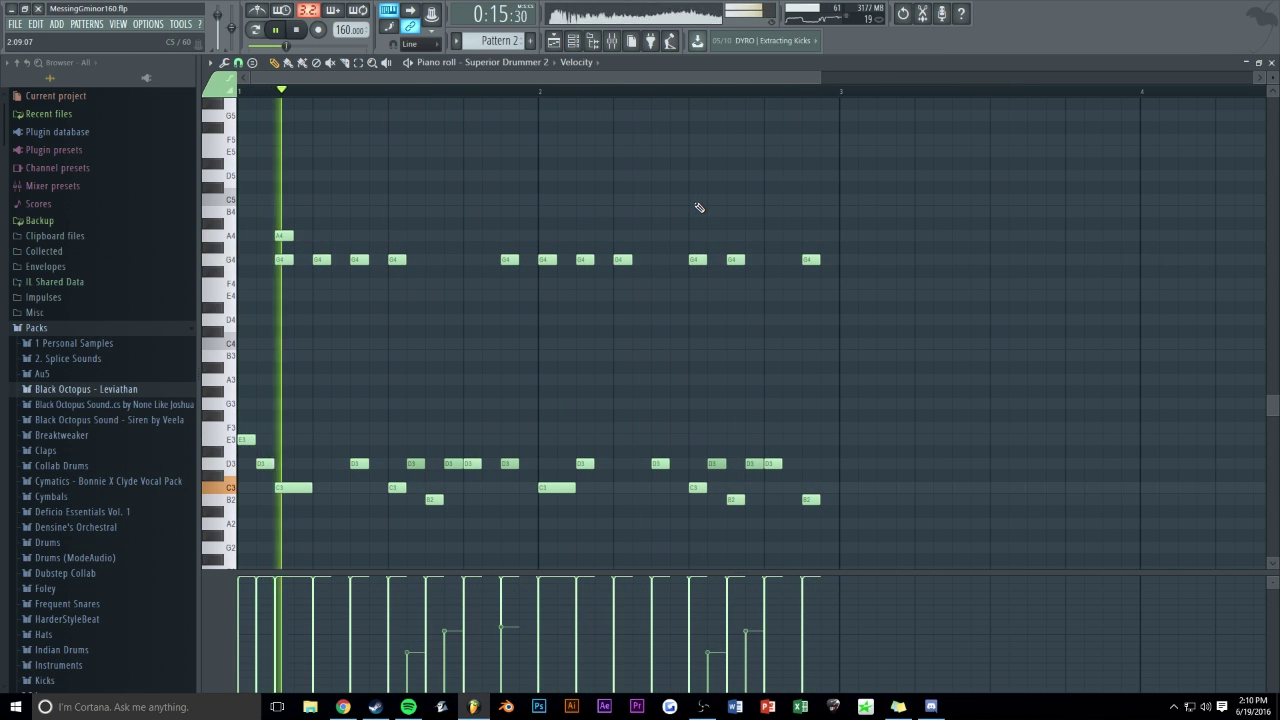
# - Play the arrangement again from bar 9 in the playlist and lower the violins mixer fader to about -6.2 dB
pyautogui.press('F5')
pyautogui.press('F6')
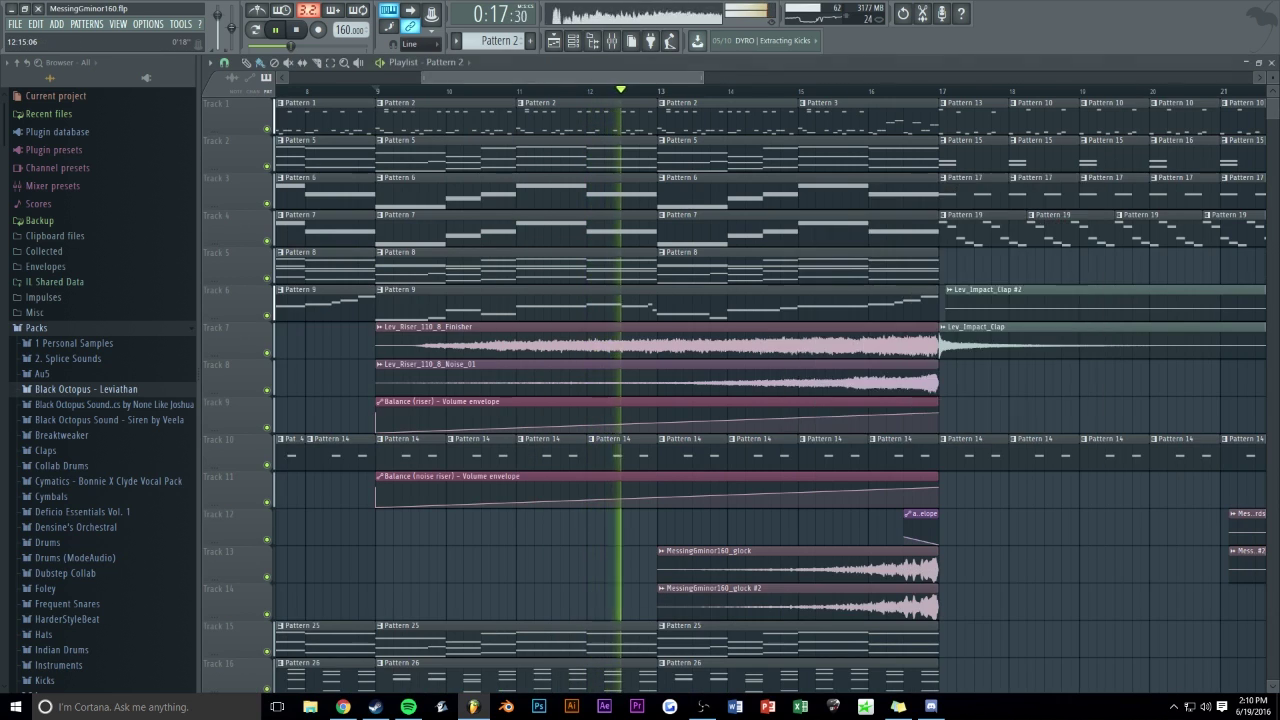
pyautogui.scroll(-2, 1114, 201)
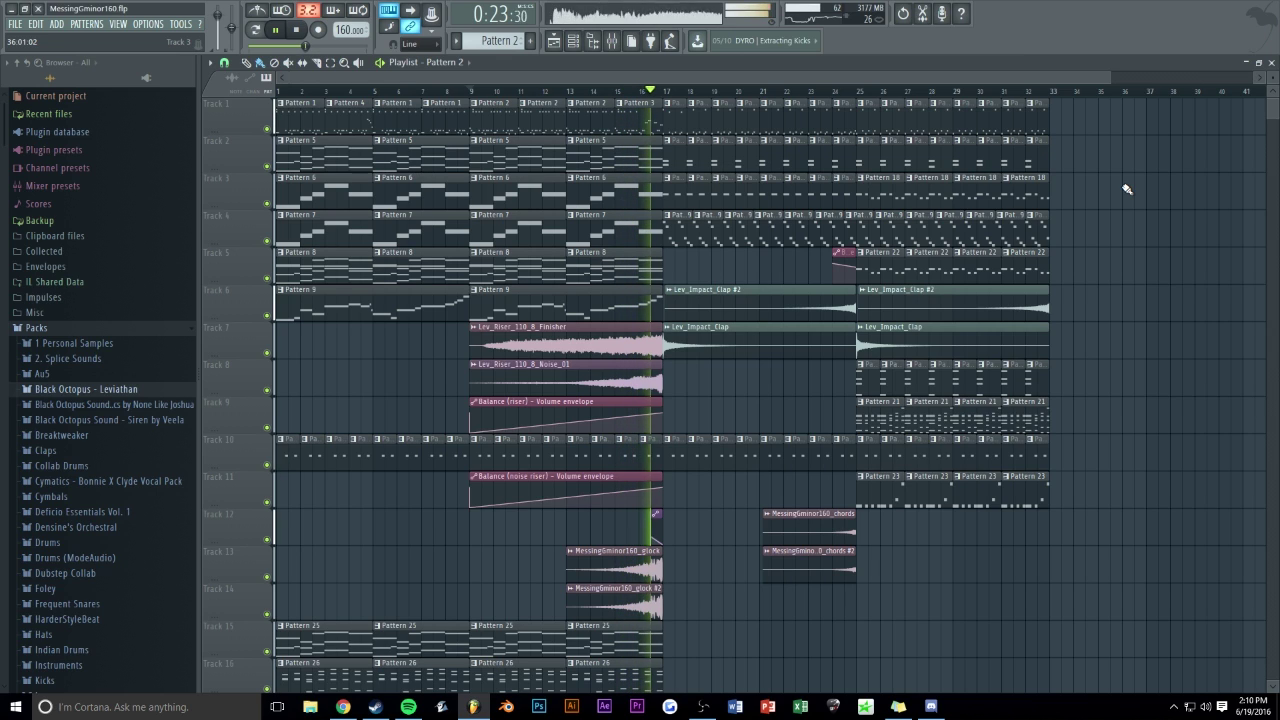
pyautogui.press('space')
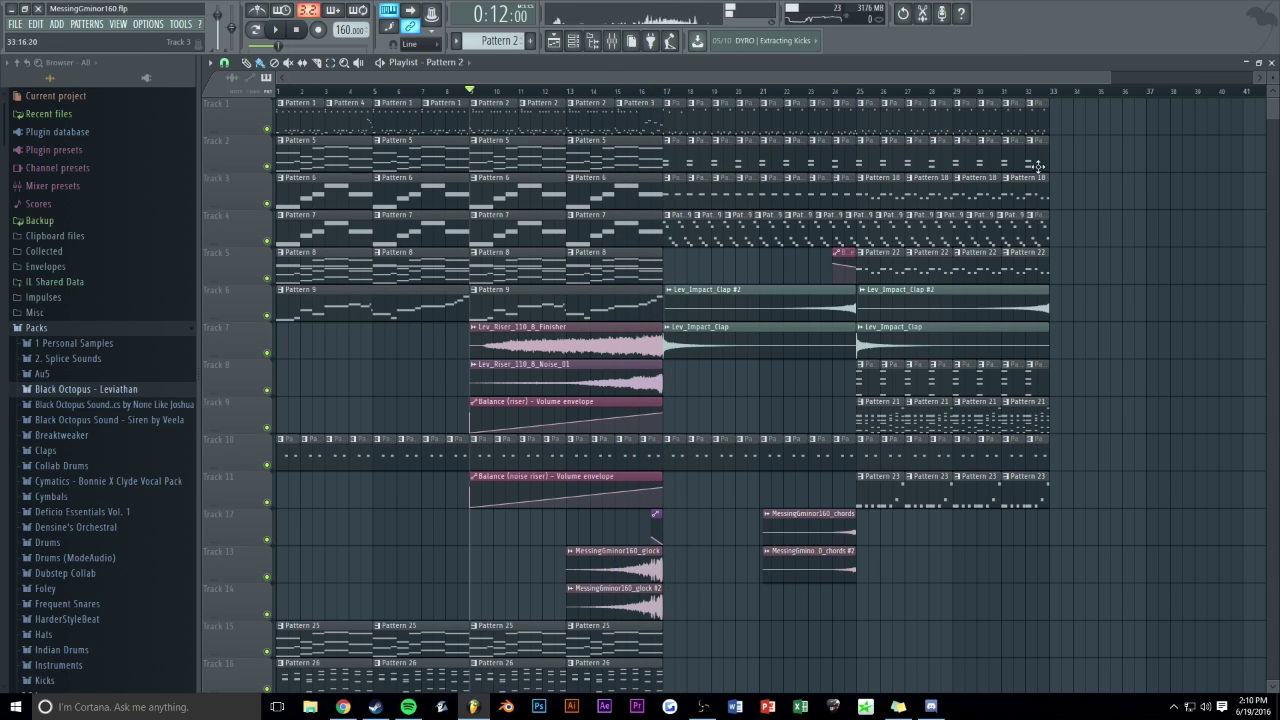
pyautogui.press('space')
pyautogui.press('F9')
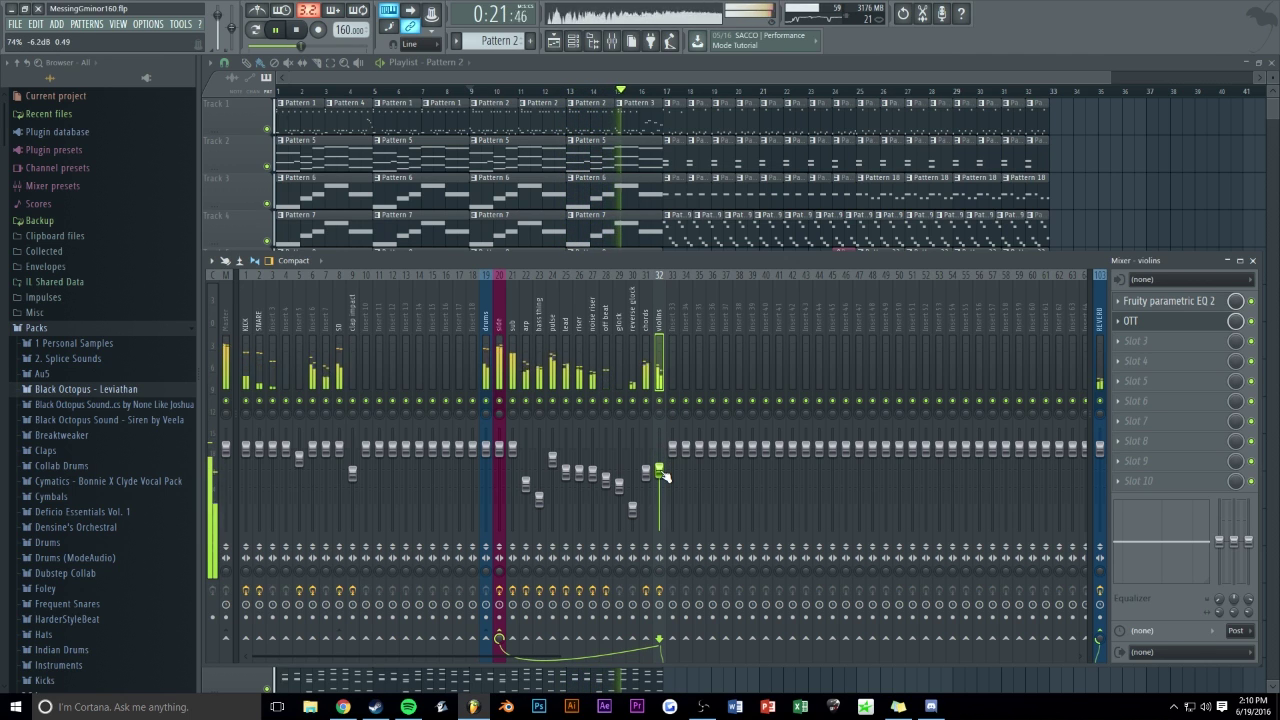
pyautogui.press('F9')
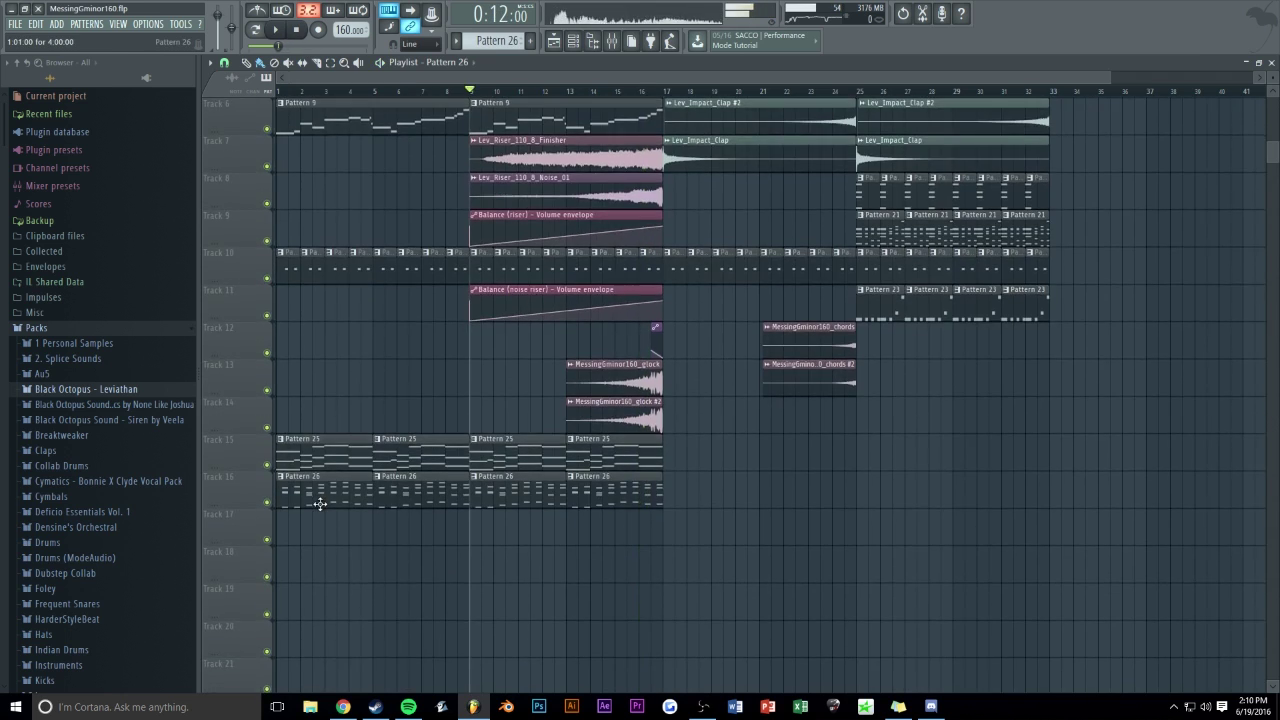
# - Copy all of Pattern 26's off-beat chords one beat earlier so the violin chords fall on every beat
pyautogui.press('F7')
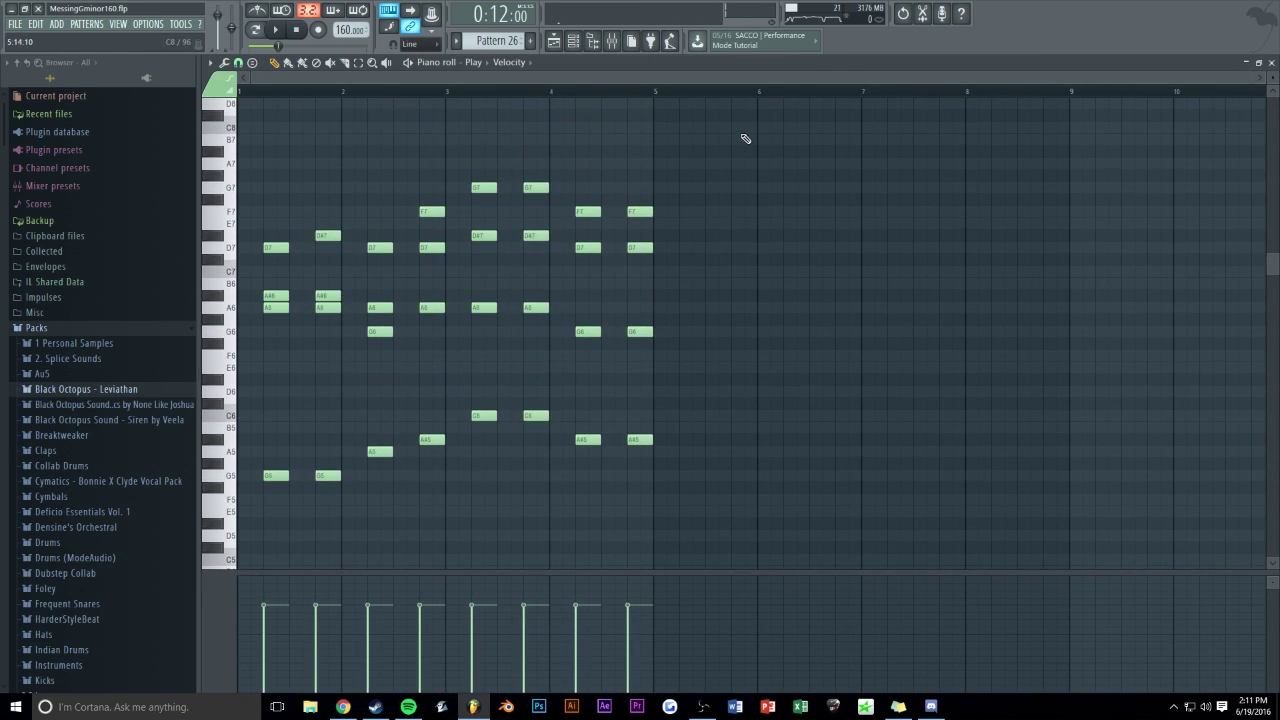
pyautogui.hotkey('ctrl', 'a')
pyautogui.moveTo(276, 477); pyautogui.dragTo(232, 480)
pyautogui.hotkey('ctrl', 'b')
pyautogui.moveTo(638, 477); pyautogui.dragTo(249, 480)
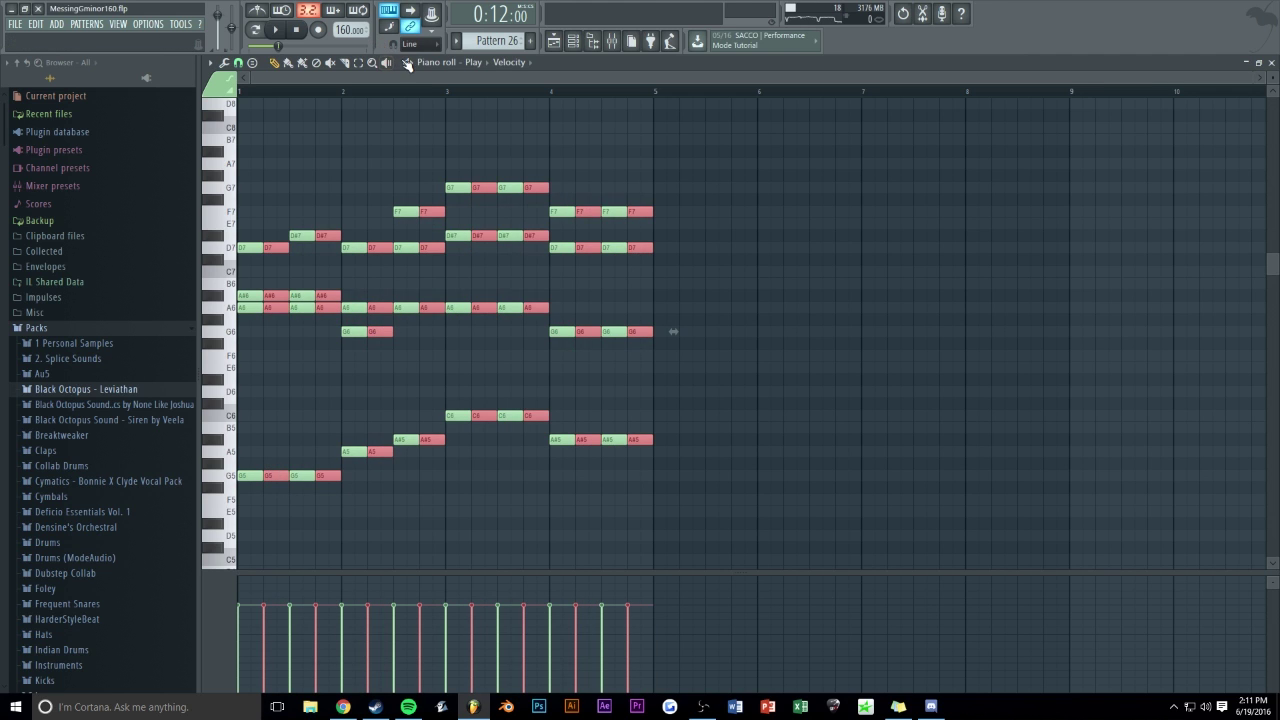
# - Shorten every note in Pattern 26 to half a beat for a staccato feel, and clear the selection
pyautogui.scroll(2, 412, 78)
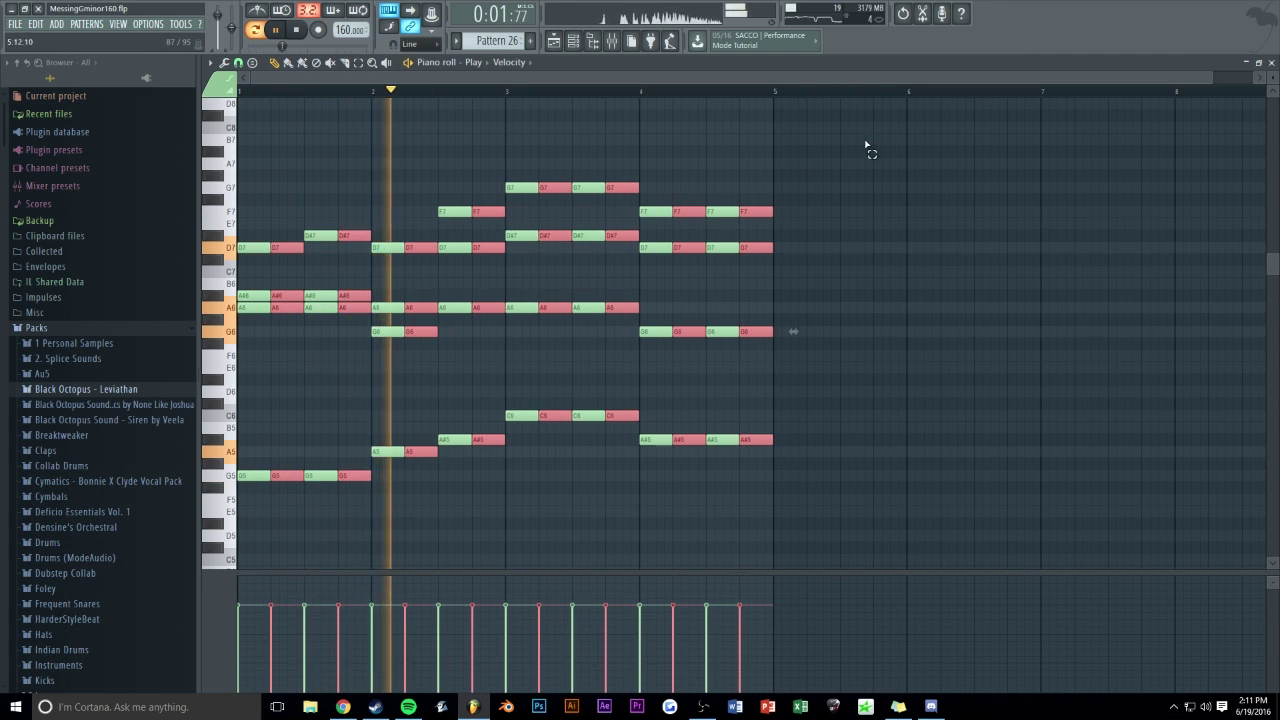
pyautogui.scroll(-1, 800, 400)
pyautogui.hotkey('ctrl', 'a')
pyautogui.moveTo(769, 398); pyautogui.dragTo(756, 398)
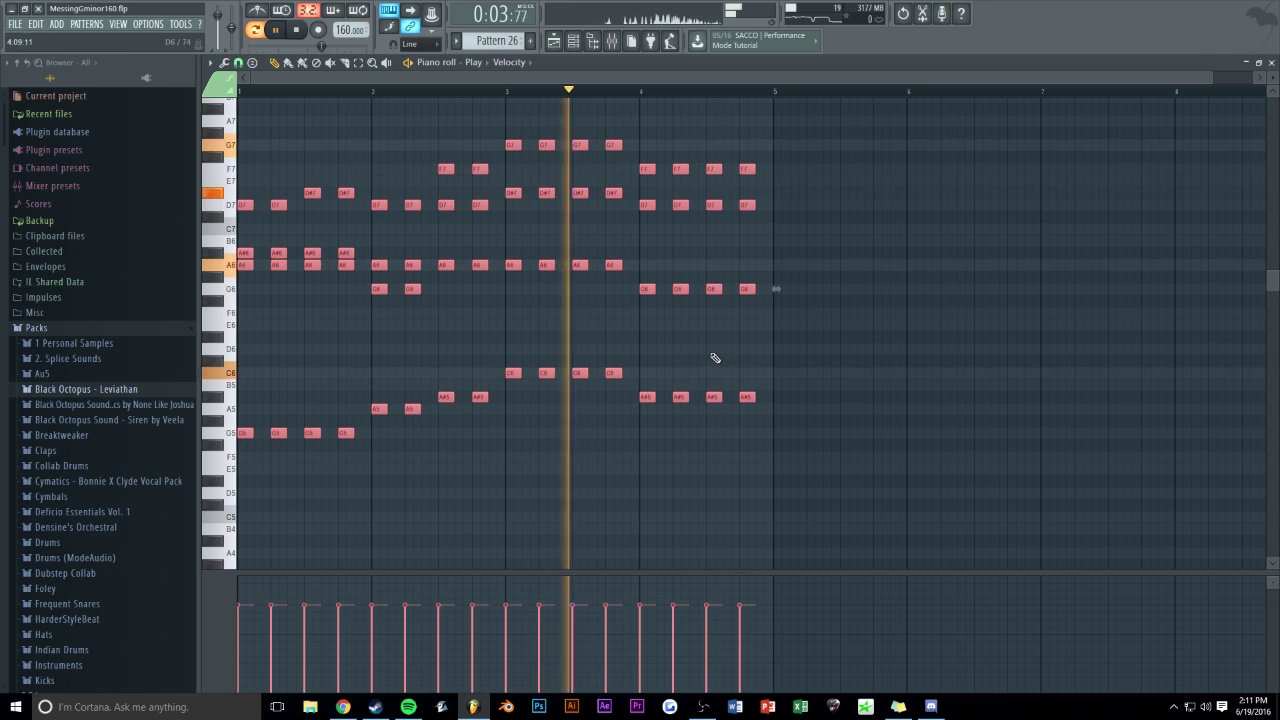
pyautogui.hotkey('ctrl', 'd')
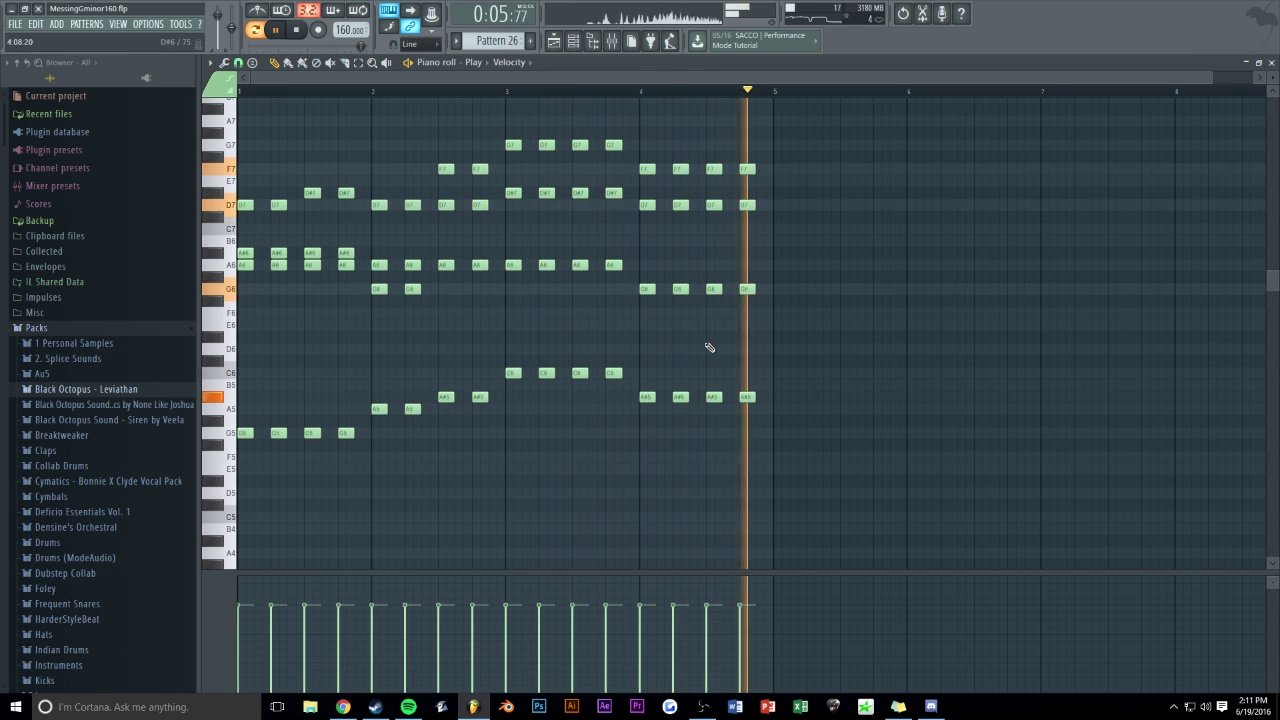
# - Return to the playlist and play the song from the start to check the revised violin chords in the mix
pyautogui.press('F5')
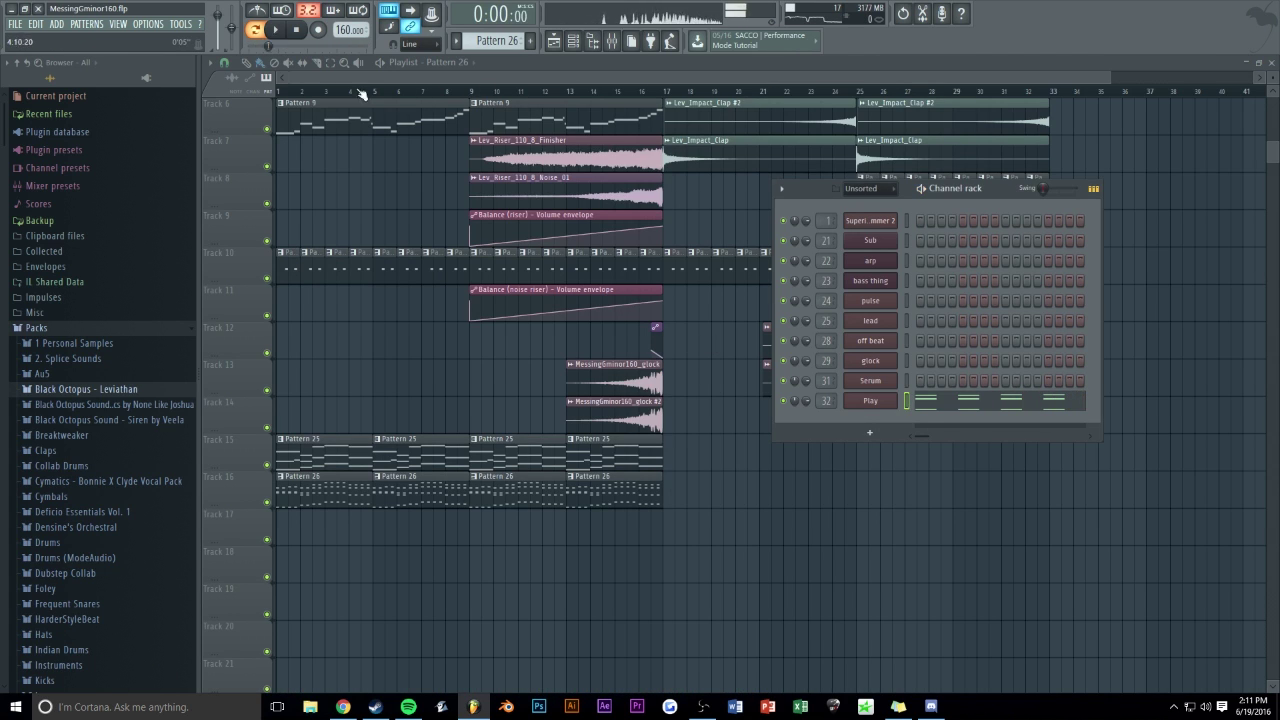
pyautogui.press('F6')
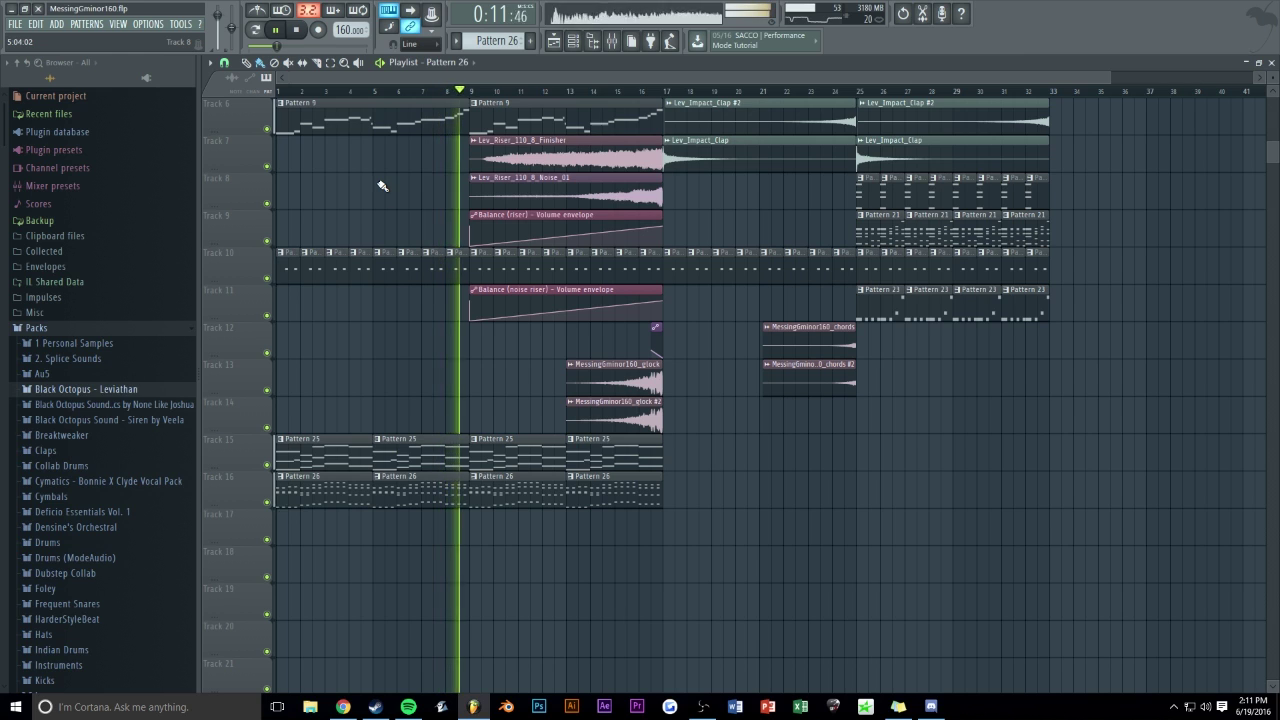
pyautogui.scroll(5, 380, 191)
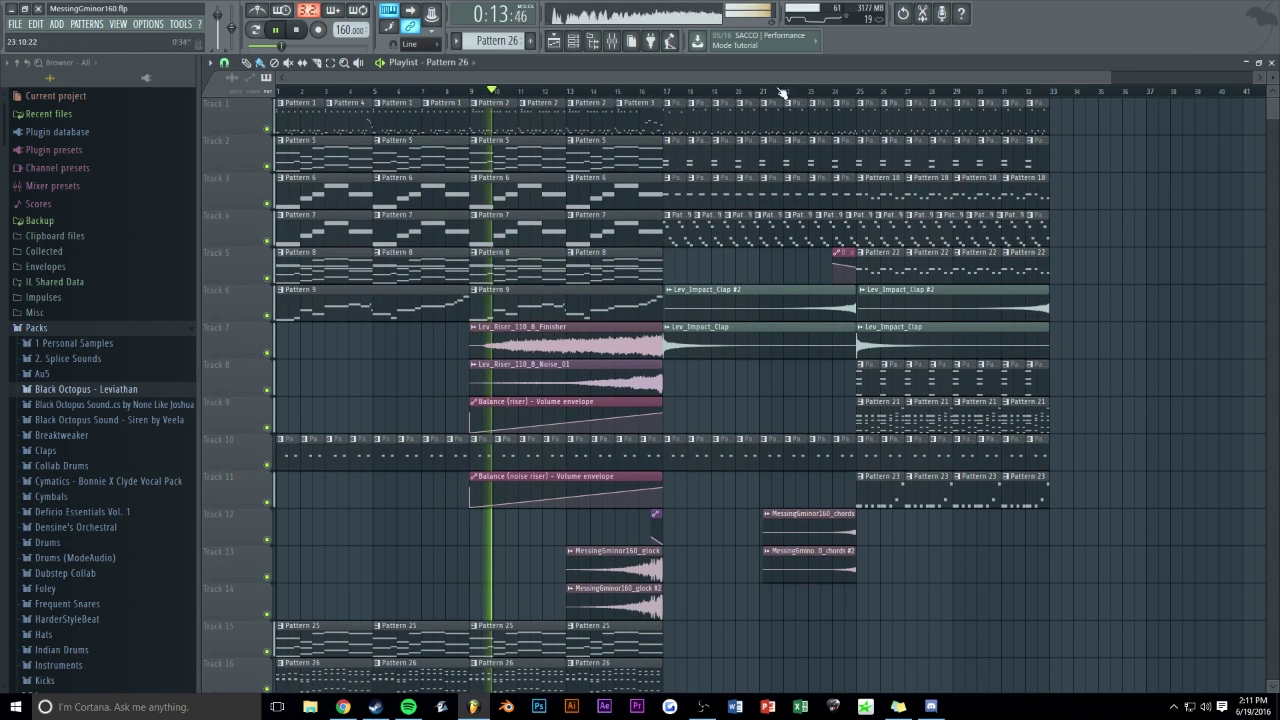
pyautogui.scroll(-2, 609, 96)
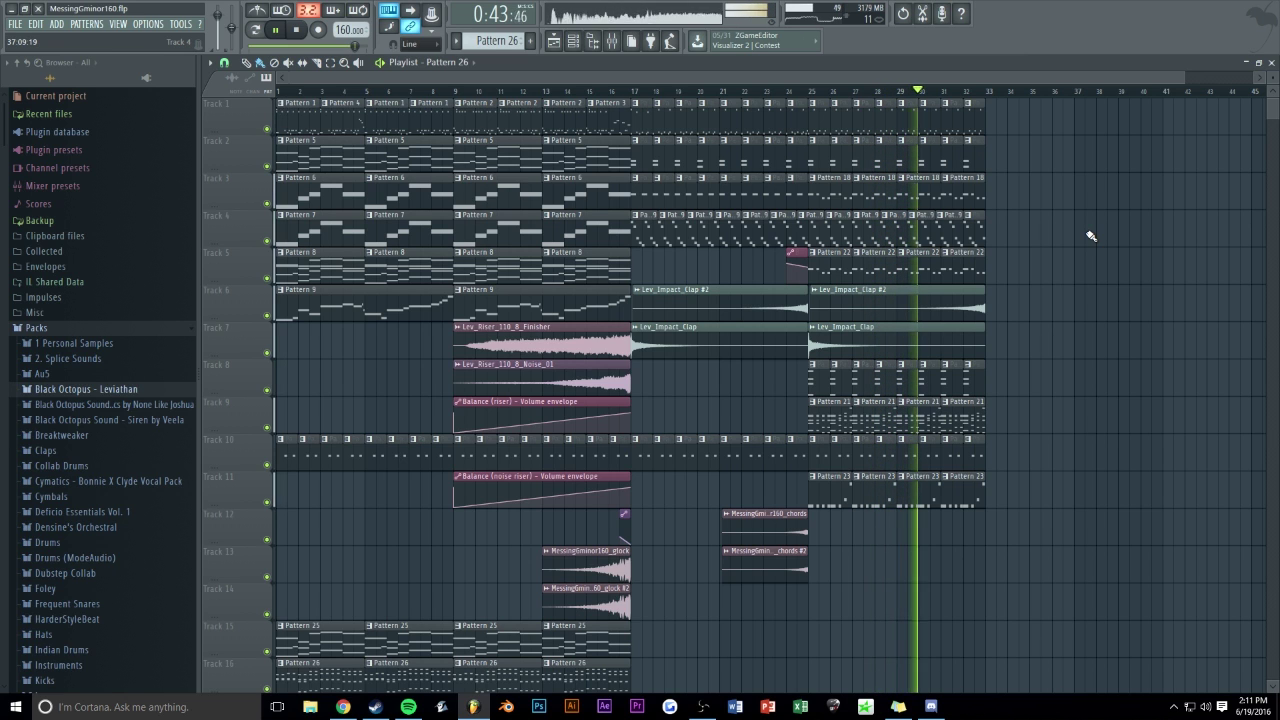
# - Create a new empty pattern and place it on track 1 at bar 33
pyautogui.moveTo(290, 77); pyautogui.dragTo(885, 77)
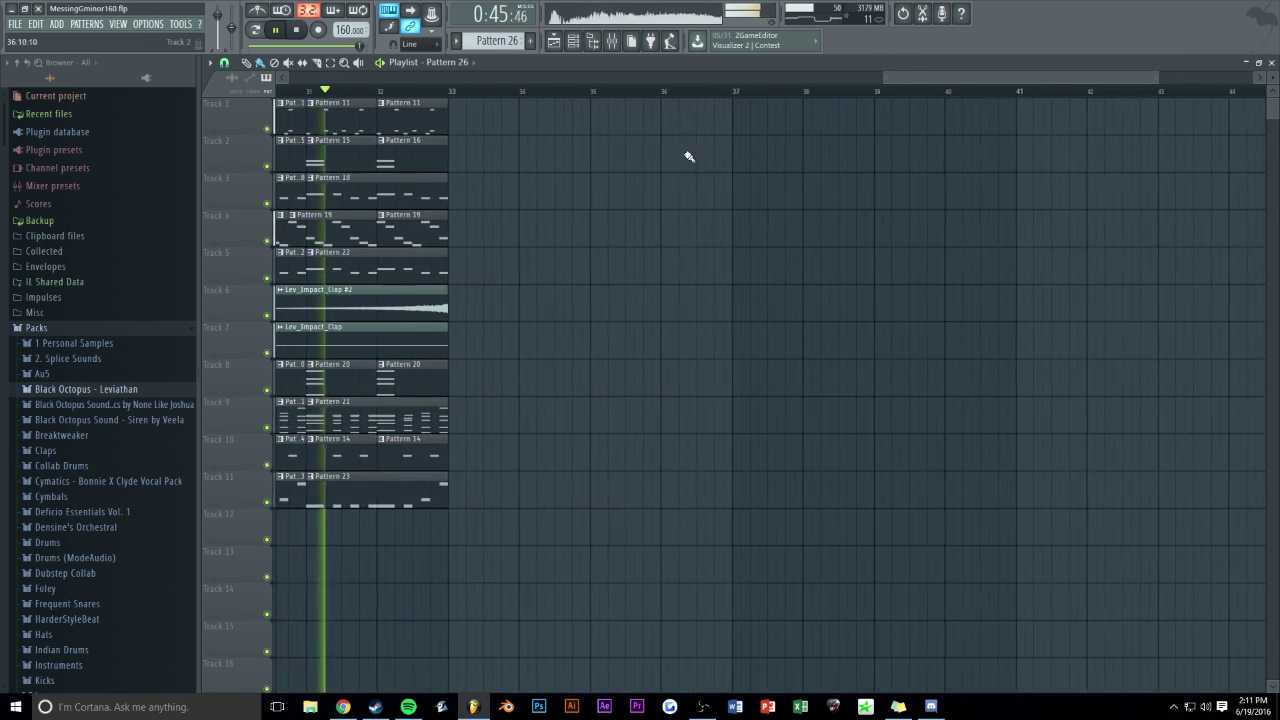
pyautogui.press('F4')
pyautogui.press('Return')
pyautogui.moveTo(467, 118); pyautogui.dragTo(460, 126)
pyautogui.press('space')
# - Draw four C3 notes, one on each beat of the bar, in Pattern 27's Superior Drummer 2 part
pyautogui.doubleClick(482, 118)
pyautogui.rightClick(872, 226)
pyautogui.click(912, 221)
pyautogui.scroll(-6, 305, 406)
pyautogui.scroll(-1, 268, 505)
pyautogui.moveTo(270, 517); pyautogui.dragTo(213, 519)
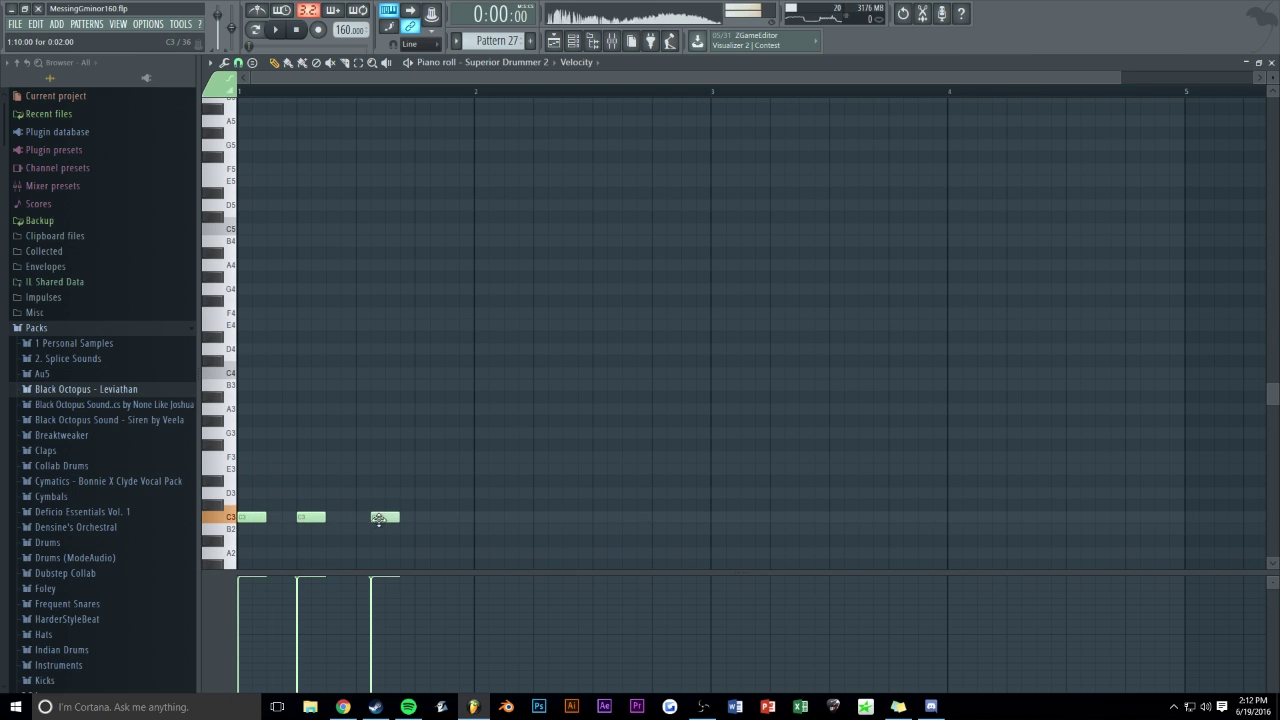
pyautogui.press('Escape')
pyautogui.press('Escape')
# - Repeat the Pattern 27 clip along track 1 up to bar 41 and play the transition from just before bar 32
pyautogui.hotkey('ctrl', 'b')
pyautogui.hotkey('ctrl', 'b')
pyautogui.hotkey('ctrl', 'b')
pyautogui.hotkey('ctrl', 'b')
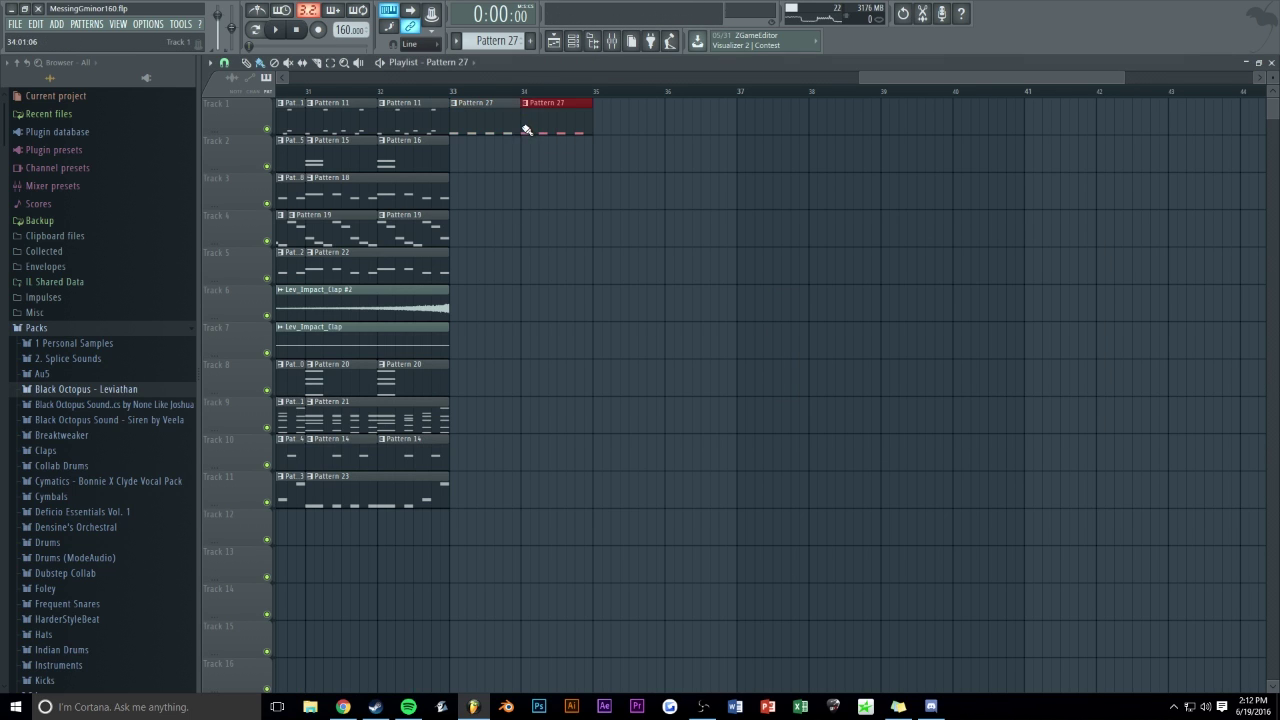
pyautogui.click(376, 93)
pyautogui.press('space')
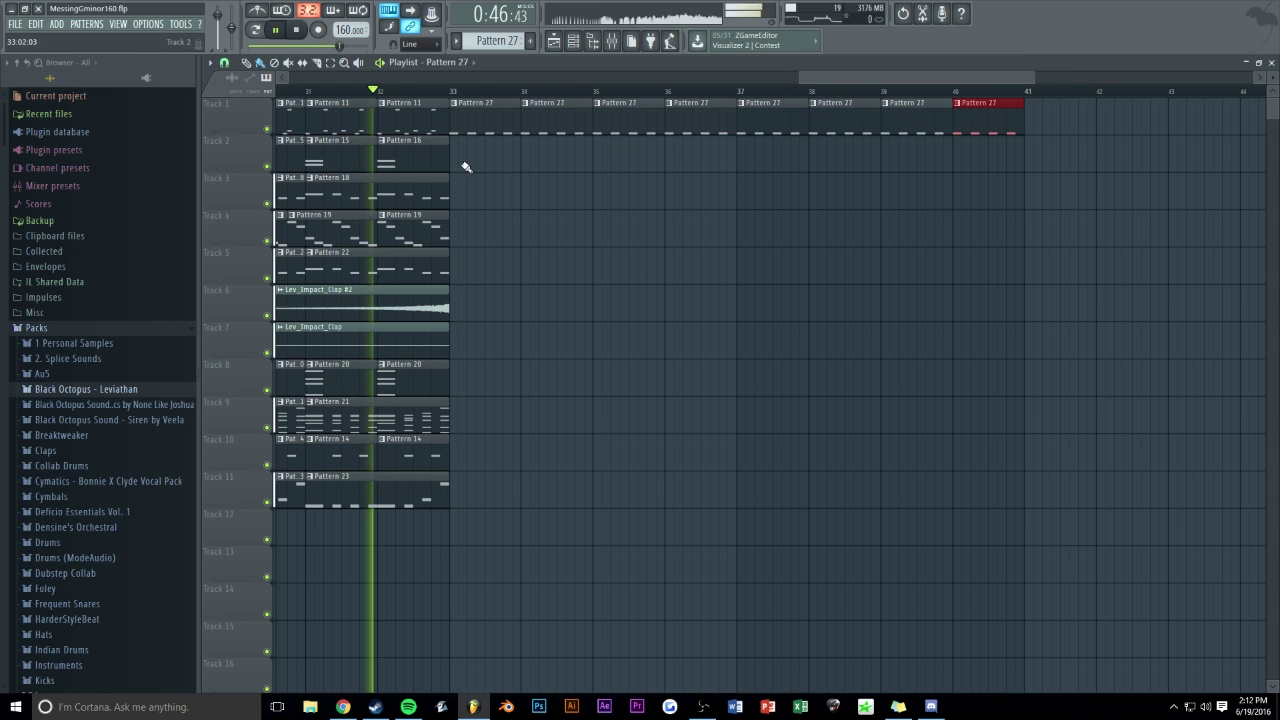
pyautogui.keyDown('ctrl'); pyautogui.click(846, 190); pyautogui.keyUp('ctrl')
pyautogui.scroll(-3, 850, 190)
pyautogui.scroll(-1, 900, 260)
pyautogui.press('space')
pyautogui.moveTo(800, 311); pyautogui.dragTo(632, 370)
pyautogui.hotkey('ctrl', 'b')
pyautogui.hotkey('ctrl', 'z')
# - Duplicate the Lev_Impact_Clap and Lev_Impact_Clap #2 clips from bar 25 to bar 33 and play the transition
pyautogui.moveTo(787, 305); pyautogui.dragTo(652, 350)
pyautogui.hotkey('ctrl', 'b')
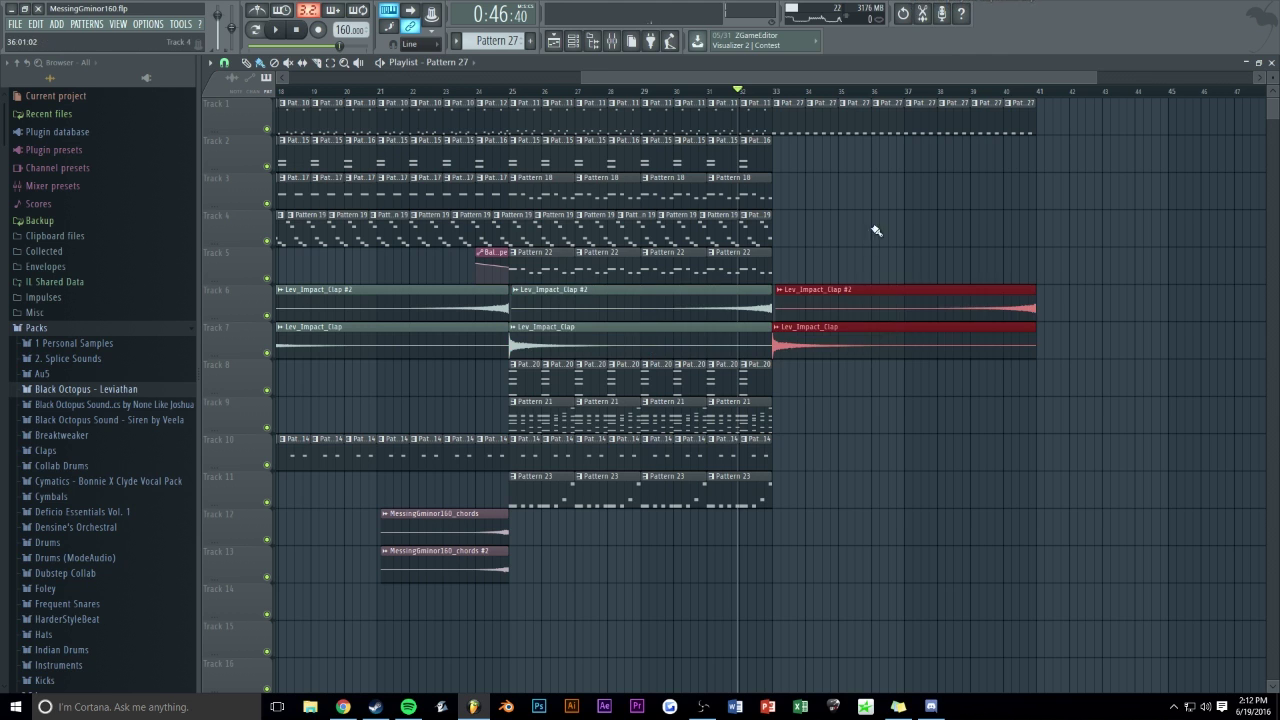
pyautogui.keyDown('ctrl'); pyautogui.click(866, 226); pyautogui.keyUp('ctrl')
pyautogui.press('space')
pyautogui.moveTo(792, 76); pyautogui.dragTo(880, 90)
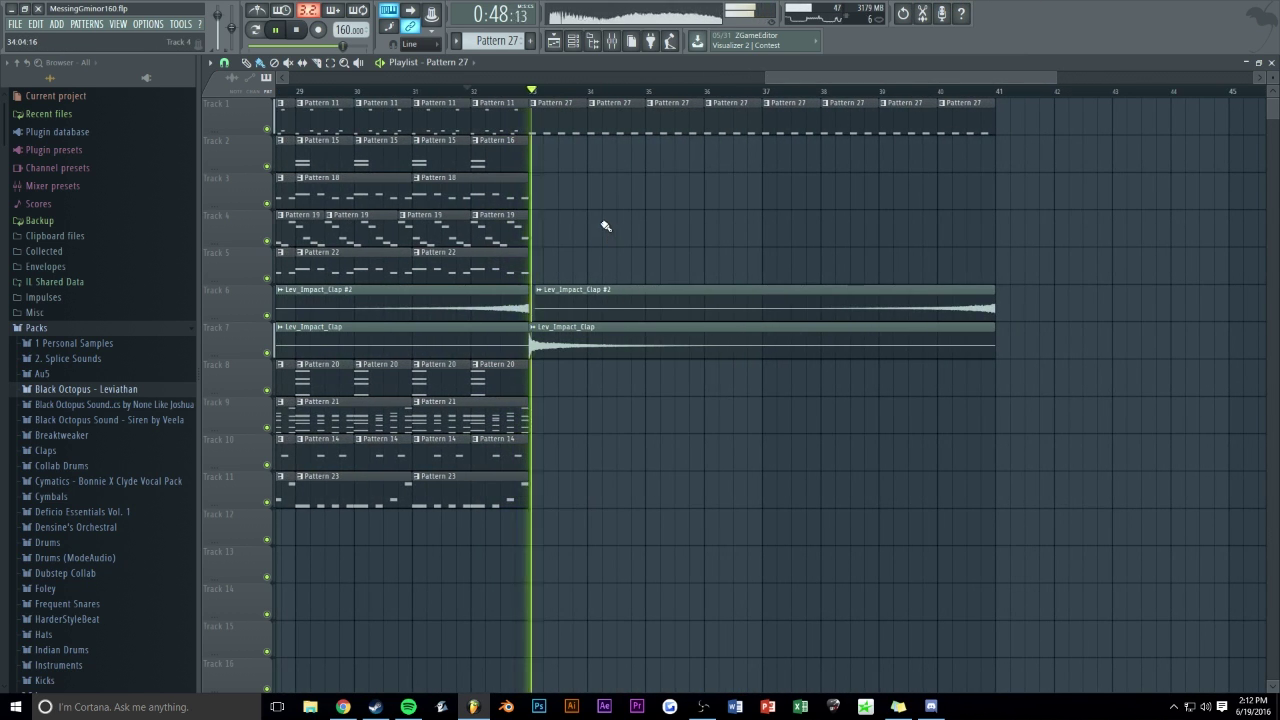
pyautogui.press('space')
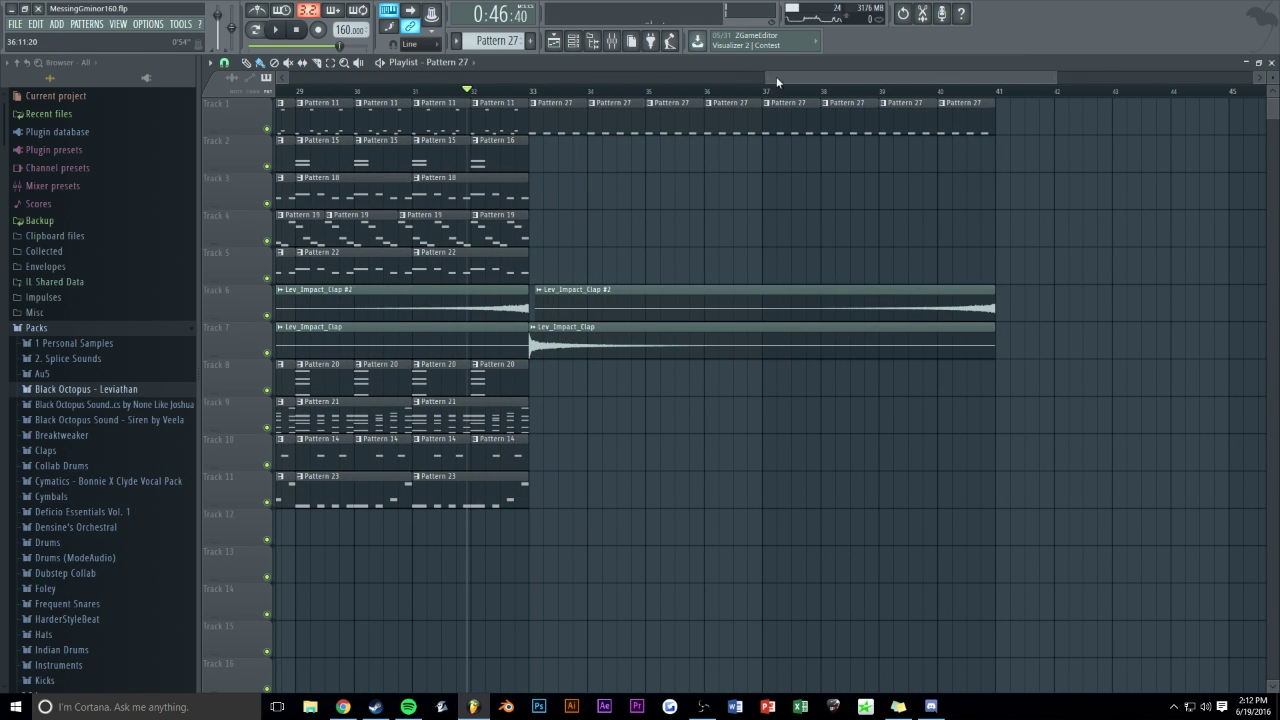
# - Select bars 33 to 41 on the playlist timeline as the playback range
pyautogui.moveTo(773, 79); pyautogui.dragTo(795, 79)
pyautogui.click(509, 92)
pyautogui.moveTo(509, 92); pyautogui.dragTo(1114, 149)
# - Load Fruity Parametric EQ 2 into the third effect slot of the side mixer track
pyautogui.press('F9')
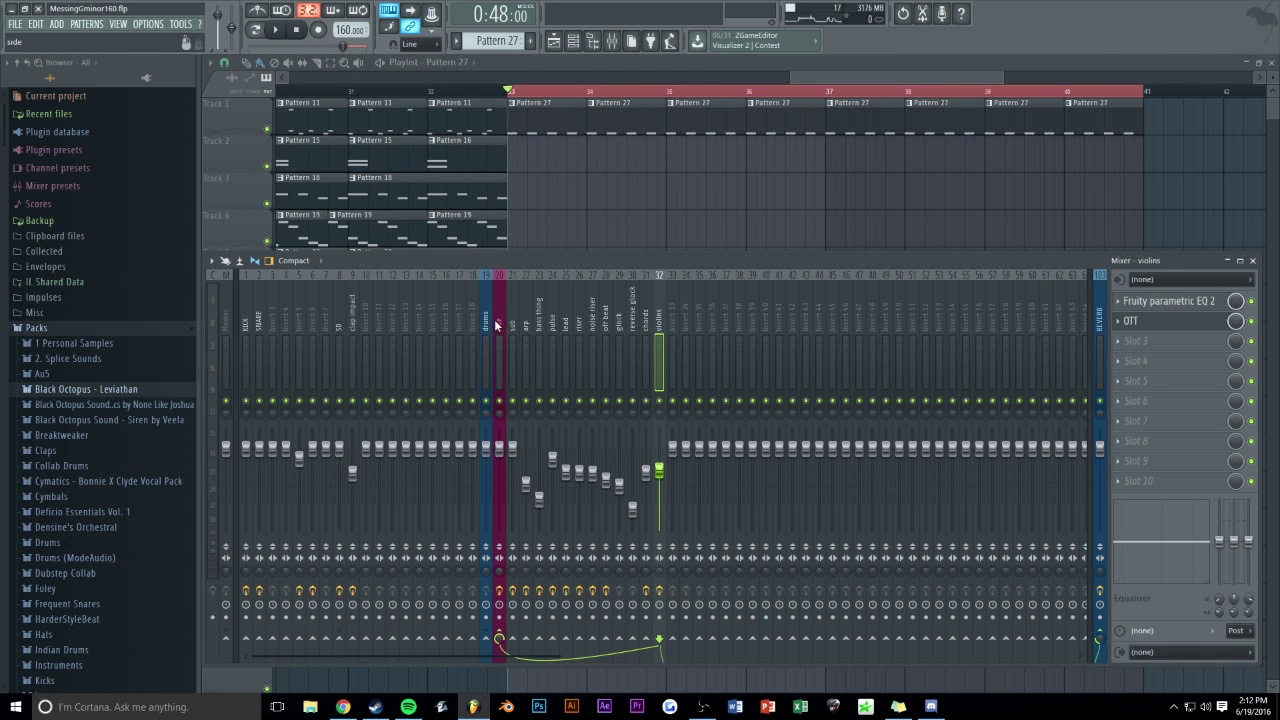
pyautogui.click(496, 323)
pyautogui.click(1131, 342)
pyautogui.click(982, 293)
pyautogui.click(1124, 341)
pyautogui.click(1117, 588)
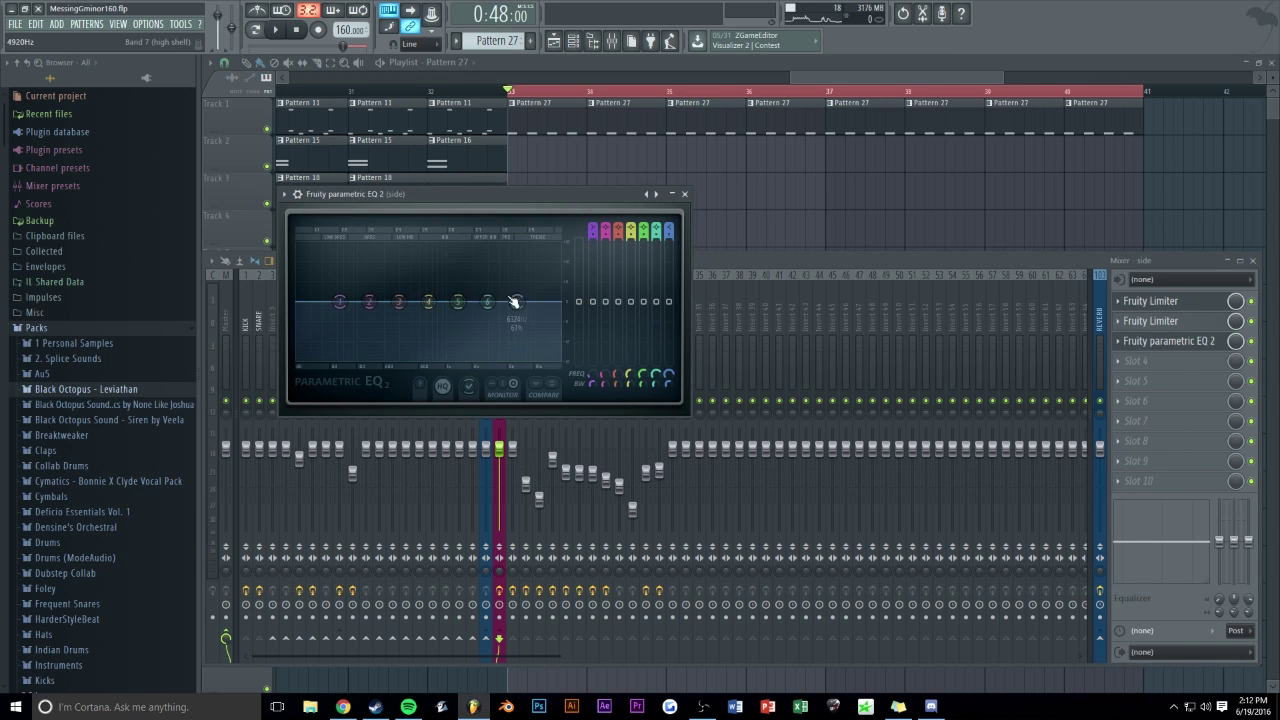
# - Turn the equalizer's band 7 into a steep low-pass filter and create an automation clip for its frequency over bars 33 to 41
pyautogui.click(568, 341)
pyautogui.click(585, 349)
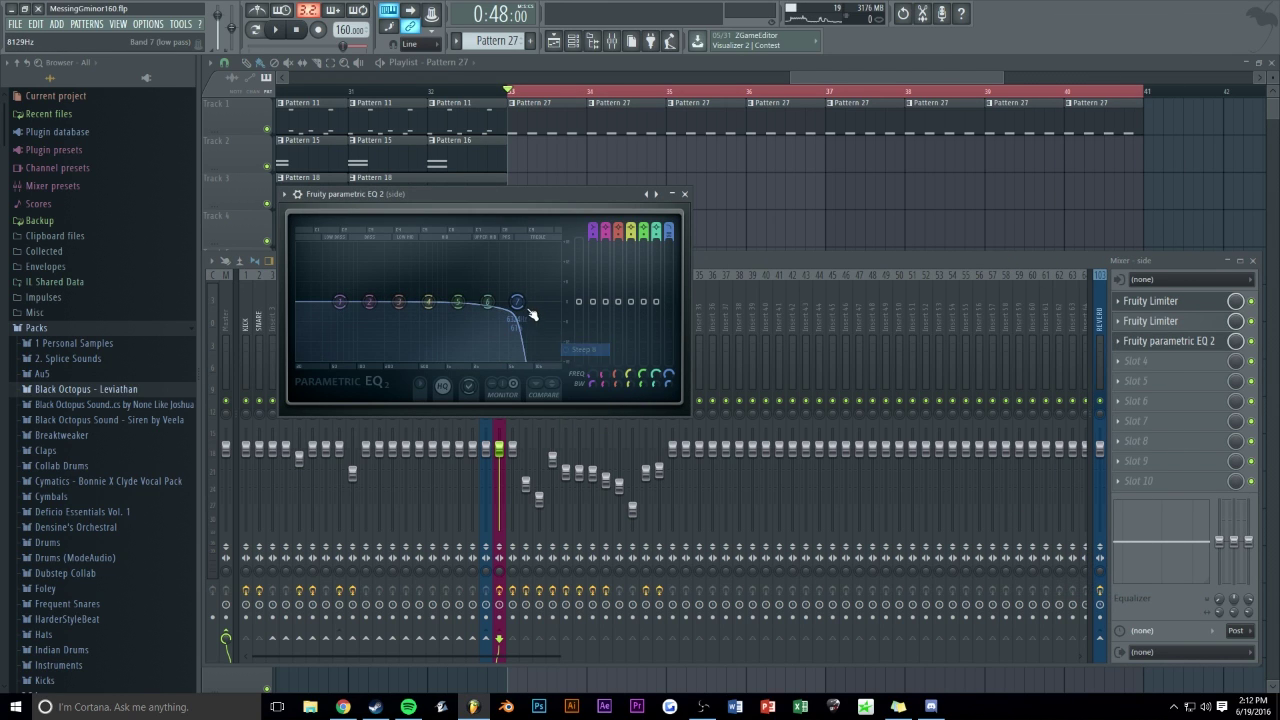
pyautogui.rightClick(670, 374)
pyautogui.click(715, 452)
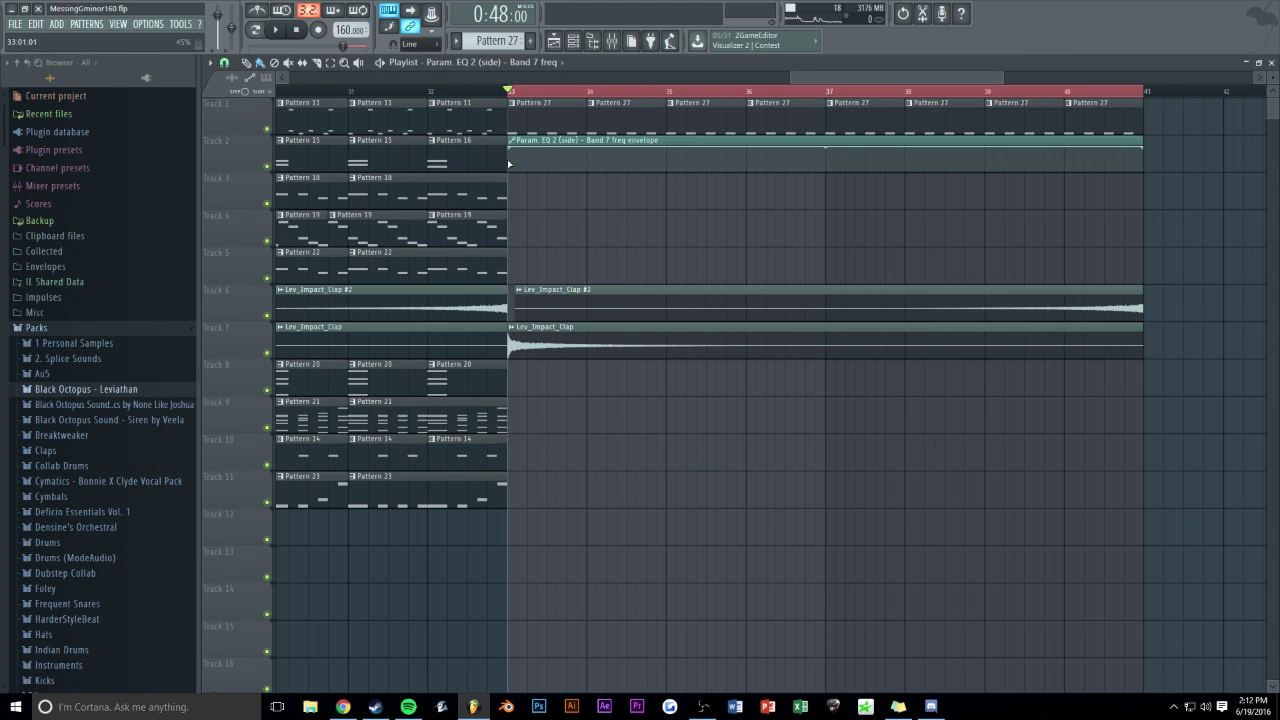
# - Shape the band 7 frequency automation as a rising ramp from bar 33 to 41 and play from bar 32
pyautogui.keyDown('ctrl'); pyautogui.click(517, 93); pyautogui.keyUp('ctrl')
pyautogui.moveTo(485, 92); pyautogui.dragTo(424, 92)
pyautogui.press('space')
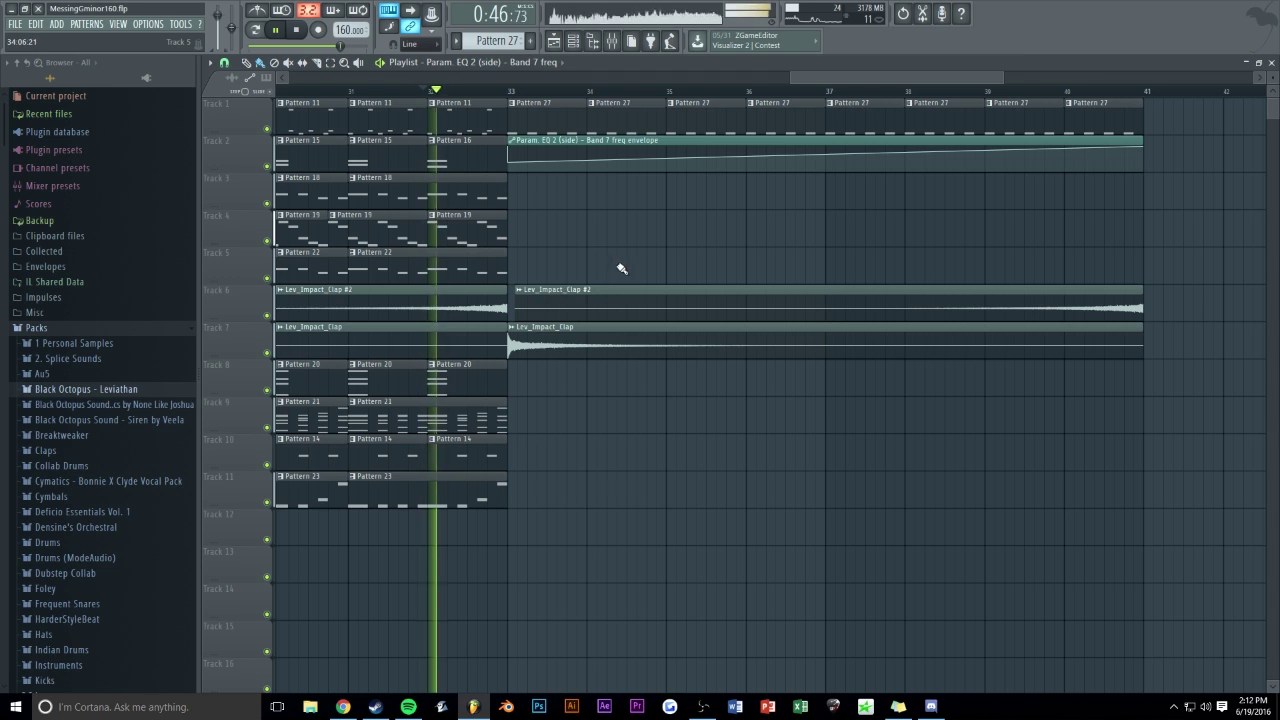
# - Stop playback and move the band 7 frequency automation clip from track 2 down to track 13
pyautogui.scroll(-5, 862, 180)
pyautogui.press('space')
pyautogui.moveTo(831, 200); pyautogui.dragTo(620, 276)
pyautogui.moveTo(884, 152); pyautogui.dragTo(904, 562)
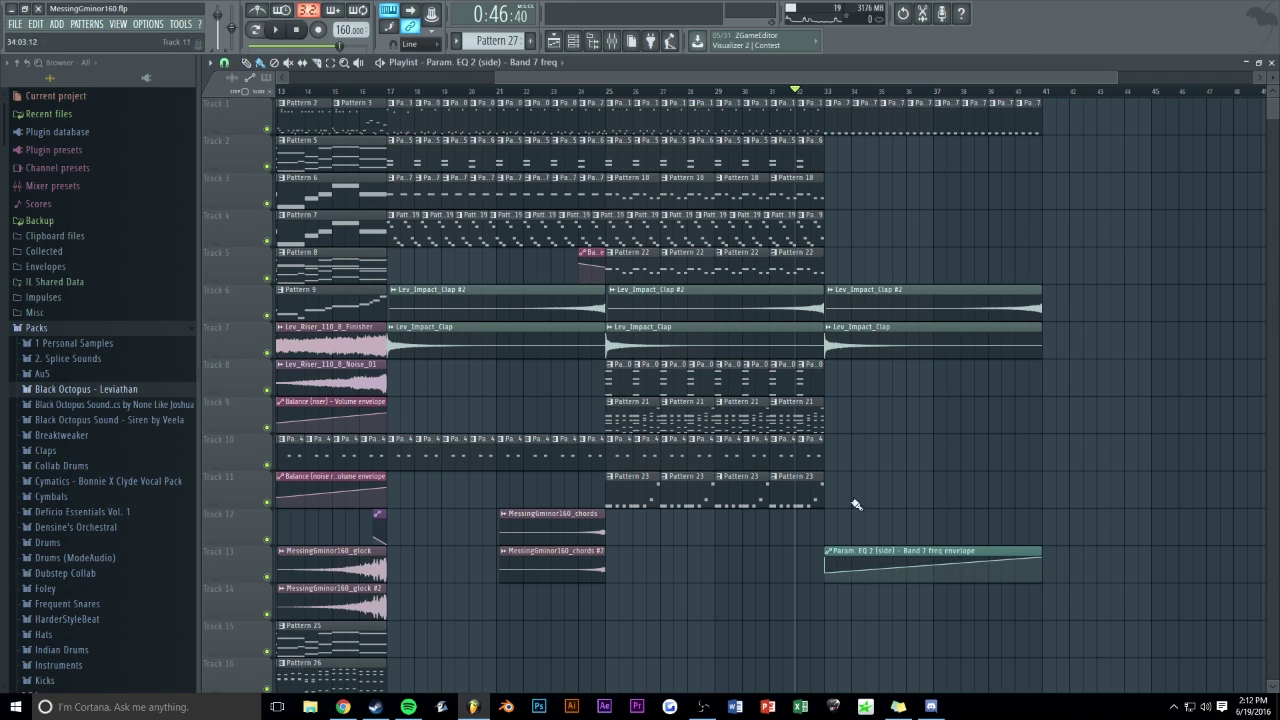
# - Duplicate the bar 17 to 33 pattern clips on tracks 2 to 5 and 8 to 11 to bar 33 and play them
pyautogui.moveTo(857, 136); pyautogui.dragTo(624, 271)
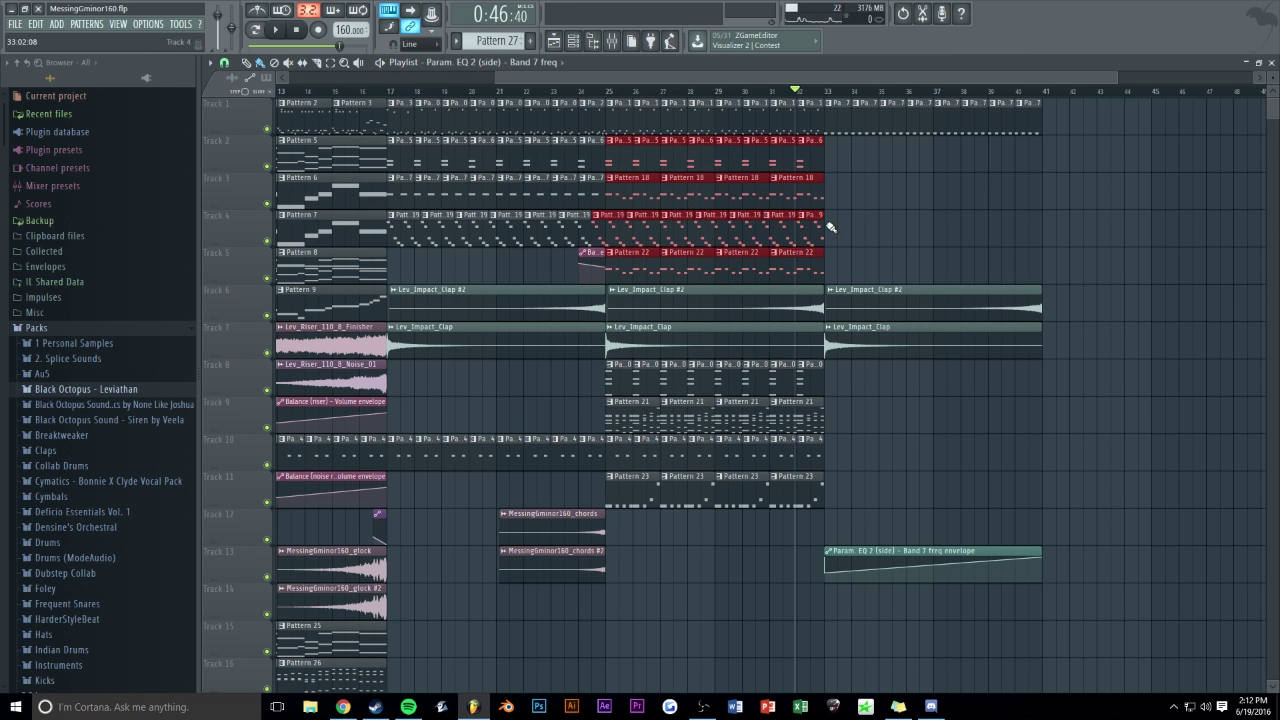
pyautogui.moveTo(593, 137); pyautogui.dragTo(537, 233)
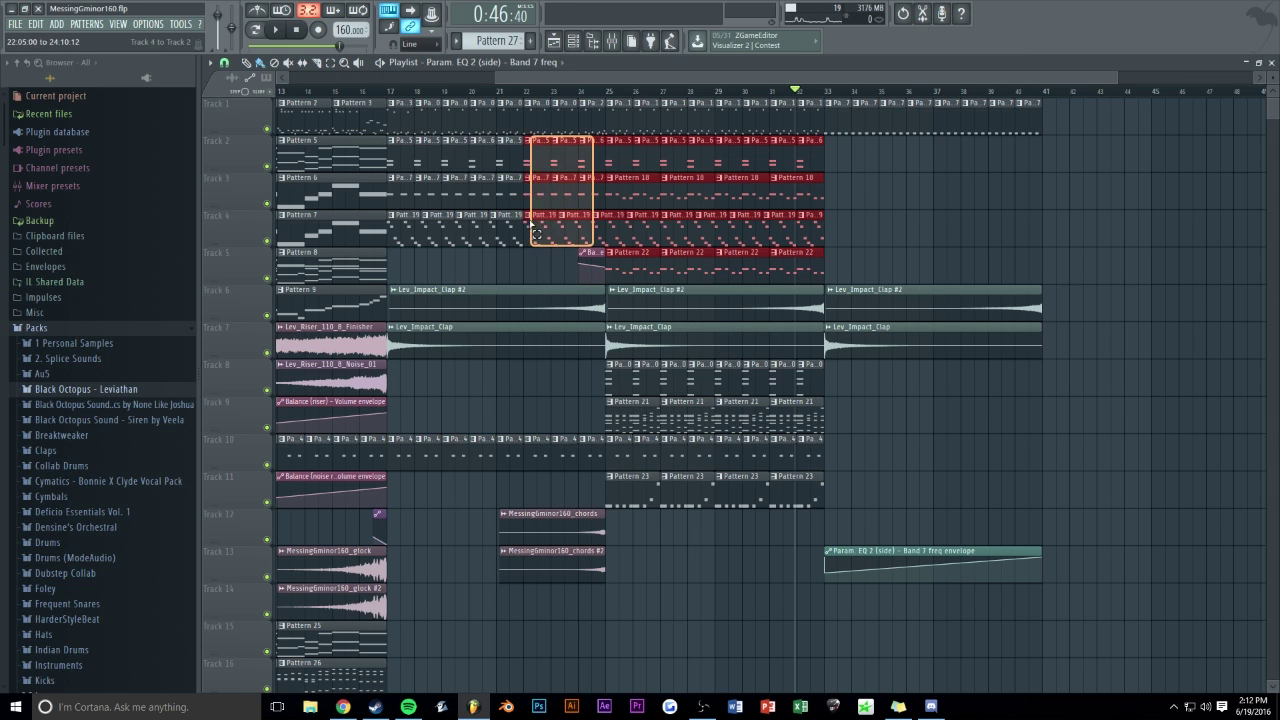
pyautogui.moveTo(427, 237); pyautogui.dragTo(403, 231)
pyautogui.moveTo(816, 397); pyautogui.dragTo(398, 495)
pyautogui.hotkey('ctrl', 'b')
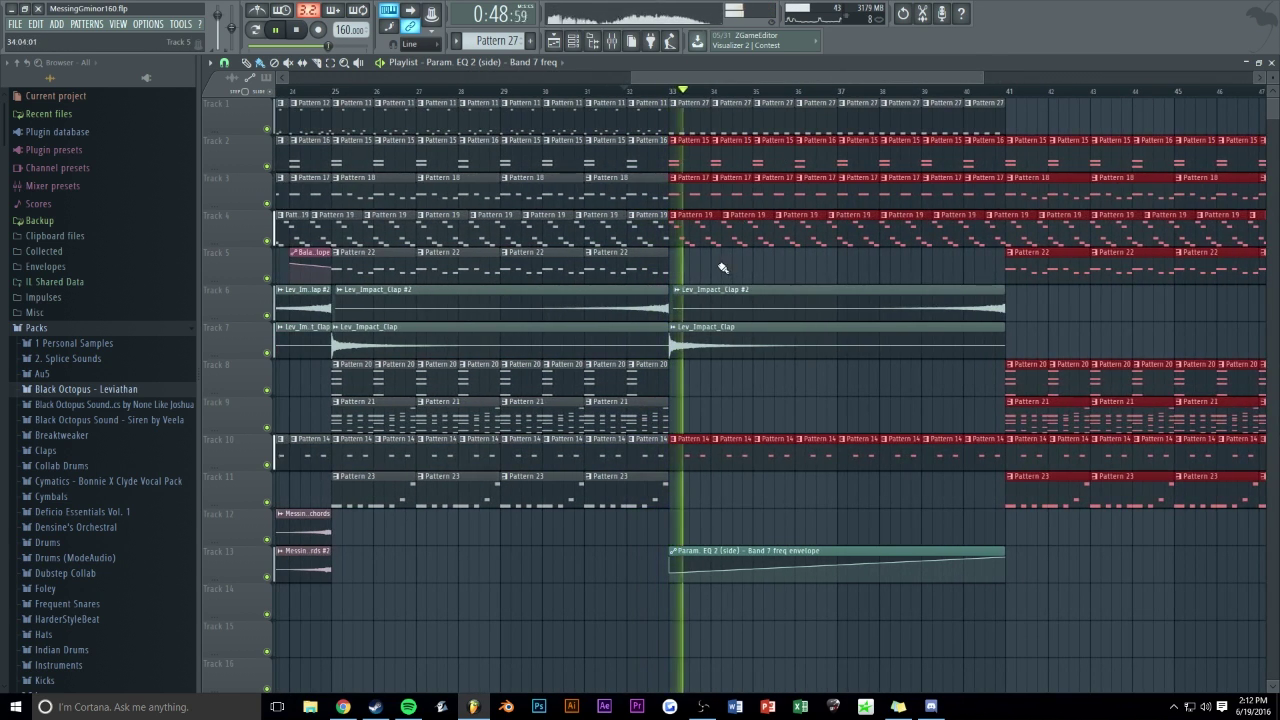
pyautogui.hotkey('ctrl', 'd')
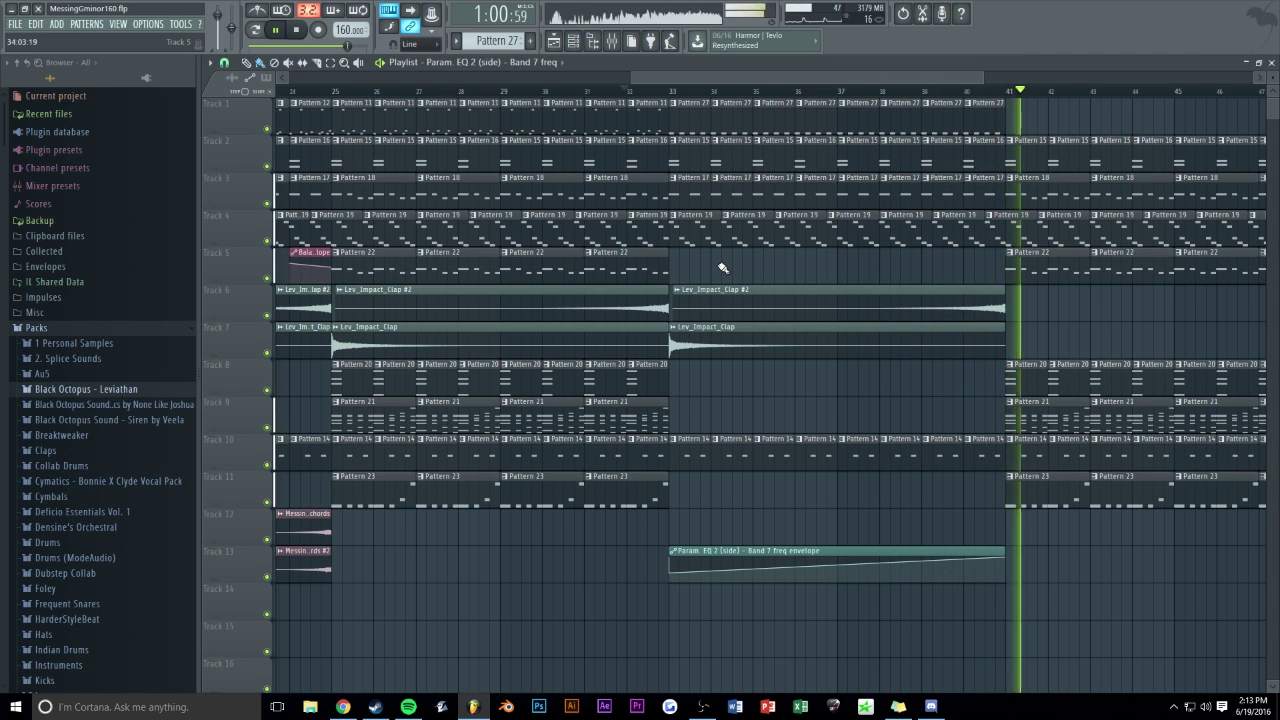
pyautogui.press('space')
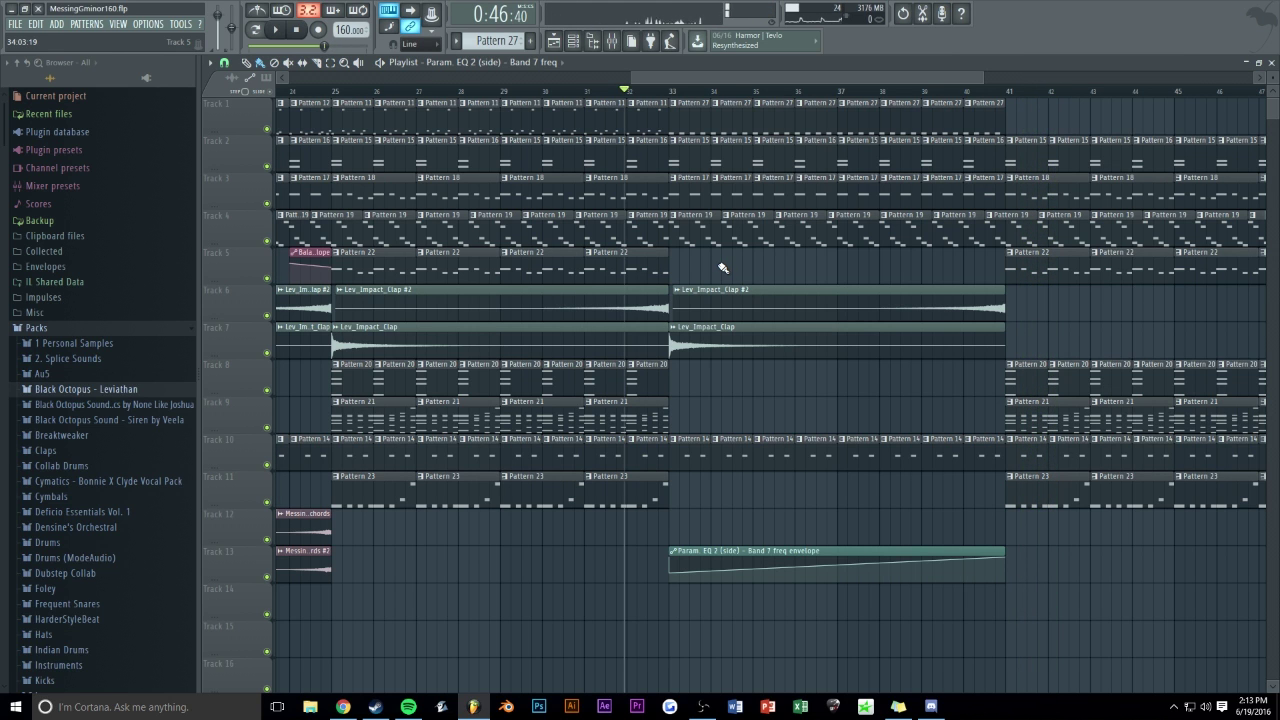
# - Play the transition into bar 41, starting from shortly before that bar
pyautogui.moveTo(805, 76); pyautogui.dragTo(861, 86)
pyautogui.click(618, 92)
pyautogui.press('space')
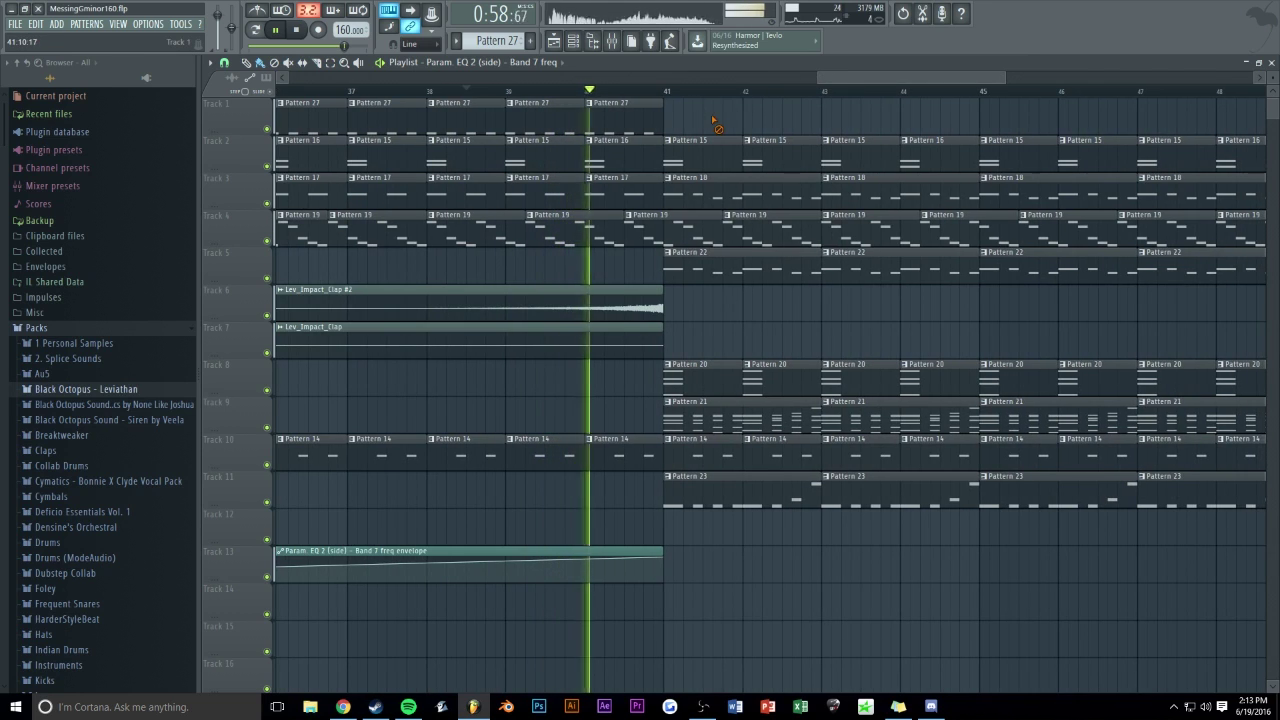
pyautogui.press('space')
pyautogui.moveTo(861, 84); pyautogui.dragTo(890, 104)
pyautogui.click(643, 92)
pyautogui.press('space')
pyautogui.press('space')
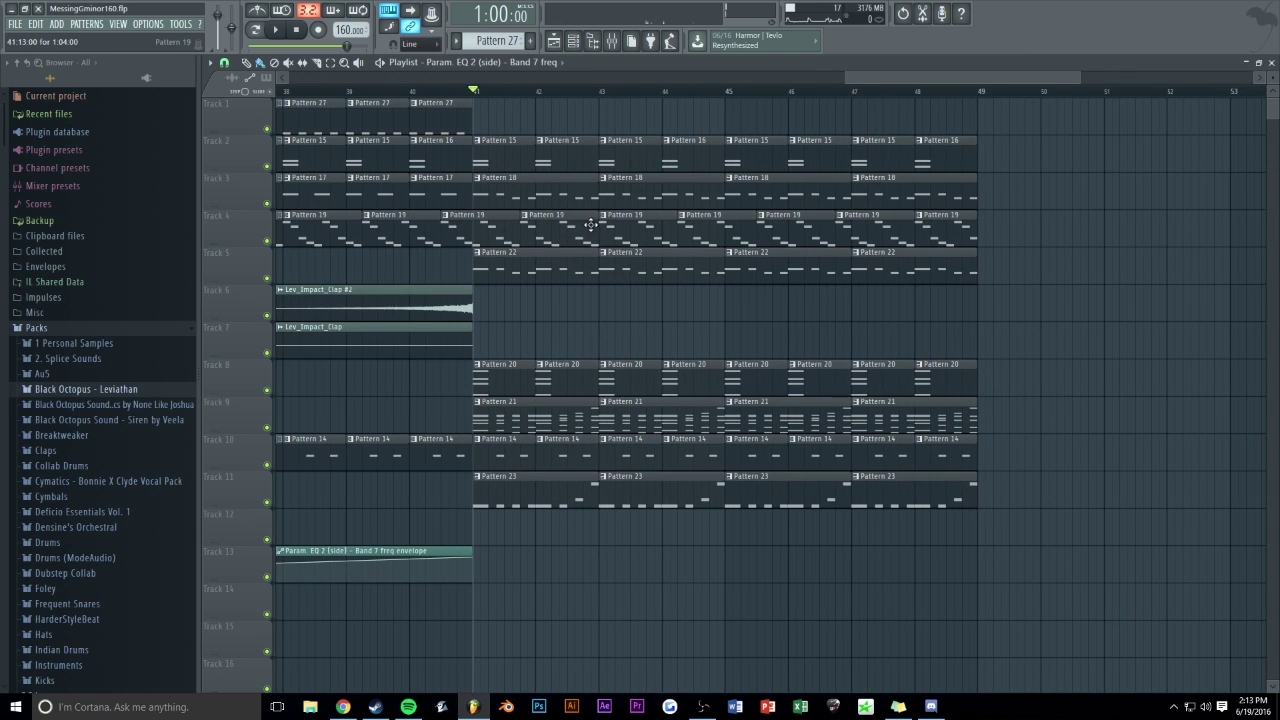
# - Remove the duplicated pattern clips after bar 43 and play the section from bar 41
pyautogui.moveTo(643, 122)
pyautogui.mouseDown()
pyautogui.moveTo(628, 563)
pyautogui.moveTo(698, 238)
pyautogui.moveTo(785, 606)
pyautogui.moveTo(792, 354)
pyautogui.moveTo(888, 551)
pyautogui.moveTo(894, 254)
pyautogui.mouseUp()
pyautogui.press('space')
pyautogui.moveTo(928, 76)
pyautogui.mouseDown()
pyautogui.moveTo(950, 56)
pyautogui.moveTo(927, 52)
pyautogui.mouseUp()
pyautogui.press('space')
pyautogui.press('space')
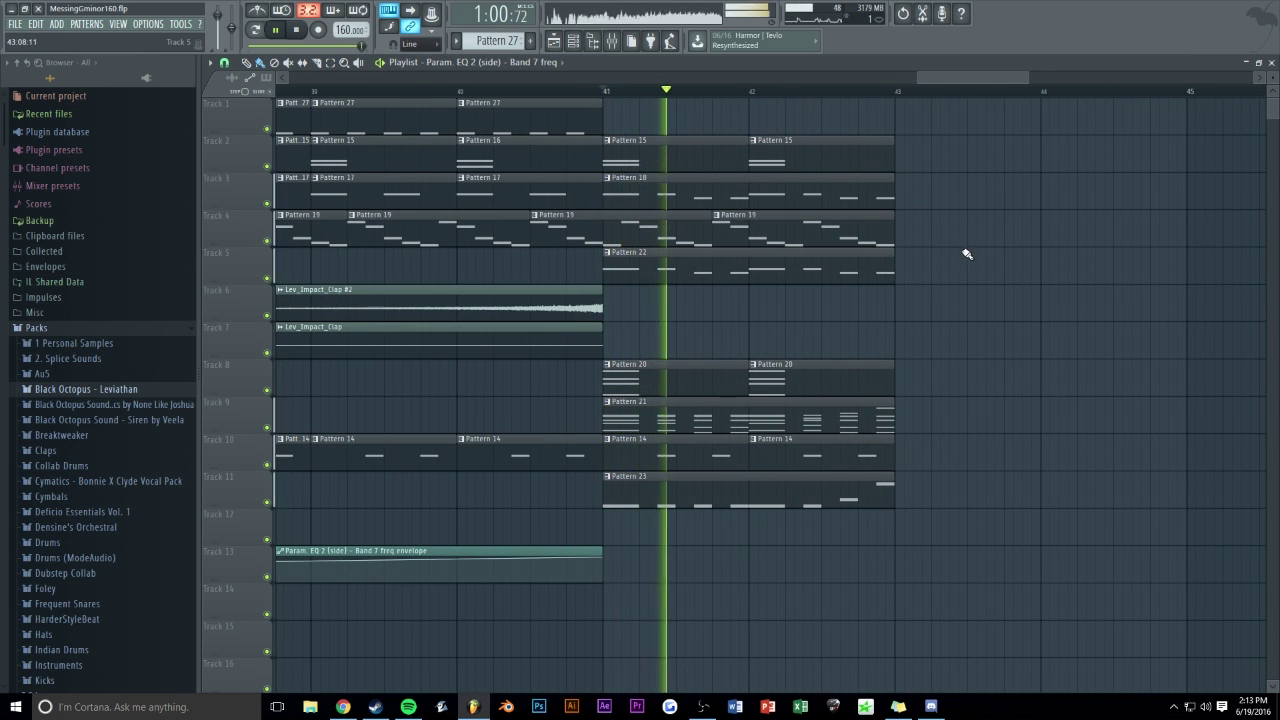
pyautogui.press('space')
# - Shorten the copied clips on tracks 2 to 5 and 8 to 11 so they end at bar 42, and play the result
pyautogui.moveTo(904, 540); pyautogui.dragTo(820, 530)
pyautogui.click(837, 368)
pyautogui.rightClick(841, 447)
pyautogui.moveTo(913, 360); pyautogui.dragTo(744, 427)
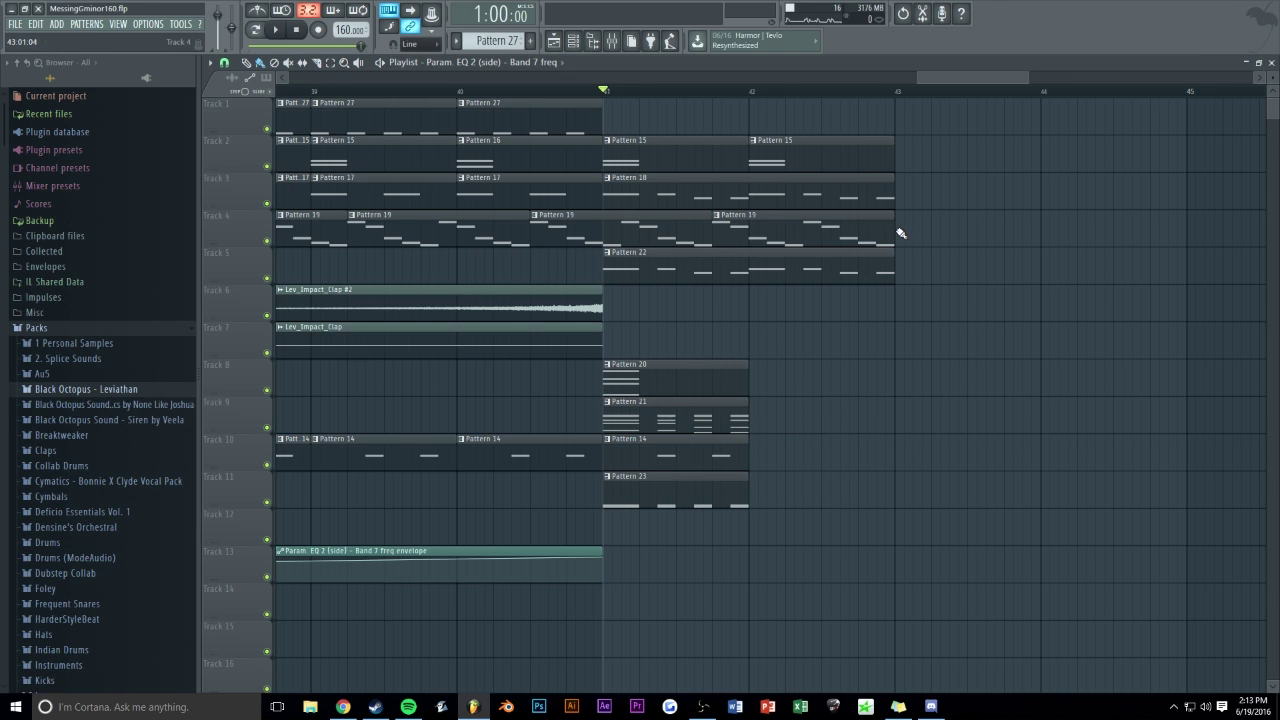
pyautogui.rightClick(836, 158)
pyautogui.moveTo(836, 165); pyautogui.dragTo(748, 257)
pyautogui.press('space')
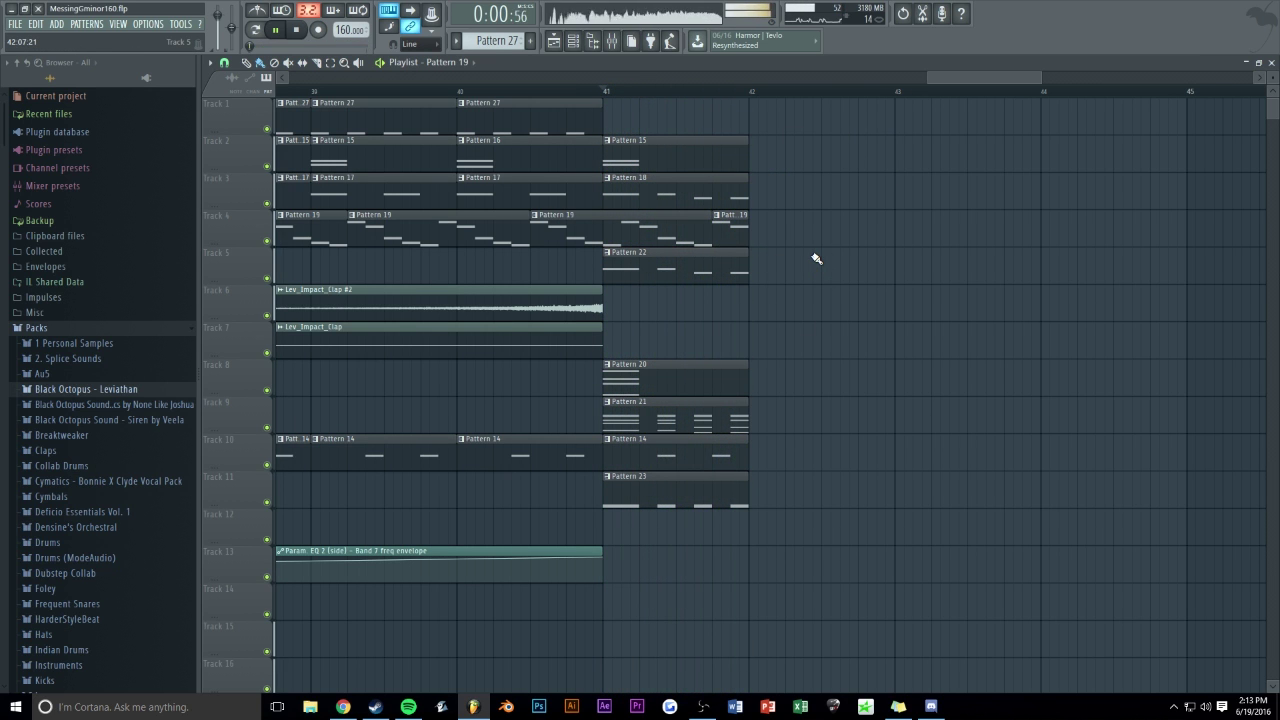
pyautogui.scroll(-2, 907, 138)
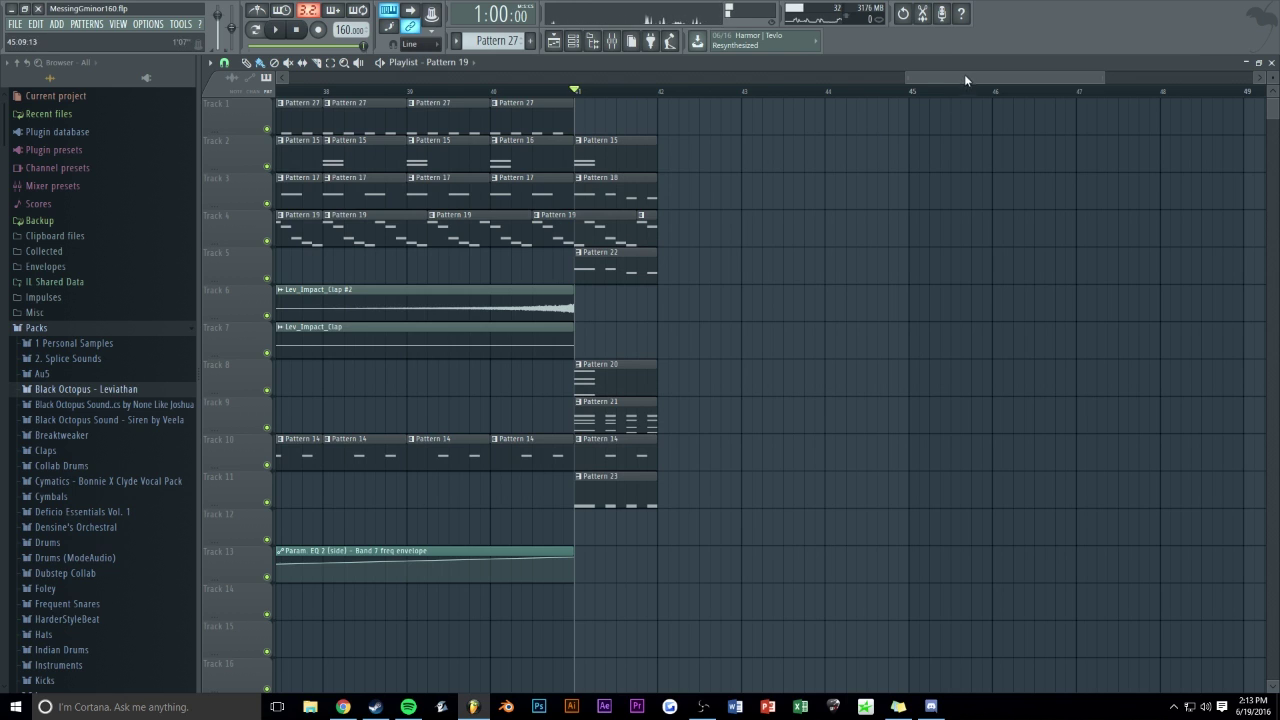
pyautogui.press('space')
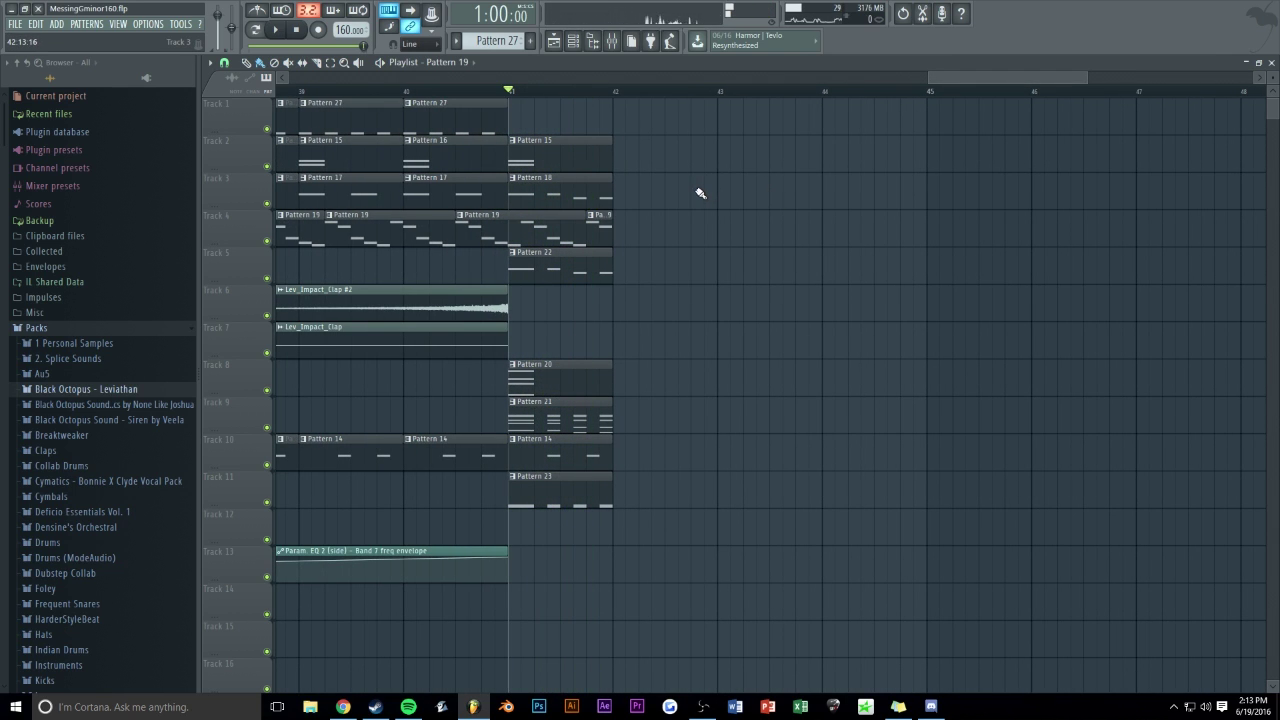
# - Place a new Pattern 28 clip on track 1 at bar 41 and open its Superior Drummer 2 piano roll
pyautogui.press('F6')
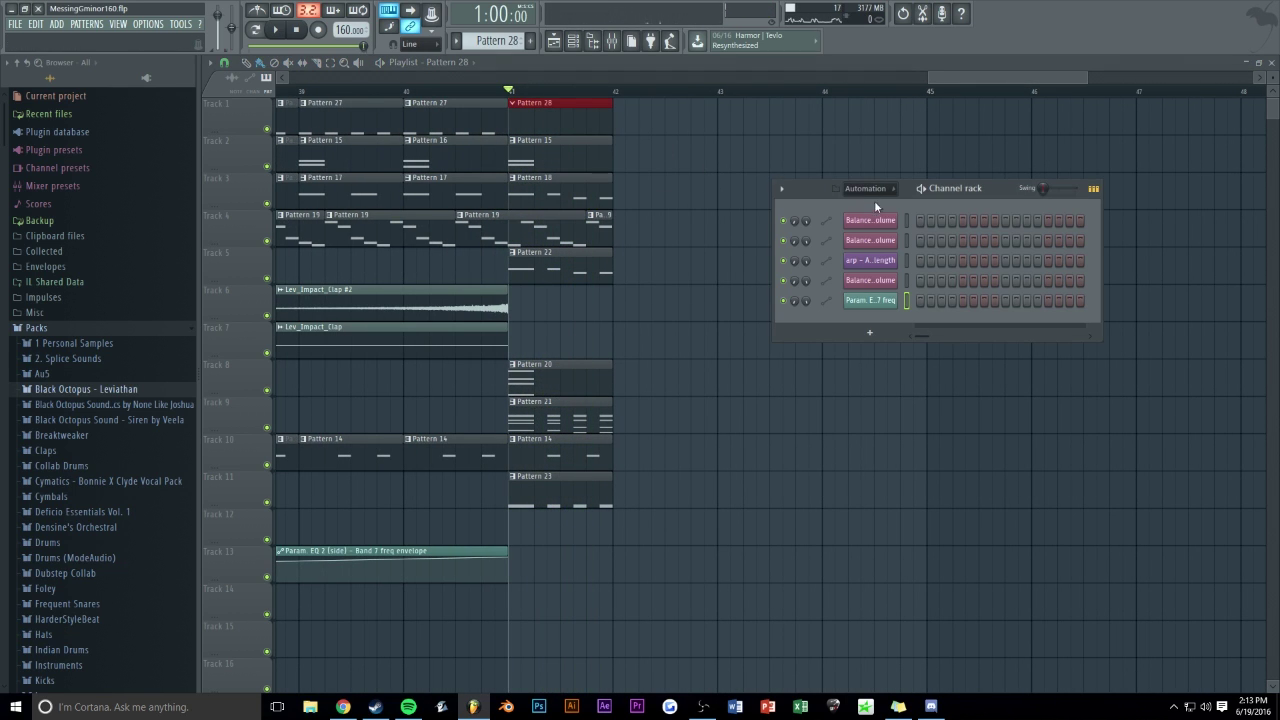
pyautogui.click(875, 221)
pyautogui.rightClick(886, 220)
pyautogui.click(935, 226)
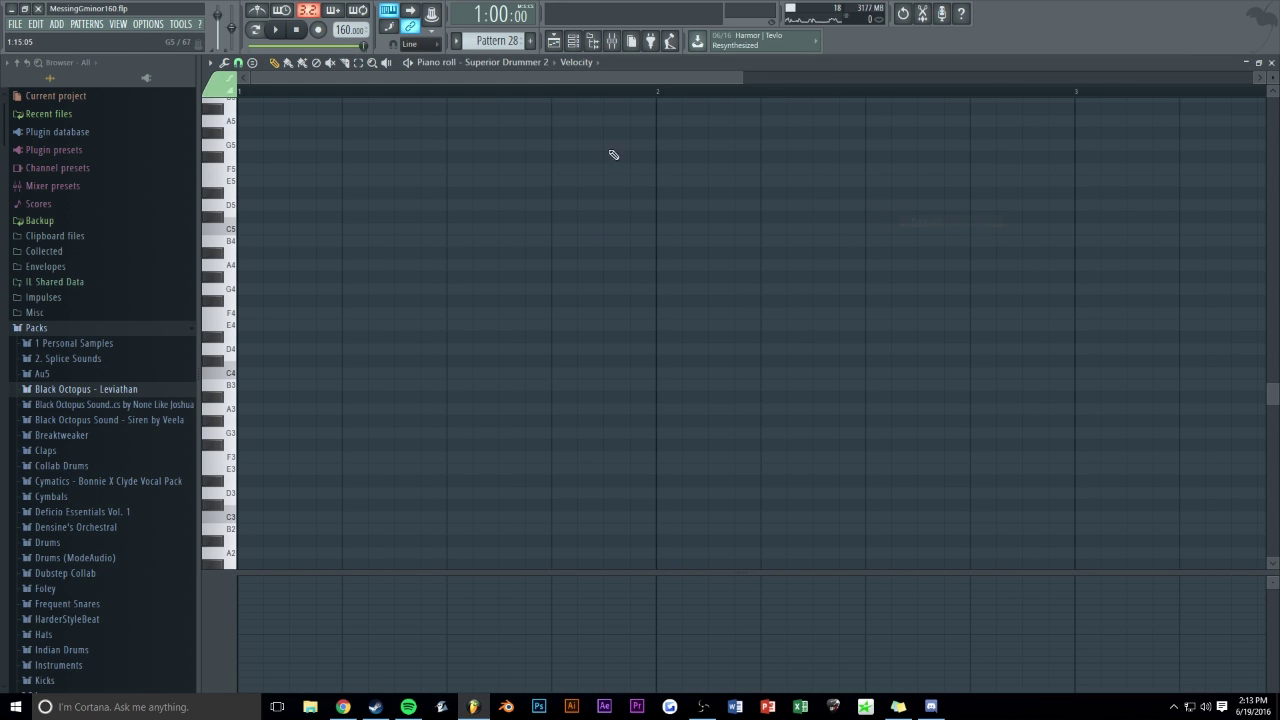
# - Enter three spaced C3 drum notes in the first half of Pattern 28 and play them in the arrangement
pyautogui.scroll(-3, 314, 360)
pyautogui.click(229, 411)
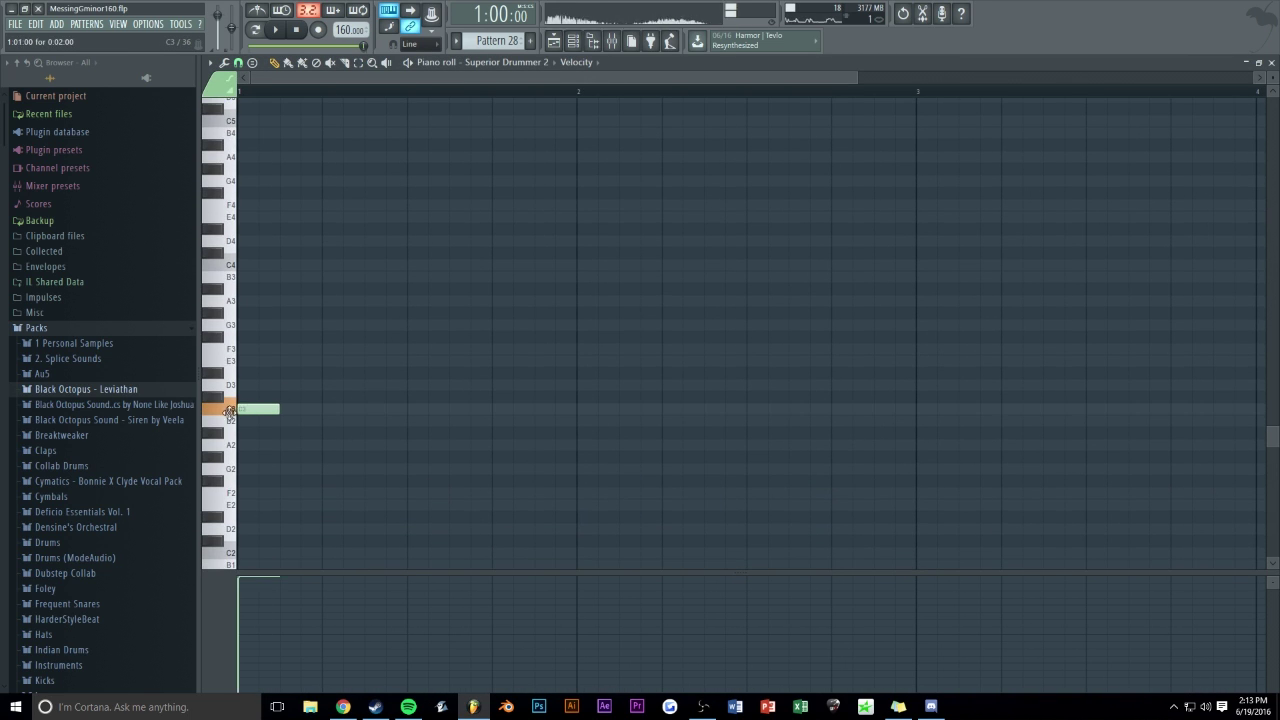
pyautogui.press('space')
pyautogui.press('space')
pyautogui.press('F7')
pyautogui.press('space')
pyautogui.click(587, 112)
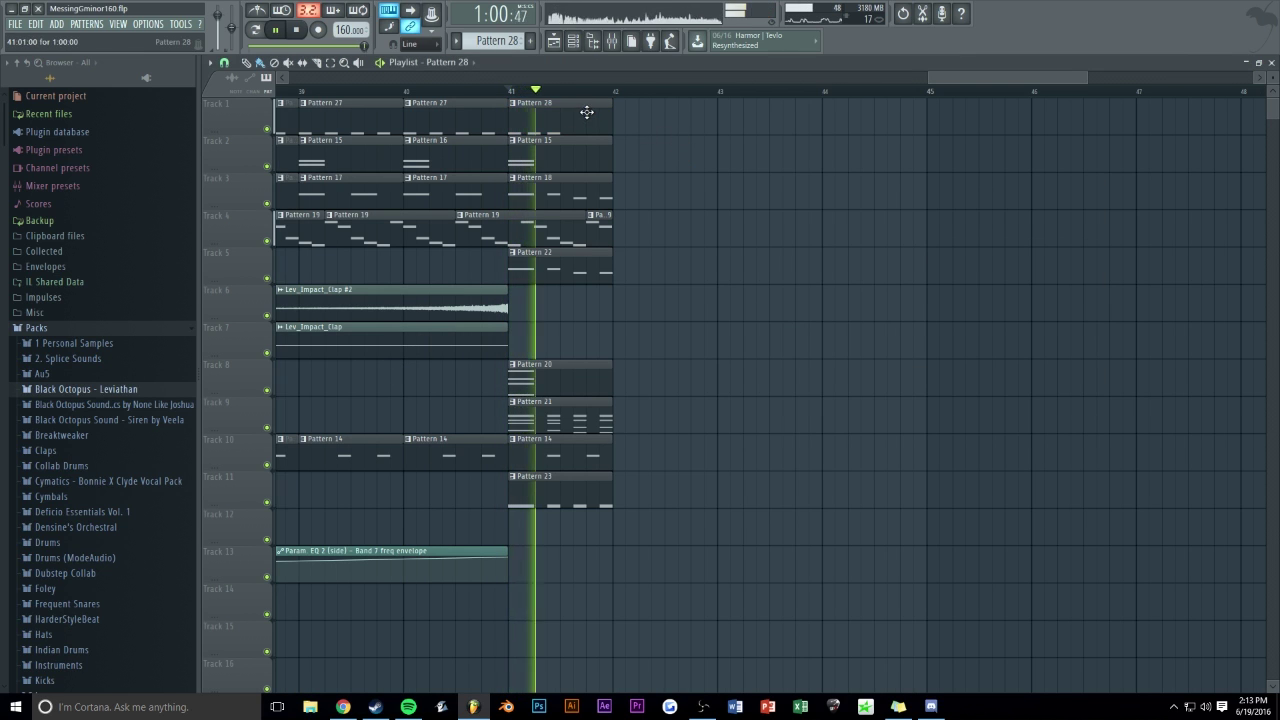
# - Add a drum fill of paired F3, B3, G3 and D3 notes to the second half of Pattern 28 and play it
pyautogui.press('F7')
pyautogui.press('space')
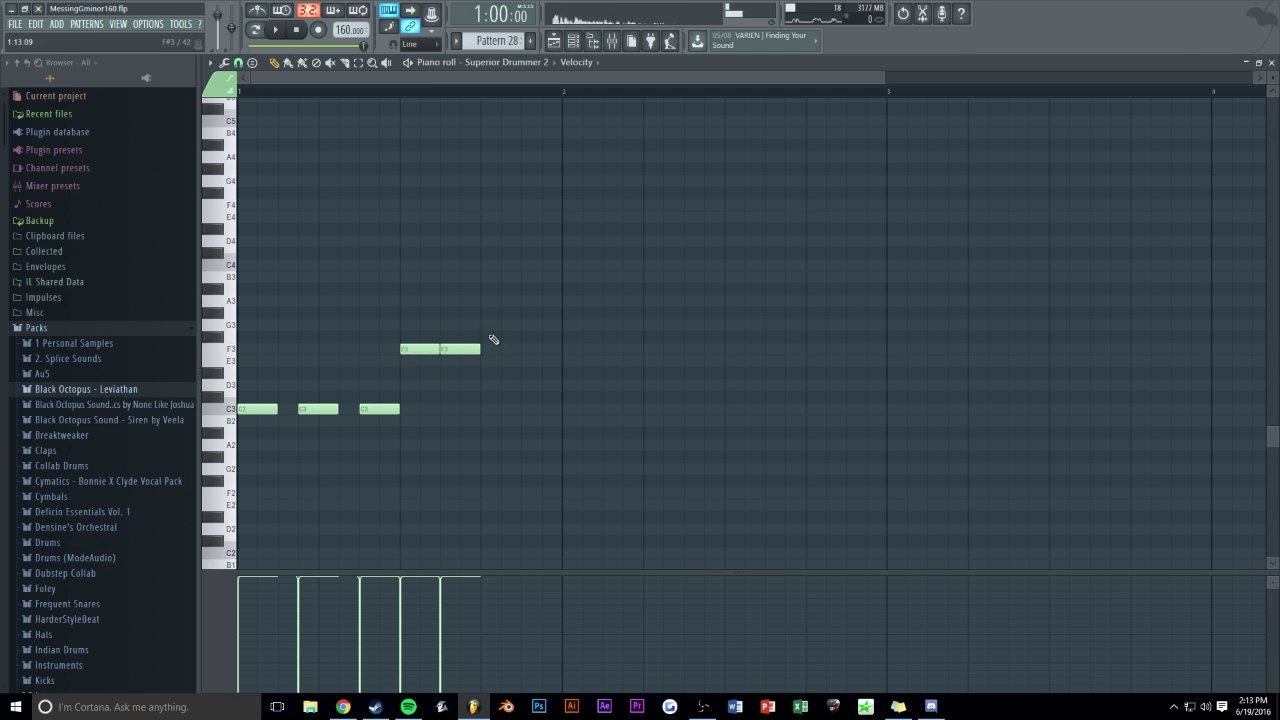
pyautogui.press('space')
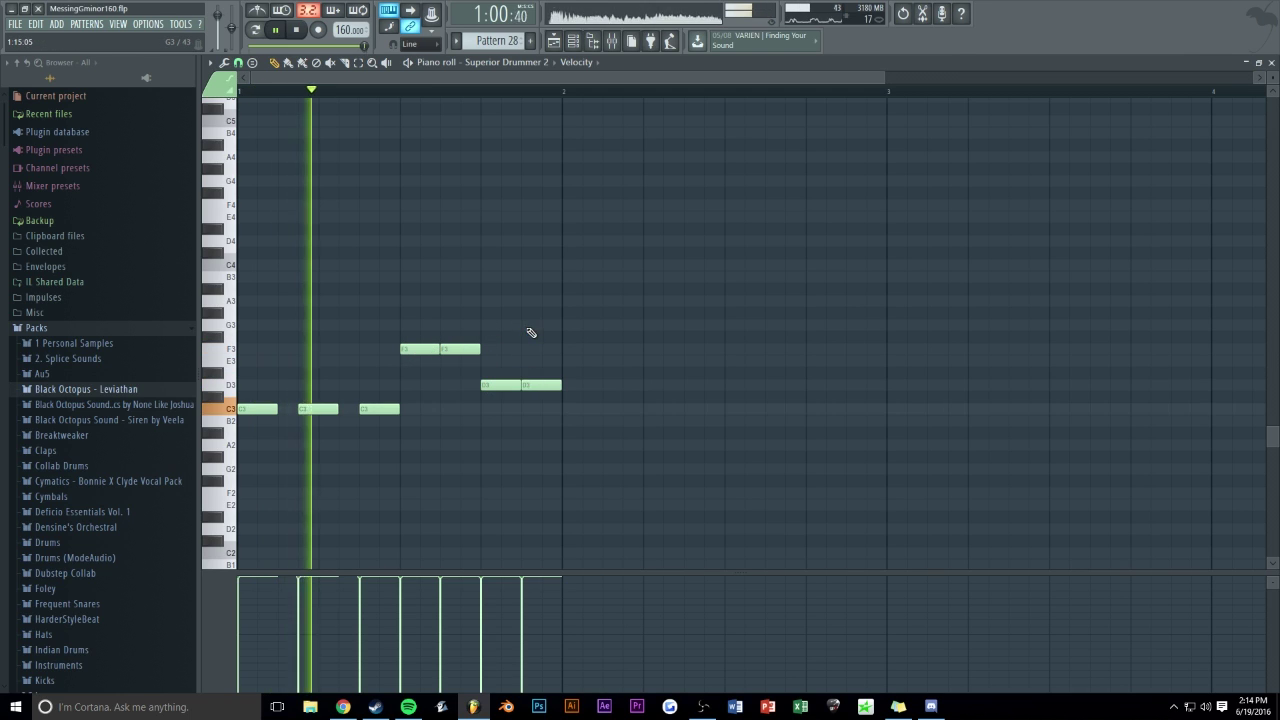
pyautogui.press('space')
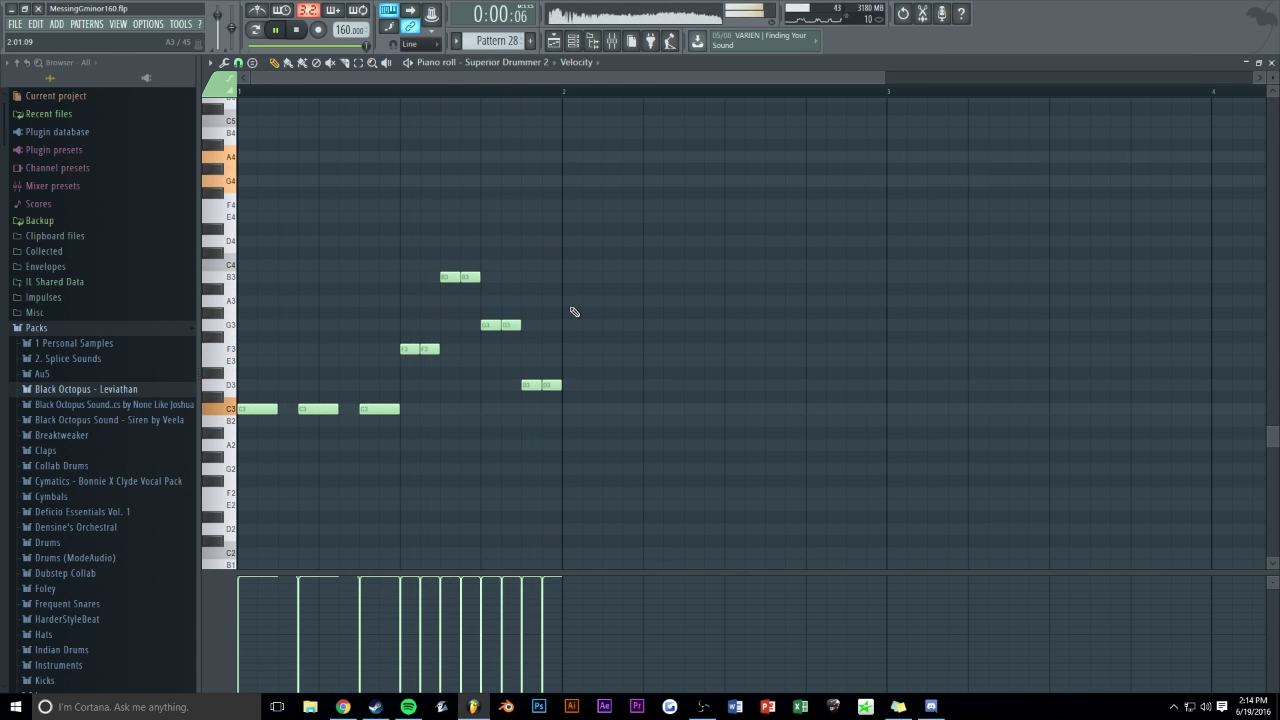
# - Place a new Pattern 29 clip on track 1 at bar 42 and open its Superior Drummer 2 piano roll
pyautogui.press('F7')
pyautogui.press('F6')
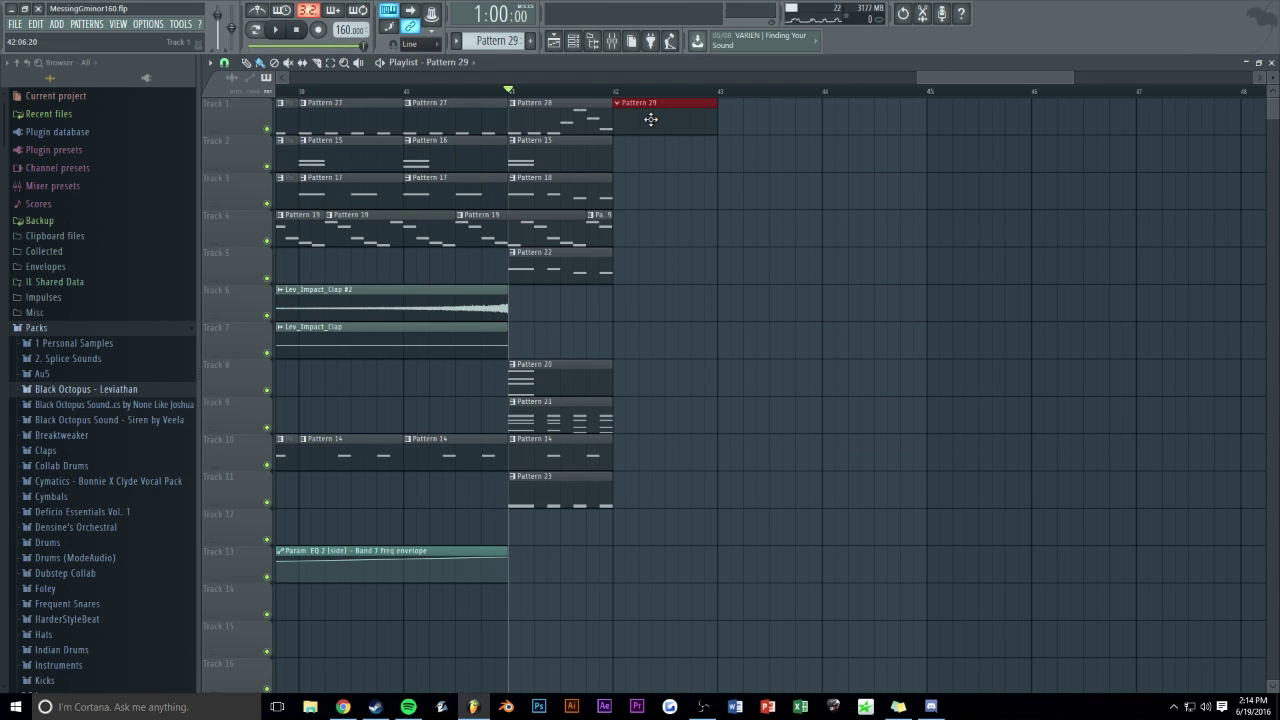
pyautogui.press('F6')
pyautogui.moveTo(1000, 192); pyautogui.dragTo(966, 190)
pyautogui.rightClick(846, 224)
pyautogui.click(901, 220)
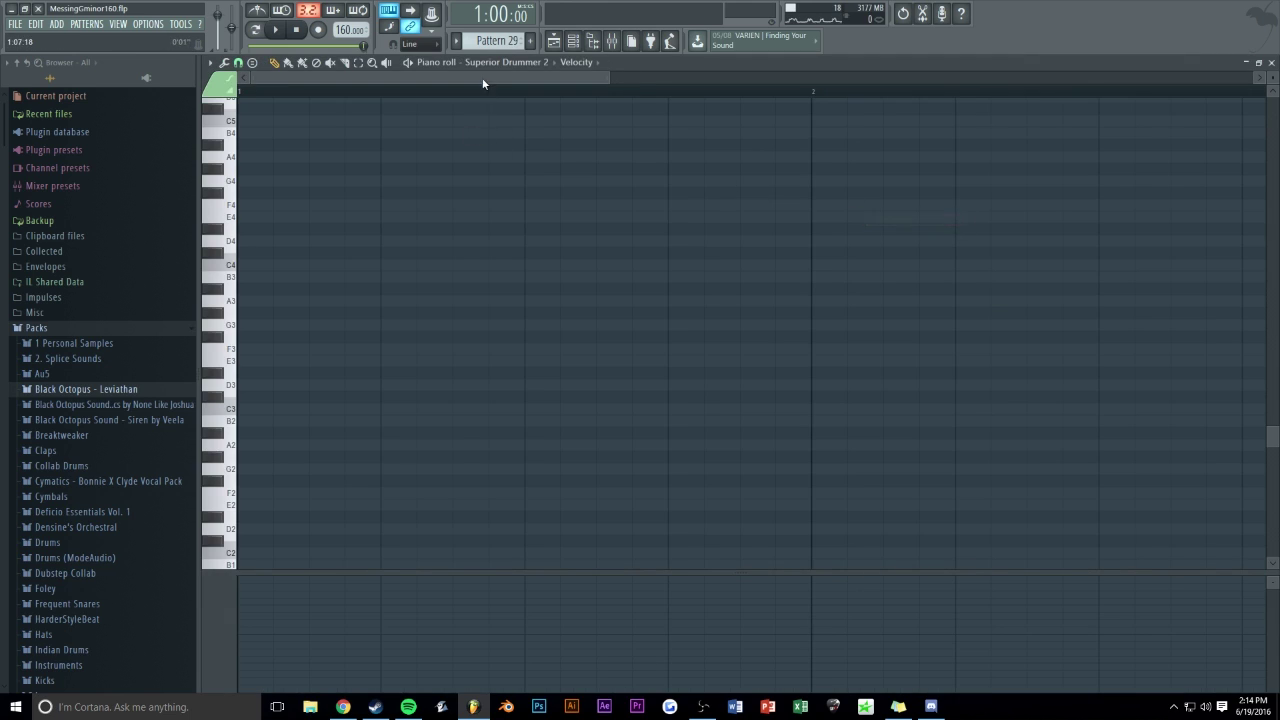
# - Program Pattern 29 with C3 and E4 on beat 1, D3 and E4 on beat 3, and another D3 near the bar's end
pyautogui.scroll(3, 446, 403)
pyautogui.click(493, 420)
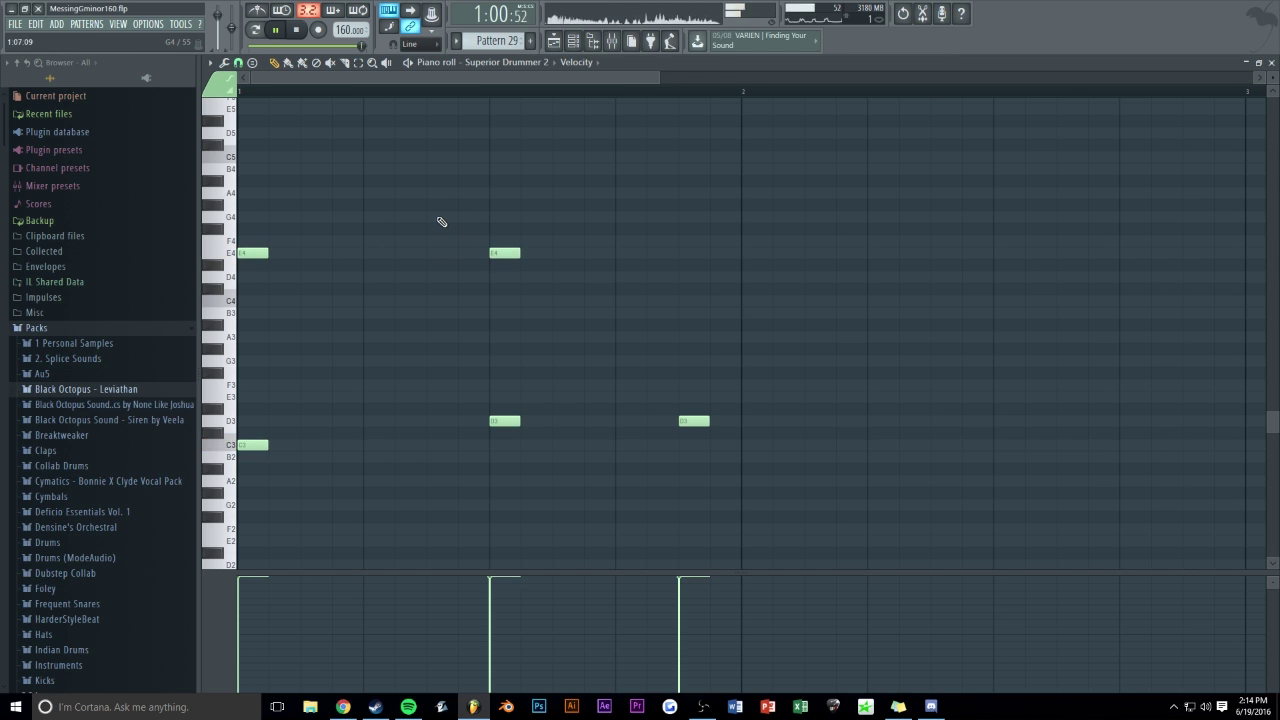
pyautogui.press('Escape')
pyautogui.press('Escape')
# - Repeat the Pattern 29 clip along track 1 up to bar 46 and play the new drum section
pyautogui.hotkey('ctrl', 'b')
pyautogui.hotkey('ctrl', 'b')
pyautogui.hotkey('ctrl', 'b')
pyautogui.keyDown('ctrl'); pyautogui.click(722, 233); pyautogui.keyUp('ctrl')
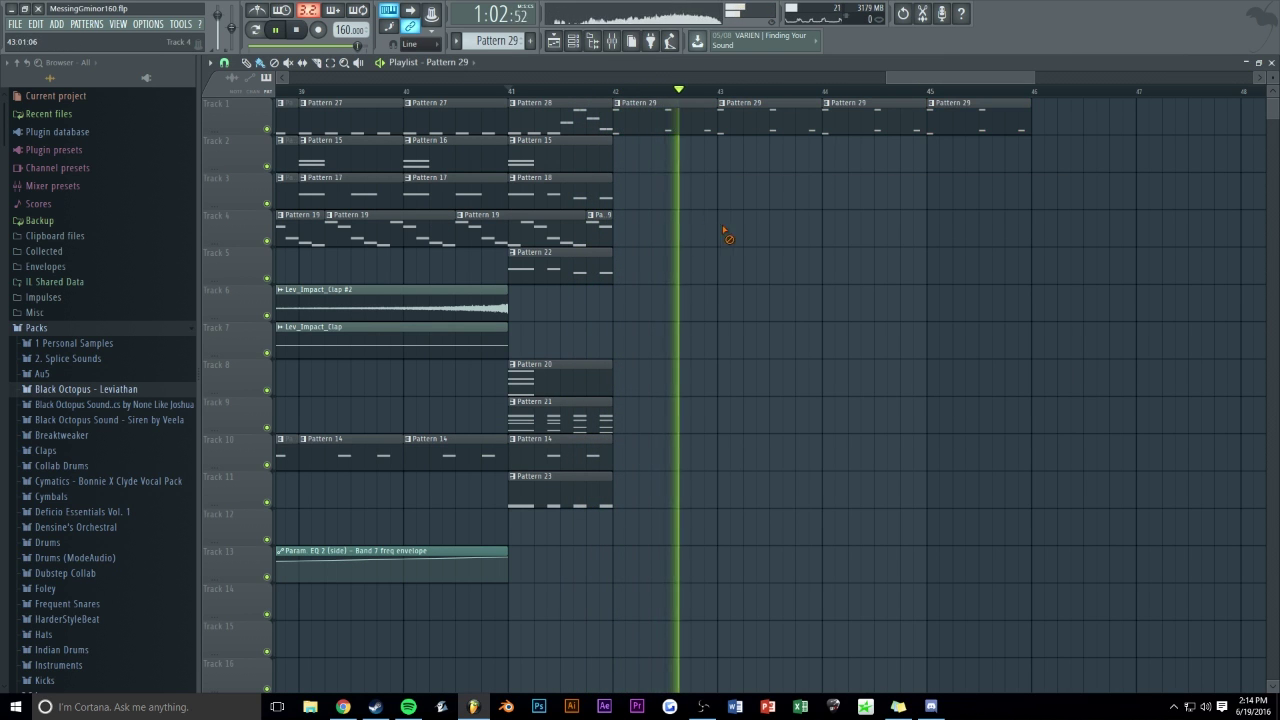
pyautogui.press('space')
# - Duplicate the Pattern 18, Pattern 22 and Pattern 21 clips to bar 42, extend them to bar 44 and play them
pyautogui.scroll(-1, 657, 191)
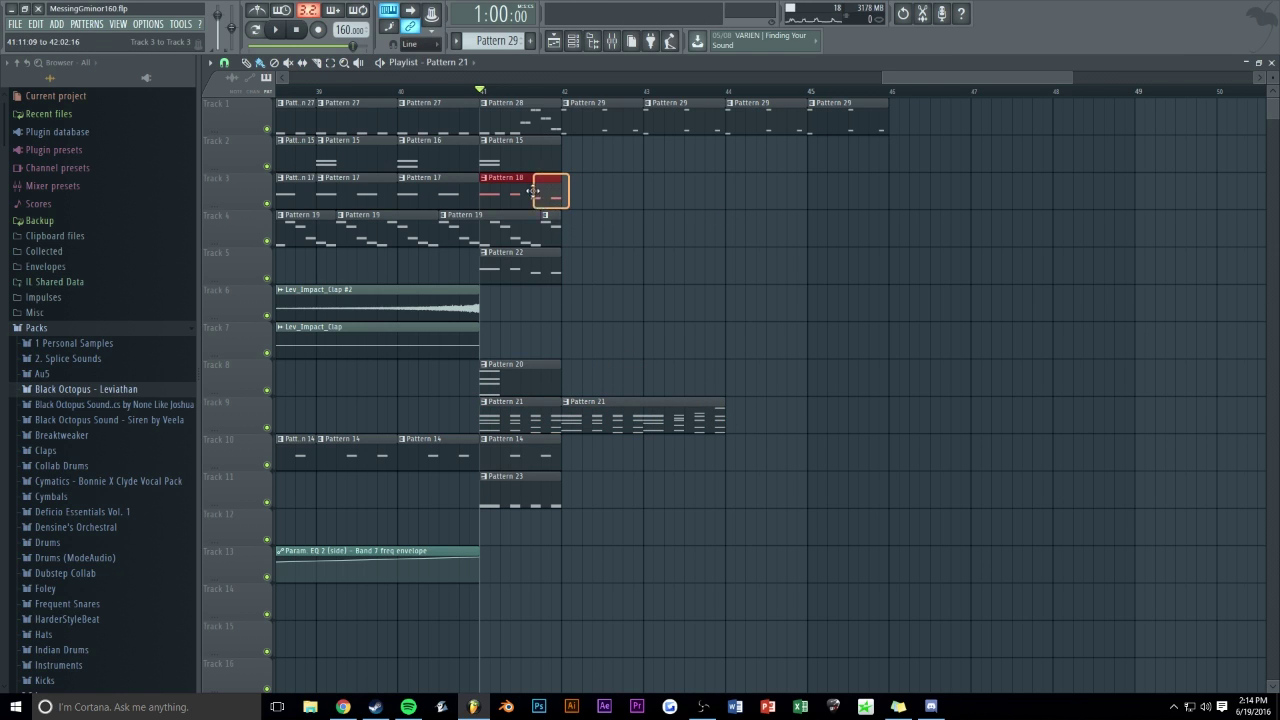
pyautogui.hotkey('ctrl', 'b')
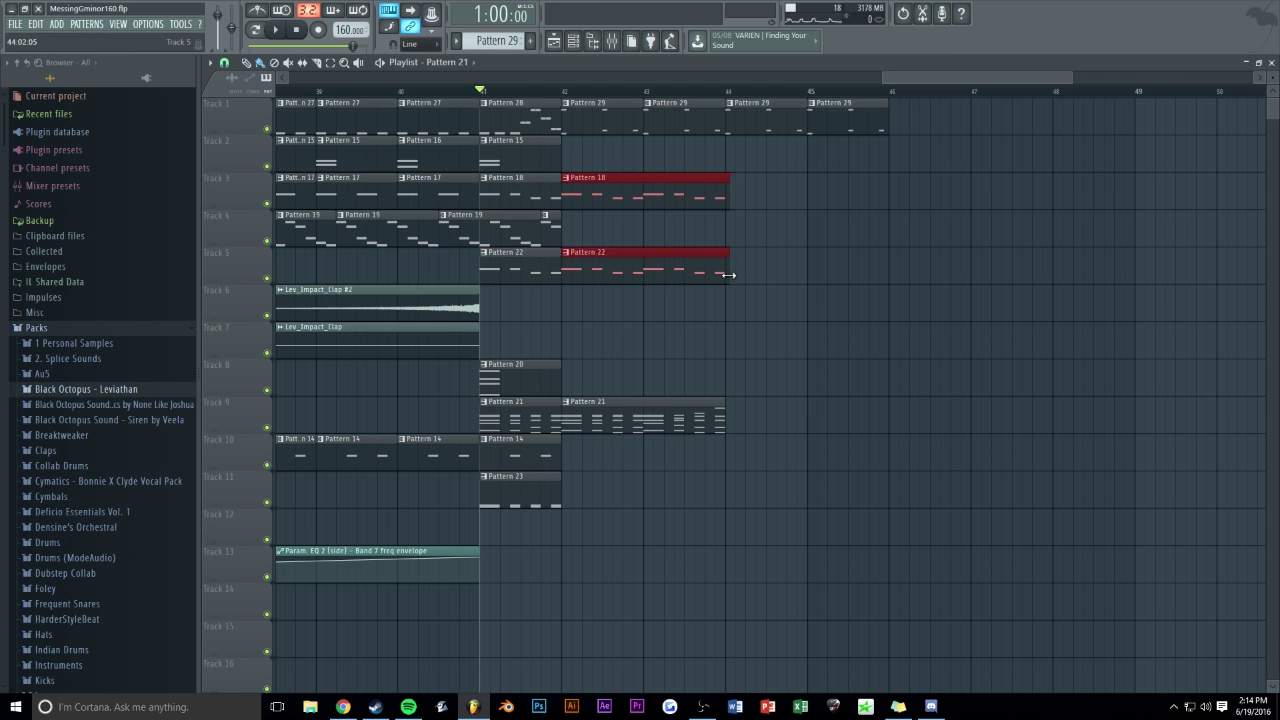
pyautogui.press('space')
pyautogui.keyDown('ctrl'); pyautogui.click(779, 261); pyautogui.keyUp('ctrl')
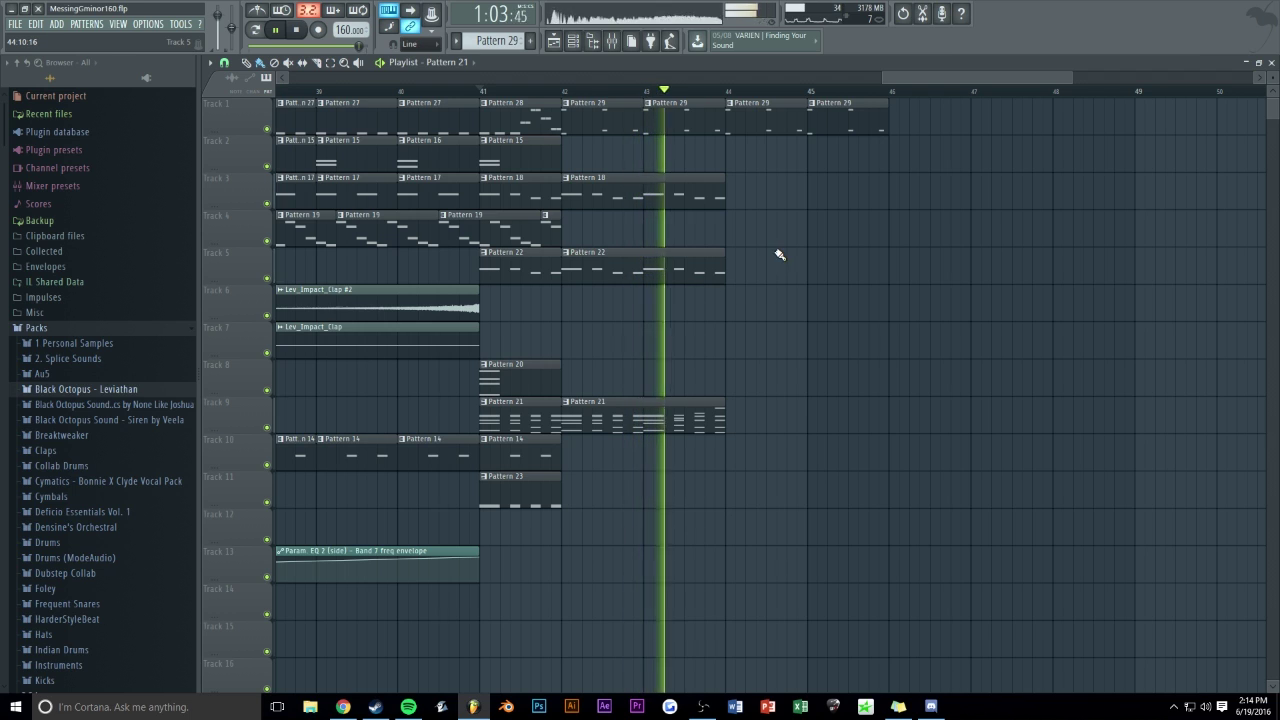
# - Duplicate the two-bar Pattern 18, Pattern 22 and Pattern 21 clips to bars 44 to 46 and play the section
pyautogui.moveTo(766, 178); pyautogui.dragTo(648, 440)
pyautogui.hotkey('ctrl', 'b')
pyautogui.press('space')
pyautogui.press('space')
pyautogui.keyDown('ctrl'); pyautogui.click(656, 358); pyautogui.keyUp('ctrl')
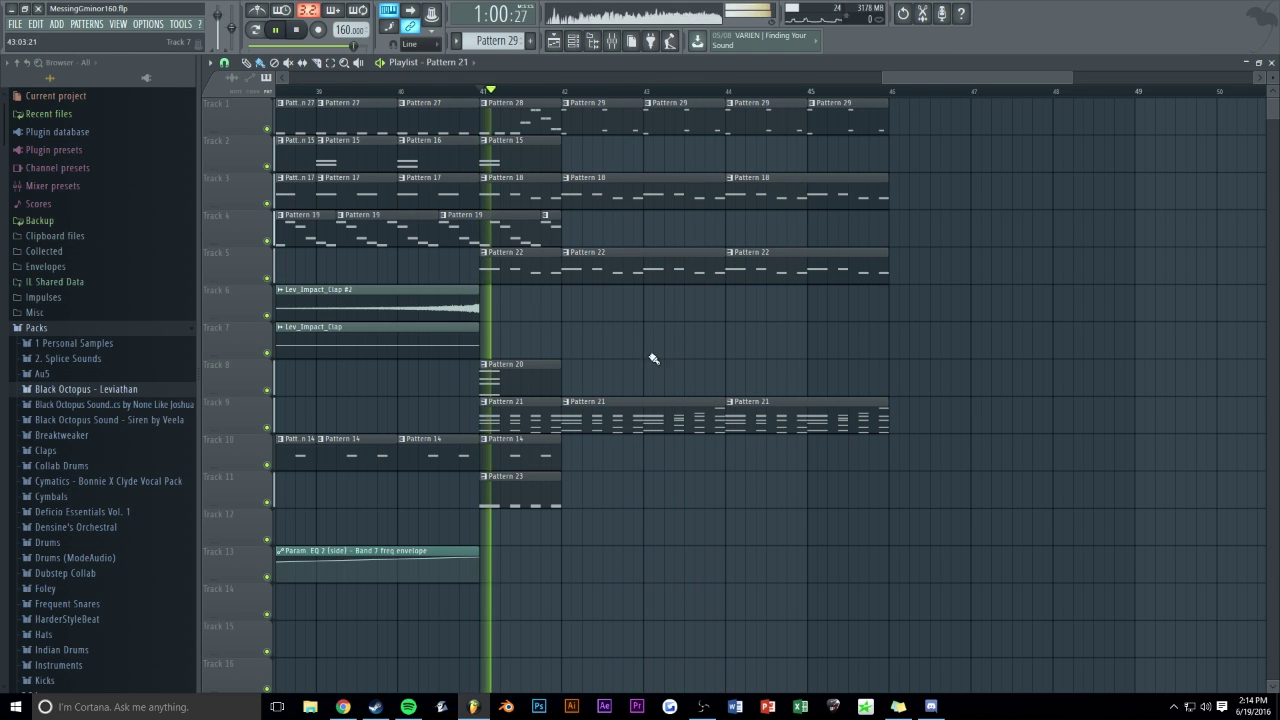
pyautogui.press('space')
# - Continue Pattern 23 on track 11 and Pattern 20 on track 8 up to bar 46 and play the section
pyautogui.moveTo(561, 492); pyautogui.dragTo(597, 495)
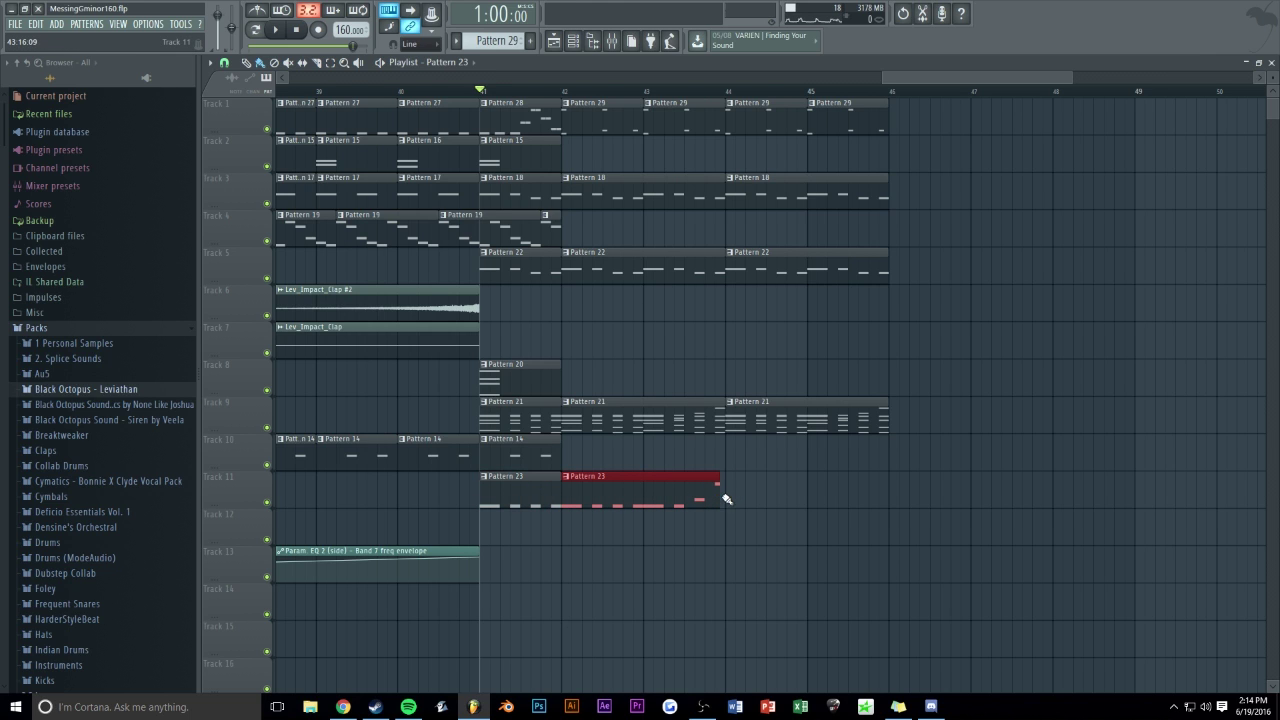
pyautogui.hotkey('ctrl', 'b')
pyautogui.press('space')
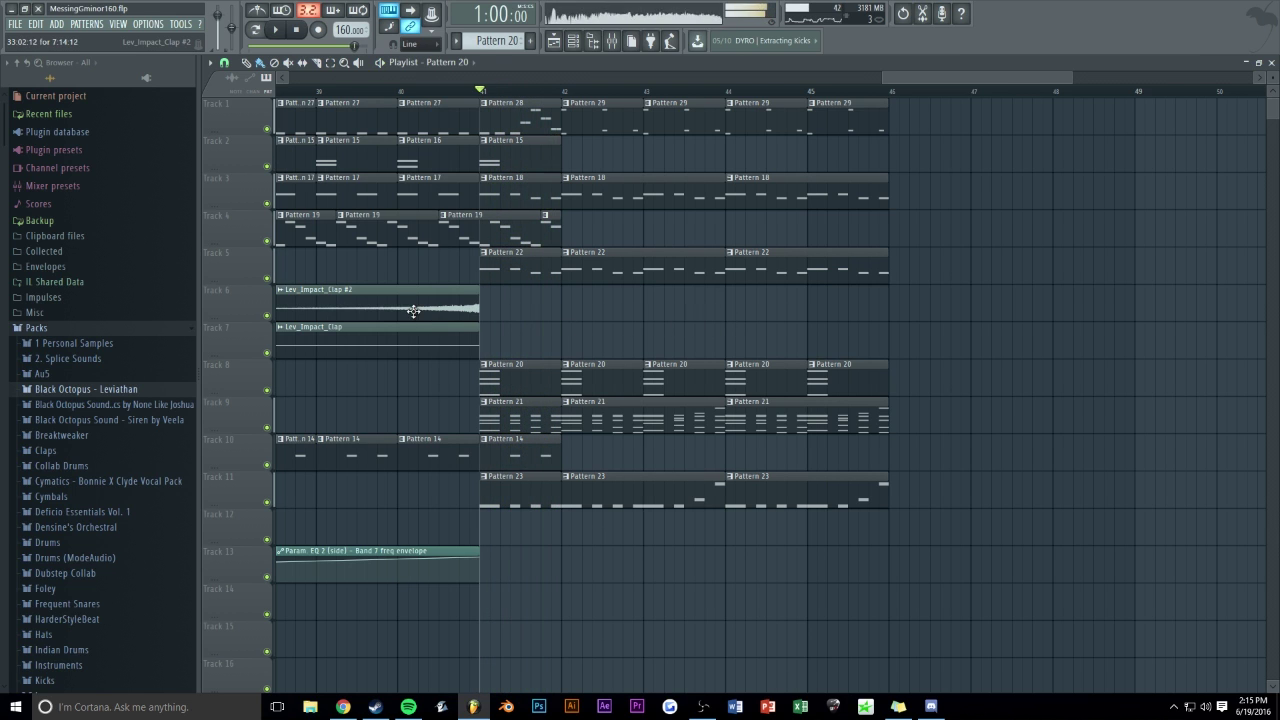
# - Copy the Lev_Impact_Clap #2 clip to track 14 and align its end with bar 42
pyautogui.click(561, 313)
pyautogui.moveTo(561, 313); pyautogui.dragTo(378, 573)
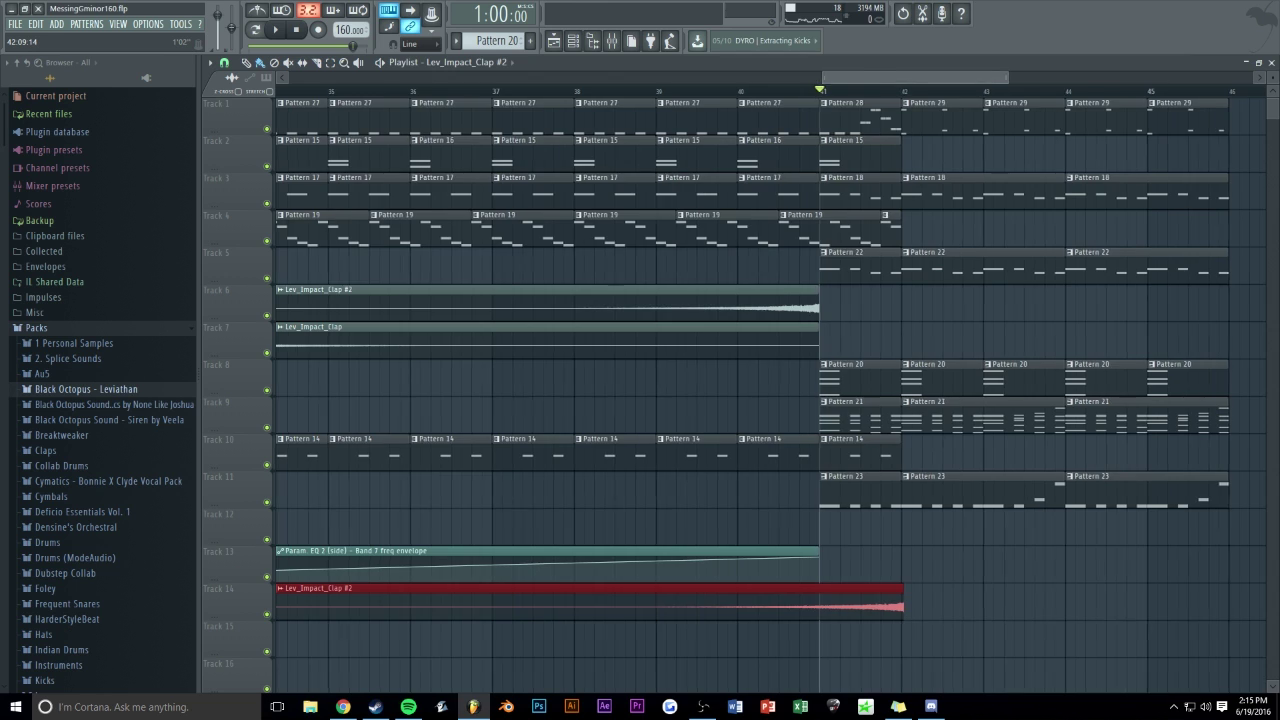
pyautogui.scroll(5, 932, 90)
pyautogui.keyDown('ctrl'); pyautogui.click(772, 571); pyautogui.keyUp('ctrl')
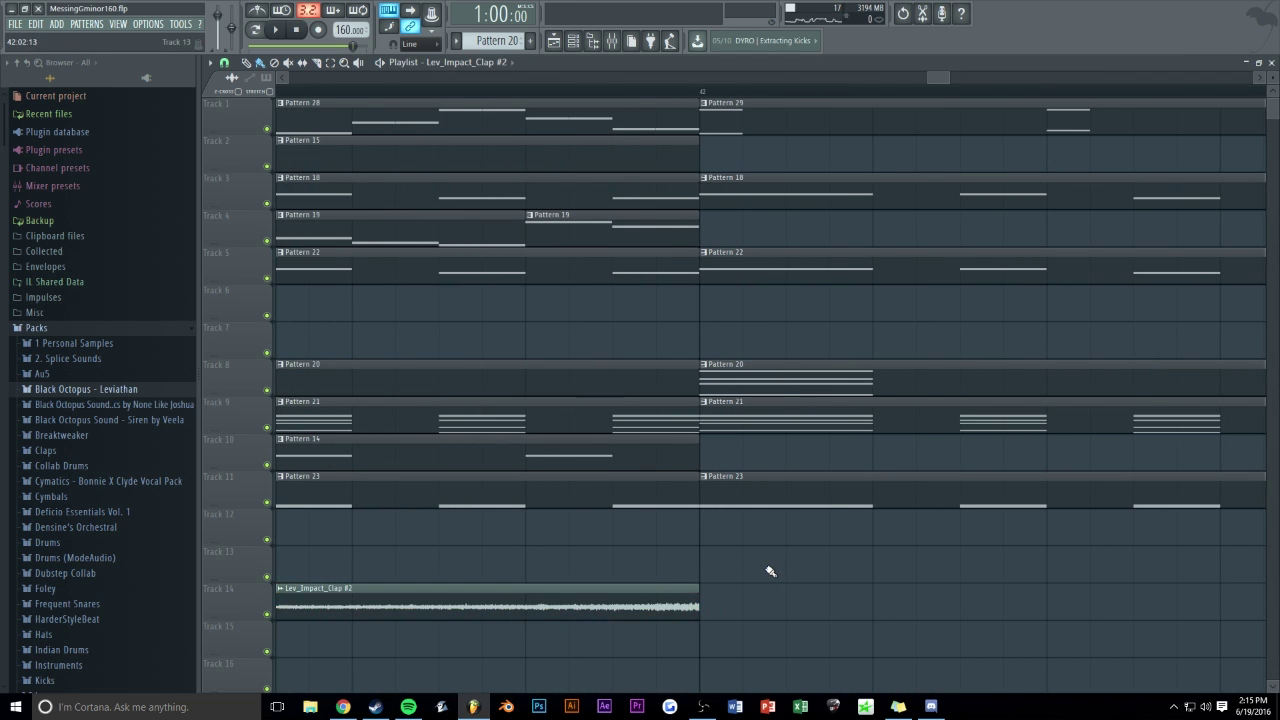
# - Copy the Lev_Impact_Clap clip to bar 42 on track 7 and play the transition
pyautogui.moveTo(925, 75); pyautogui.dragTo(853, 80)
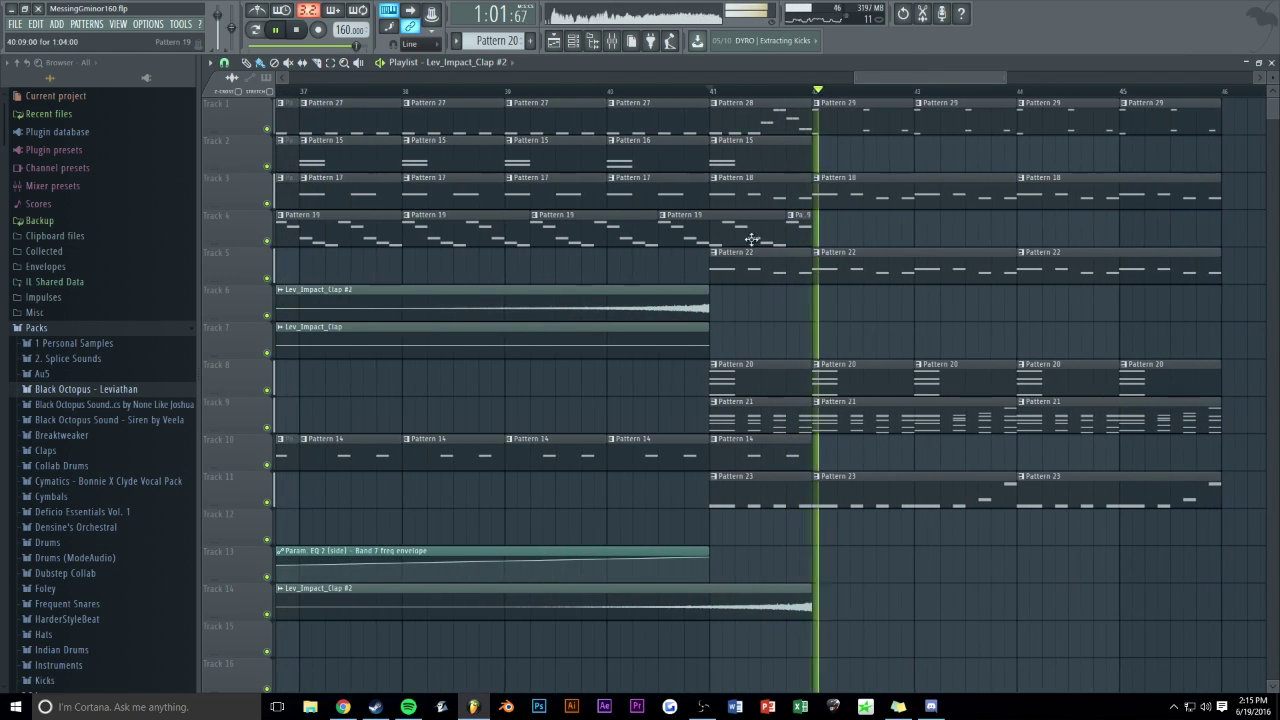
pyautogui.click(694, 337)
pyautogui.press('space')
pyautogui.click(812, 342)
pyautogui.press('space')
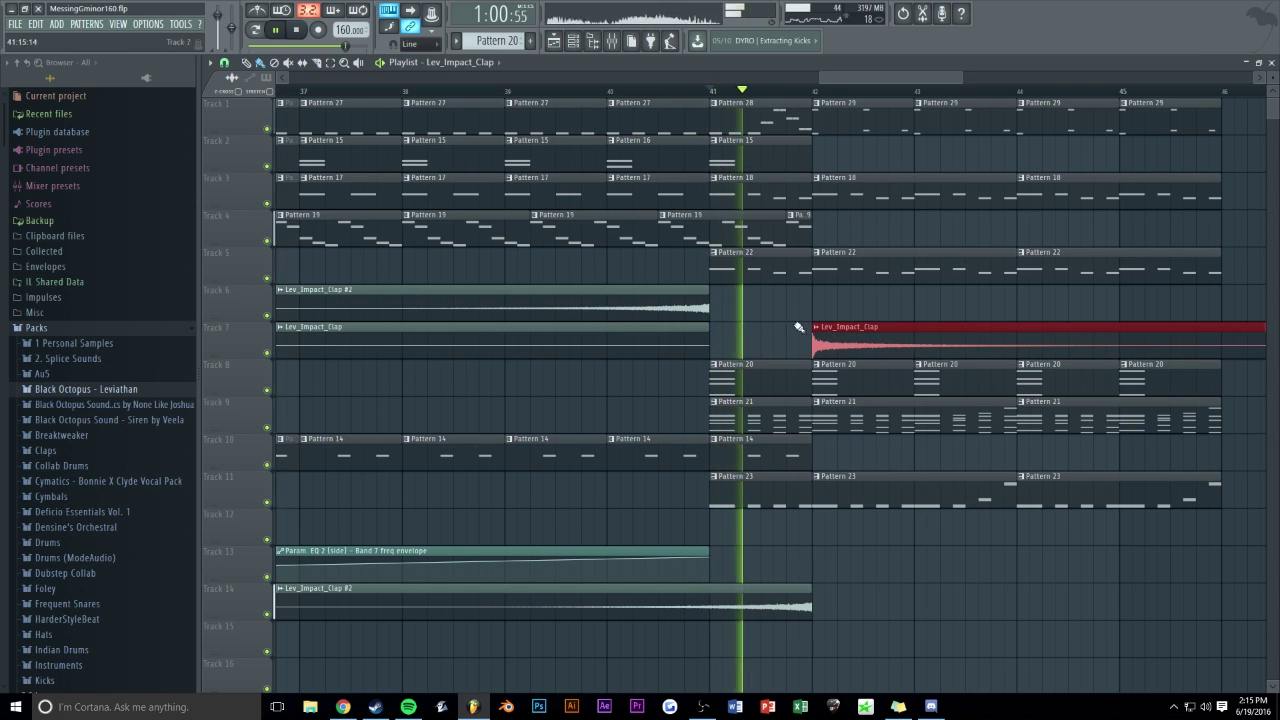
pyautogui.scroll(-3, 878, 300)
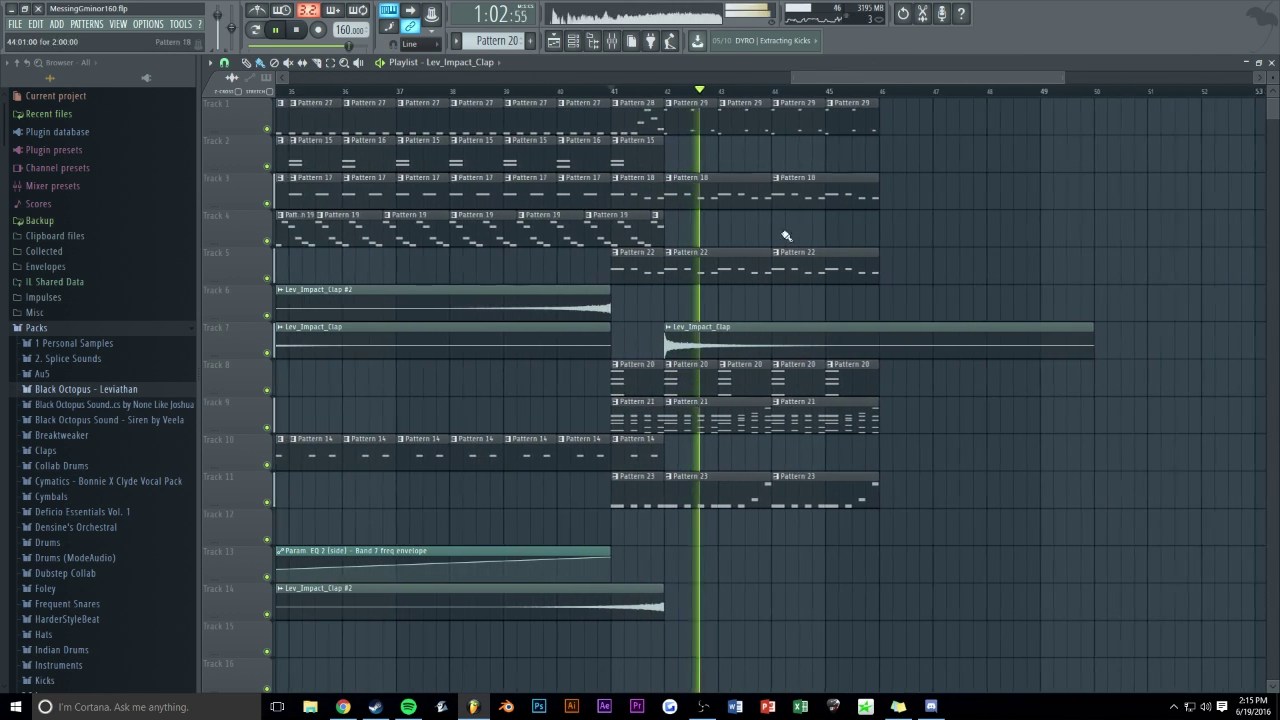
# - Try to copy the Serum notes of Pattern 21 to the arp channel in a new pattern
pyautogui.doubleClick(700, 423)
pyautogui.press('space')
pyautogui.scroll(-6, 590, 90)
pyautogui.scroll(6, 564, 230)
pyautogui.moveTo(586, 174); pyautogui.dragTo(240, 695)
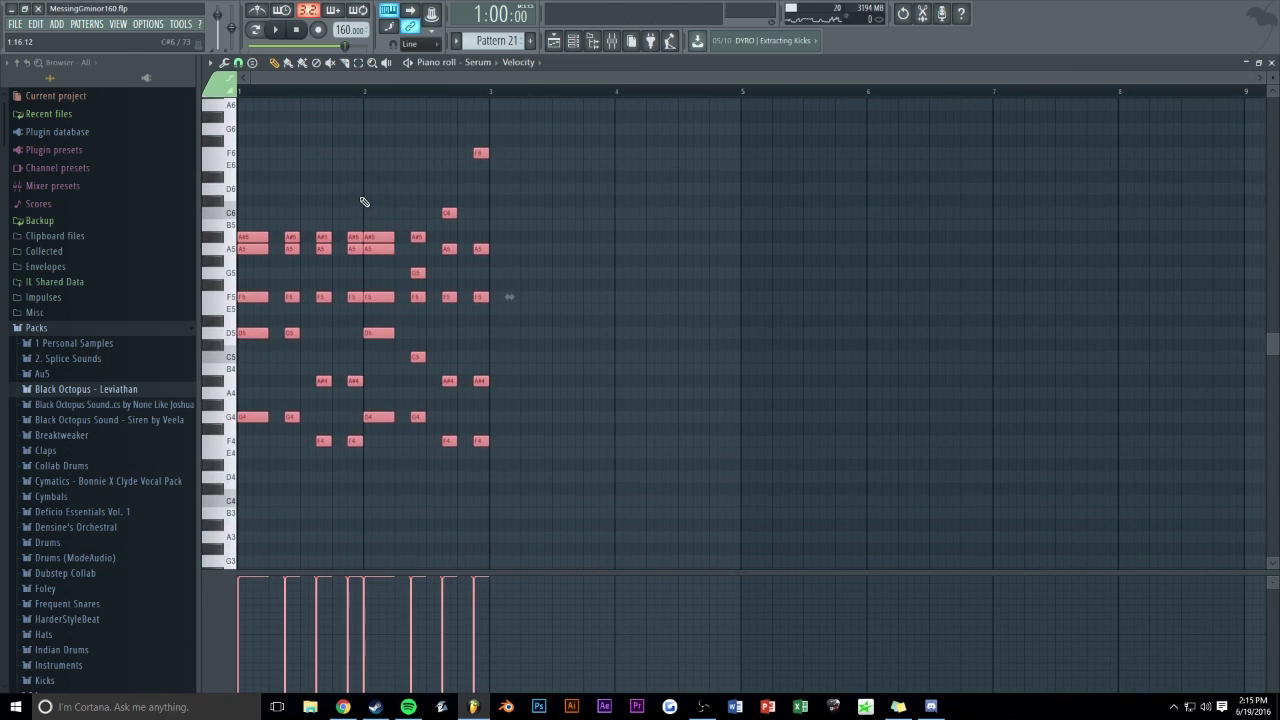
pyautogui.press('Escape')
pyautogui.press('F4')
pyautogui.rightClick(832, 262)
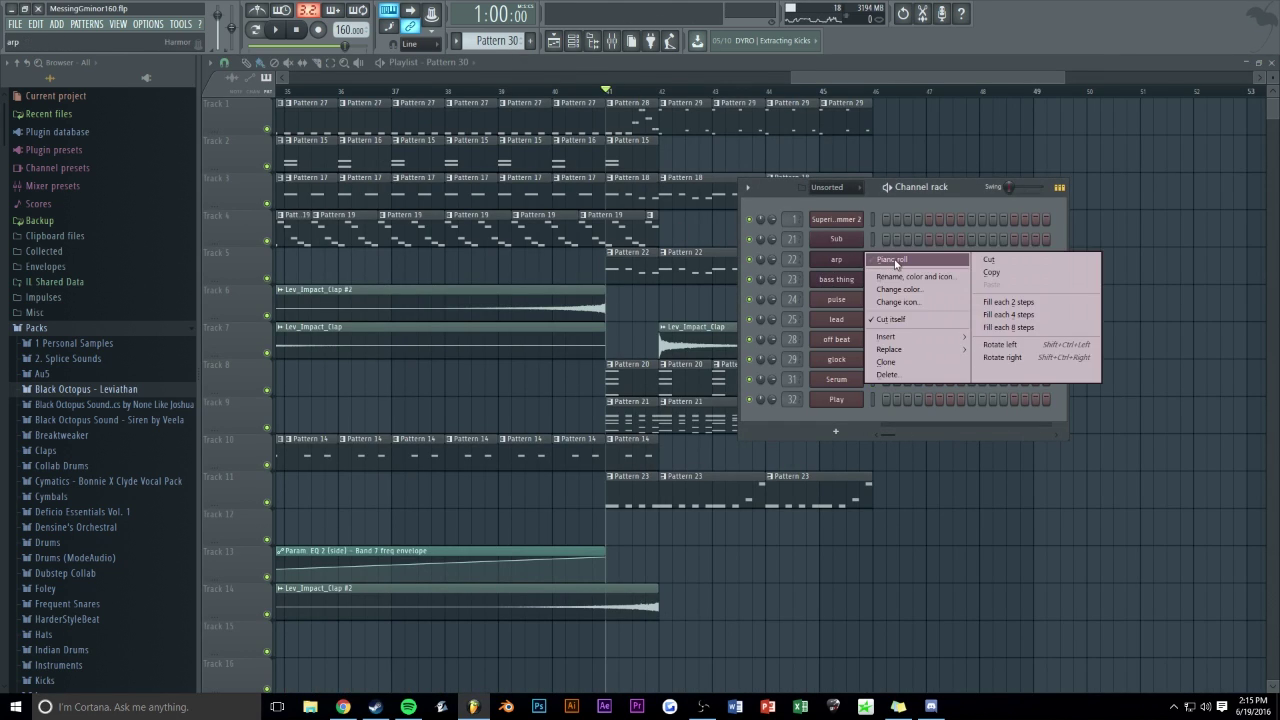
pyautogui.click(890, 259)
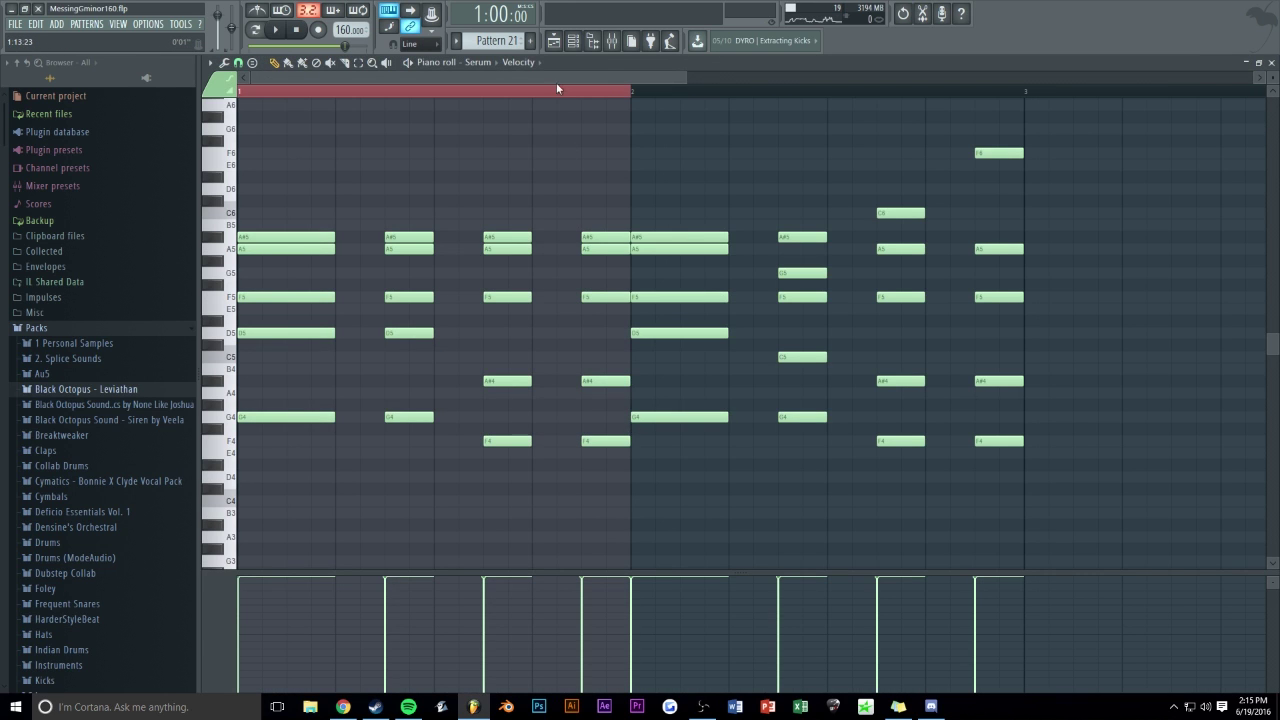
# - Copy all Serum notes of Pattern 21 into the arp channel of a new pattern and make them legato
pyautogui.scroll(-2, 601, 73)
pyautogui.scroll(-2, 602, 75)
pyautogui.moveTo(794, 101); pyautogui.dragTo(214, 562)
pyautogui.moveTo(271, 416); pyautogui.dragTo(271, 392)
pyautogui.press('Escape')
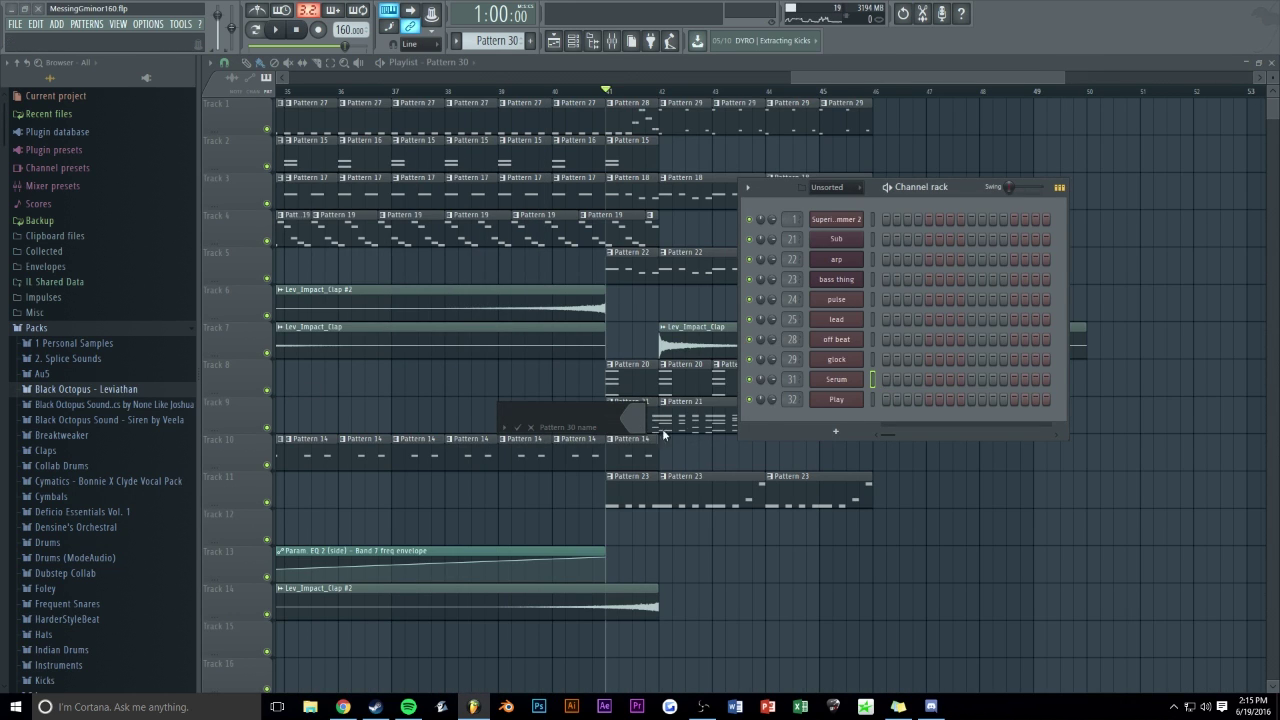
pyautogui.rightClick(830, 262)
pyautogui.click(877, 262)
pyautogui.hotkey('ctrl', 'v')
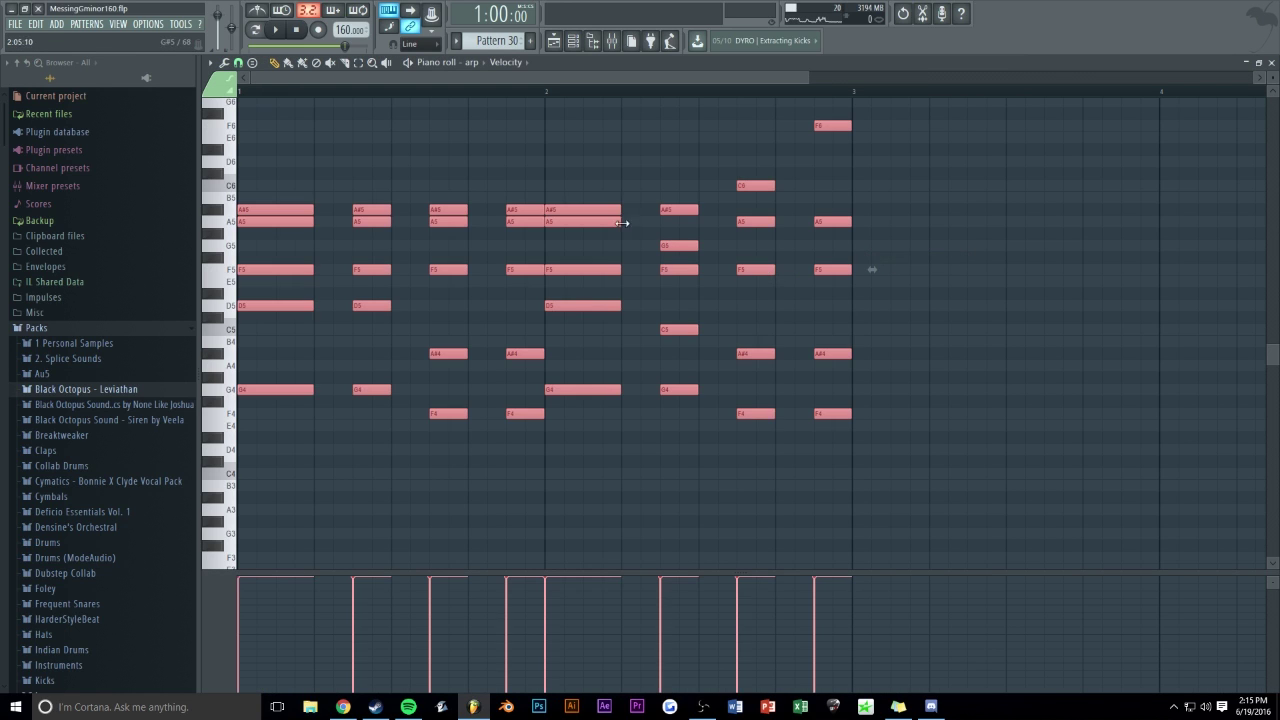
pyautogui.hotkey('ctrl', 'l')
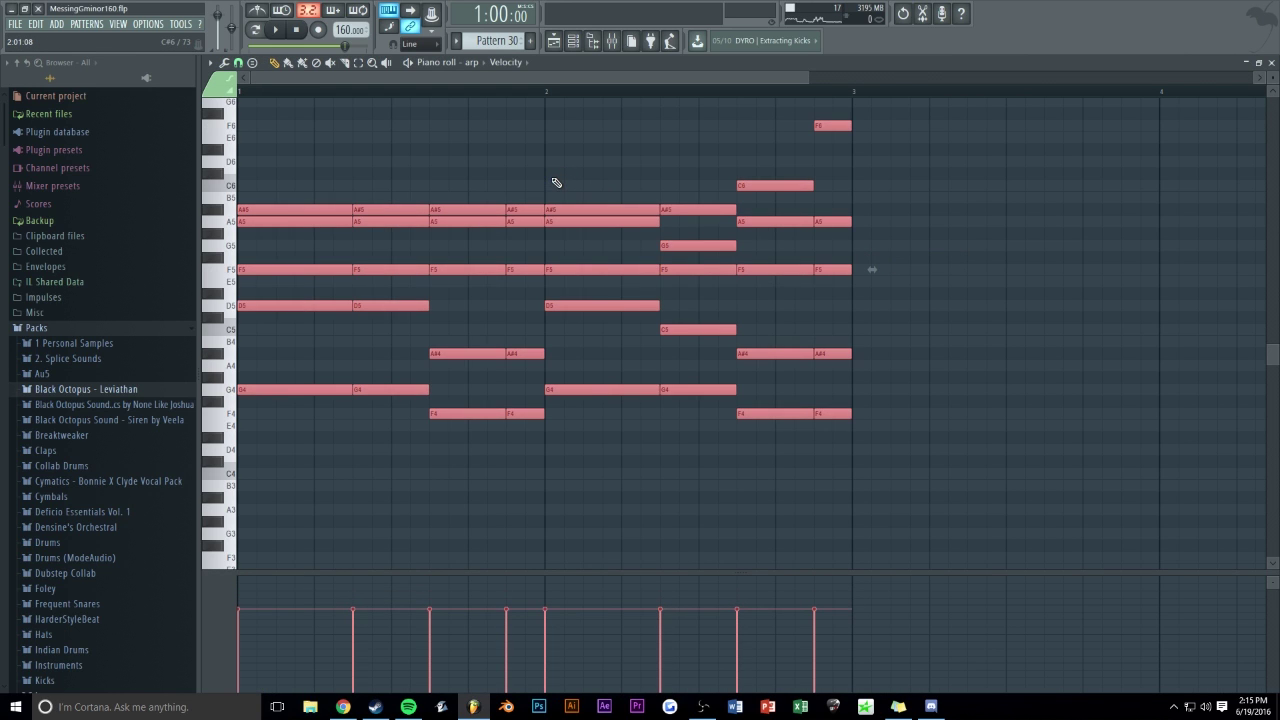
pyautogui.press('Escape')
# - Place Pattern 30 on track 12 at bar 42, duplicate it up to bar 46 and play the section
pyautogui.moveTo(686, 160); pyautogui.dragTo(707, 160)
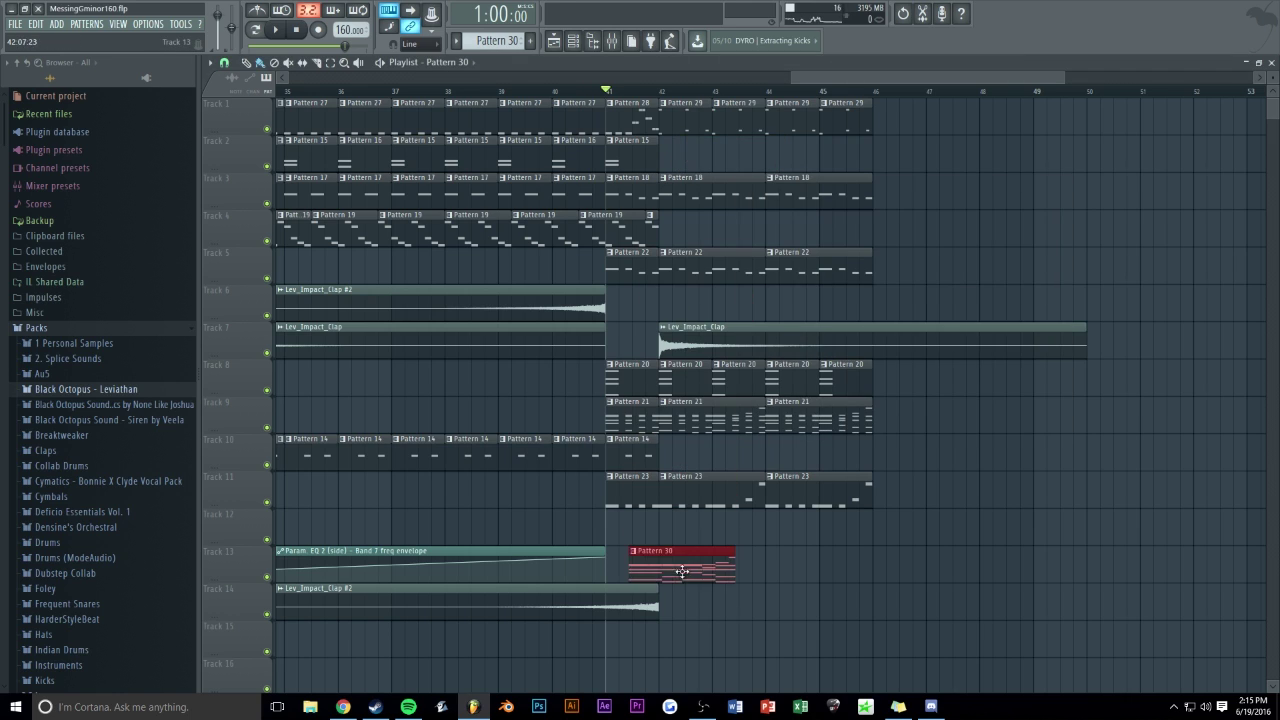
pyautogui.hotkey('ctrl', 'b')
pyautogui.press('space')
pyautogui.rightClick(959, 462)
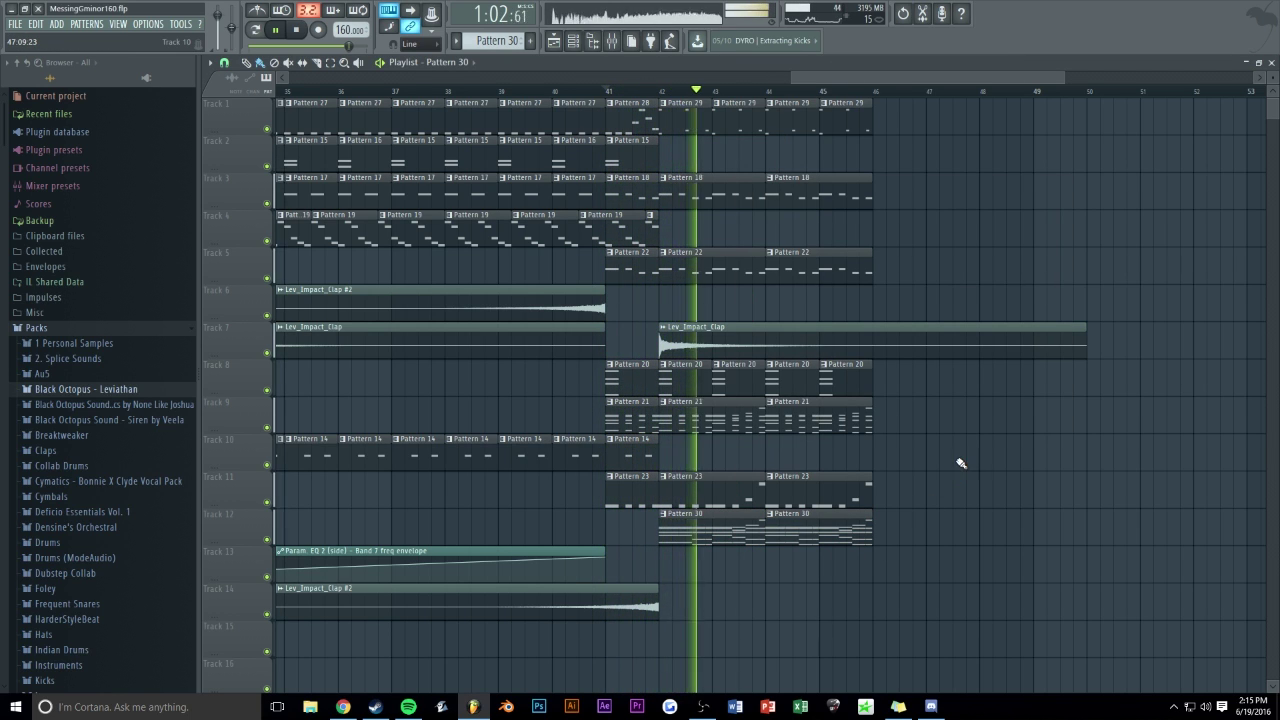
pyautogui.scroll(6, 646, 96)
pyautogui.press('space')
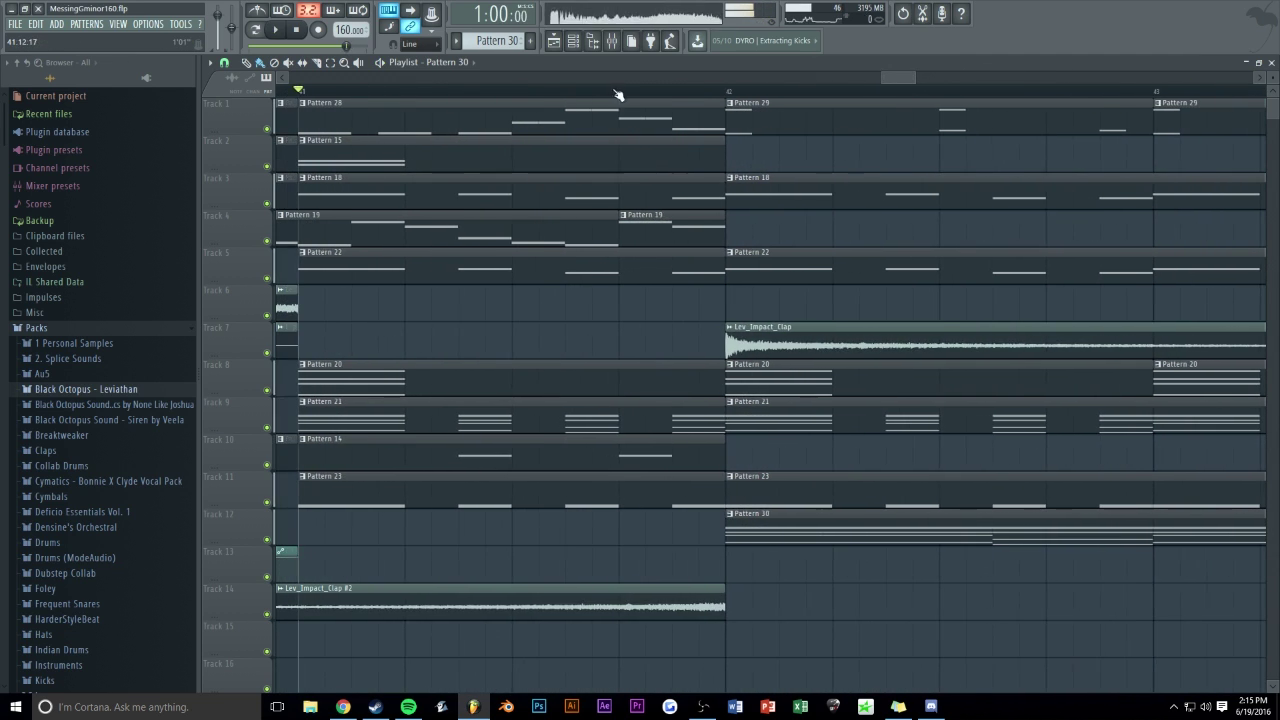
# - Create a rising automation clip for the arp's part A pluck decay length over the last beat of bar 41 and play it
pyautogui.moveTo(628, 93); pyautogui.dragTo(661, 97)
pyautogui.click(573, 41)
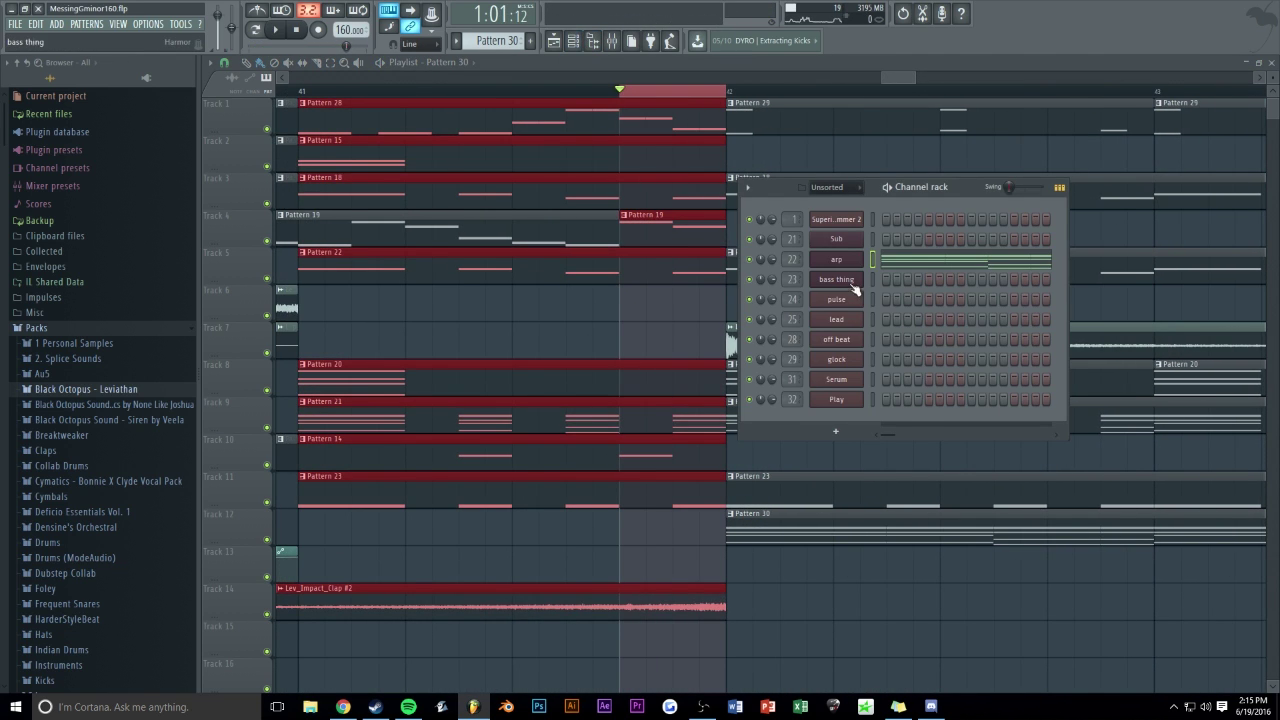
pyautogui.click(852, 262)
pyautogui.rightClick(681, 386)
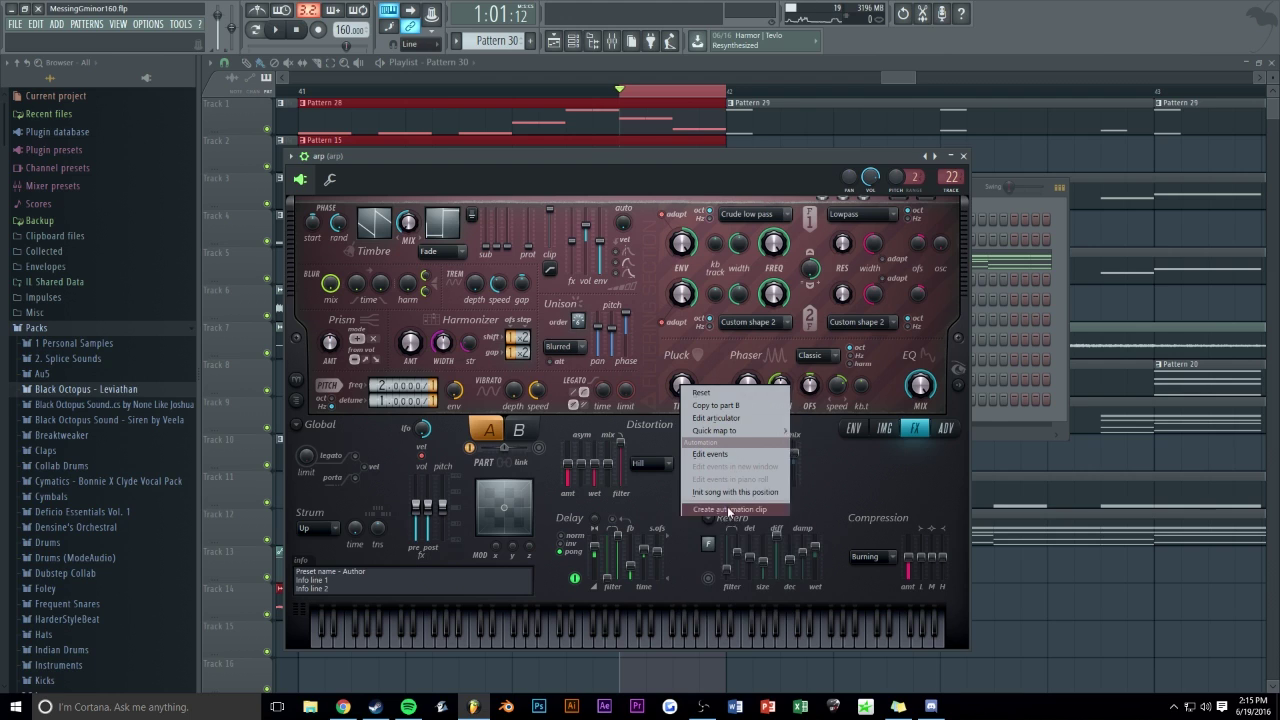
pyautogui.click(727, 508)
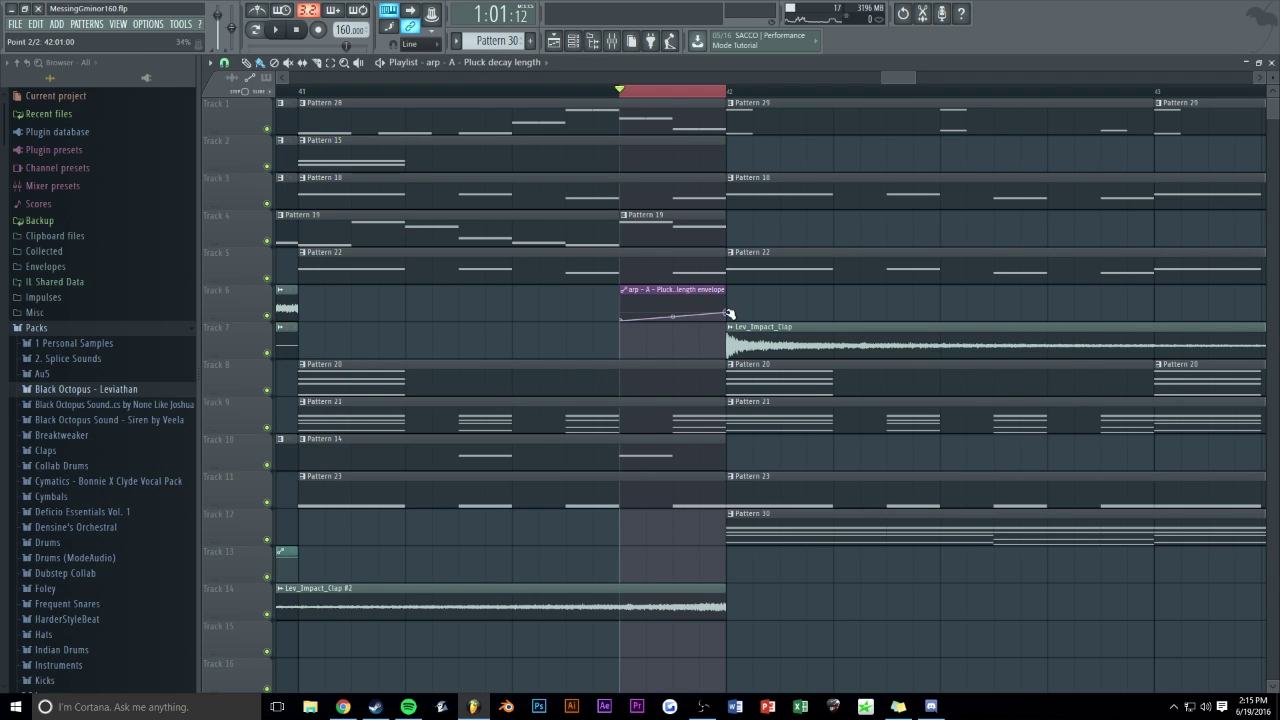
pyautogui.rightClick(679, 91)
pyautogui.press('space')
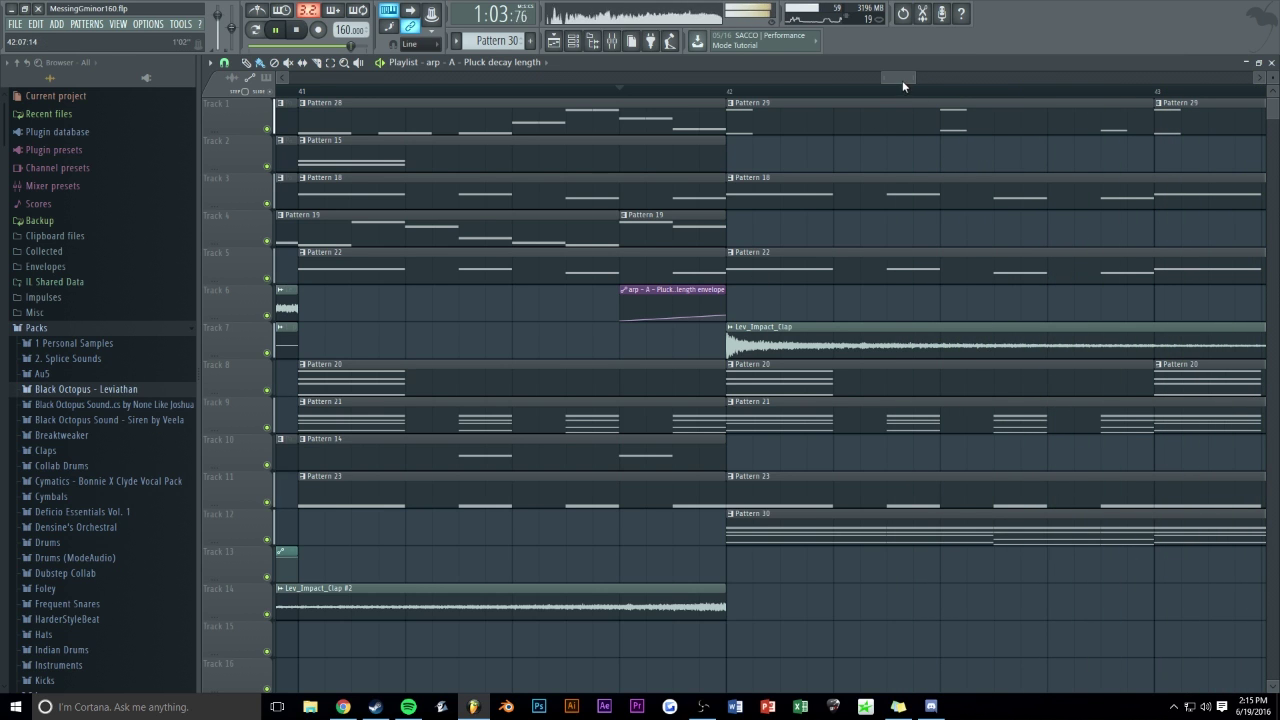
# - Lower the velocity of all arp notes in Pattern 30 while checking them in playback
pyautogui.scroll(-4, 902, 79)
pyautogui.doubleClick(694, 534)
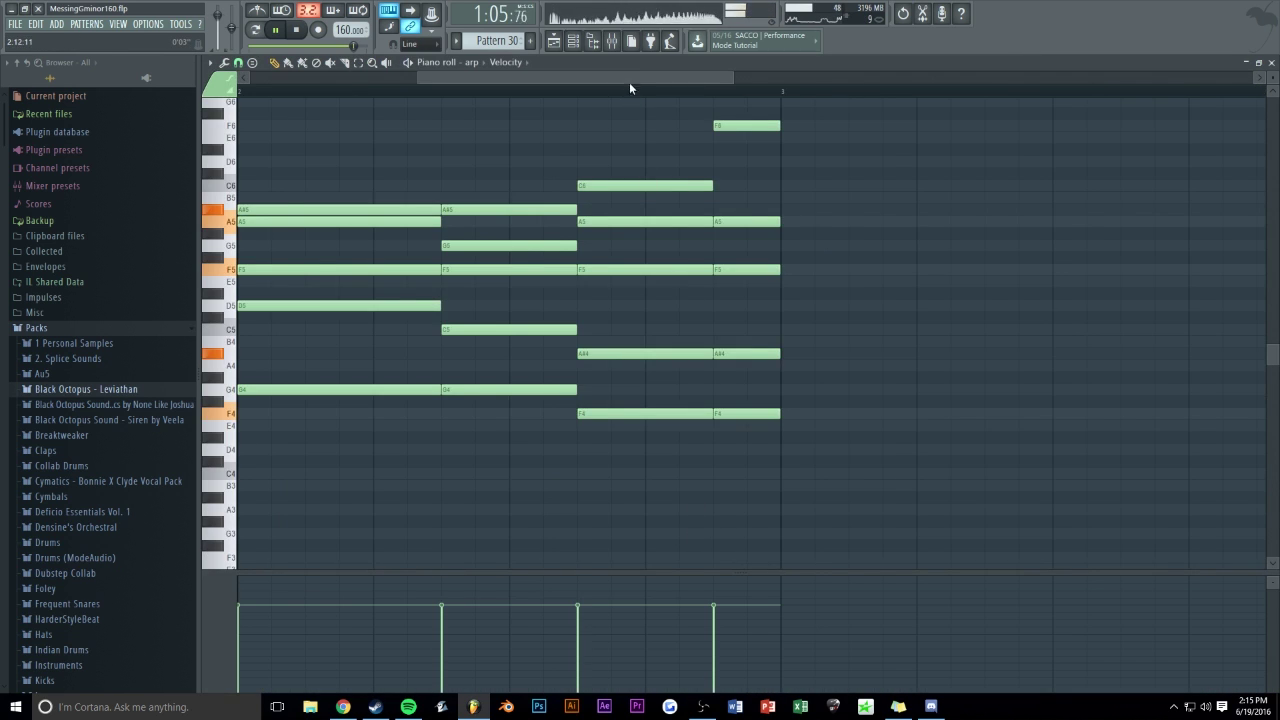
pyautogui.press('space')
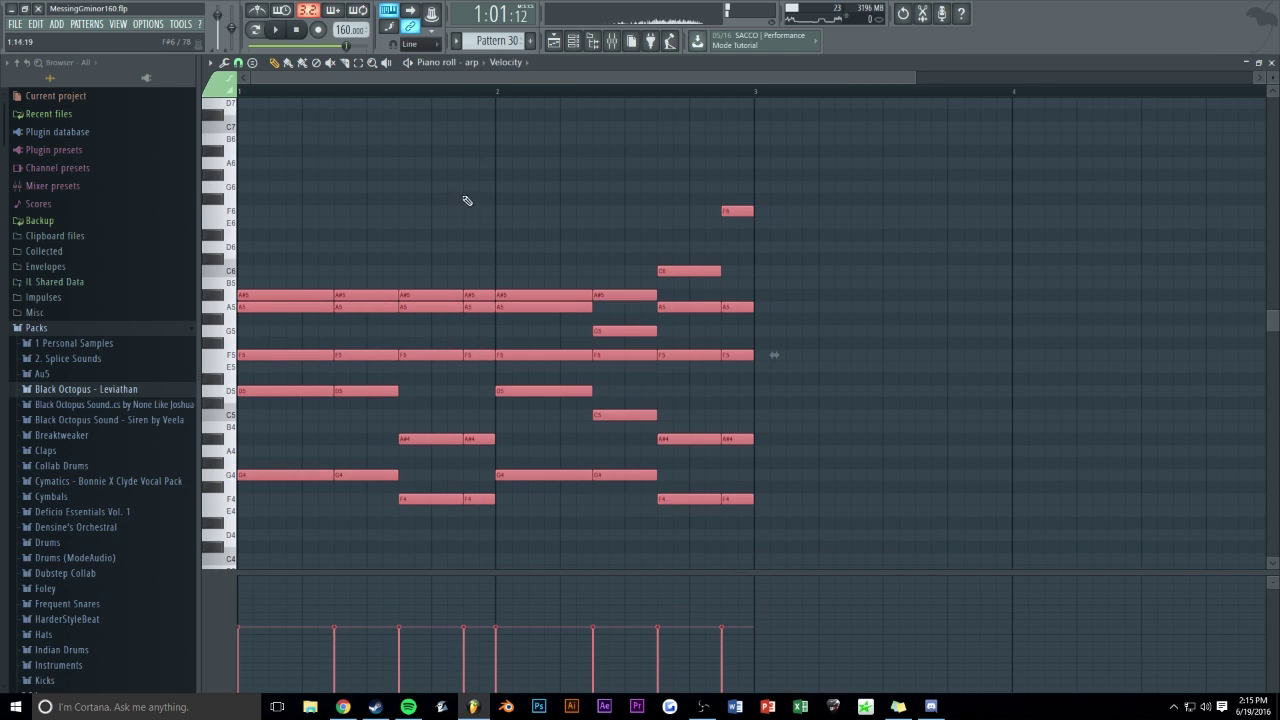
pyautogui.press('space')
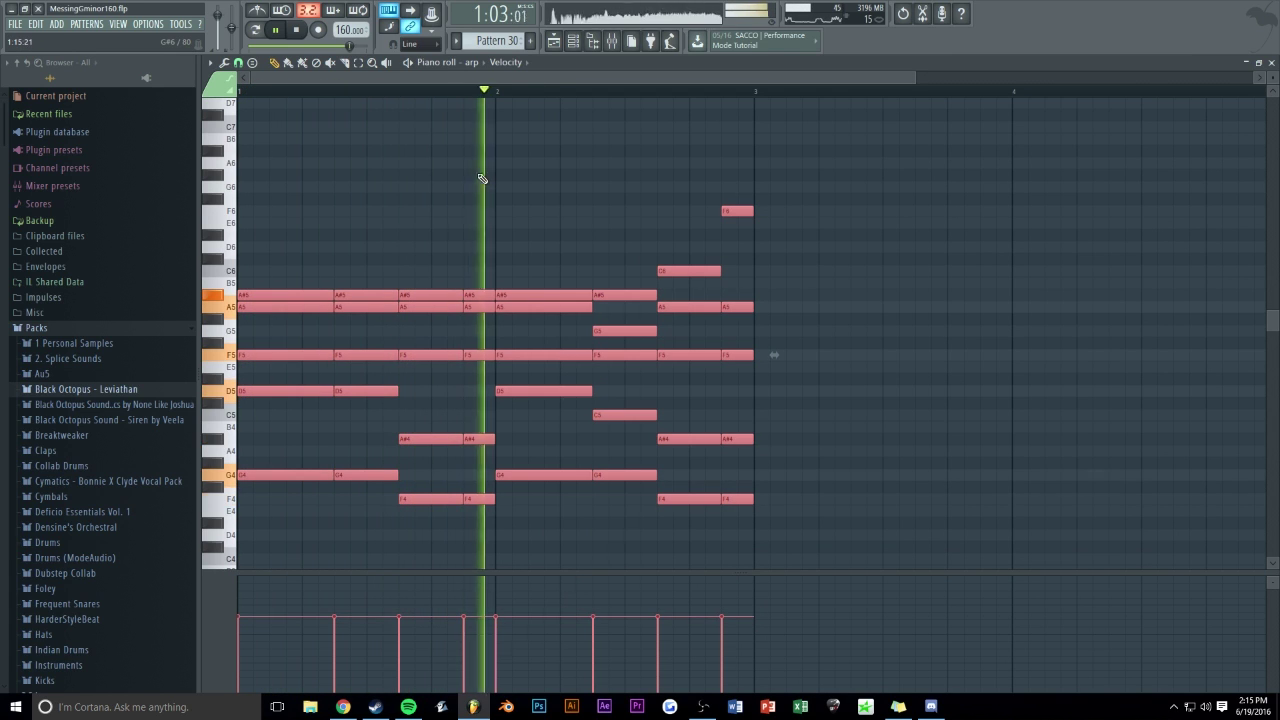
pyautogui.hotkey('ctrl', 'd')
pyautogui.press('Escape')
pyautogui.press('Escape')
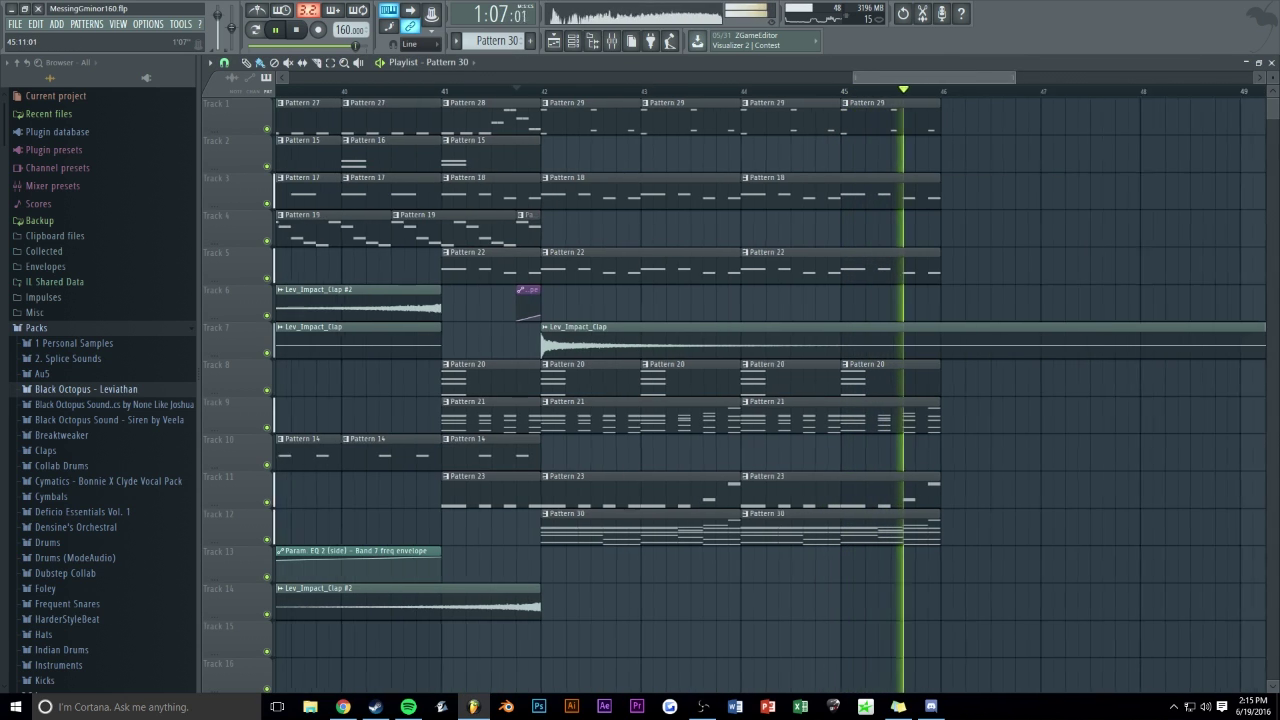
# - Duplicate the pattern clips of bars 42 to 46 up to bar 50 and play the arrangement
pyautogui.scroll(-2, 933, 174)
pyautogui.press('space')
pyautogui.moveTo(872, 99); pyautogui.dragTo(578, 266)
pyautogui.moveTo(826, 383); pyautogui.dragTo(600, 545)
pyautogui.hotkey('ctrl', 'b')
pyautogui.hotkey('ctrl', 'b')
pyautogui.hotkey('ctrl', 'z')
pyautogui.hotkey('ctrl', 'd')
pyautogui.press('space')
pyautogui.moveTo(884, 78); pyautogui.dragTo(817, 77)
pyautogui.press('space')
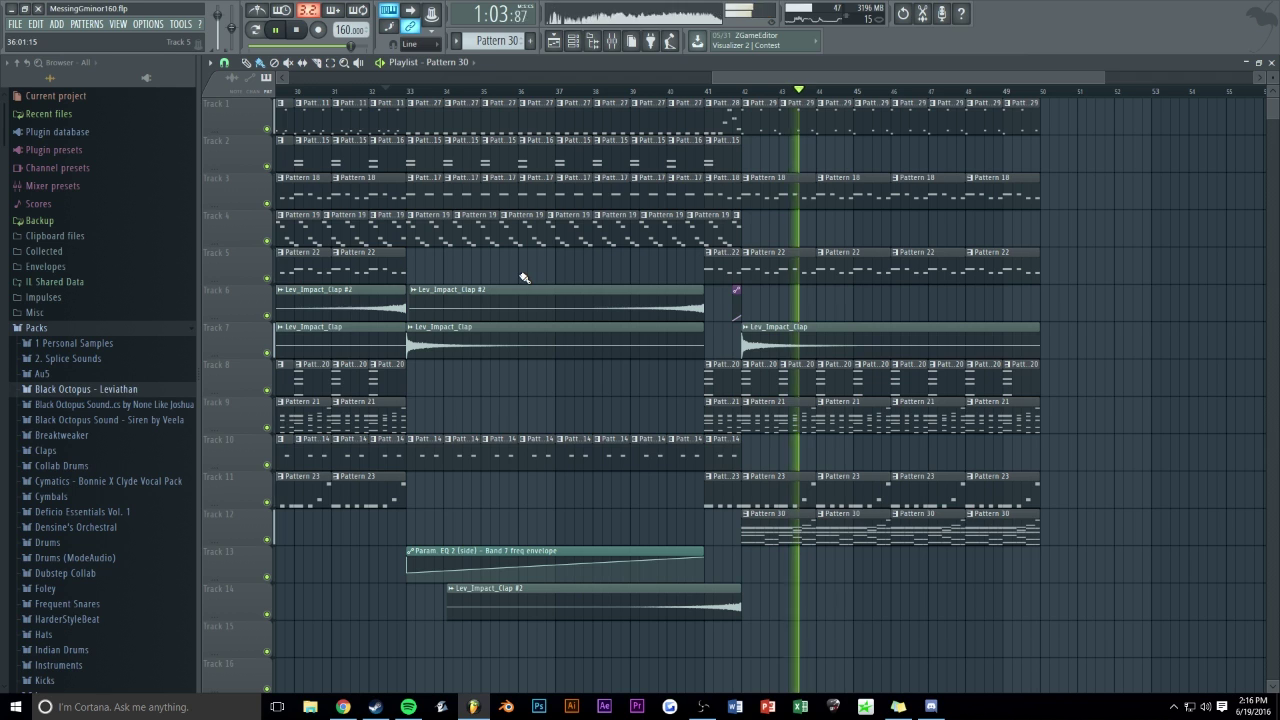
# - Select bar 41 and set band 1 of the side track's Fruity parametric EQ 2 to a Steep 8 high pass
pyautogui.scroll(3, 750, 80)
pyautogui.scroll(1, 751, 80)
pyautogui.press('space')
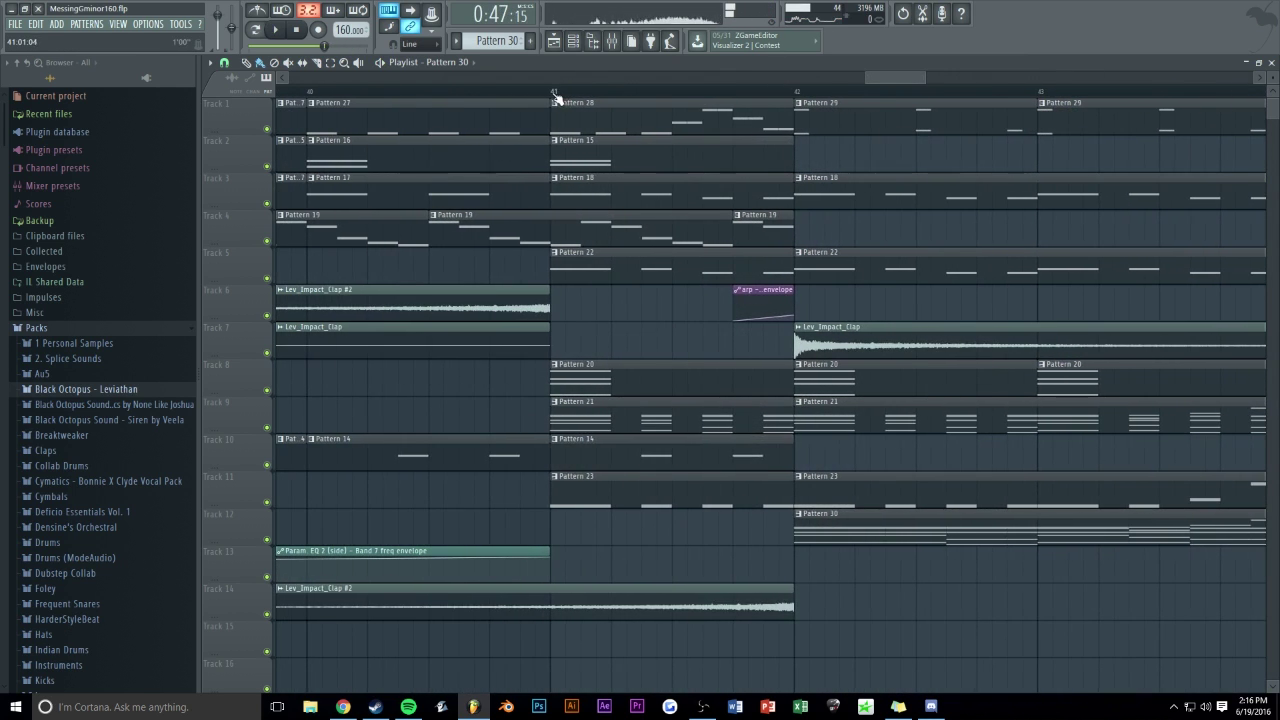
pyautogui.moveTo(552, 92); pyautogui.dragTo(748, 113)
pyautogui.click(616, 44)
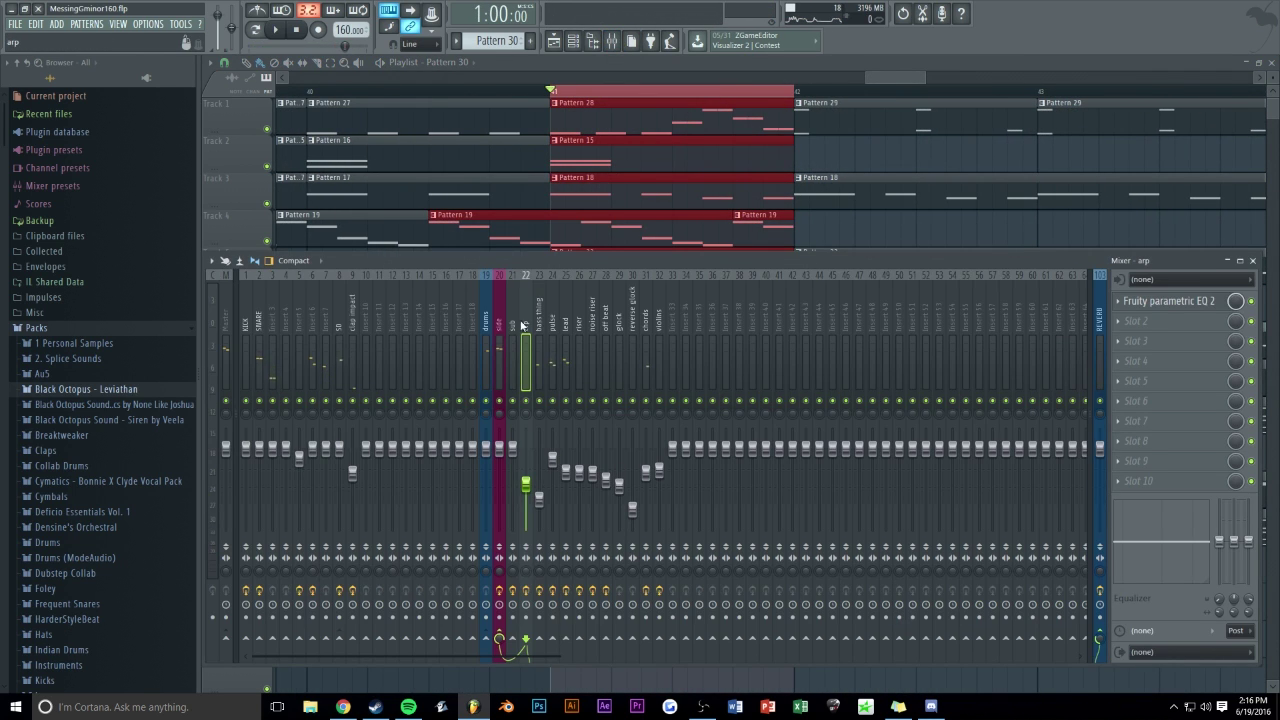
pyautogui.click(499, 326)
pyautogui.click(1165, 346)
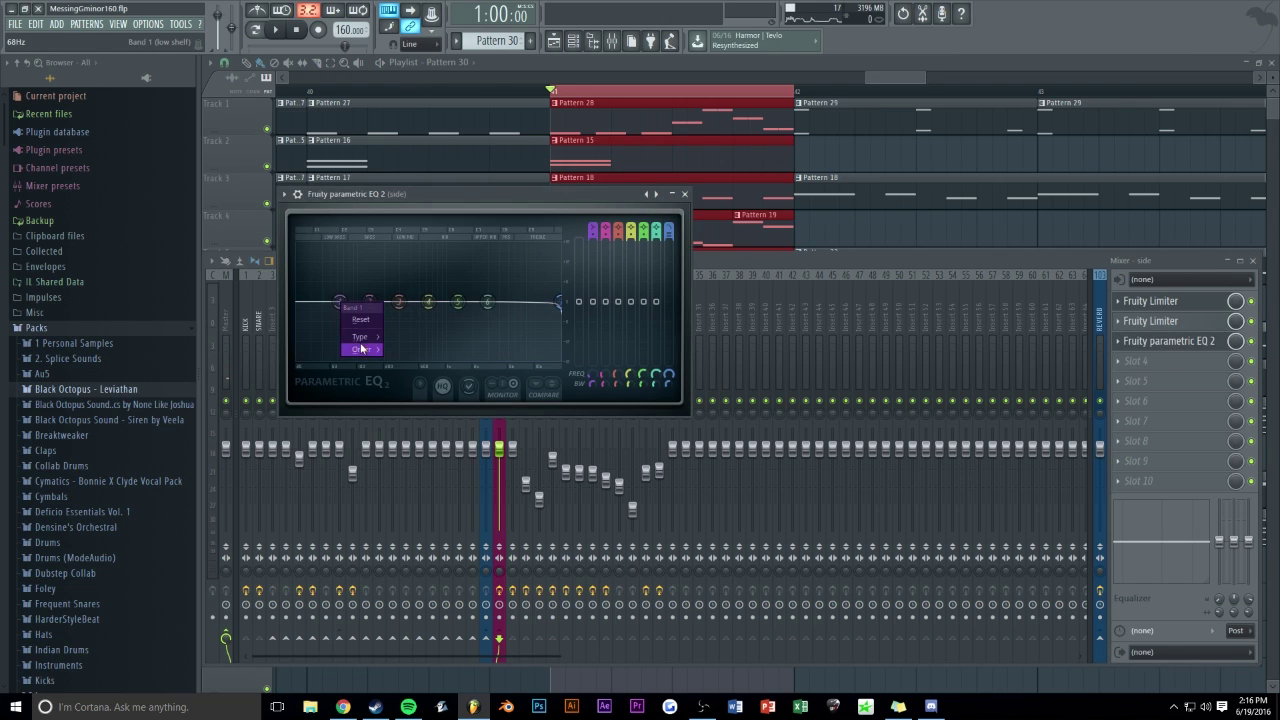
pyautogui.click(410, 374)
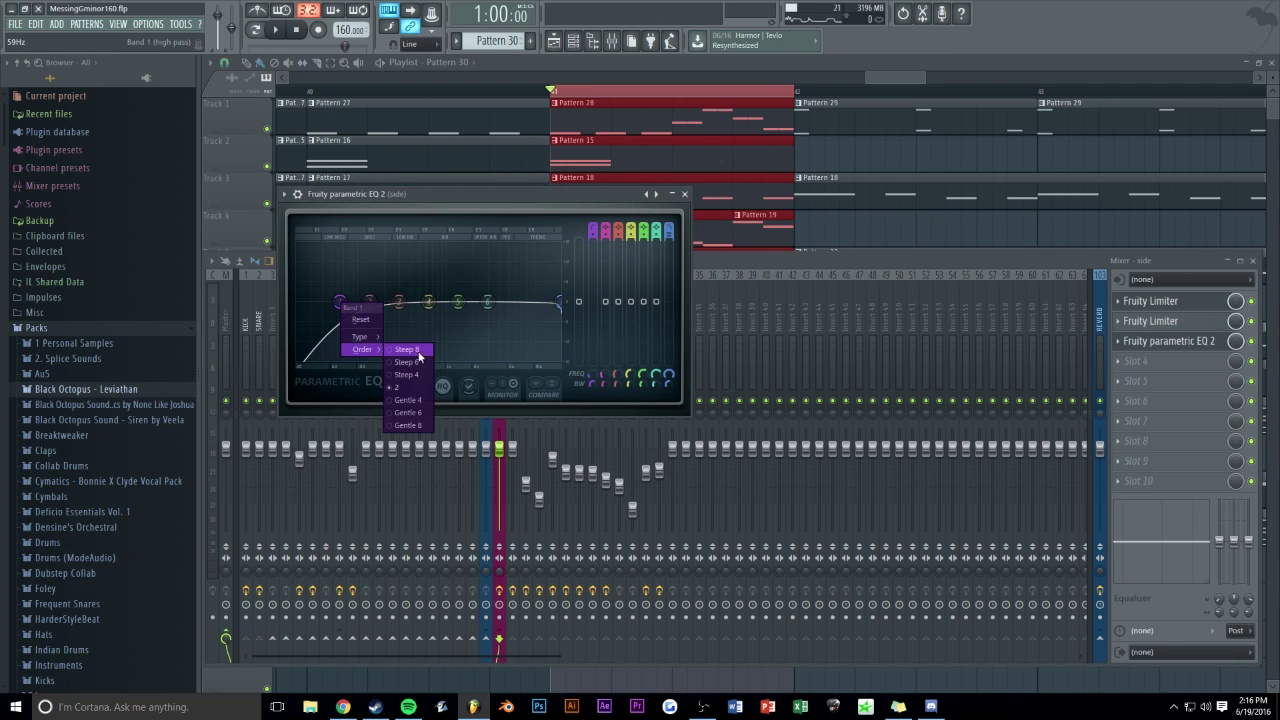
# - Create an automation clip for the EQ's band 1 frequency over bar 41, sloping downward to bar 42, and play it
pyautogui.rightClick(592, 379)
pyautogui.click(620, 464)
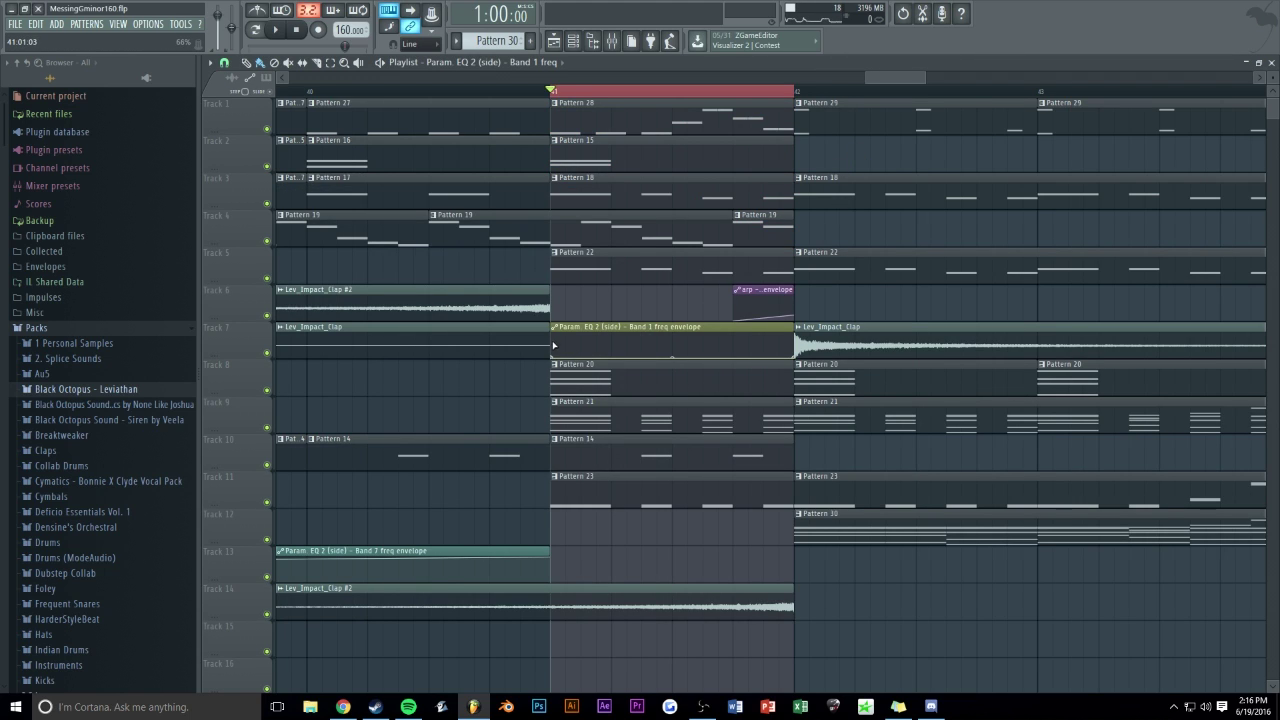
pyautogui.press('space')
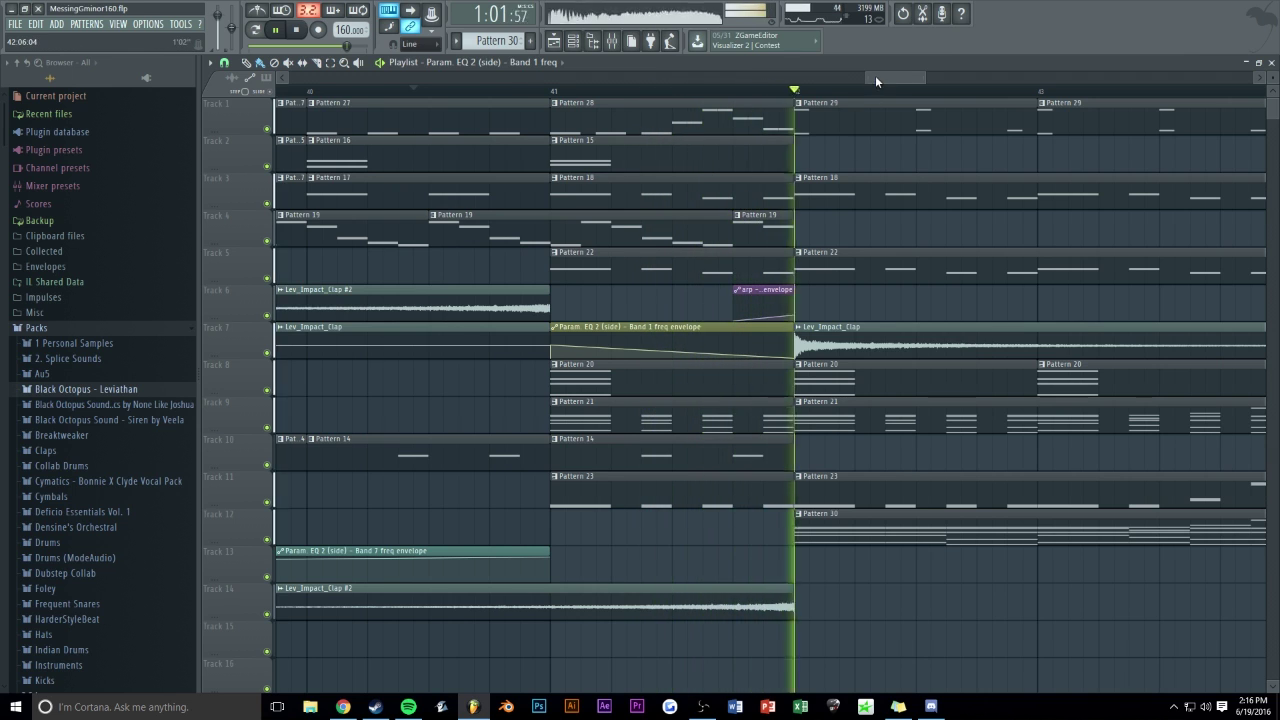
pyautogui.scroll(-3, 877, 75)
pyautogui.press('space')
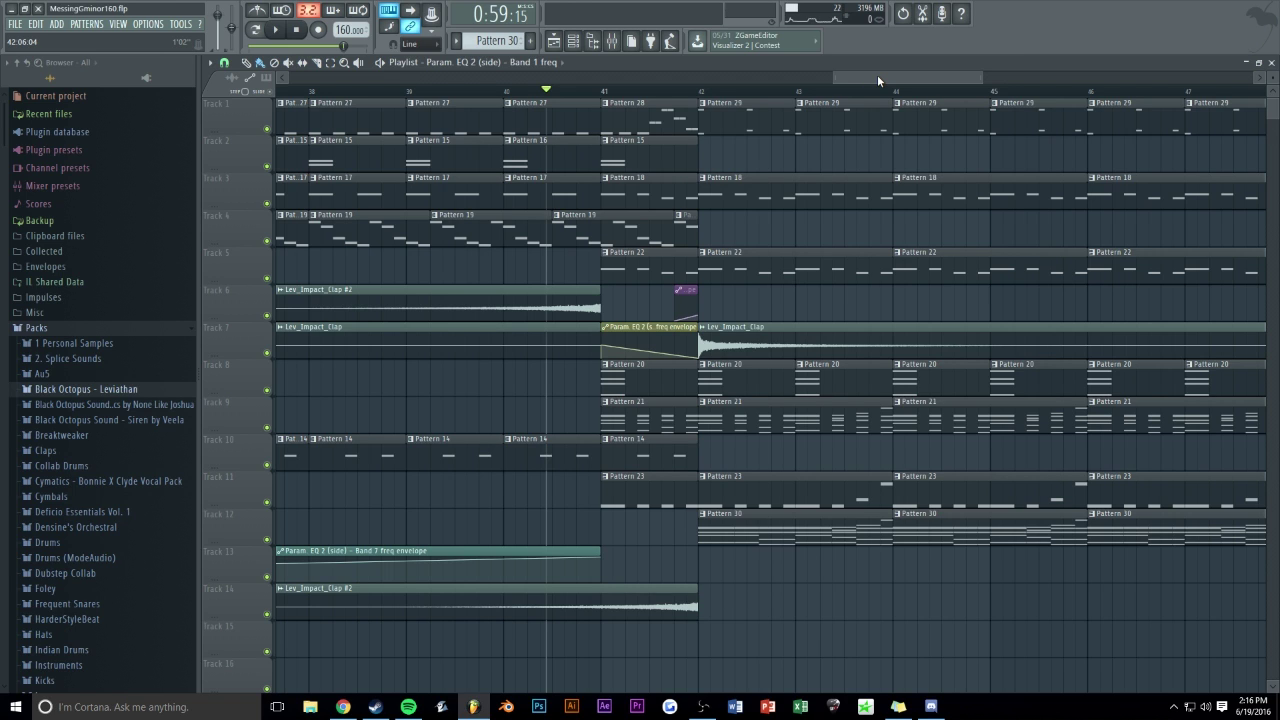
# - Bend the band 1 frequency automation in bar 41 into a steeper initial fall, save the project and play the transition
pyautogui.press('space')
pyautogui.hotkey('ctrl', 's')
pyautogui.press('space')
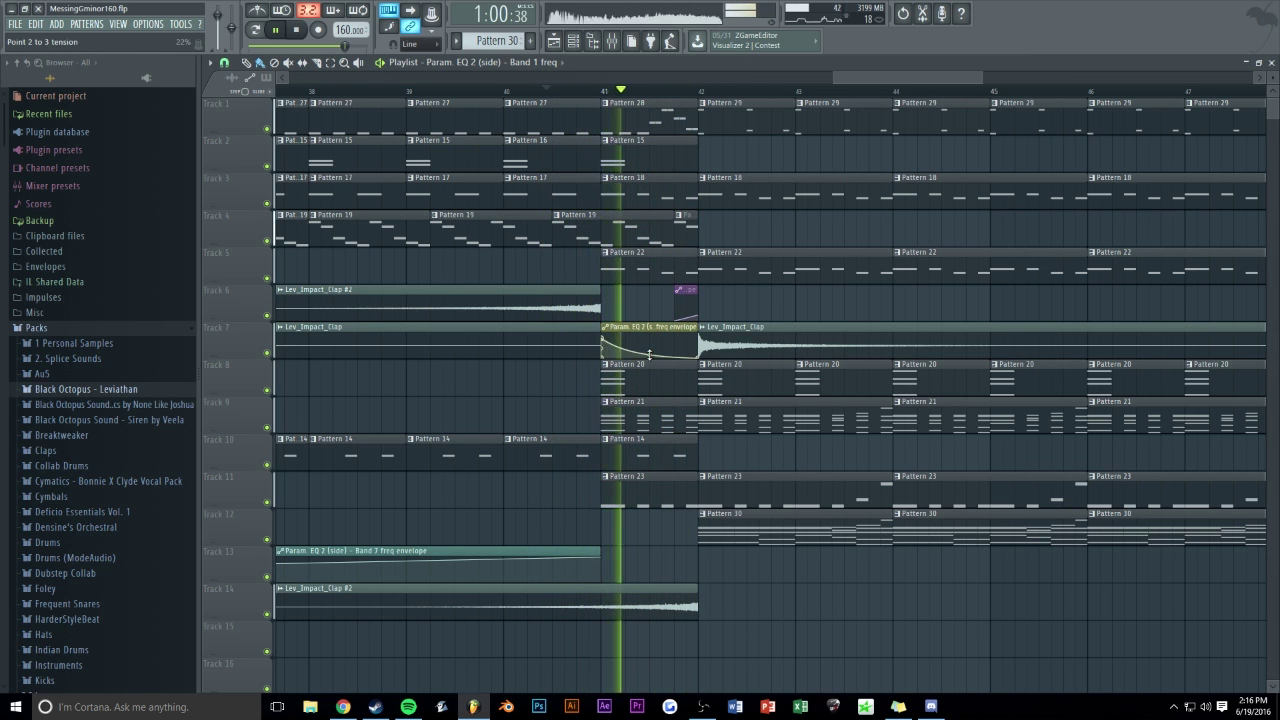
pyautogui.press('space')
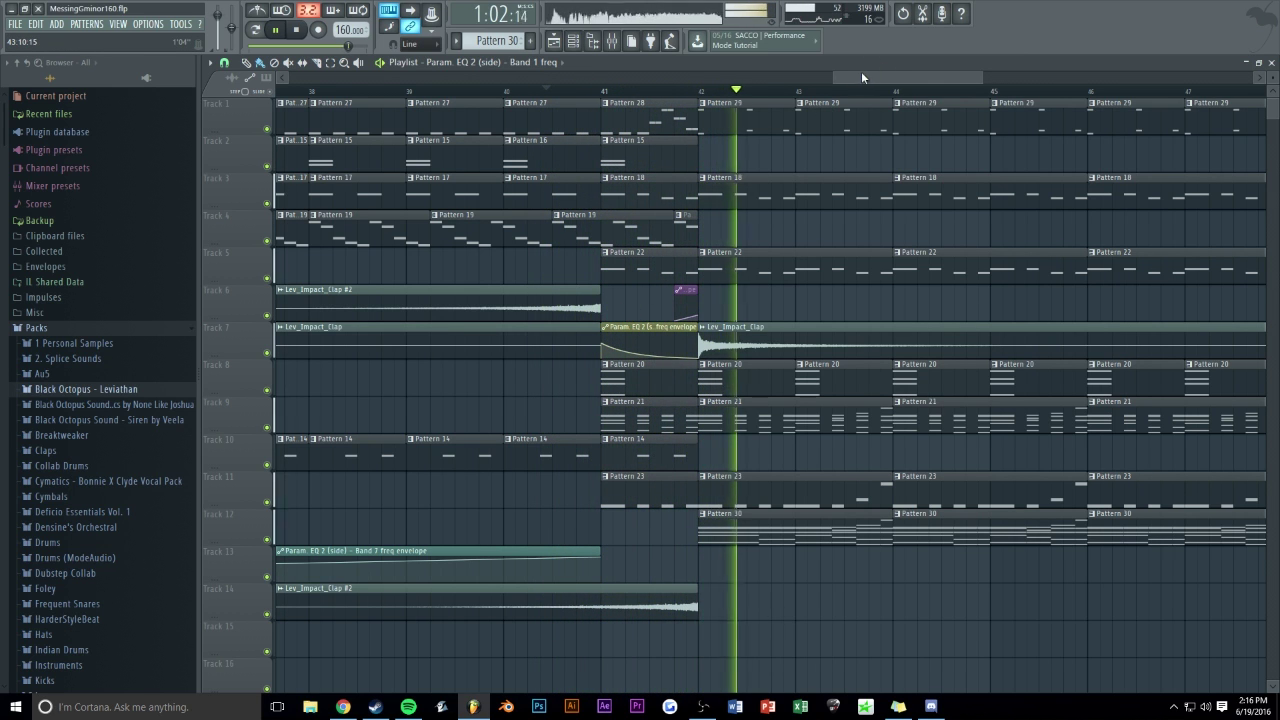
# - Copy the MessingGminor160_glock and glock #2 clips to tracks 15 and 16, align their ends with bar 42 and play the transition
pyautogui.scroll(-5, 866, 76)
pyautogui.scroll(2, 866, 77)
pyautogui.scroll(-5, 866, 77)
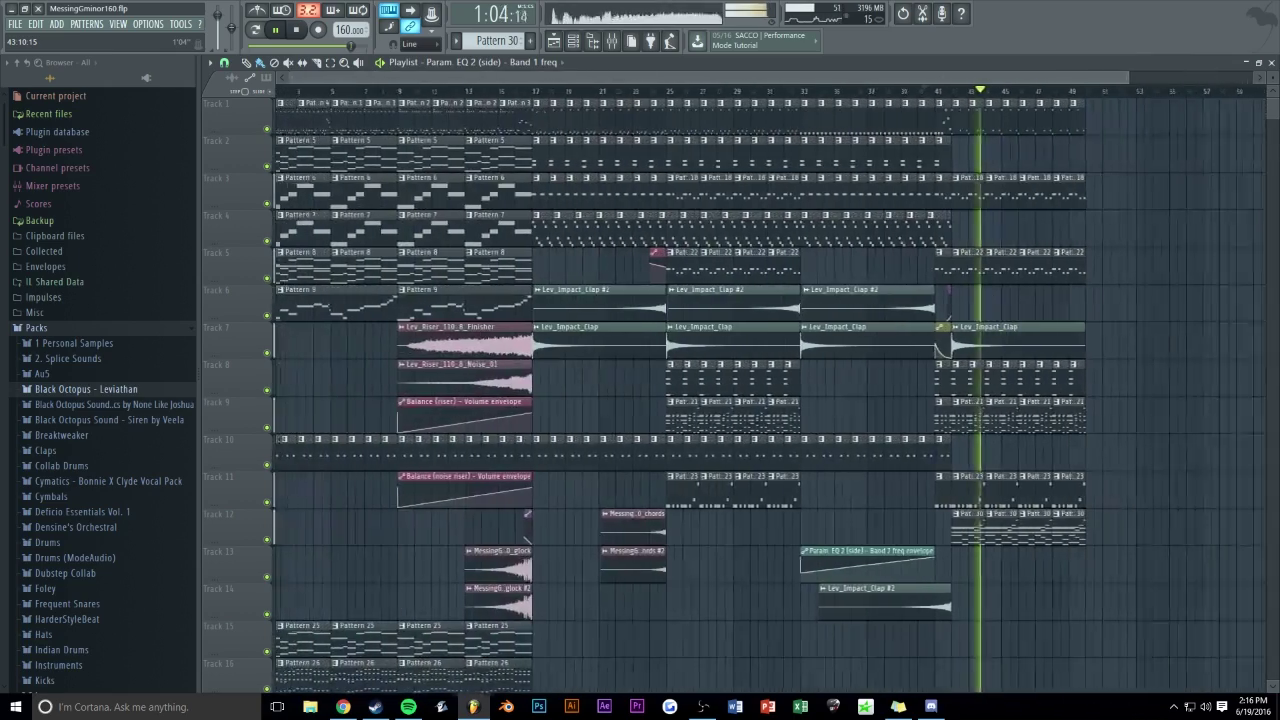
pyautogui.press('space')
pyautogui.moveTo(520, 566); pyautogui.dragTo(571, 597)
pyautogui.hotkey('ctrl', 'b')
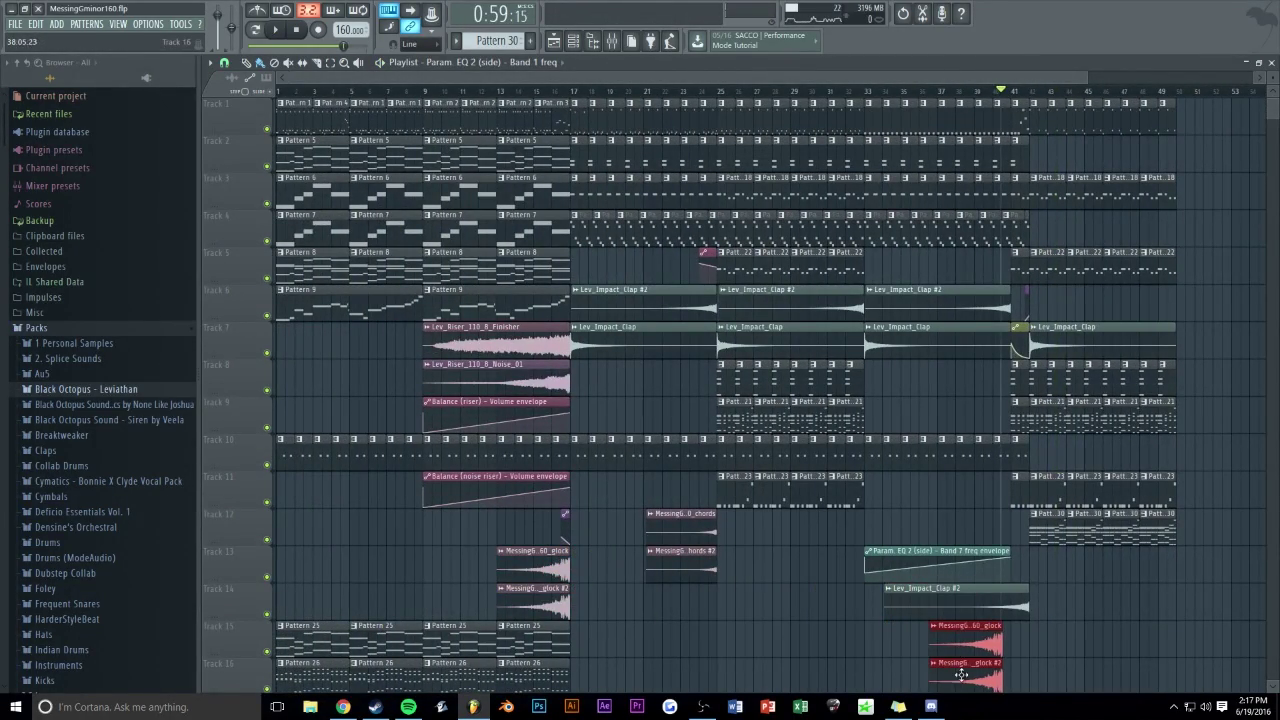
pyautogui.scroll(9, 1040, 210)
pyautogui.scroll(-2, 860, 230)
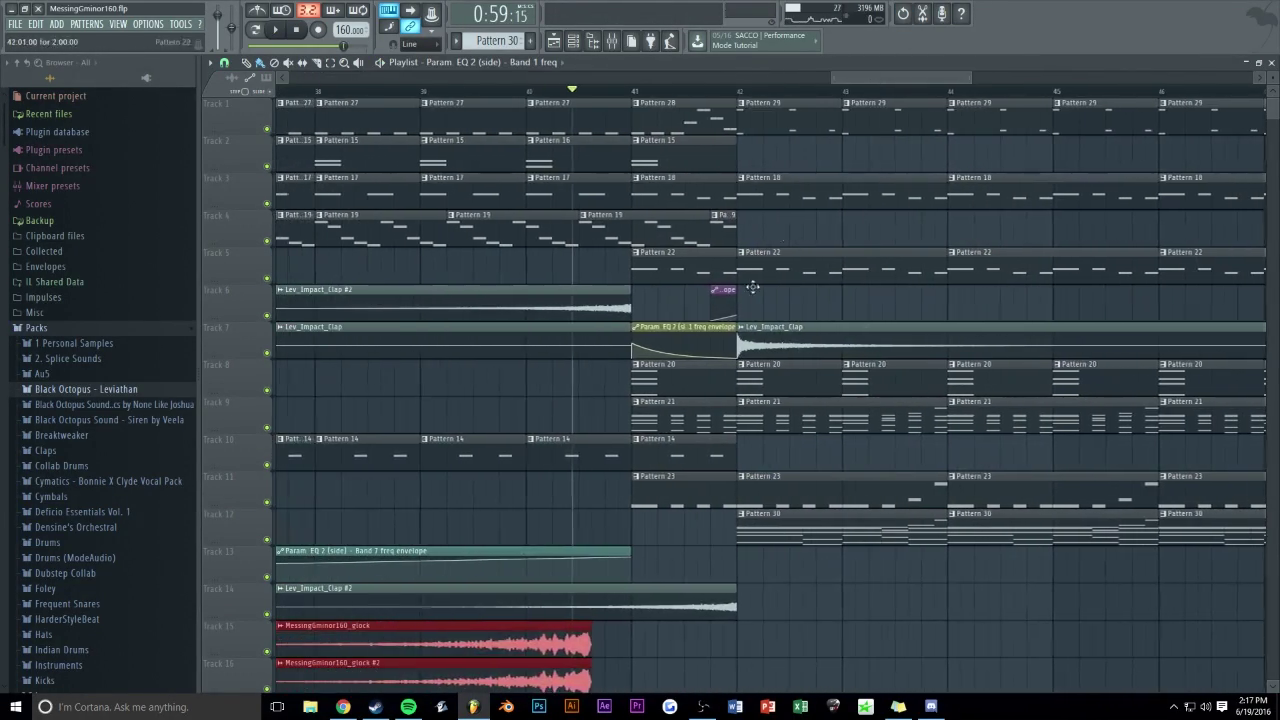
pyautogui.moveTo(567, 659); pyautogui.dragTo(727, 643)
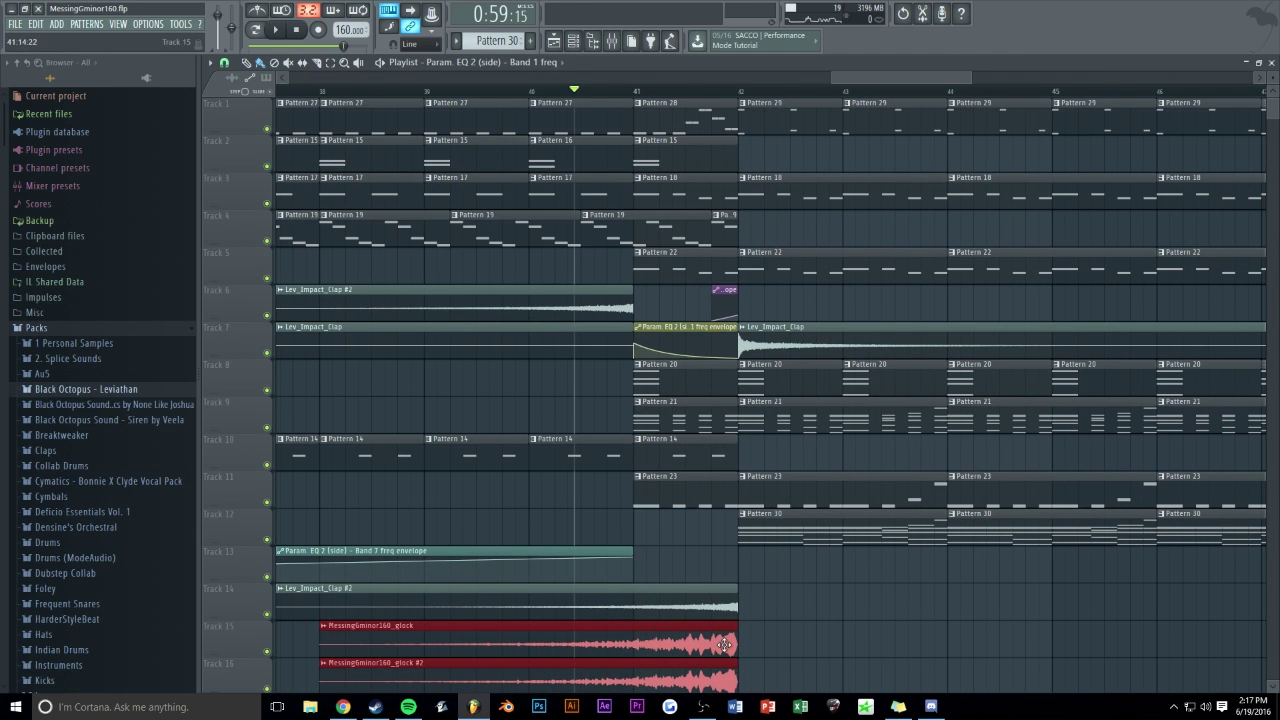
pyautogui.press('space')
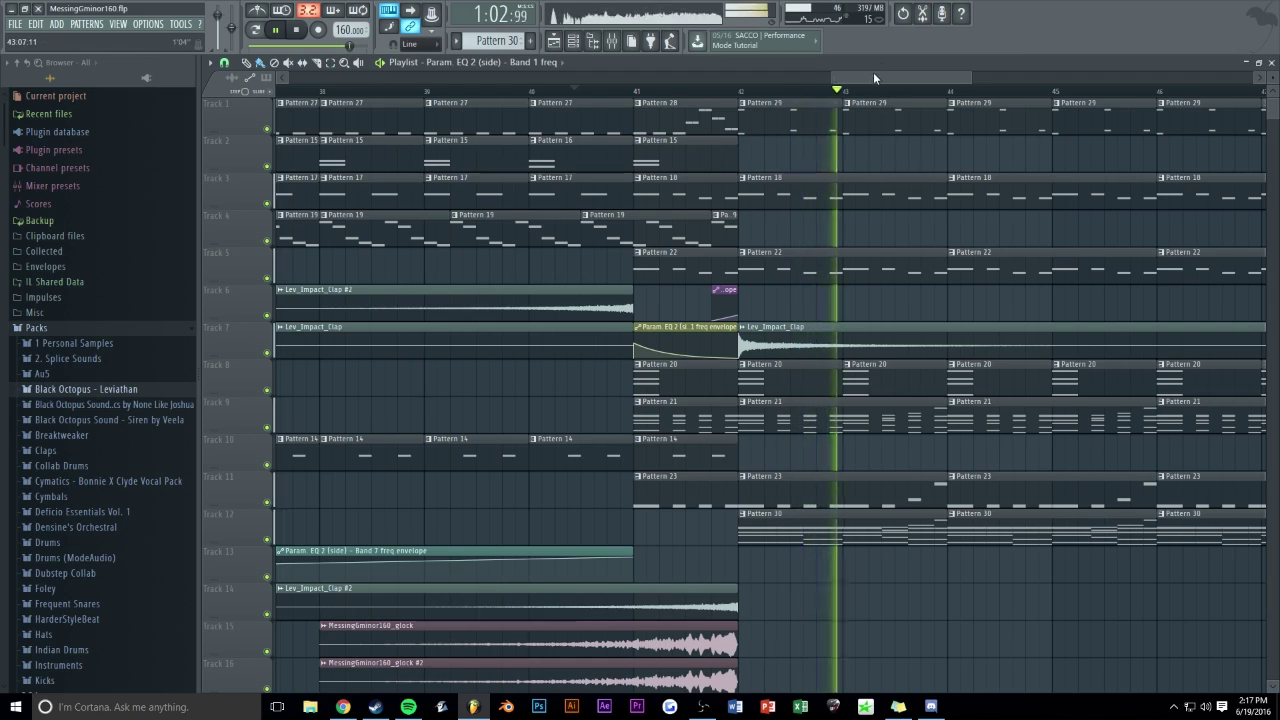
# - Copy the MessingGminor160_chords and chords #2 clips to tracks 17 and 18, align their ends with bar 42 and play the transition
pyautogui.scroll(-6, 873, 78)
pyautogui.scroll(-5, 611, 343)
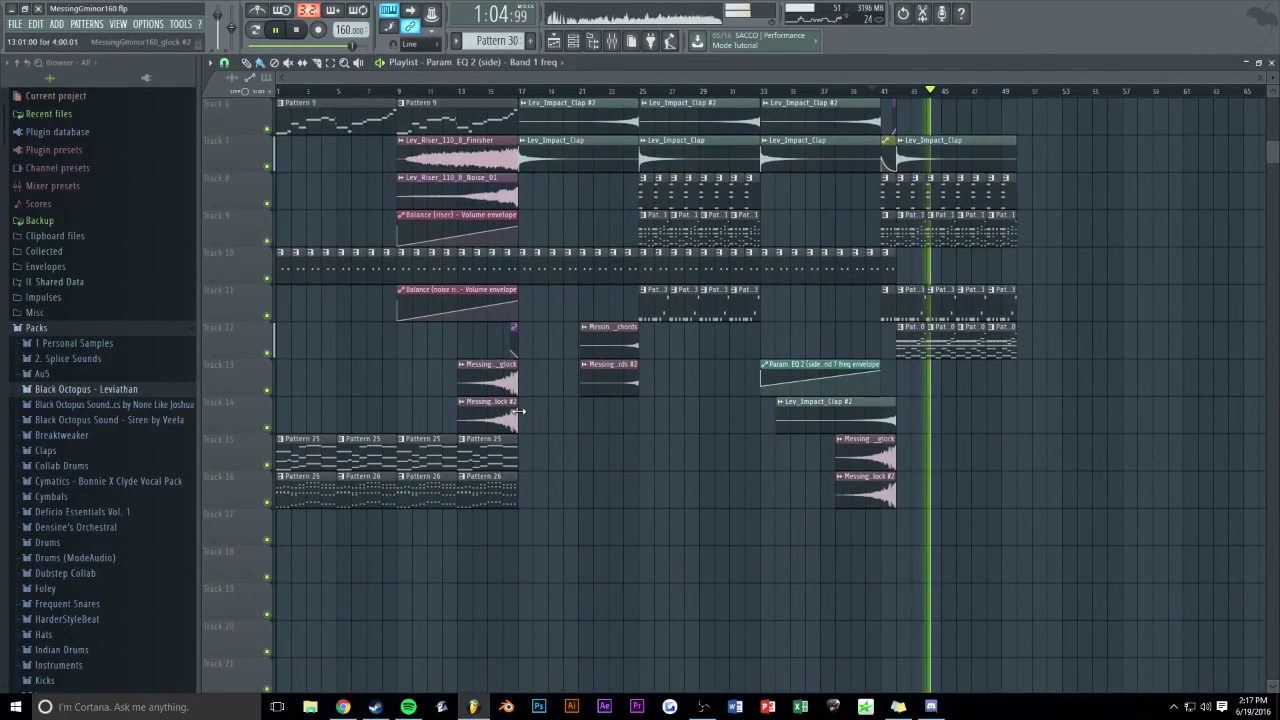
pyautogui.moveTo(598, 342); pyautogui.dragTo(869, 521)
pyautogui.scroll(7, 869, 78)
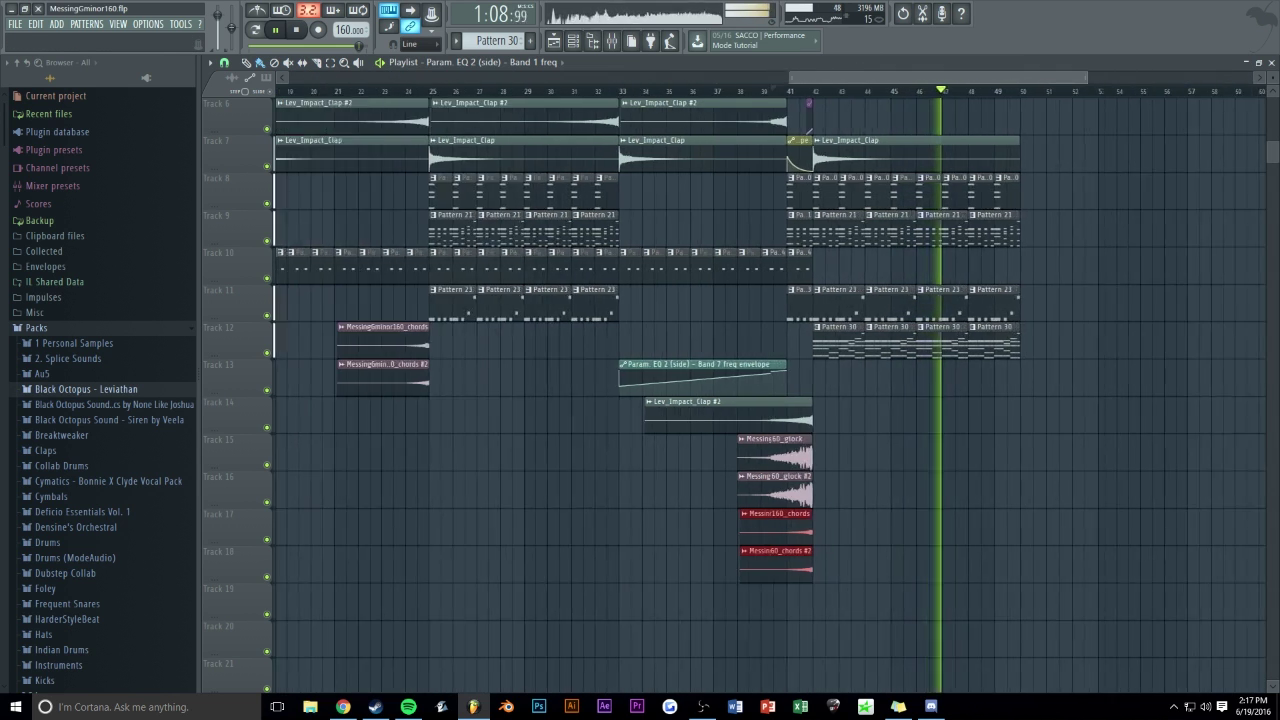
pyautogui.press('space')
pyautogui.press('space')
pyautogui.click(839, 484)
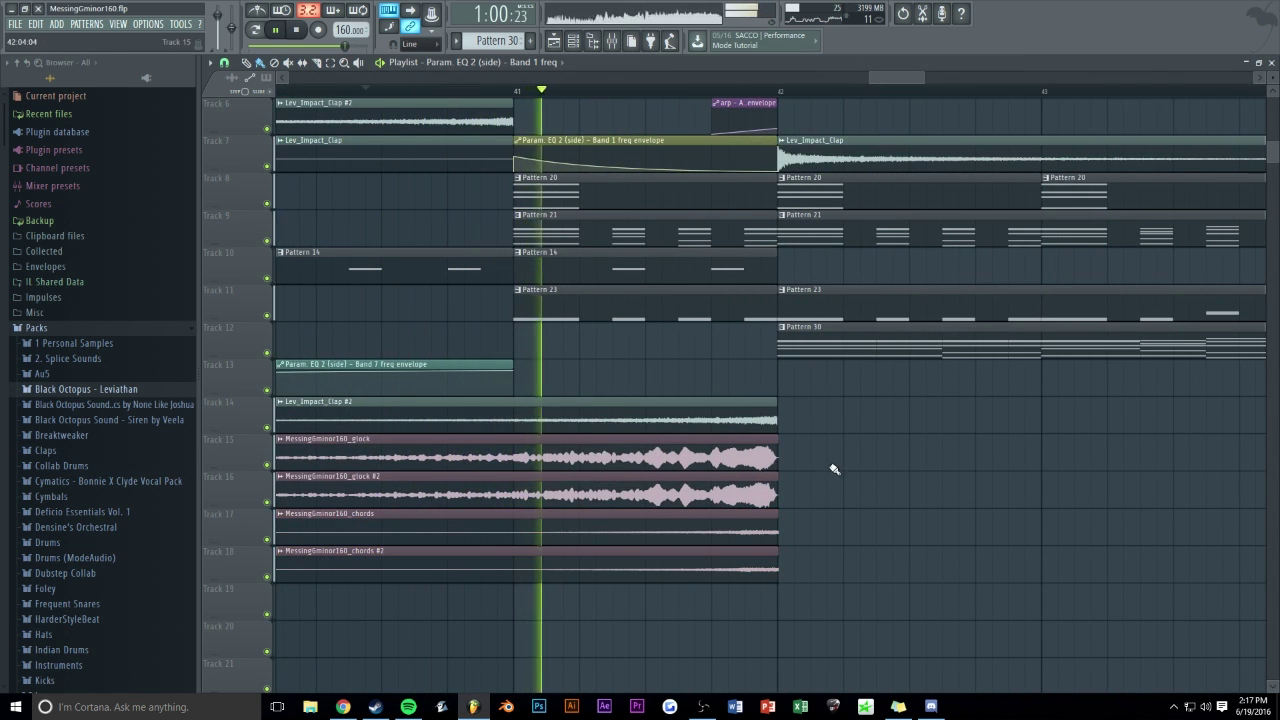
pyautogui.scroll(2, 843, 457)
pyautogui.scroll(5, 843, 457)
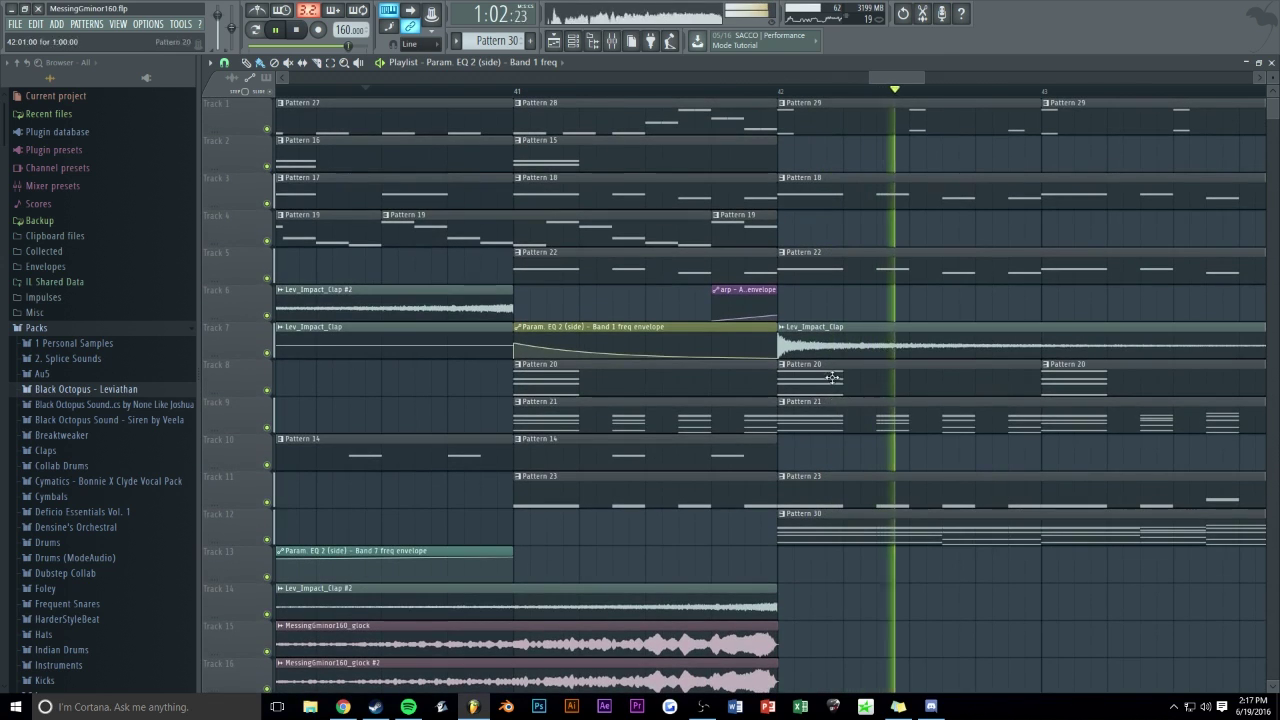
pyautogui.scroll(-5, 894, 86)
pyautogui.scroll(-2, 888, 77)
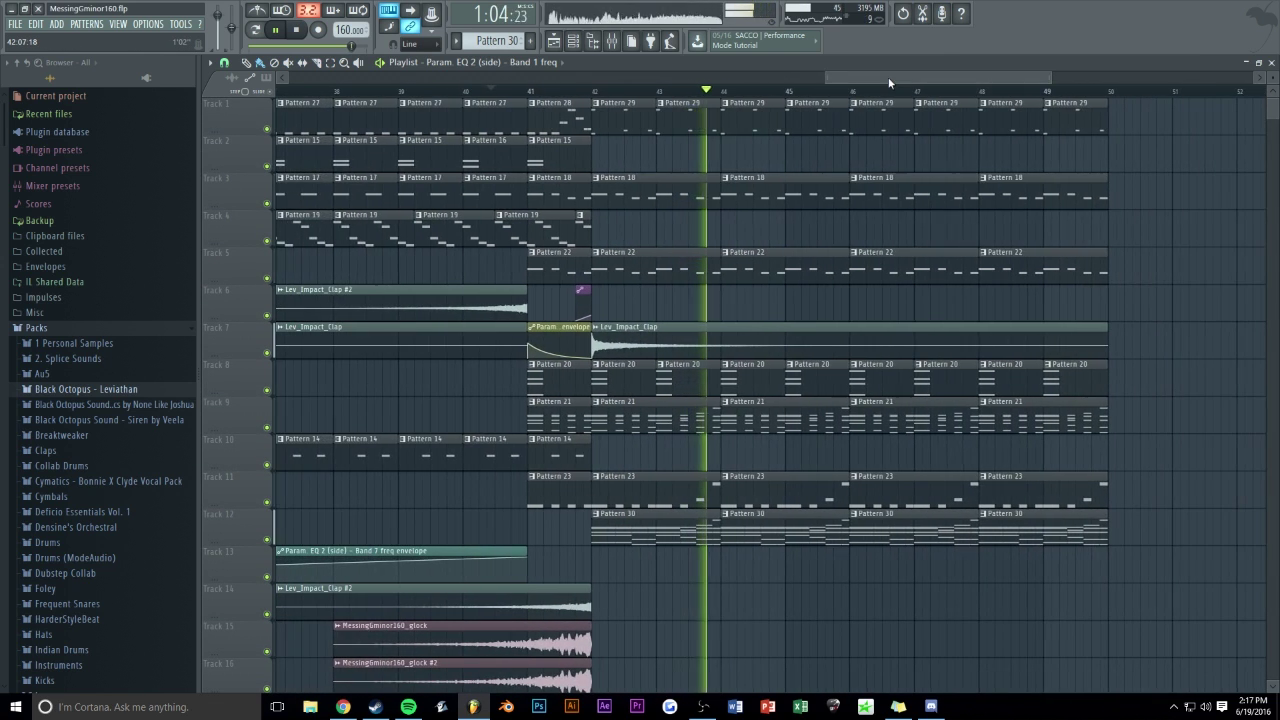
pyautogui.press('space')
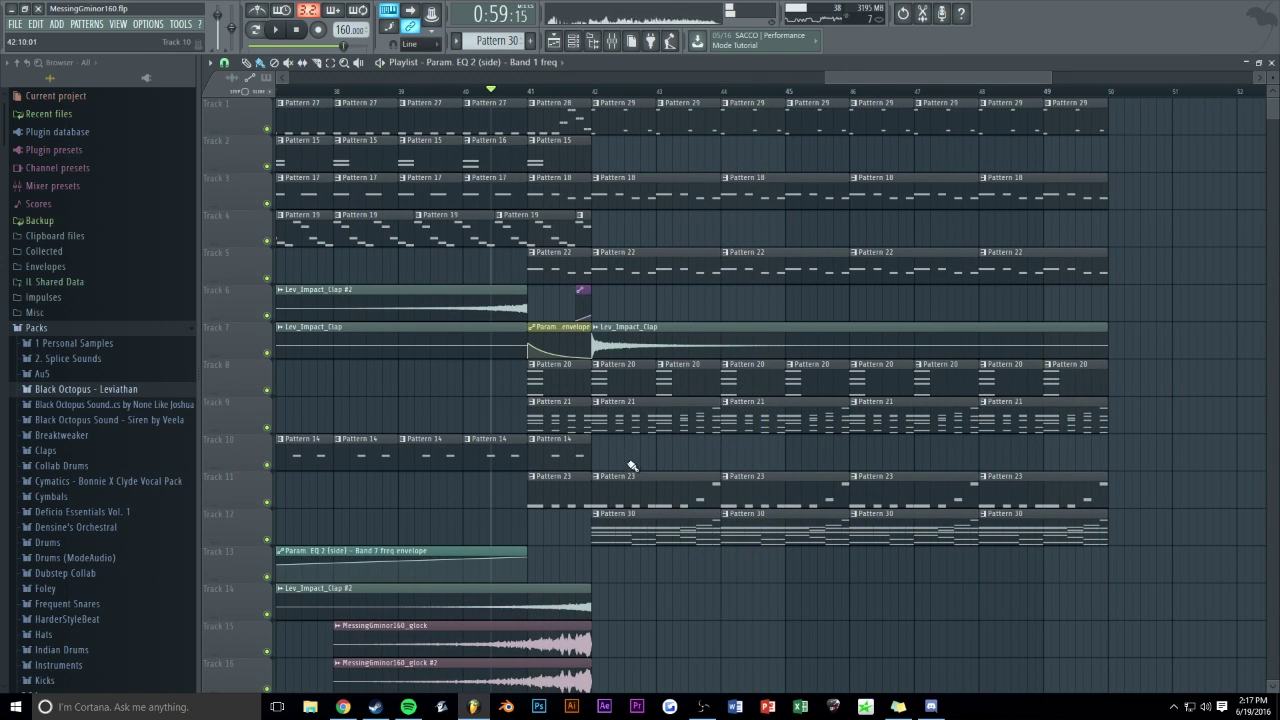
# - Remove the track 11 Pattern 23 clips beyond the one at bar 42, make that clip unique and open its lead notes in the piano roll
pyautogui.rightClick(757, 487)
pyautogui.click(604, 482)
pyautogui.click(632, 551)
pyautogui.moveTo(661, 78); pyautogui.dragTo(678, 78)
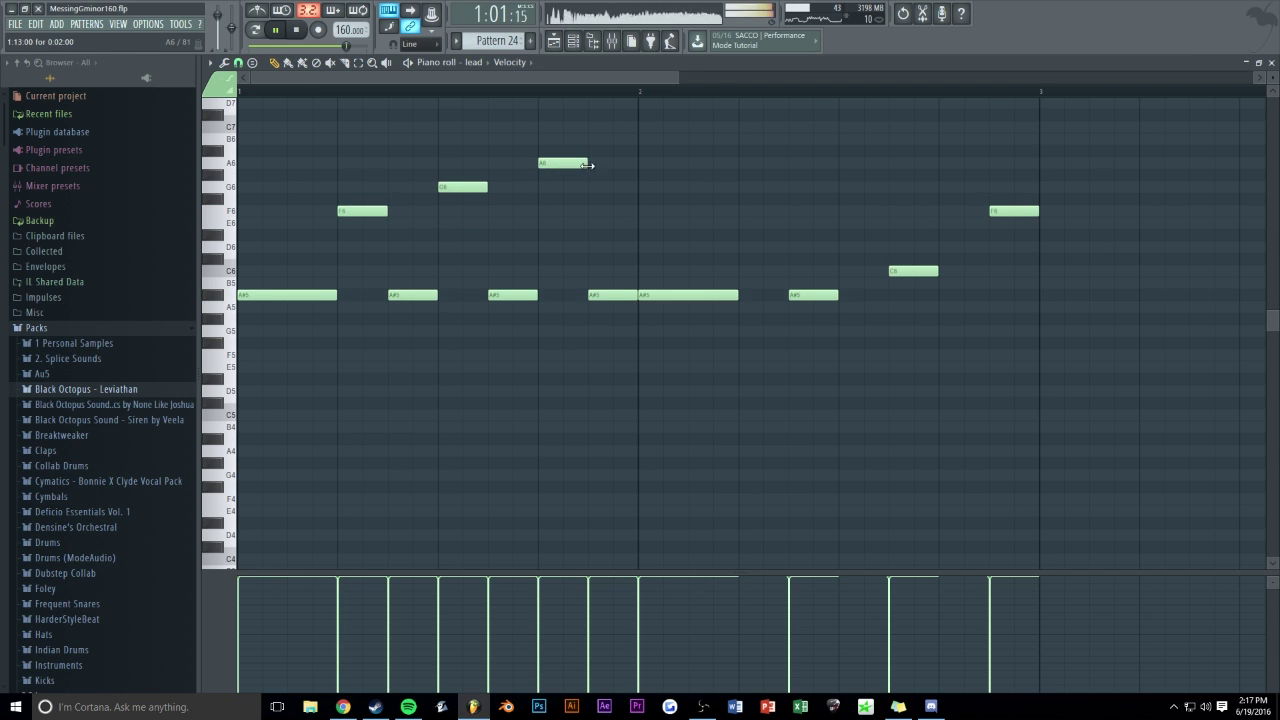
# - Rework bar 2 of the lead with a half-bar A#6 followed by rising C6, D6, F6 and G6 notes, and play it
pyautogui.scroll(3, 662, 180)
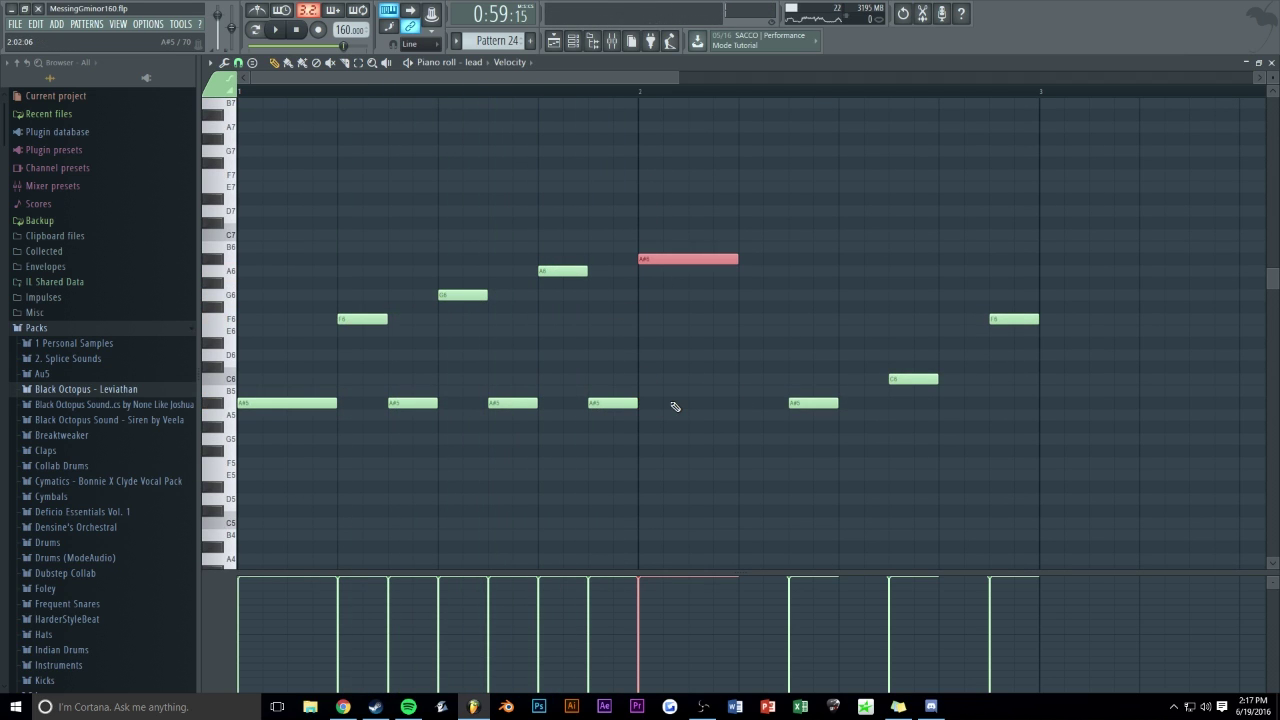
pyautogui.scroll(-1, 682, 300)
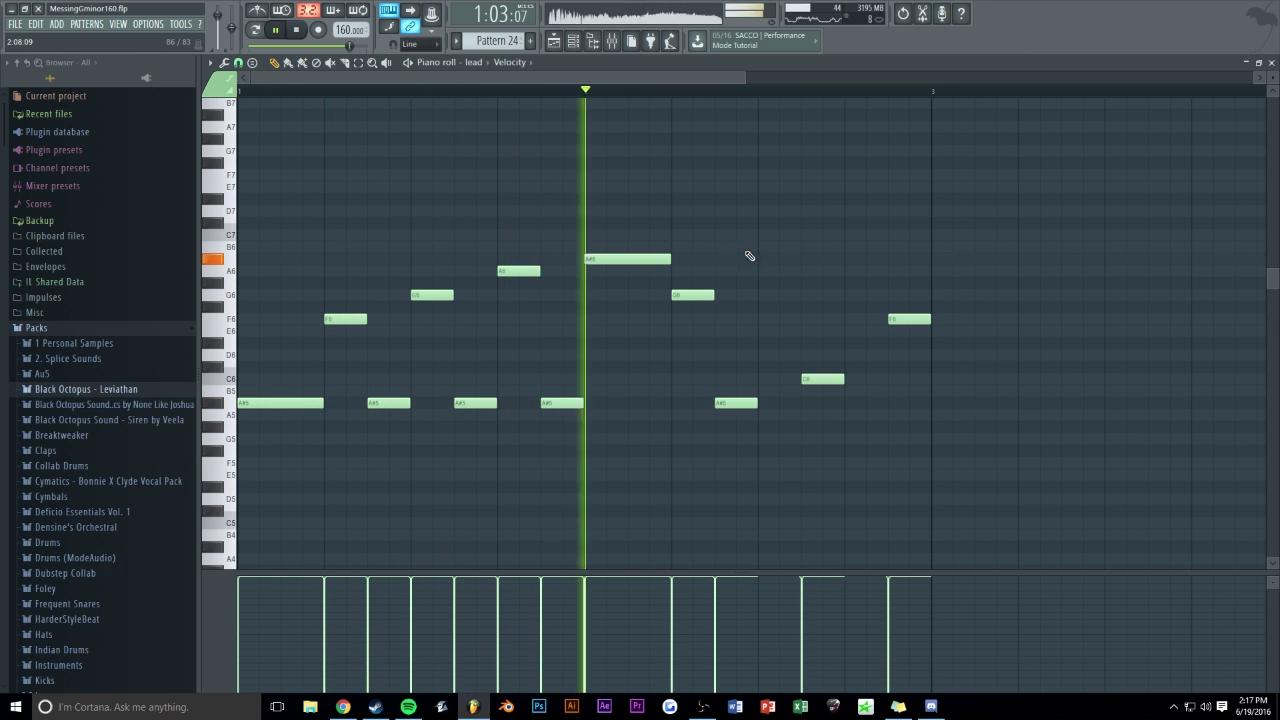
pyautogui.press('space')
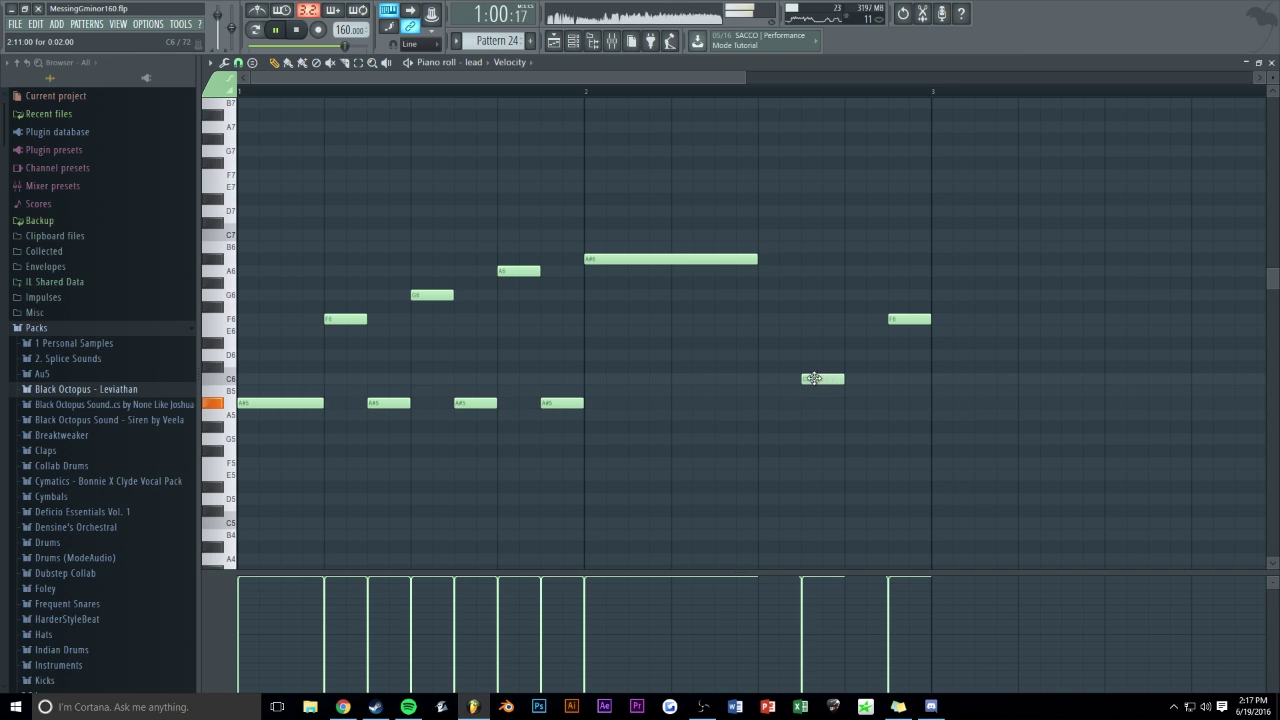
pyautogui.press('space')
pyautogui.click(848, 343)
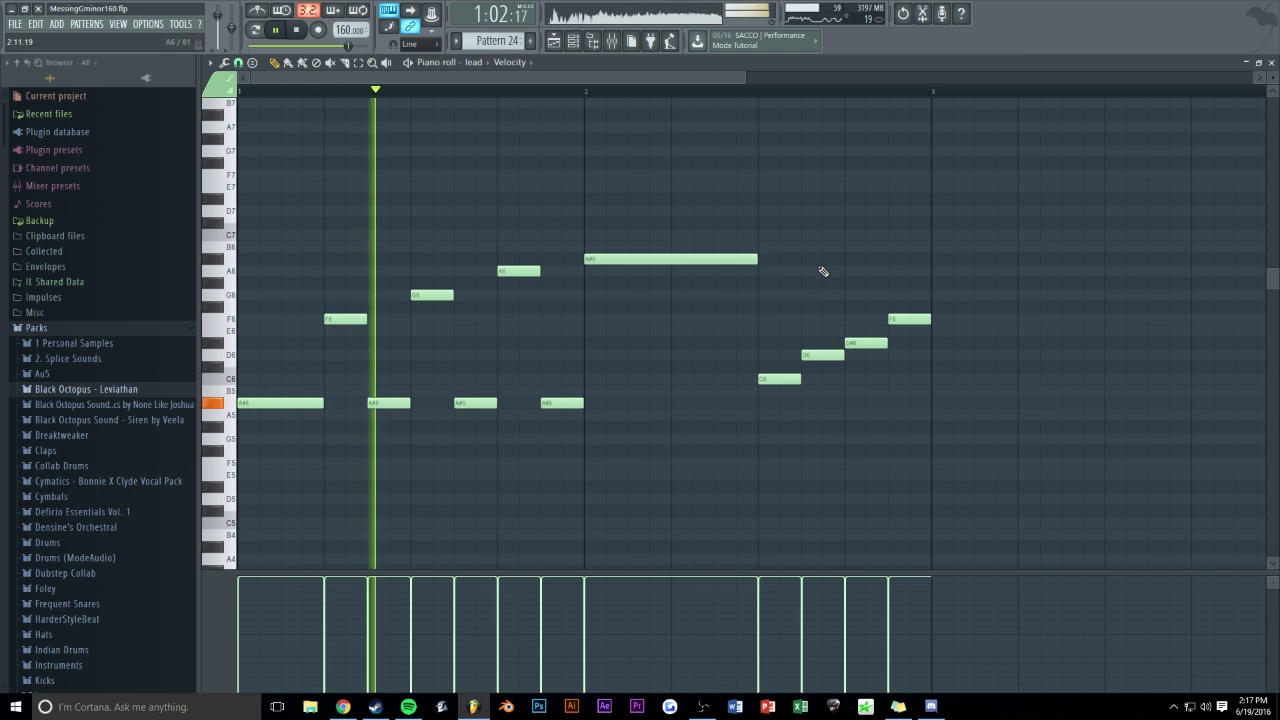
pyautogui.press('space')
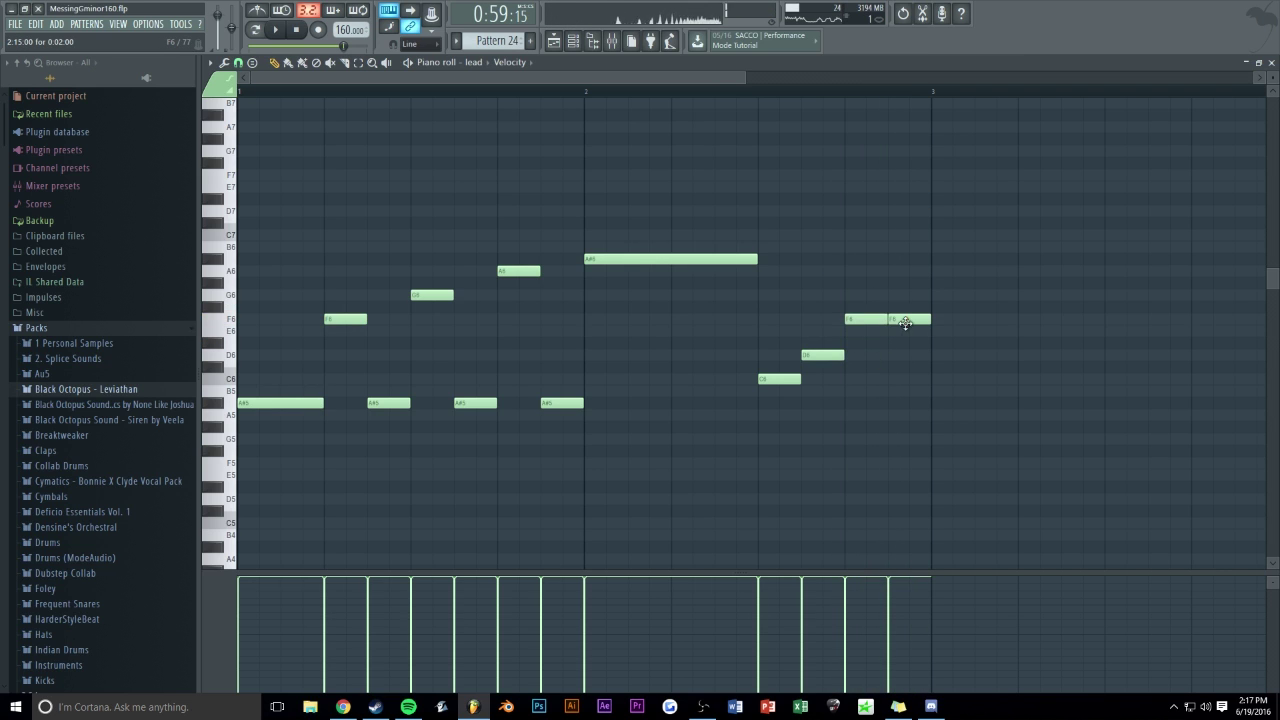
pyautogui.scroll(-2, 621, 104)
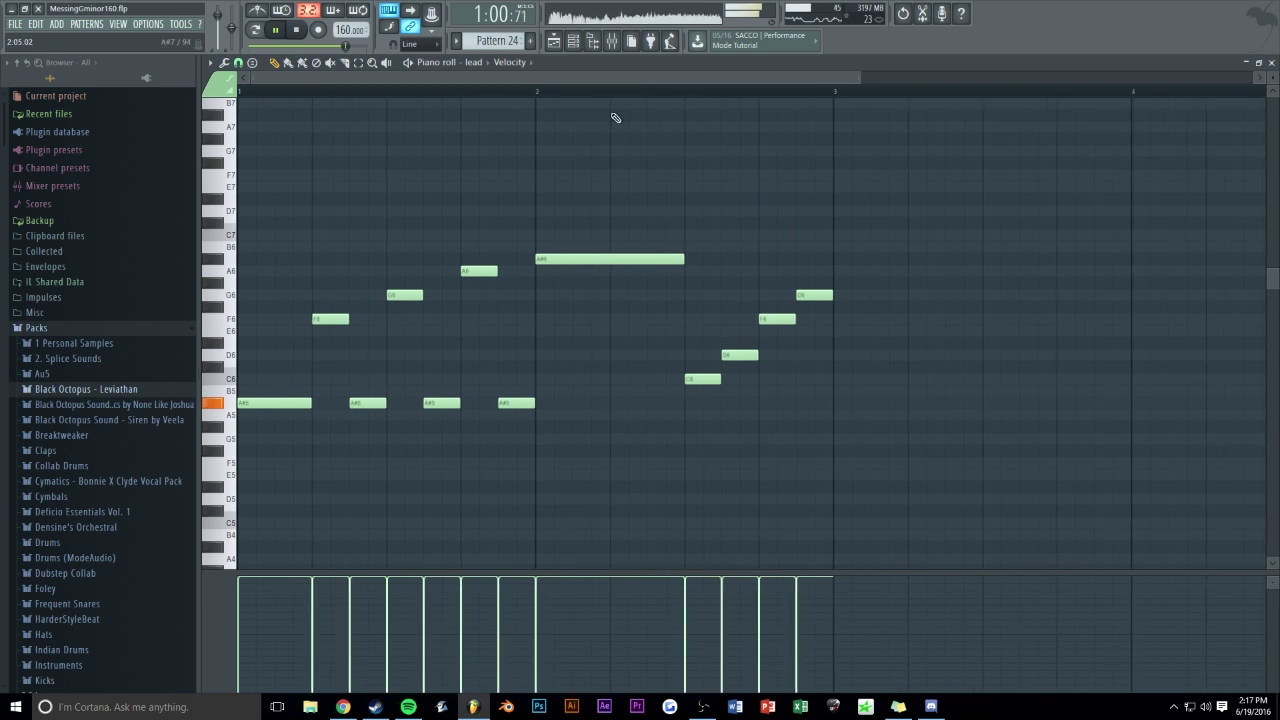
# - Replace the rise at the end of bar 2 with short notes climbing from C6 to A6, add a half-bar G6 at bar 3 and play it
pyautogui.press('F7')
pyautogui.press('F6')
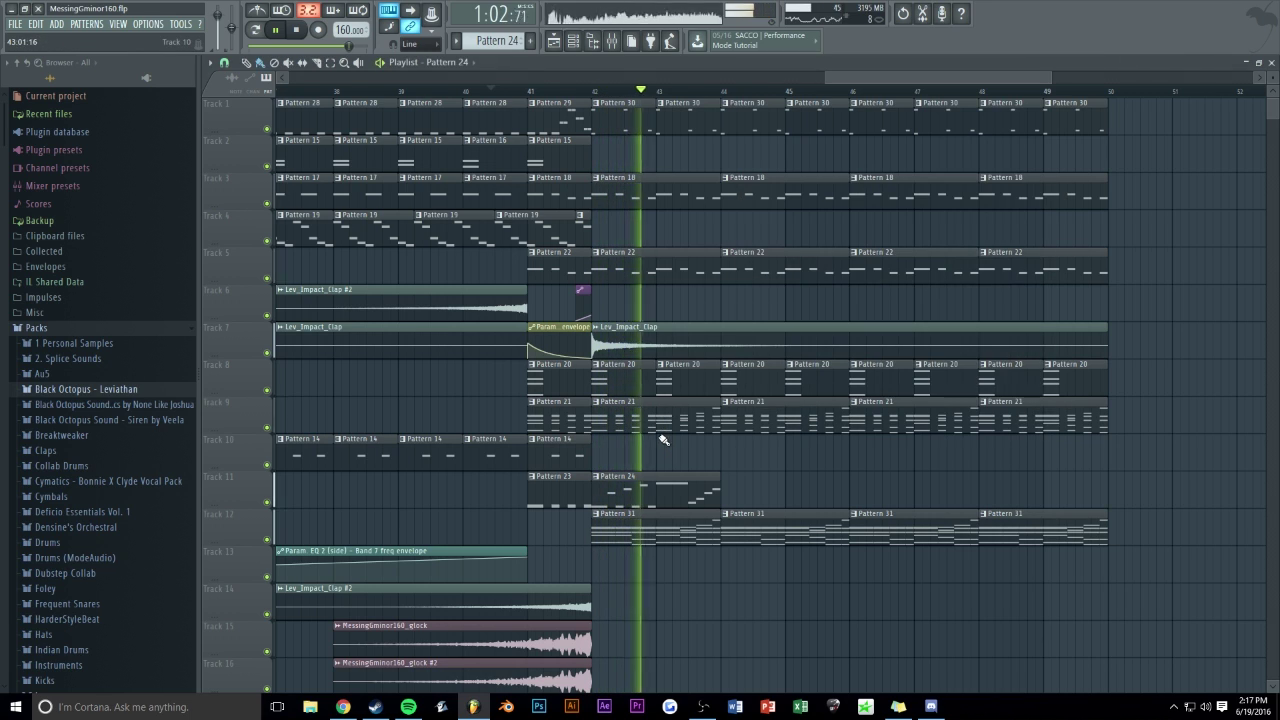
pyautogui.press('F7')
pyautogui.press('space')
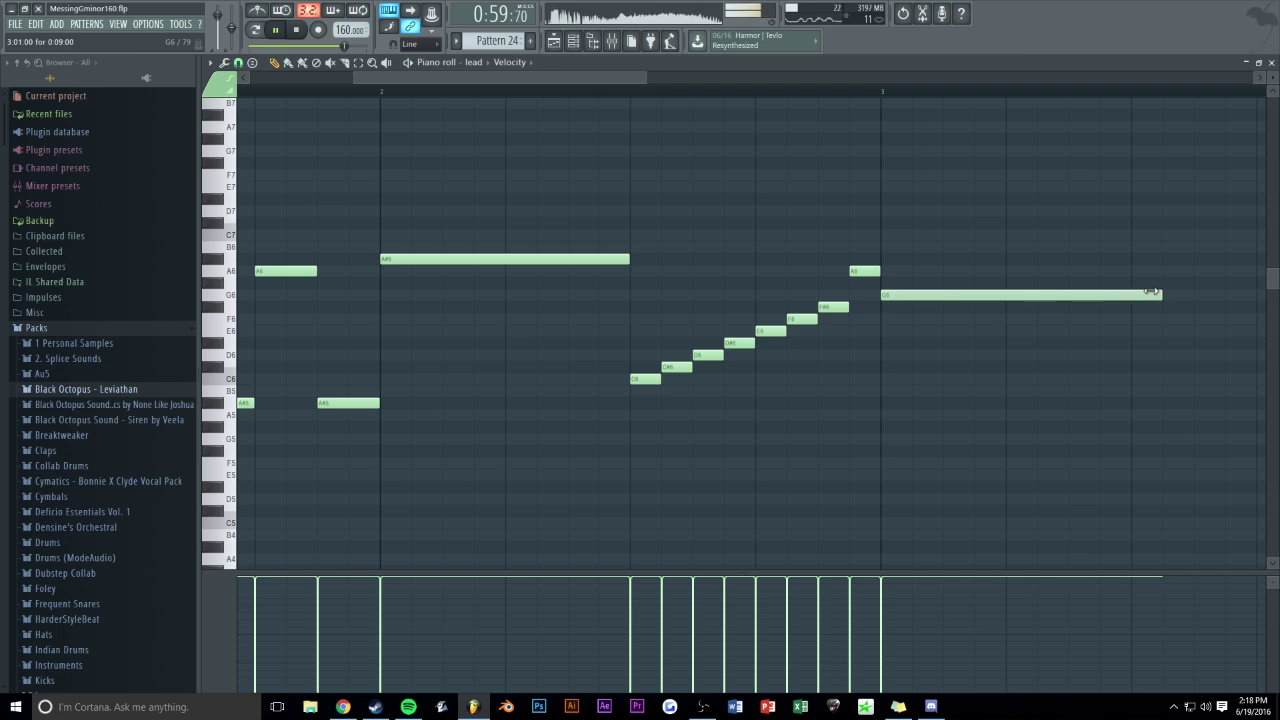
pyautogui.scroll(-5, 625, 109)
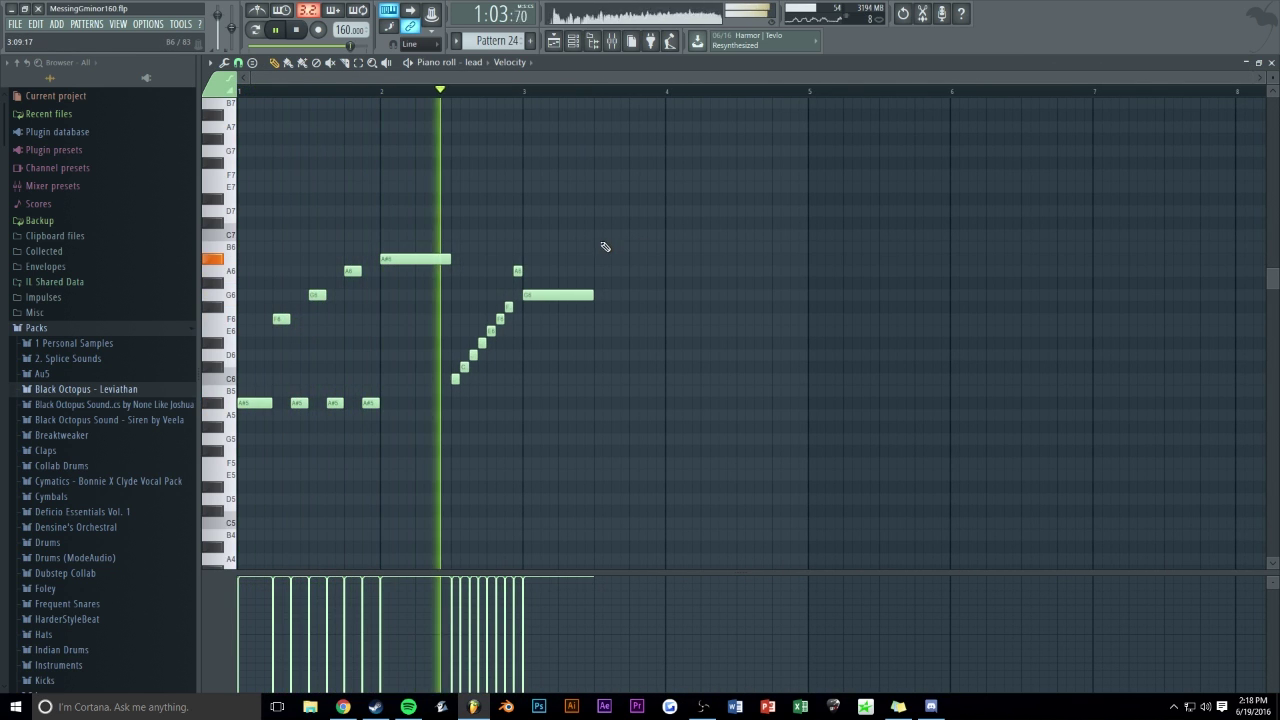
pyautogui.scroll(5, 565, 115)
pyautogui.press('space')
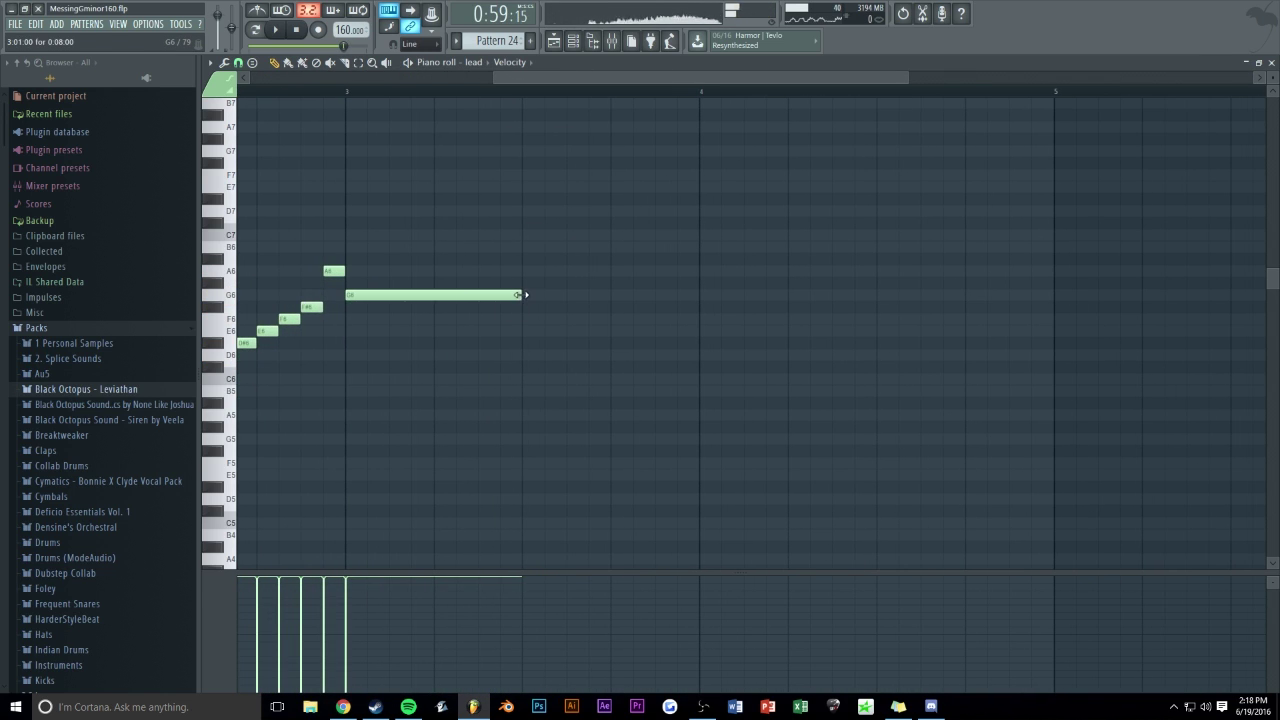
# - Extend the bar 3 G6 to three beats, add A#6 and A6 after it, fill bar 4 with half-bar F6 and D6 notes, and play the result
pyautogui.click(641, 261)
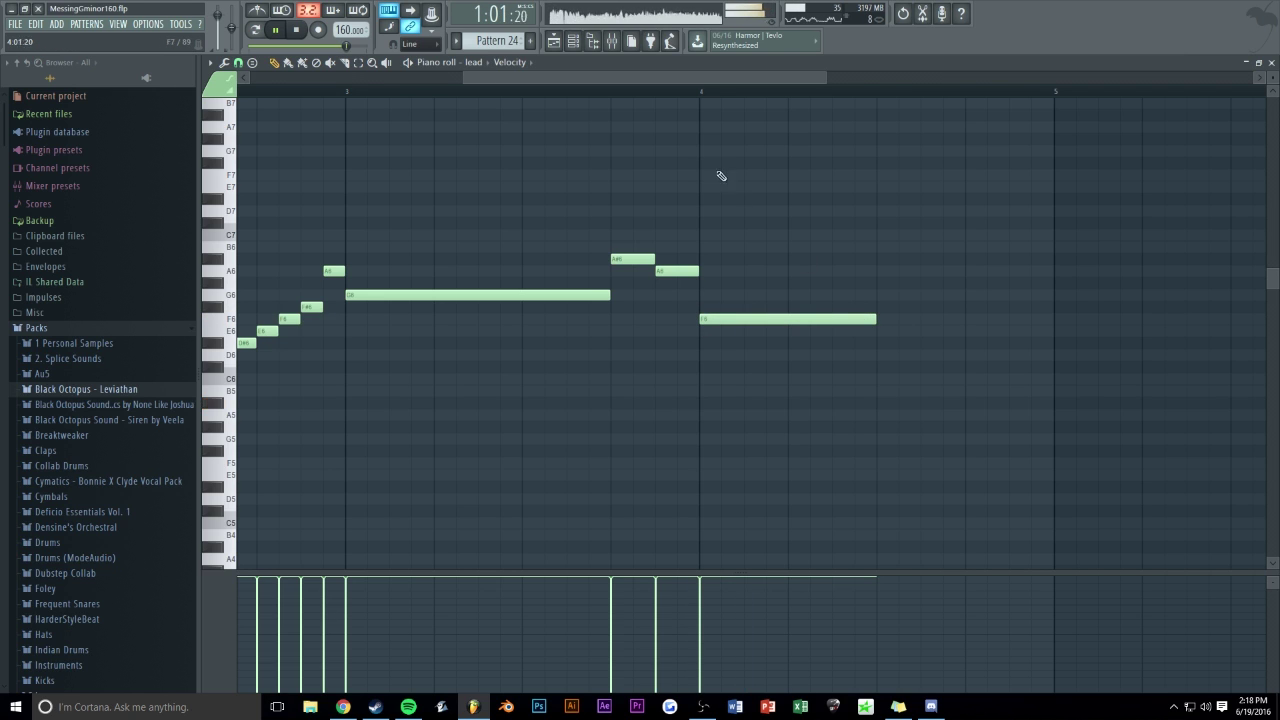
pyautogui.scroll(-3, 697, 80)
pyautogui.press('space')
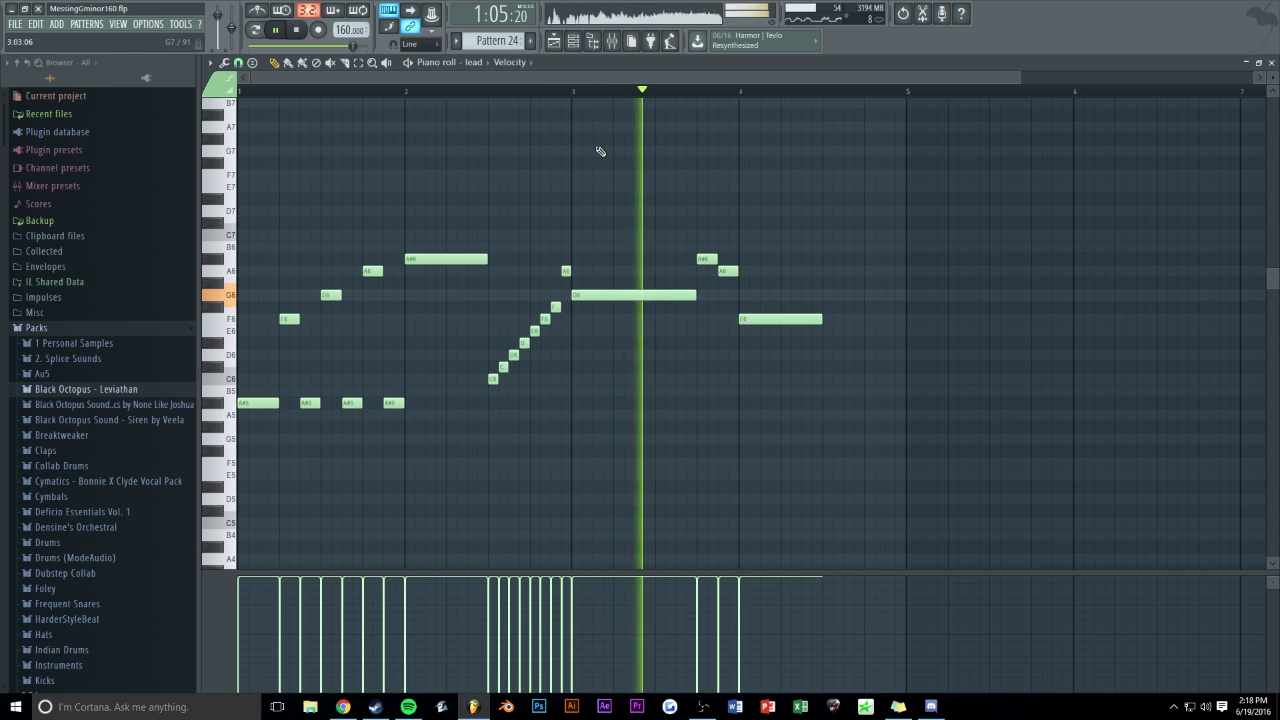
pyautogui.press('space')
pyautogui.scroll(3, 738, 79)
pyautogui.click(657, 346)
pyautogui.scroll(-3, 628, 97)
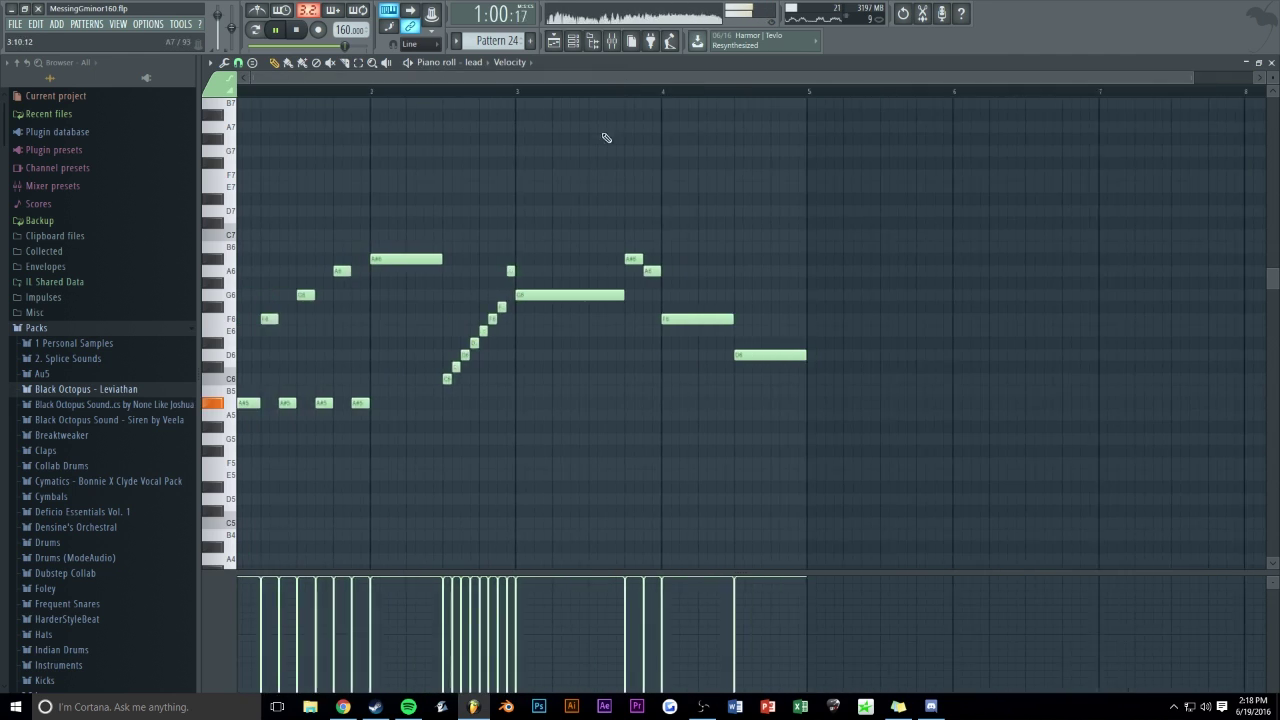
pyautogui.press('F5')
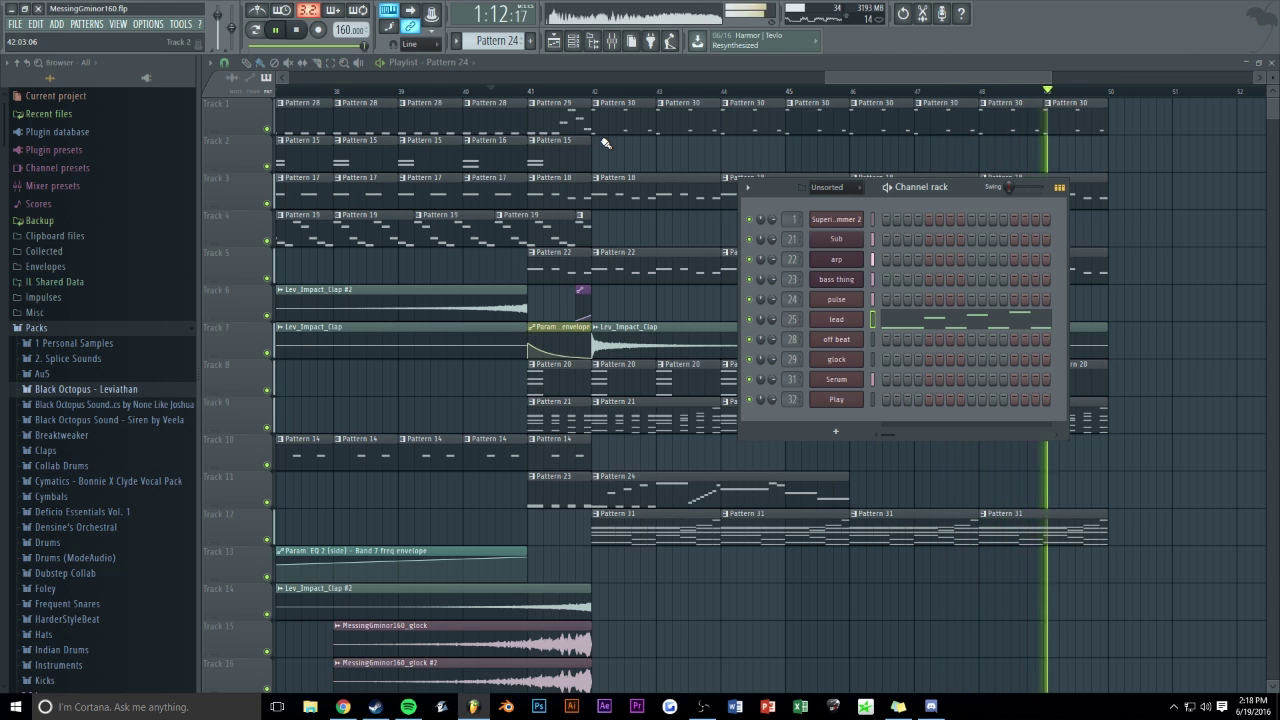
pyautogui.press('F6')
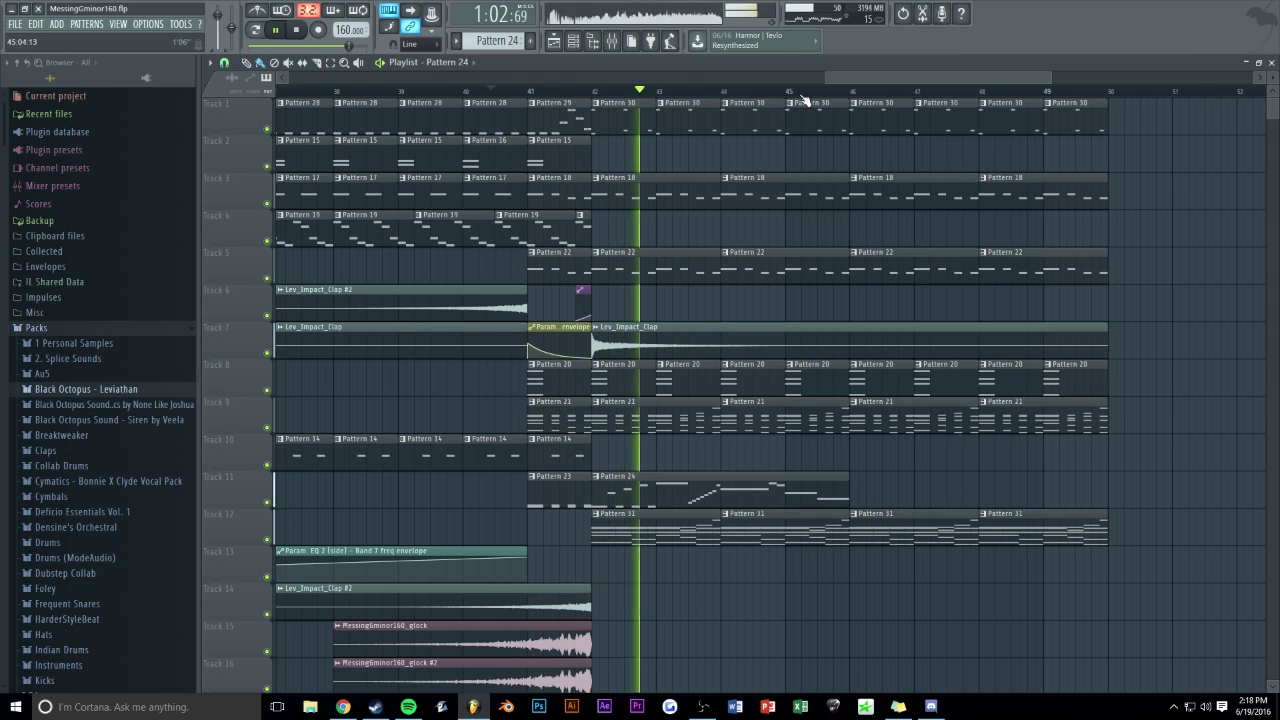
# - Play the song from the start and briefly solo the pulse mixer track
pyautogui.moveTo(828, 77); pyautogui.dragTo(284, 77)
pyautogui.press('space')
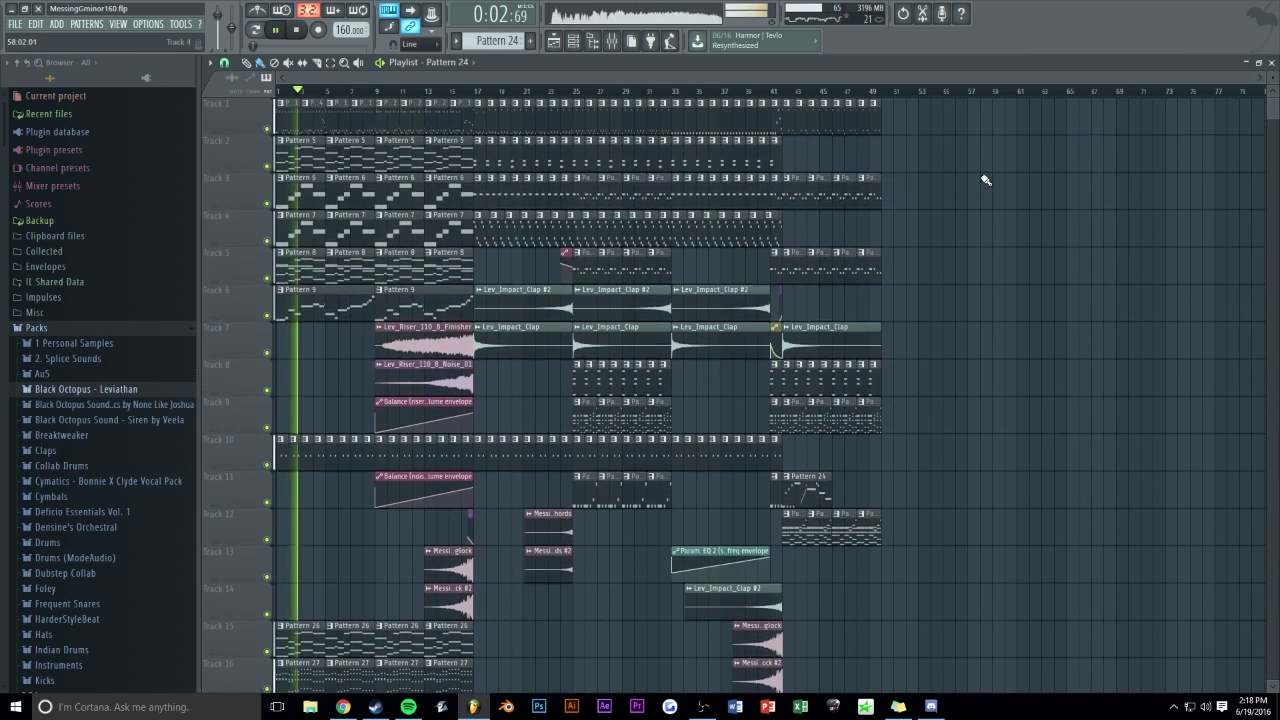
pyautogui.press('F9')
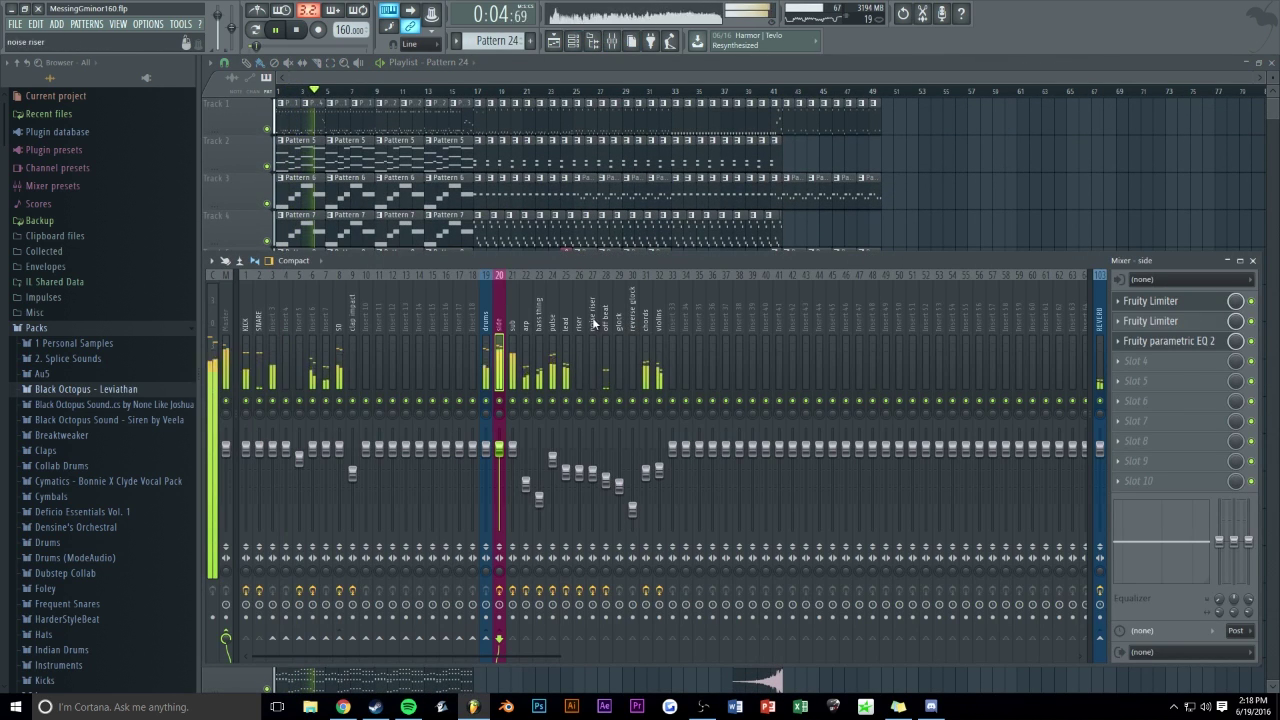
pyautogui.click(552, 370)
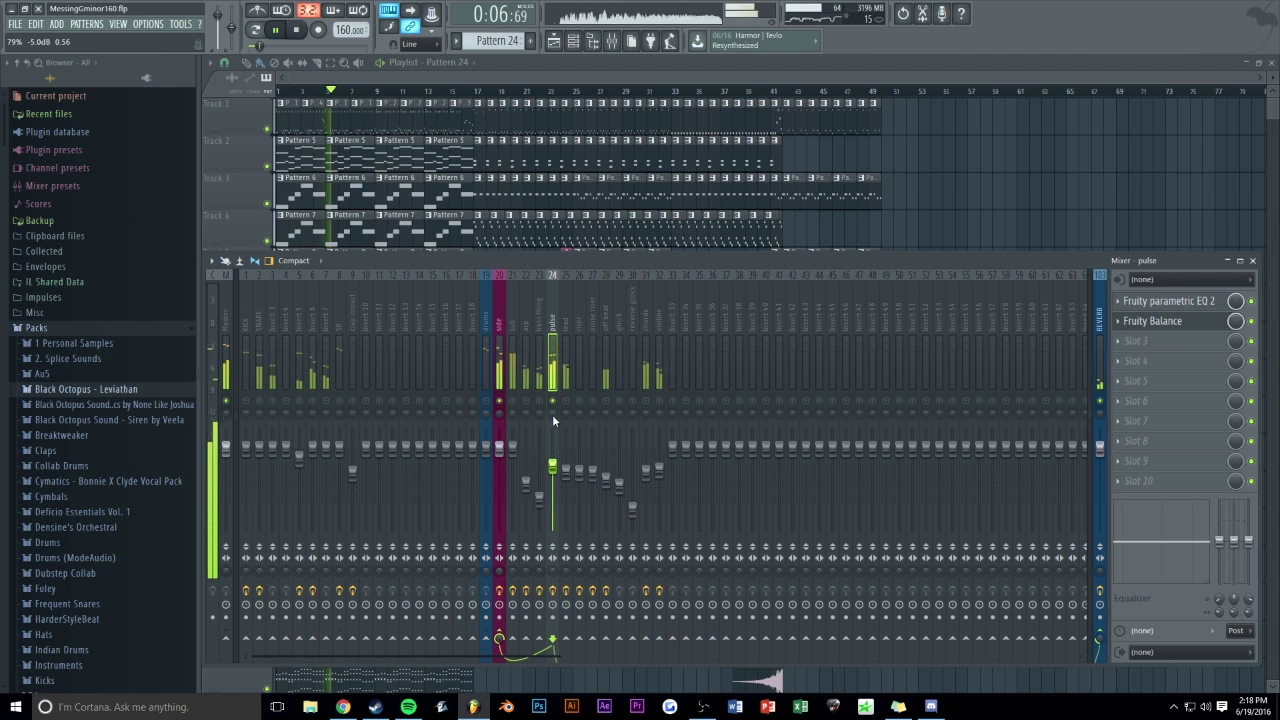
pyautogui.rightClick(553, 402)
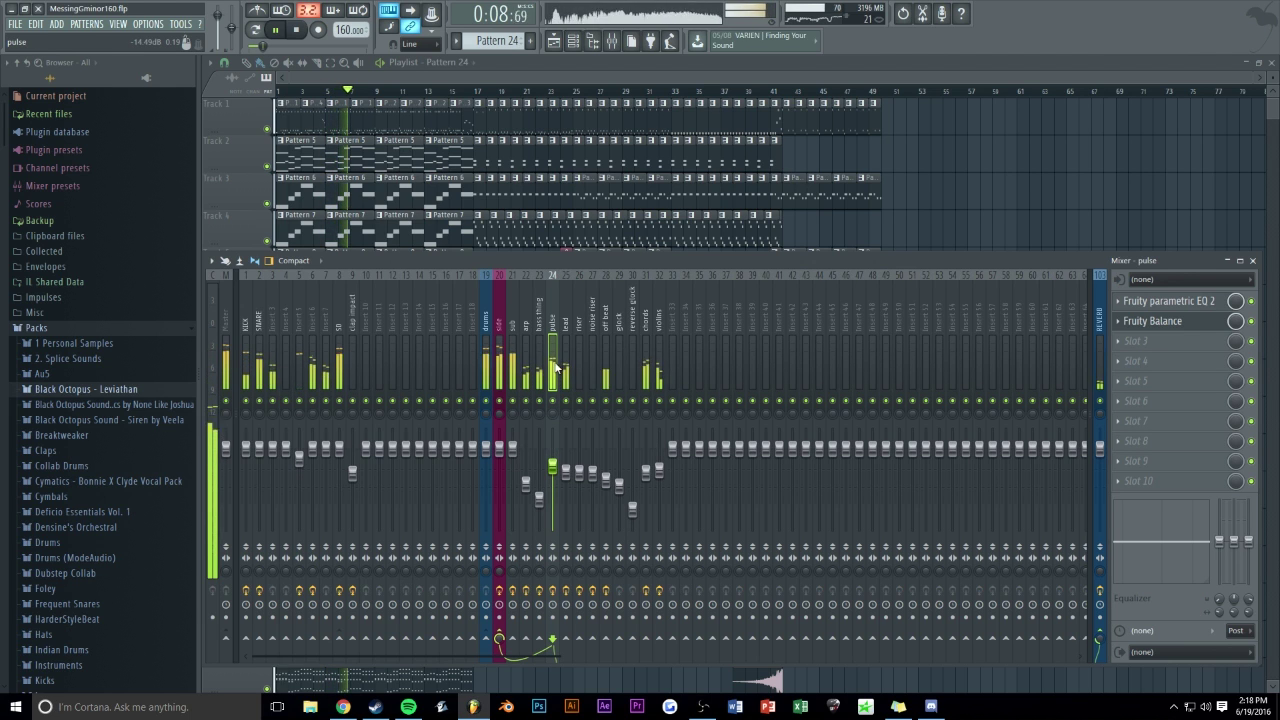
pyautogui.press('F9')
# - Examine the pulse channel's Massive synth settings, then keep following the arrangement's playback up to bar 36
pyautogui.scroll(2, 545, 92)
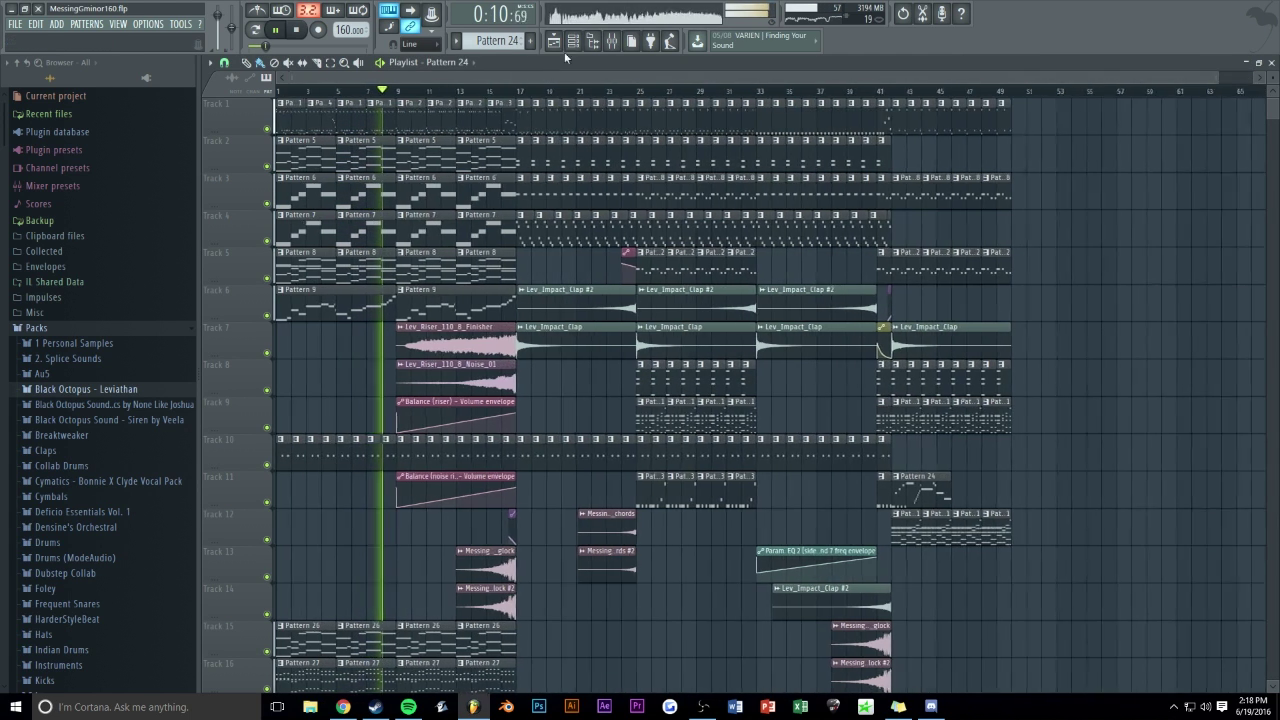
pyautogui.click(573, 41)
pyautogui.click(837, 299)
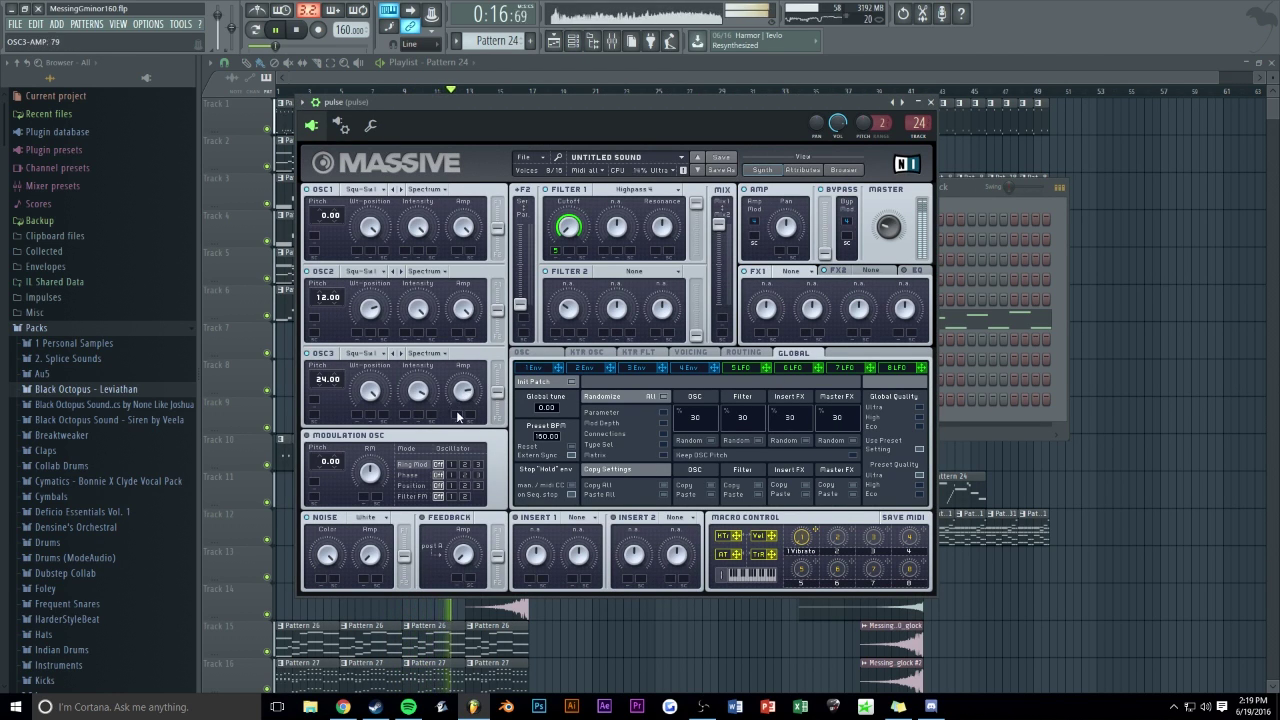
pyautogui.click(572, 72)
pyautogui.scroll(2, 569, 74)
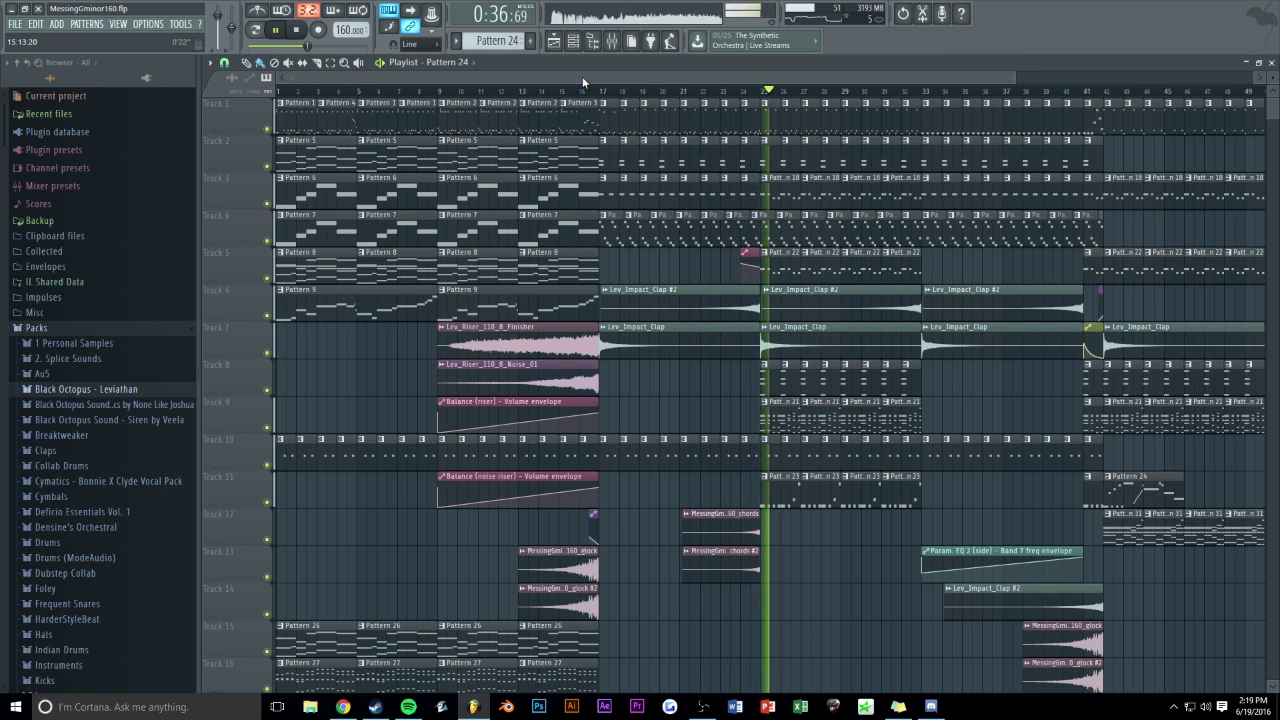
pyautogui.moveTo(583, 78); pyautogui.dragTo(750, 85)
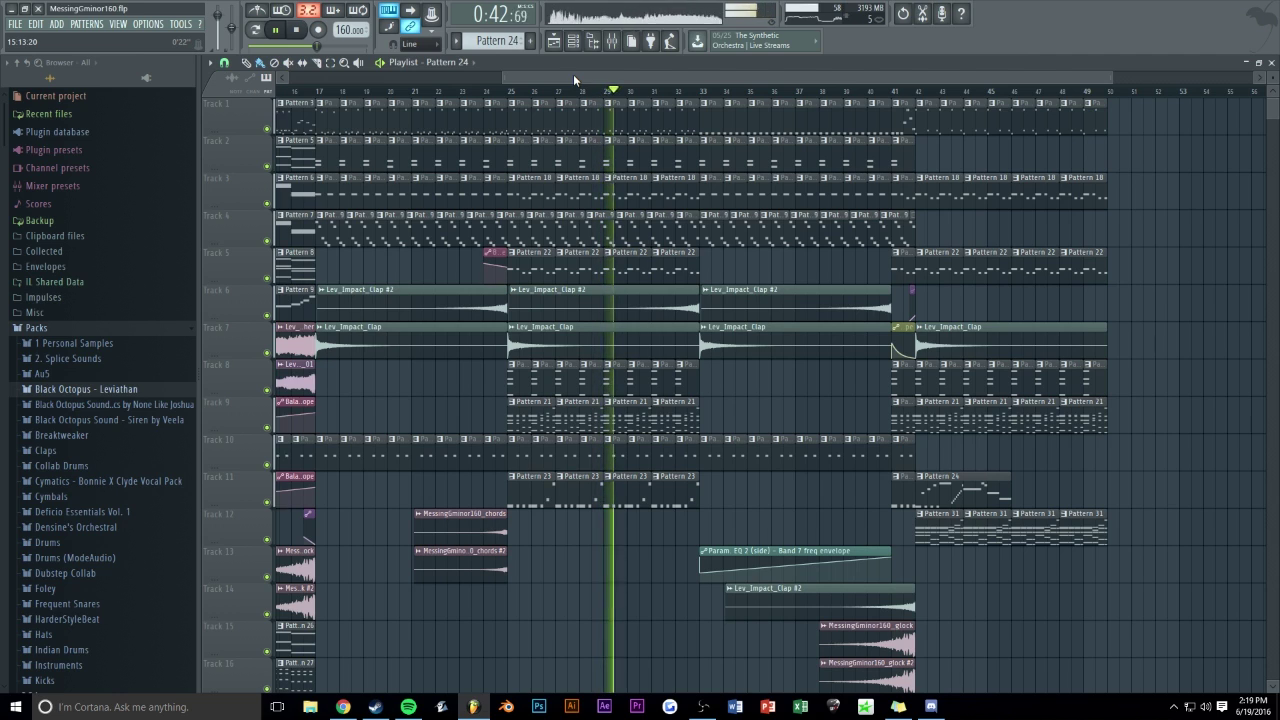
pyautogui.moveTo(582, 77); pyautogui.dragTo(710, 82)
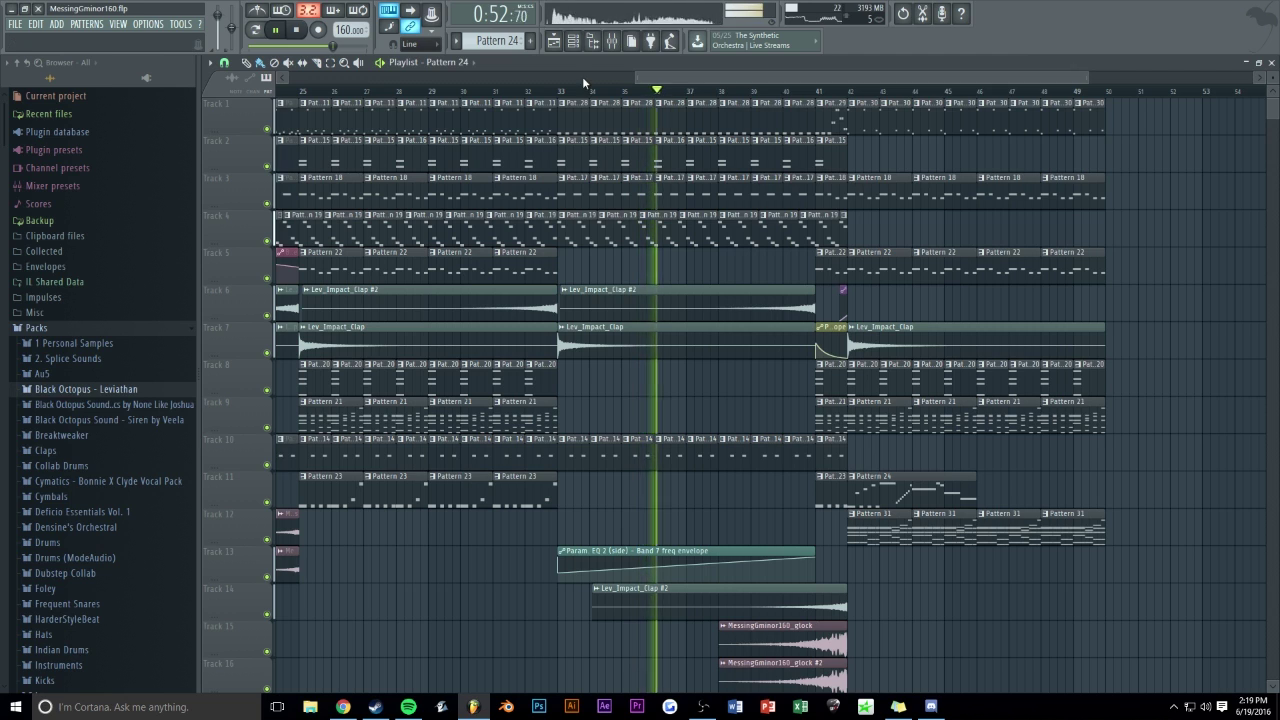
# - Make the track 1 drum clip at bar 36 unique, add a D3 note on step 15 lasting until the bar's end, and play it
pyautogui.press('space')
pyautogui.click(659, 103)
pyautogui.click(688, 177)
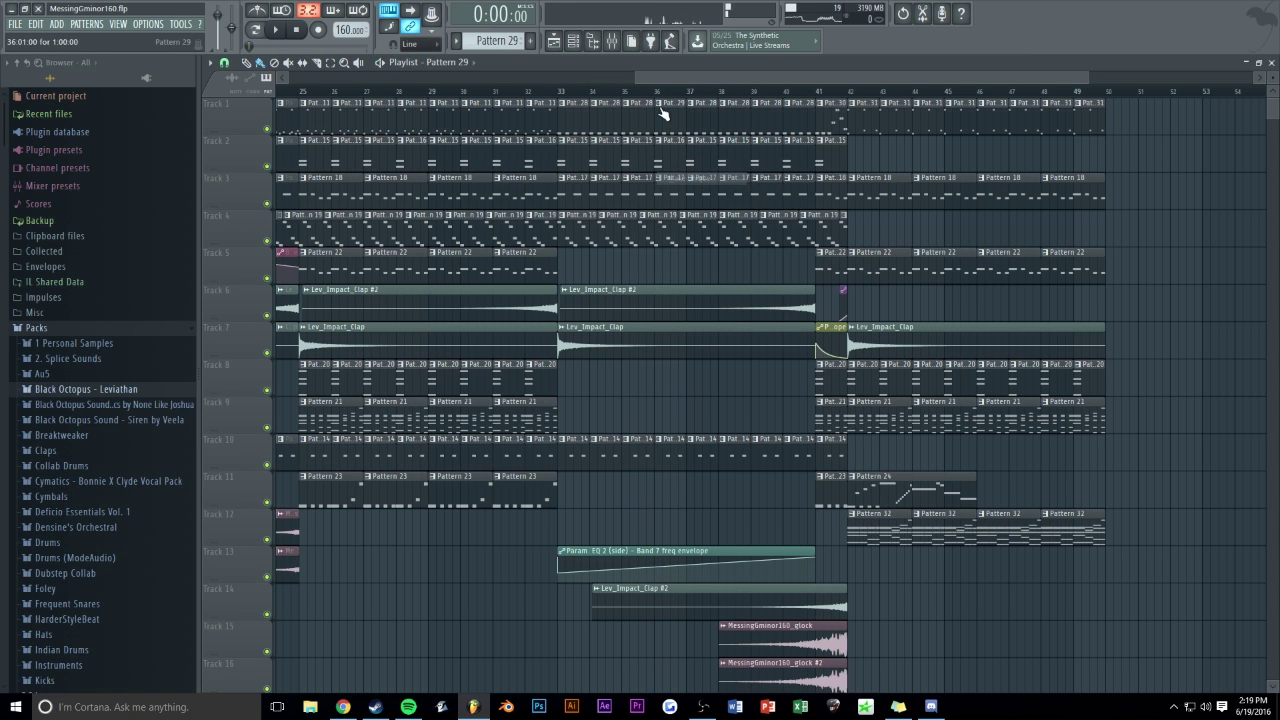
pyautogui.doubleClick(664, 119)
pyautogui.scroll(-10, 546, 280)
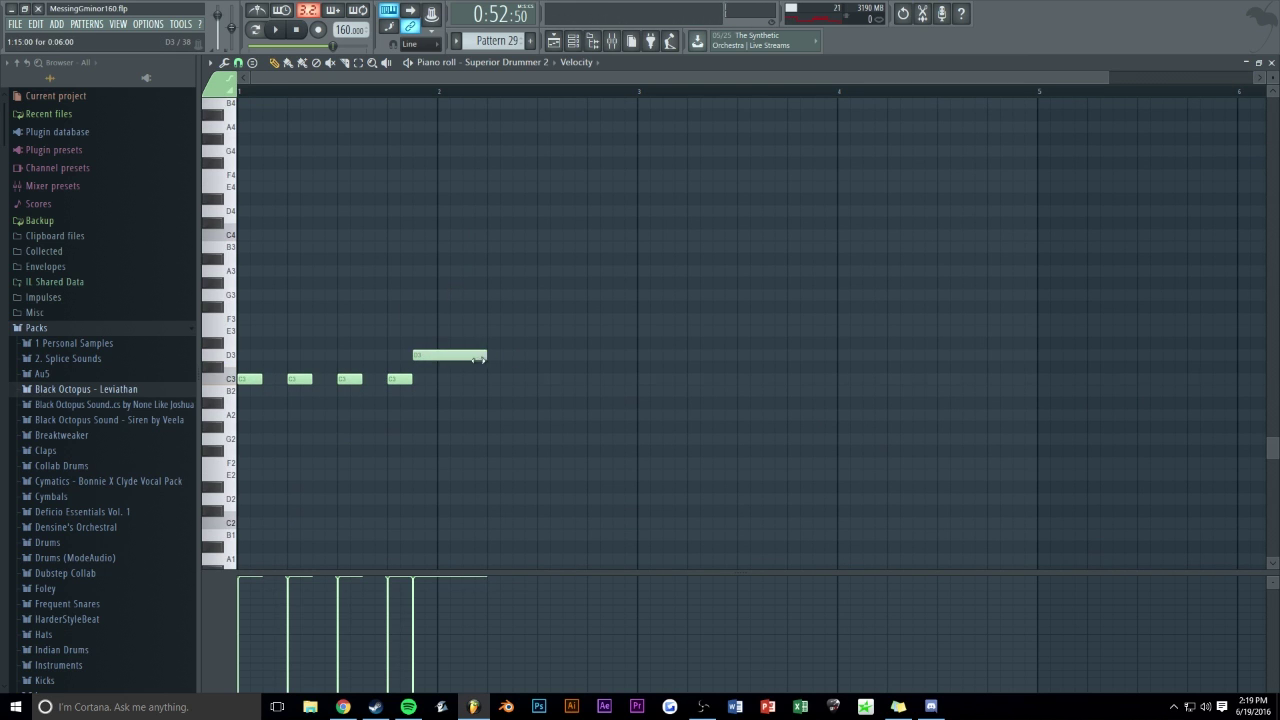
pyautogui.moveTo(486, 360); pyautogui.dragTo(438, 354)
pyautogui.press('space')
pyautogui.press('Escape')
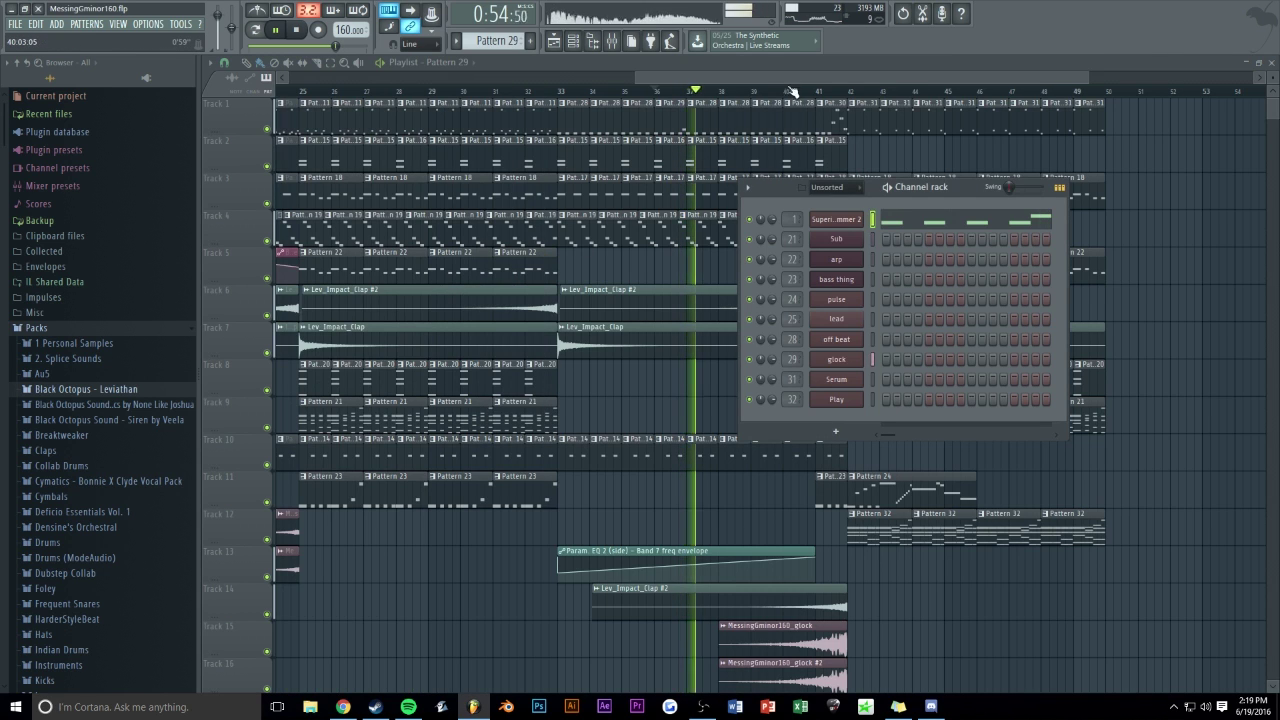
# - Make another track 1 drum clip before bar 41 unique and add a D3 fill across beats 3 and 4, with softer hits on steps 11 and 12
pyautogui.click(789, 79)
pyautogui.scroll(4, 780, 77)
pyautogui.press('space')
pyautogui.click(641, 104)
pyautogui.click(682, 179)
pyautogui.doubleClick(668, 118)
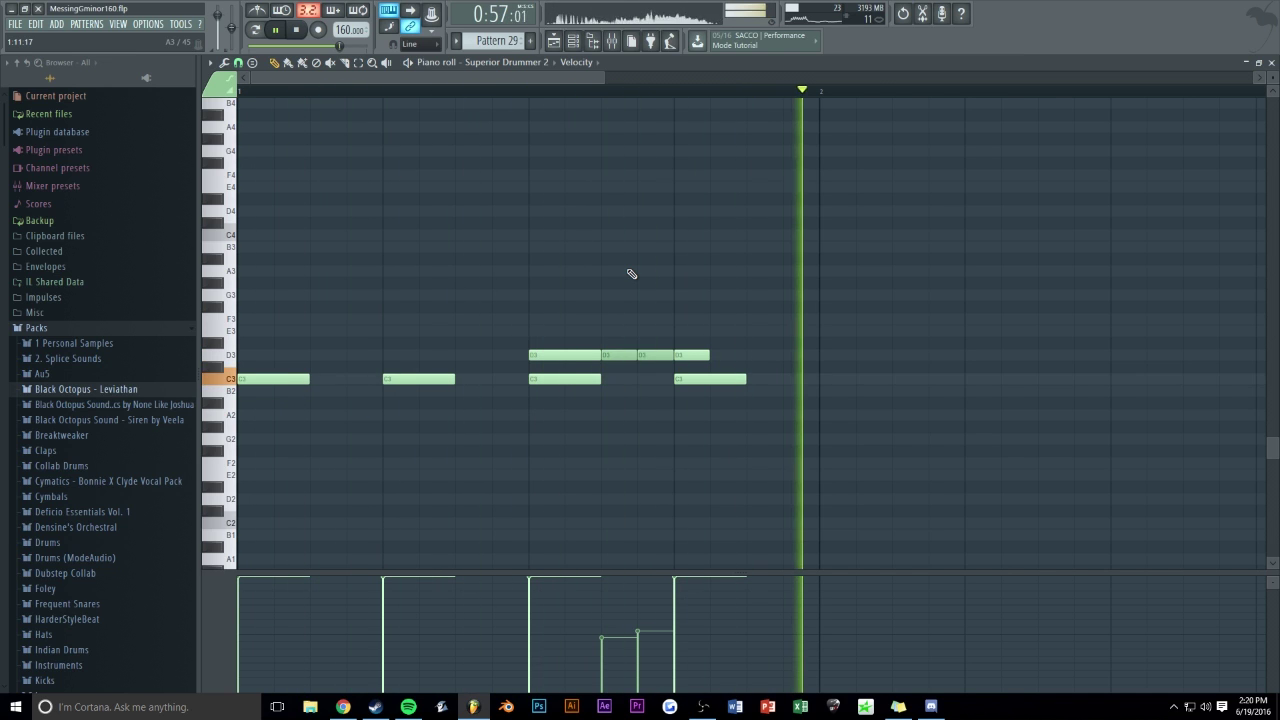
# - Add a D3 note on step 15 of the Pattern 29 drum fill and return to the playlist
pyautogui.press('space')
pyautogui.click(764, 366)
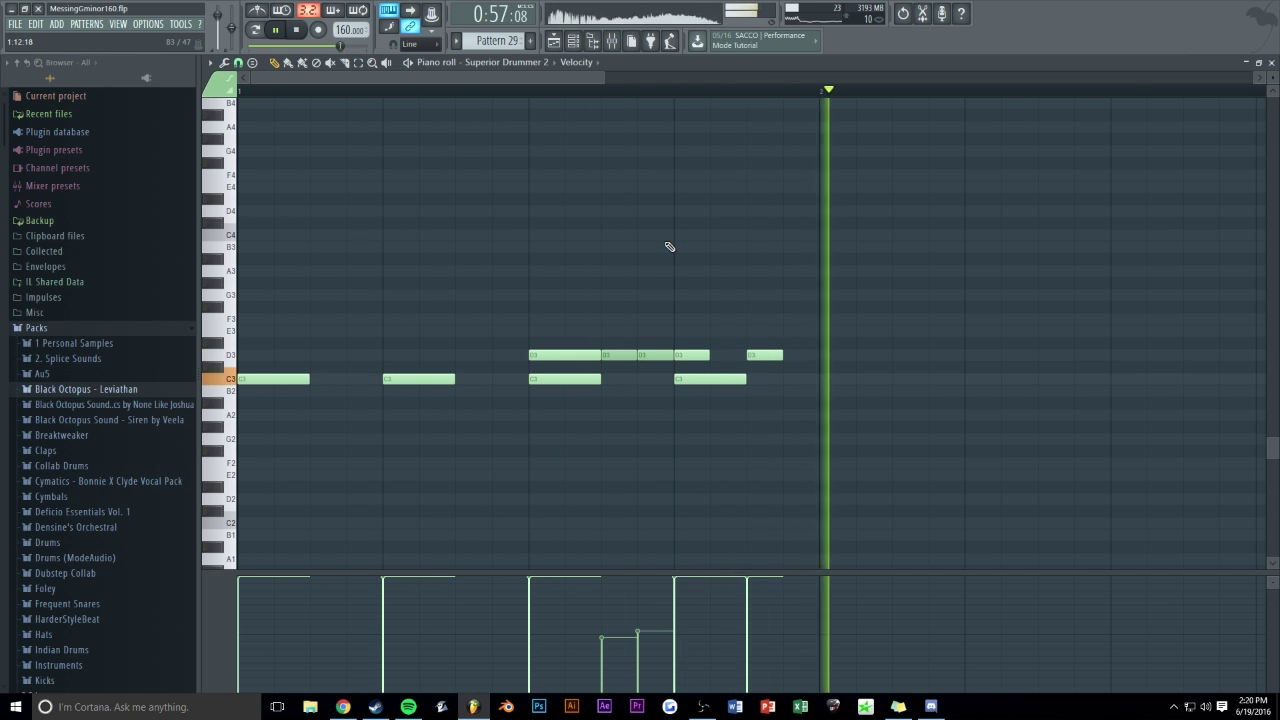
pyautogui.press('Escape')
pyautogui.moveTo(846, 78); pyautogui.dragTo(856, 79)
pyautogui.press('space')
# - Open the notes of another track 1 drum clip, add a D3 hit among the C3 notes, and play it
pyautogui.click(746, 104)
pyautogui.click(775, 180)
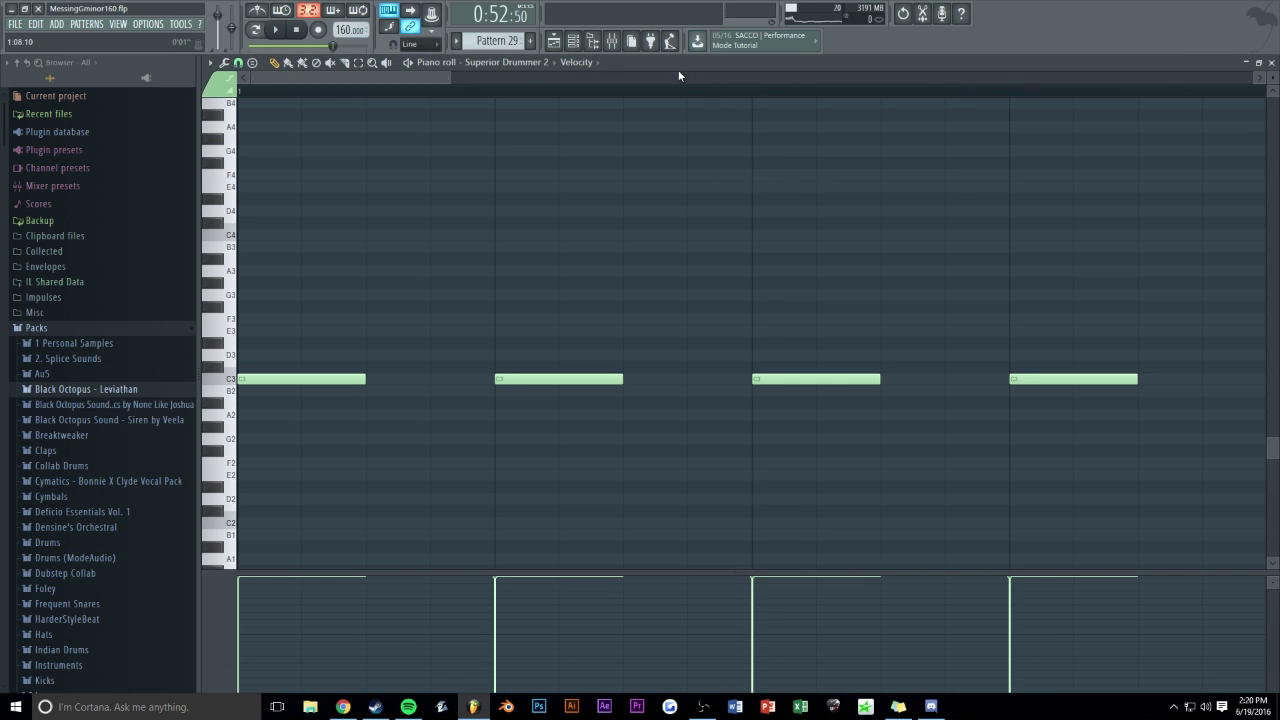
pyautogui.click(560, 353)
pyautogui.press('space')
pyautogui.press('Escape')
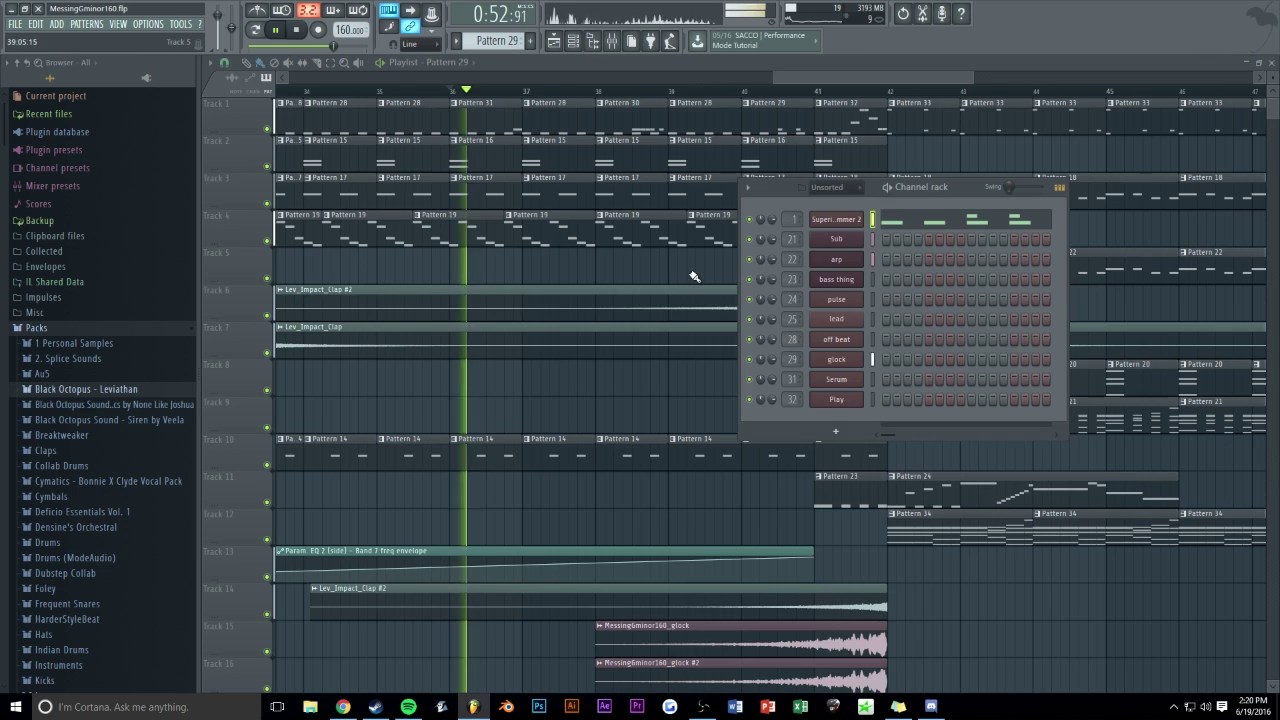
# - Play the arrangement from bar 40 through the fill into the drop
pyautogui.rightClick(664, 268)
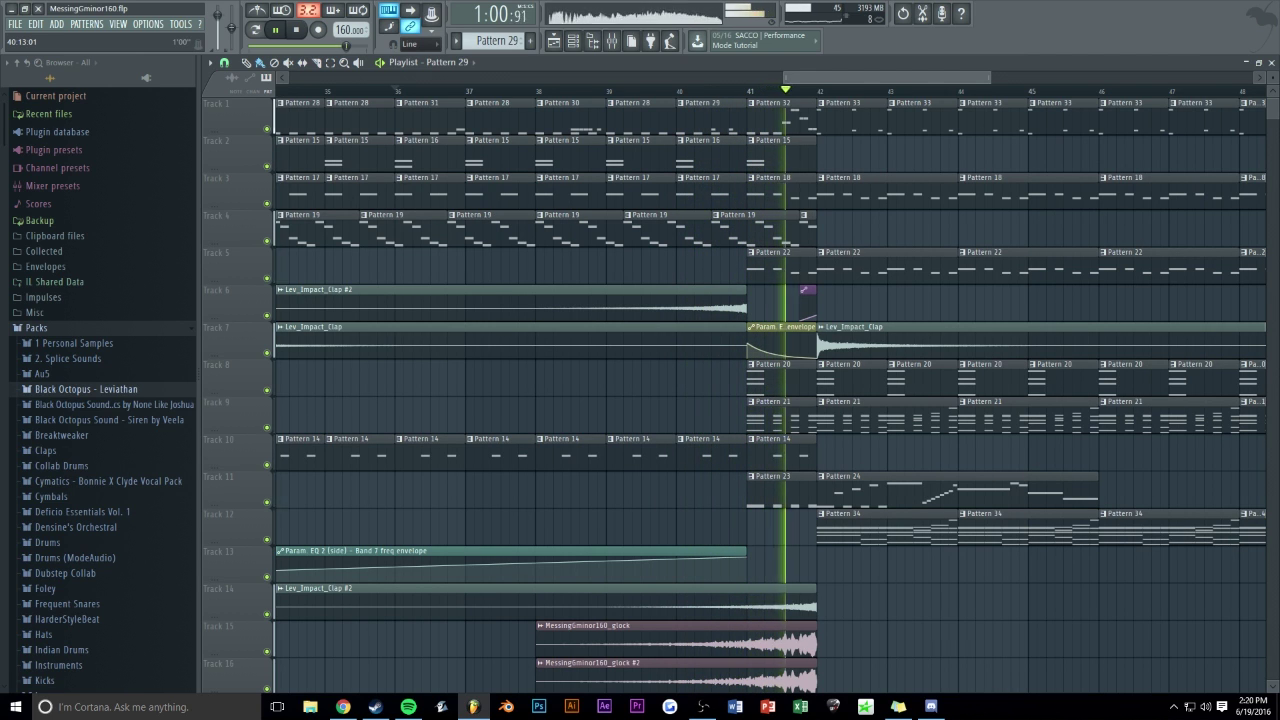
pyautogui.click(688, 91)
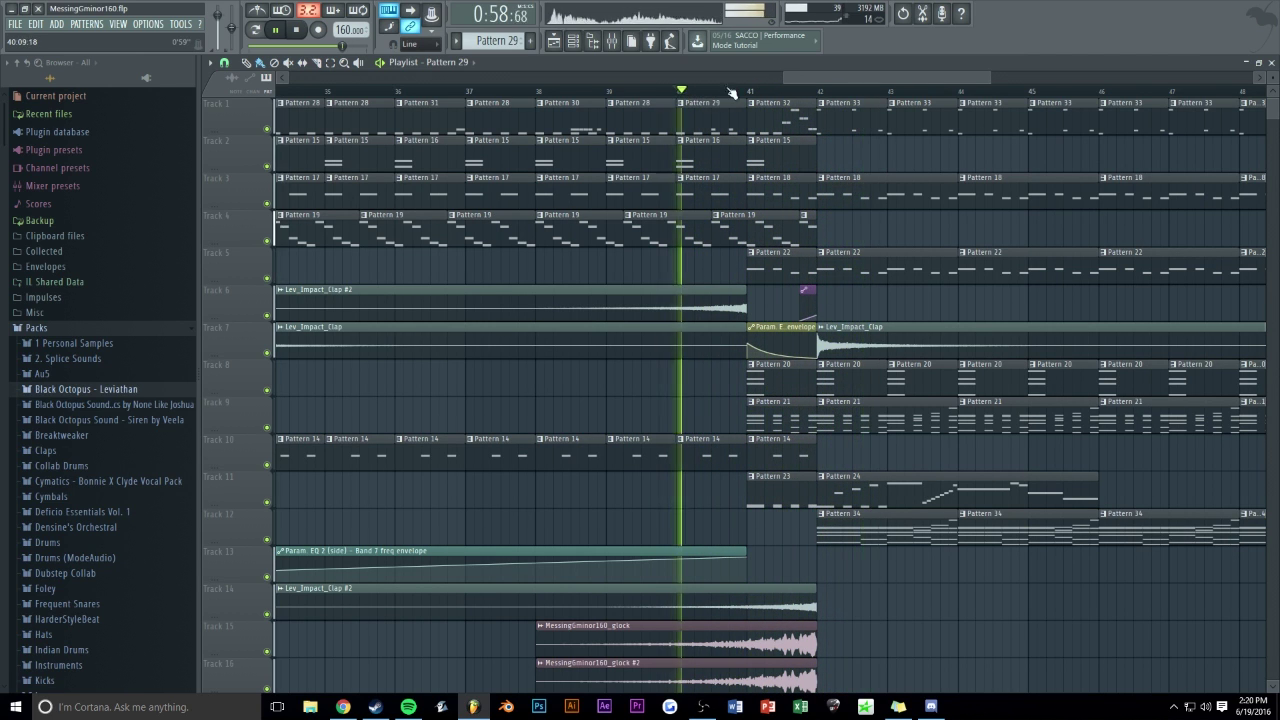
pyautogui.moveTo(812, 77); pyautogui.dragTo(812, 88)
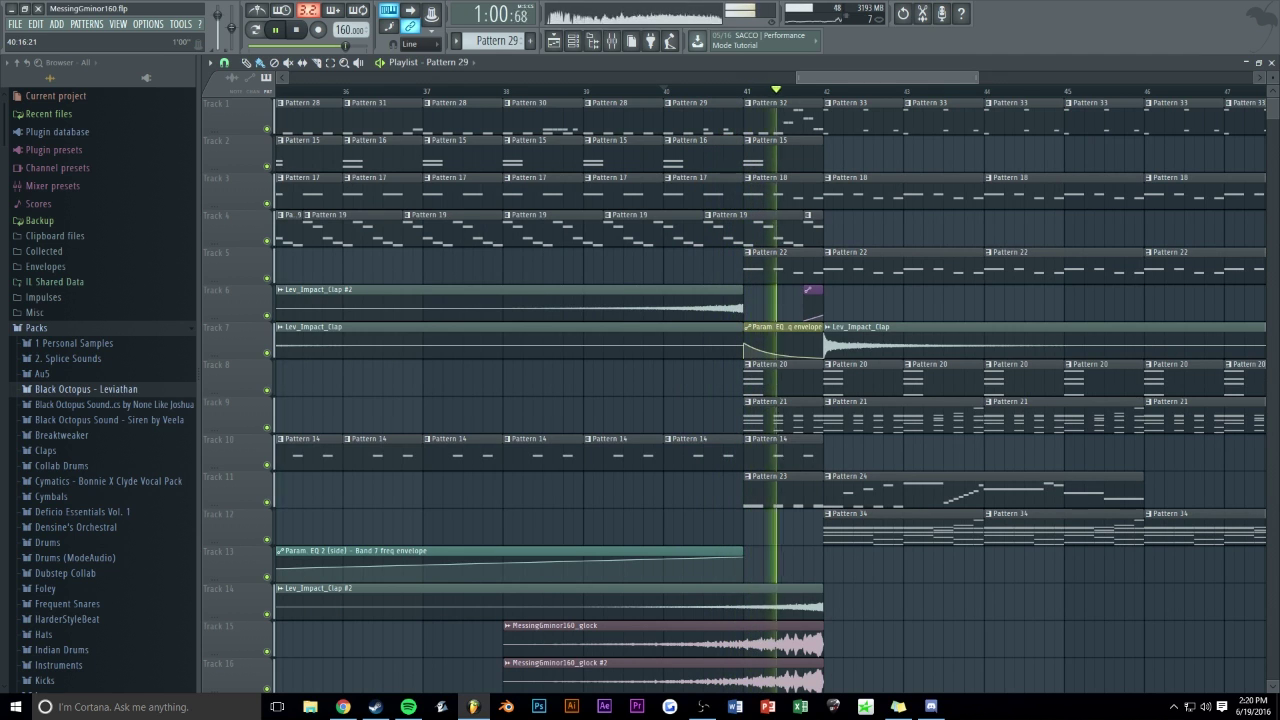
pyautogui.scroll(-3, 886, 390)
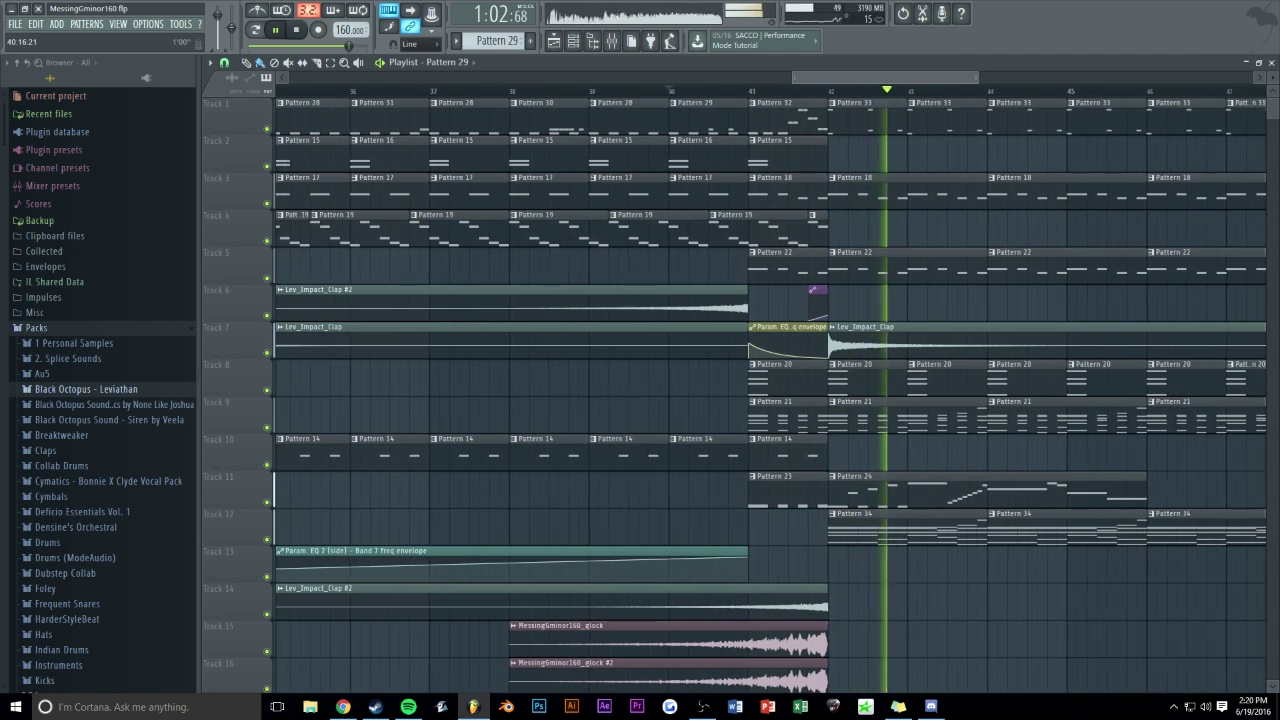
# - Place the side EQ's Band 1 frequency envelope on track 19 from bar 33, moving its peak to bar 41 and curving the rise
pyautogui.moveTo(886, 77); pyautogui.dragTo(836, 100)
pyautogui.scroll(-5, 1004, 369)
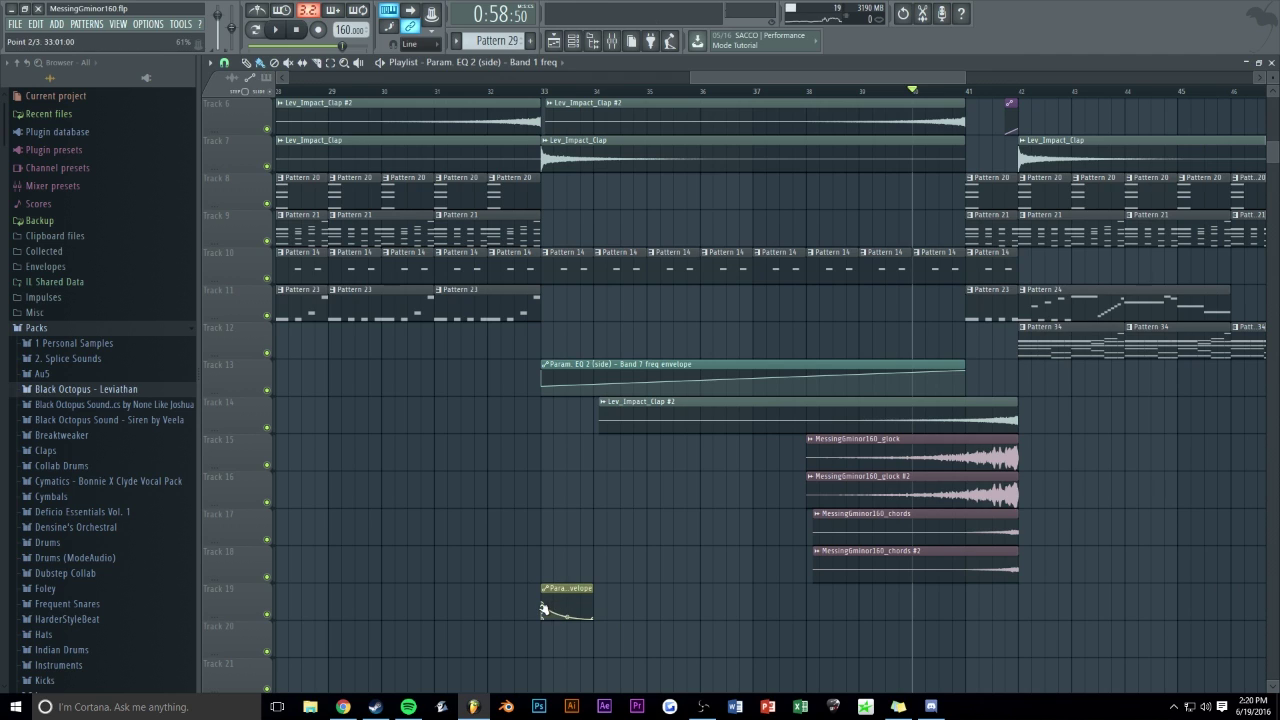
pyautogui.moveTo(557, 605); pyautogui.dragTo(882, 606)
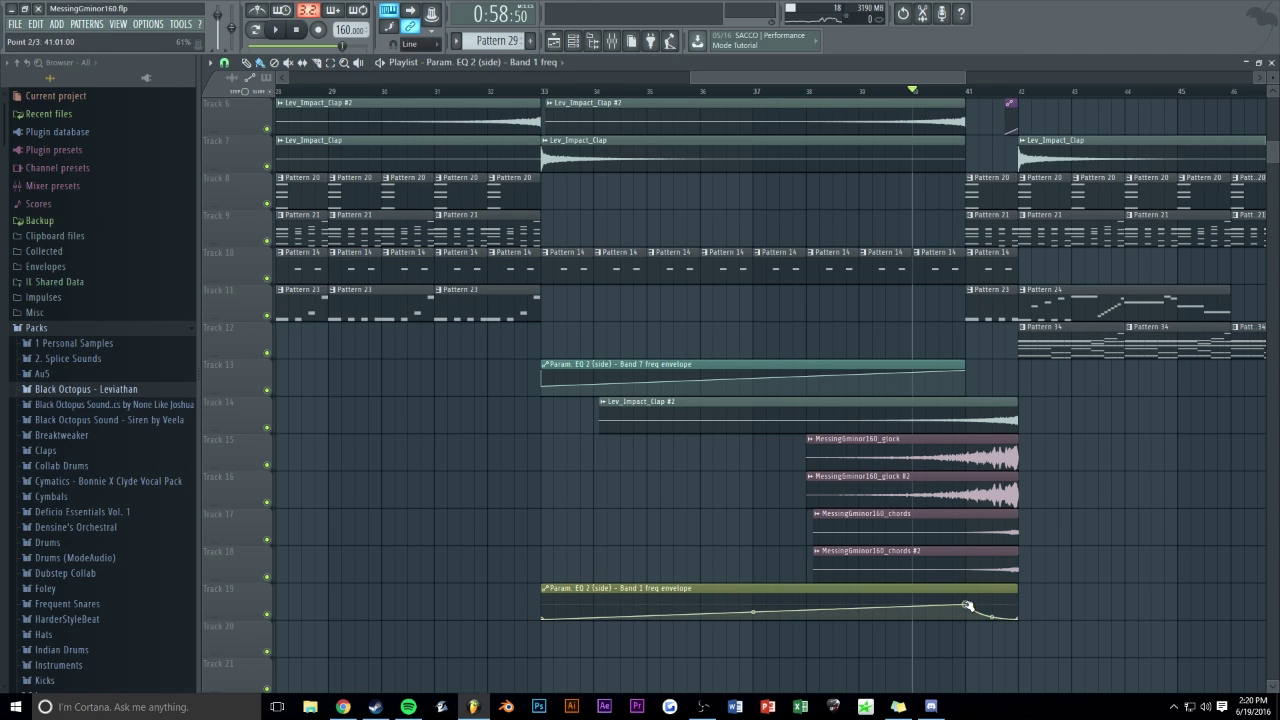
pyautogui.moveTo(753, 613); pyautogui.dragTo(753, 650)
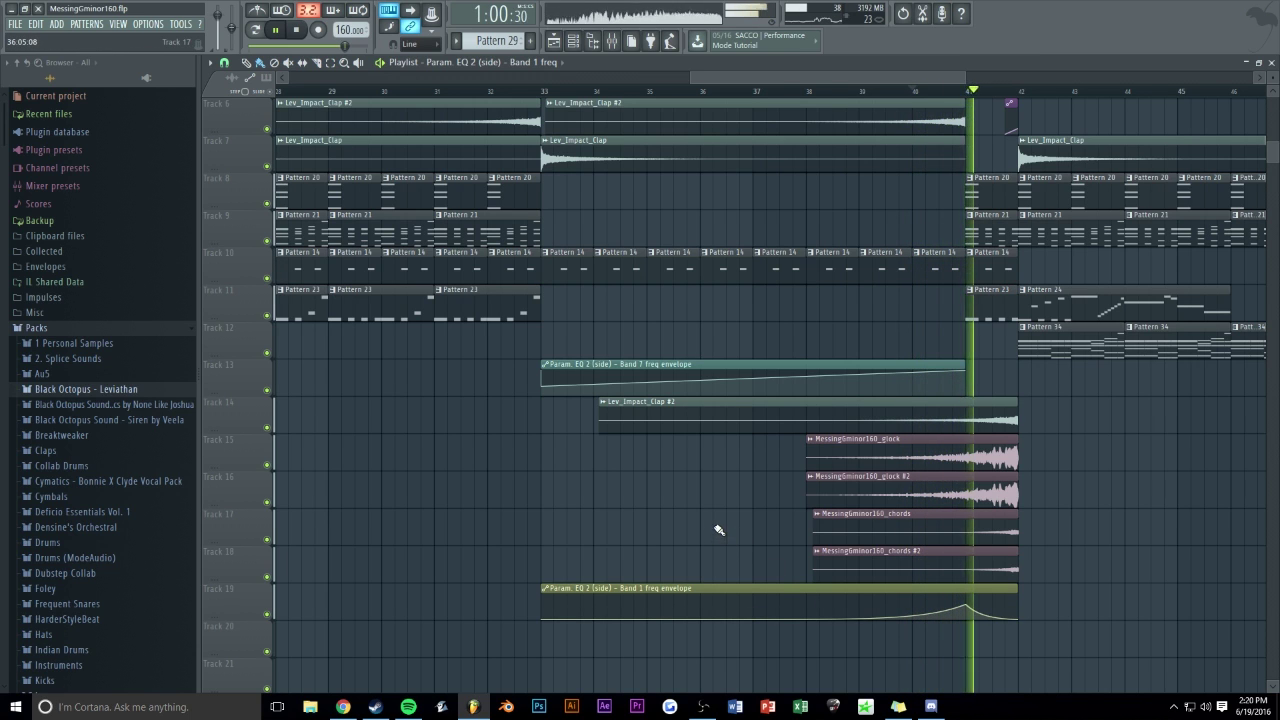
# - Select bars 33 to 41 and load Fruity parametric EQ 2 in slot 2 of the drums mixer track with Band 1 as high pass
pyautogui.moveTo(543, 95); pyautogui.dragTo(1005, 113)
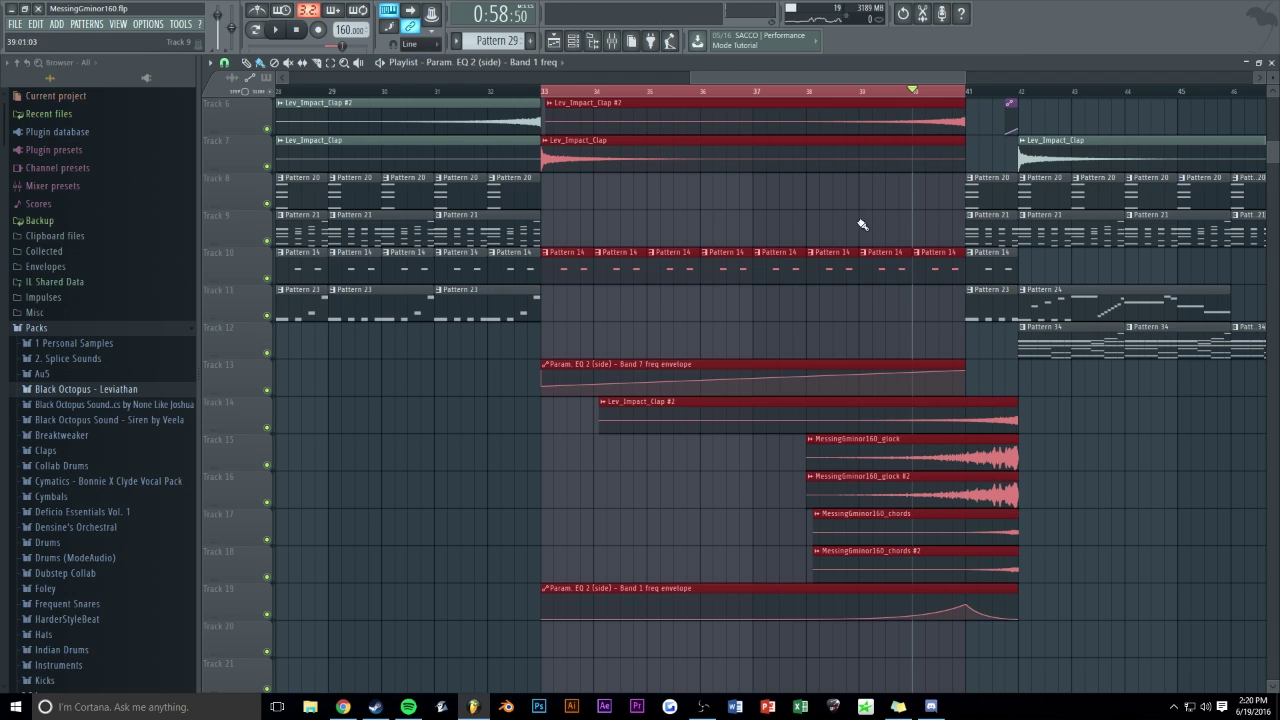
pyautogui.keyDown('ctrl'); pyautogui.click(865, 222); pyautogui.keyUp('ctrl')
pyautogui.click(612, 41)
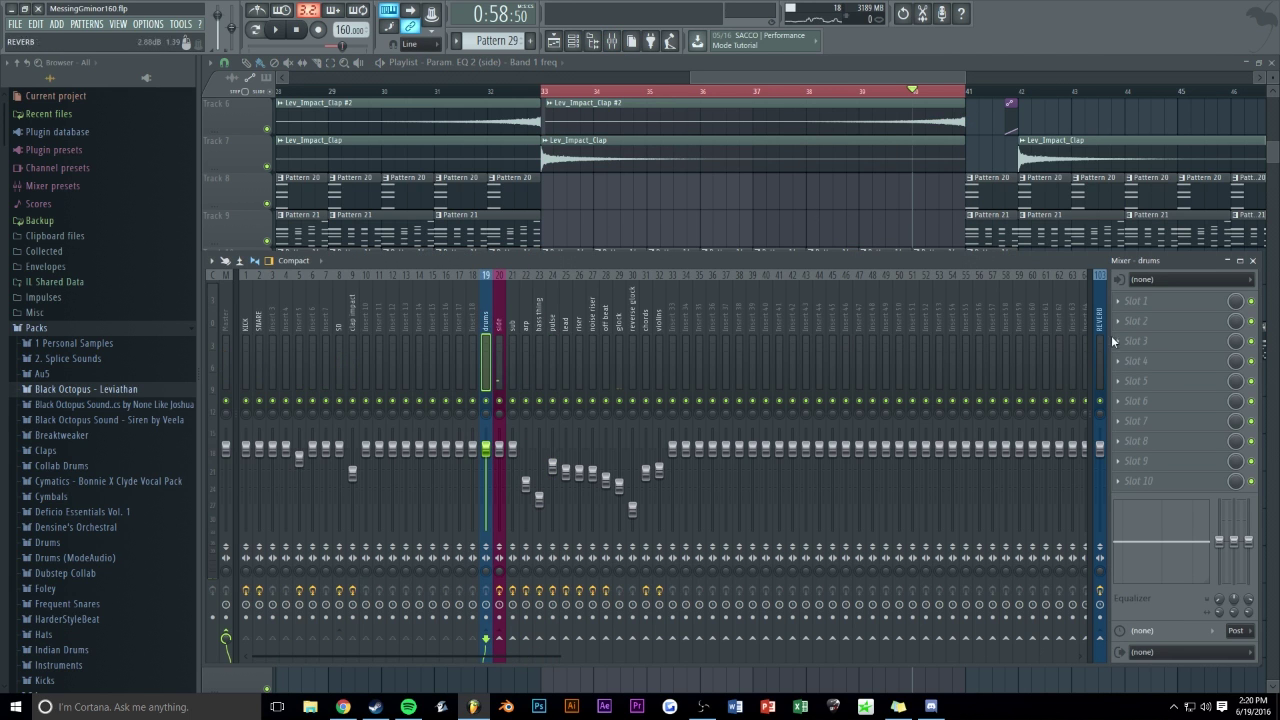
pyautogui.click(1127, 319)
pyautogui.click(1124, 590)
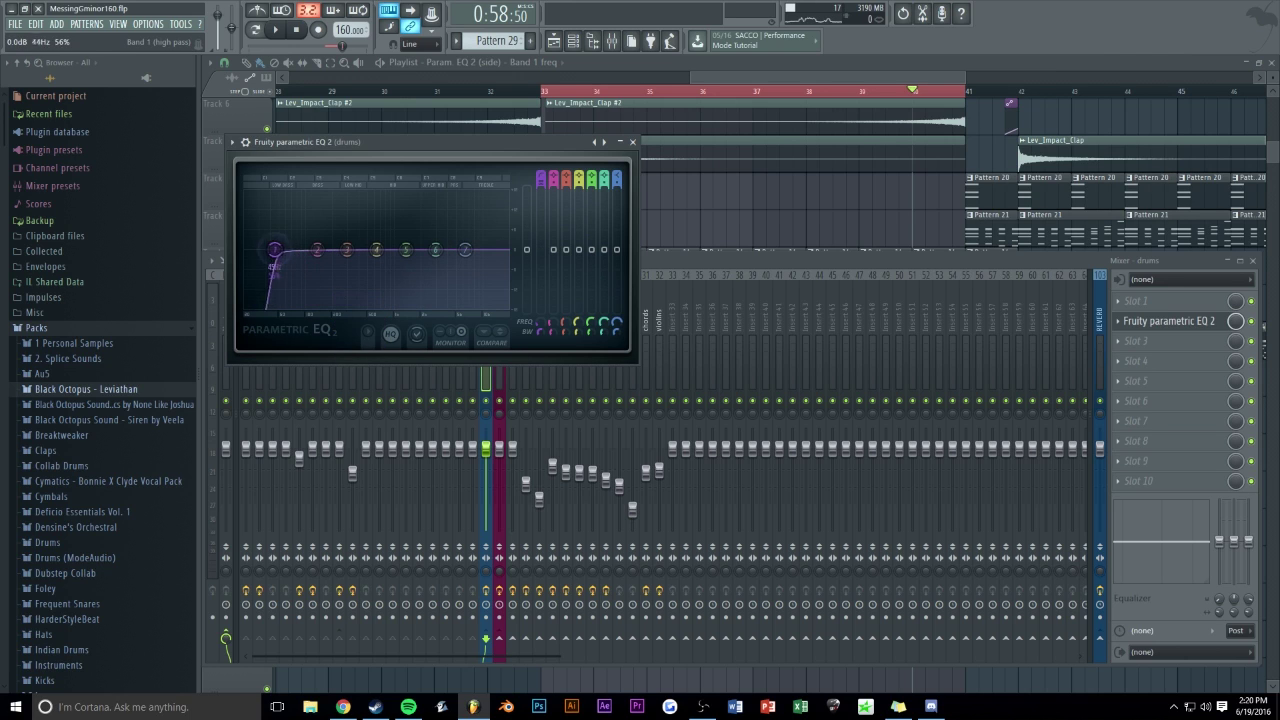
# - Create a drums EQ Band 1 frequency automation clip on track 20, rising to bar 41 and falling until bar 42, then save and play
pyautogui.rightClick(542, 331)
pyautogui.click(576, 411)
pyautogui.moveTo(697, 184); pyautogui.dragTo(703, 634)
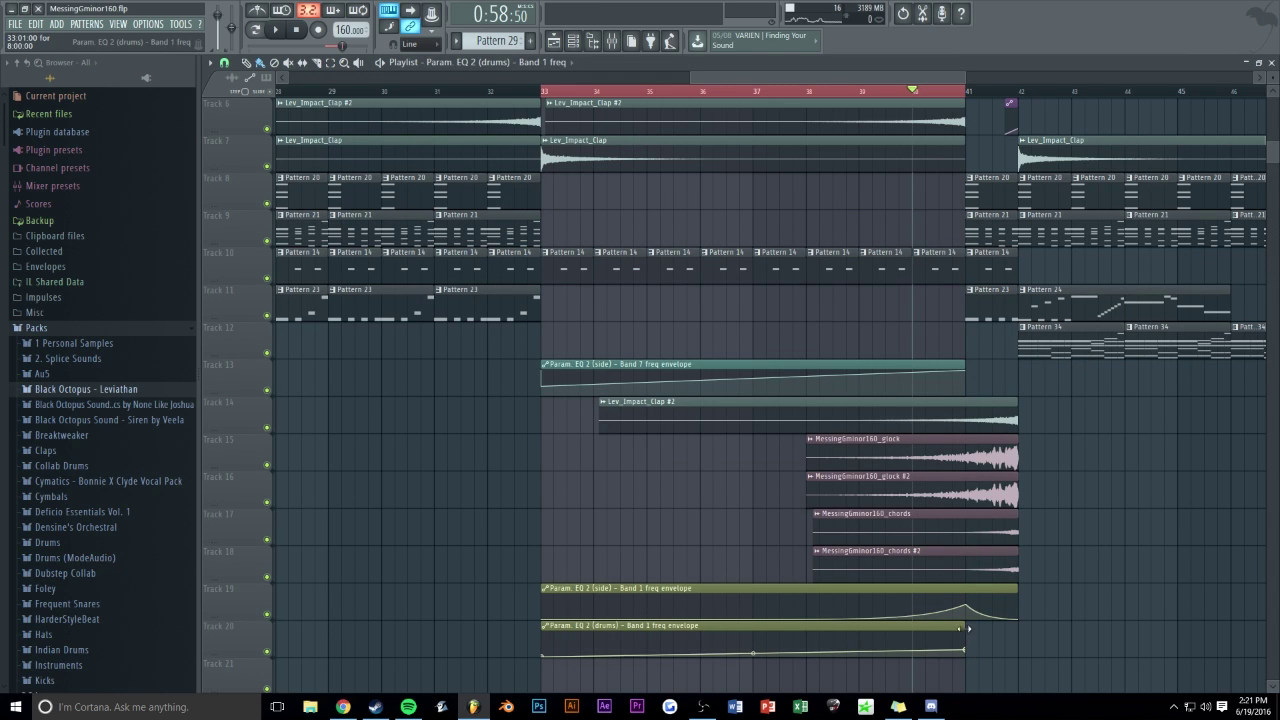
pyautogui.hotkey('ctrl', 's')
pyautogui.press('space')
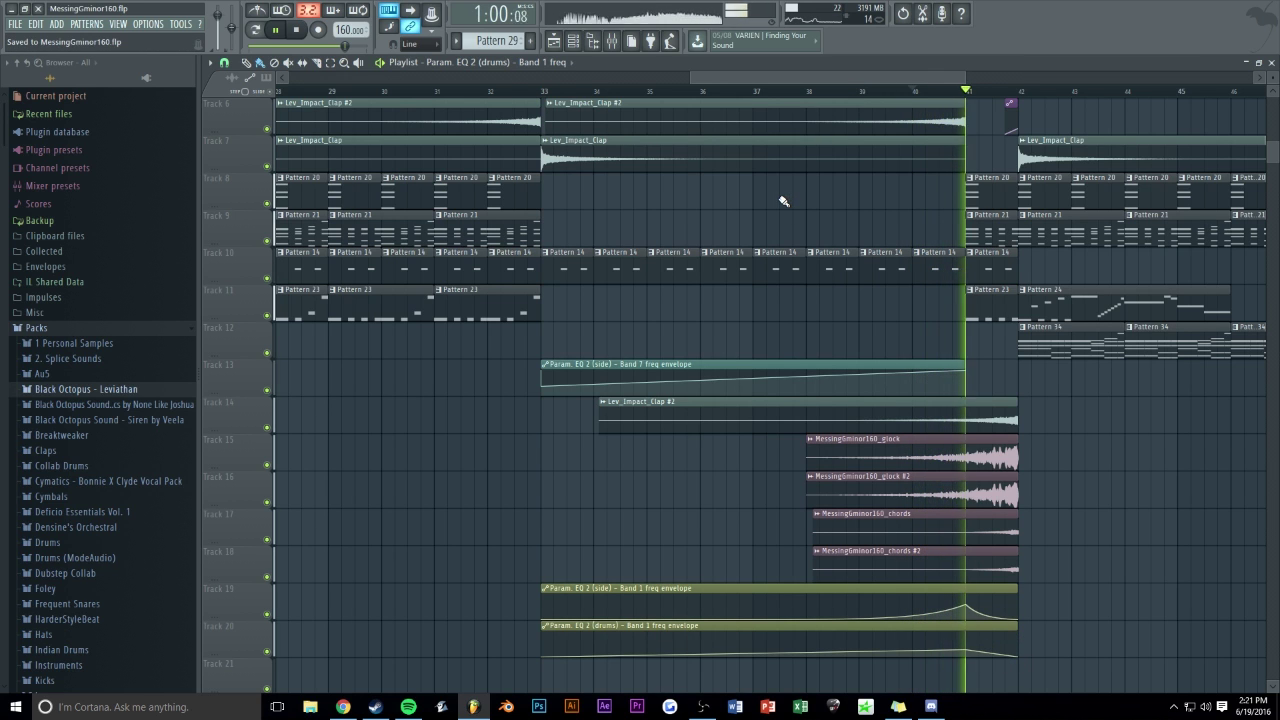
# - Listen to the drop while viewing the whole arrangement, then stop playback
pyautogui.moveTo(963, 78); pyautogui.dragTo(1252, 78)
pyautogui.scroll(5, 950, 141)
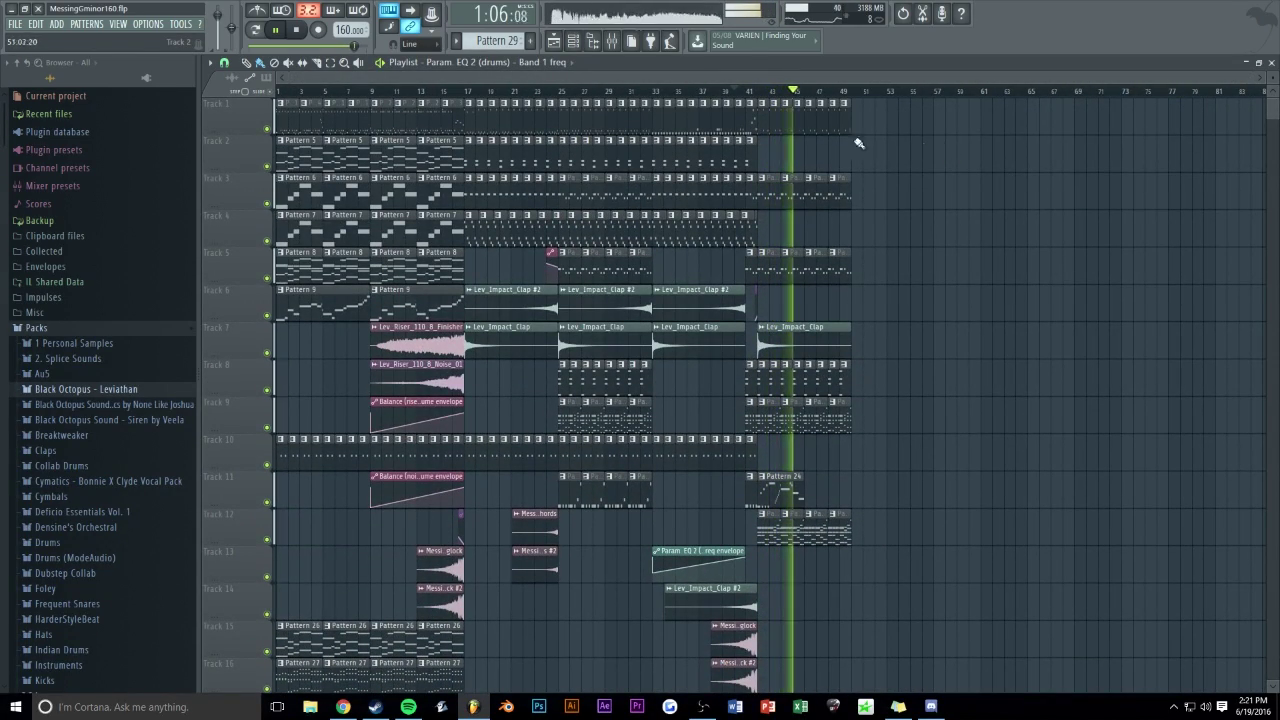
pyautogui.scroll(5, 772, 500)
pyautogui.press('space')
# - Extend the Pattern 24 lead melody with a one-bar C6 note at bar 5 and a one-bar D6 note at bar 6
pyautogui.doubleClick(614, 495)
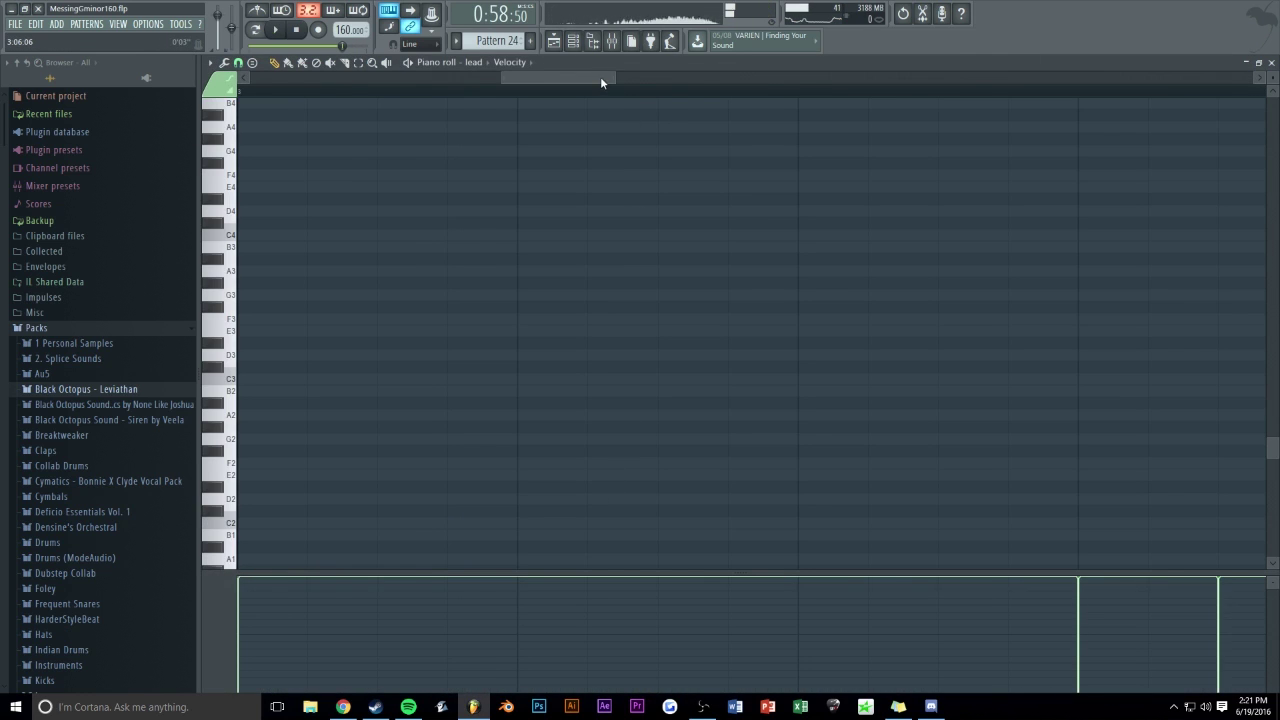
pyautogui.moveTo(601, 79); pyautogui.dragTo(460, 80)
pyautogui.scroll(-4, 573, 262)
pyautogui.press('space')
pyautogui.scroll(-2, 573, 262)
pyautogui.scroll(-4, 500, 171)
pyautogui.press('space')
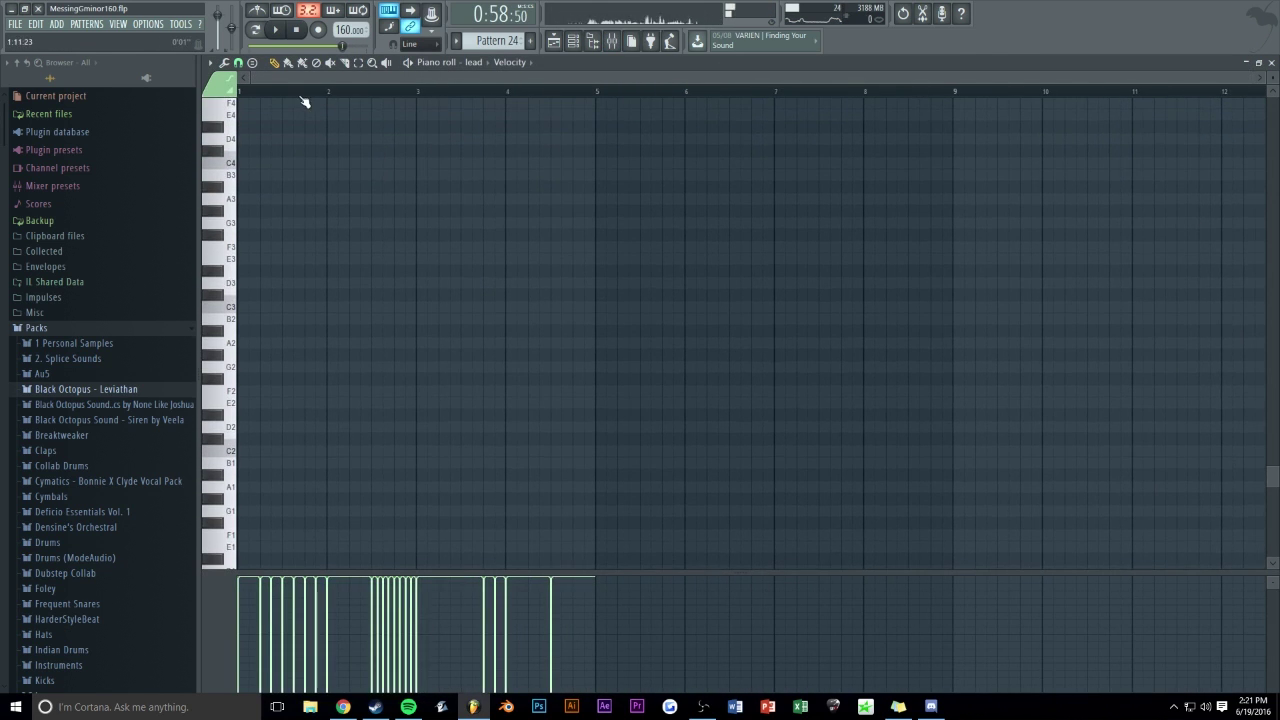
pyautogui.scroll(9, 403, 200)
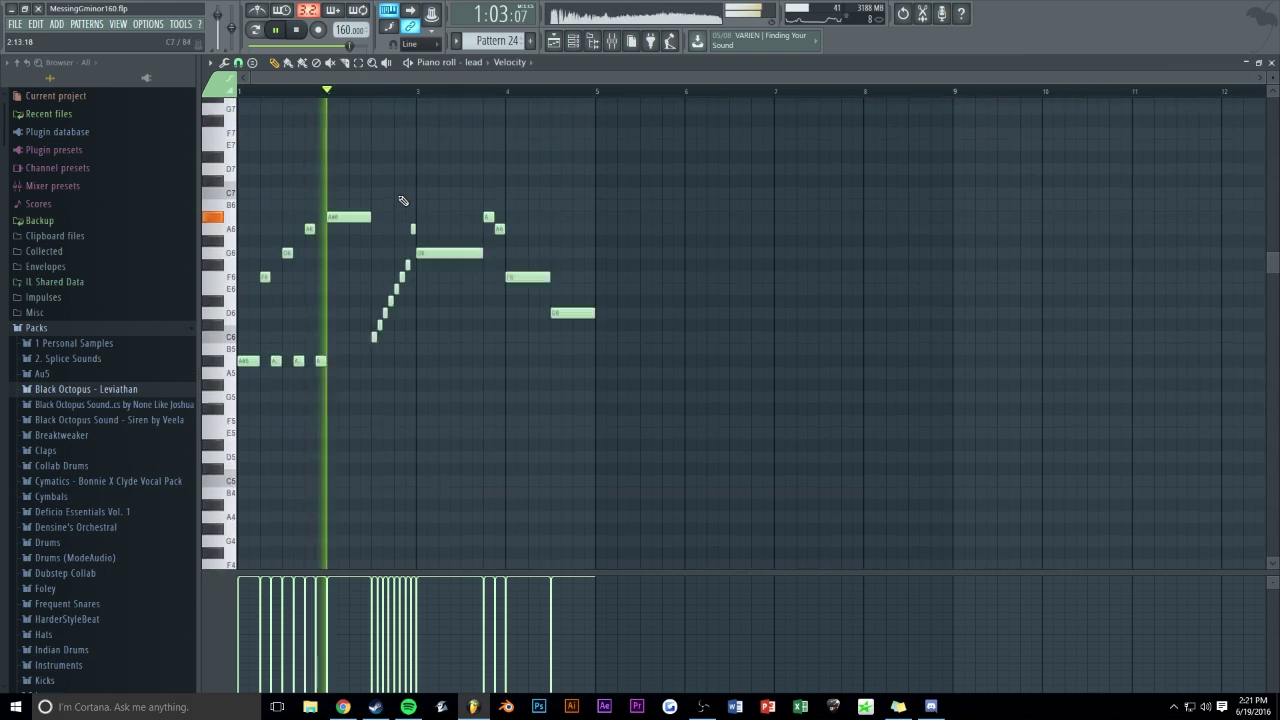
pyautogui.click(598, 312)
pyautogui.moveTo(602, 312); pyautogui.dragTo(686, 321)
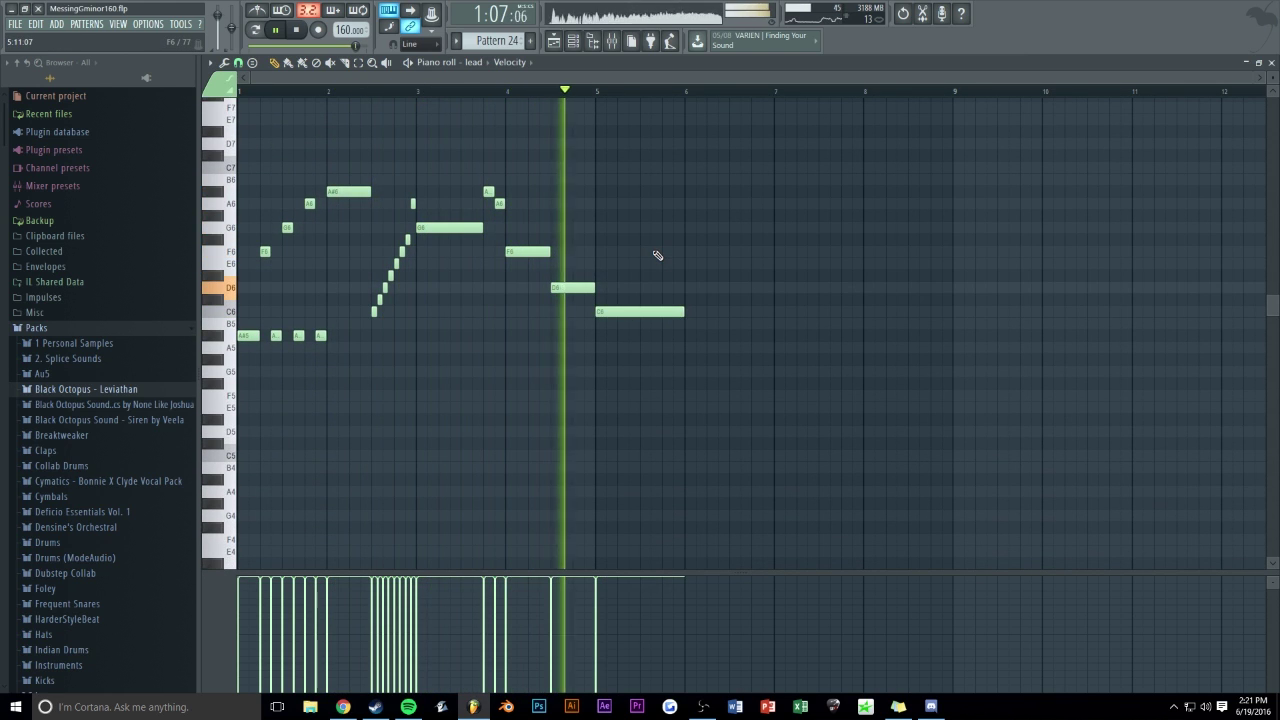
pyautogui.scroll(4, 666, 74)
pyautogui.click(806, 288)
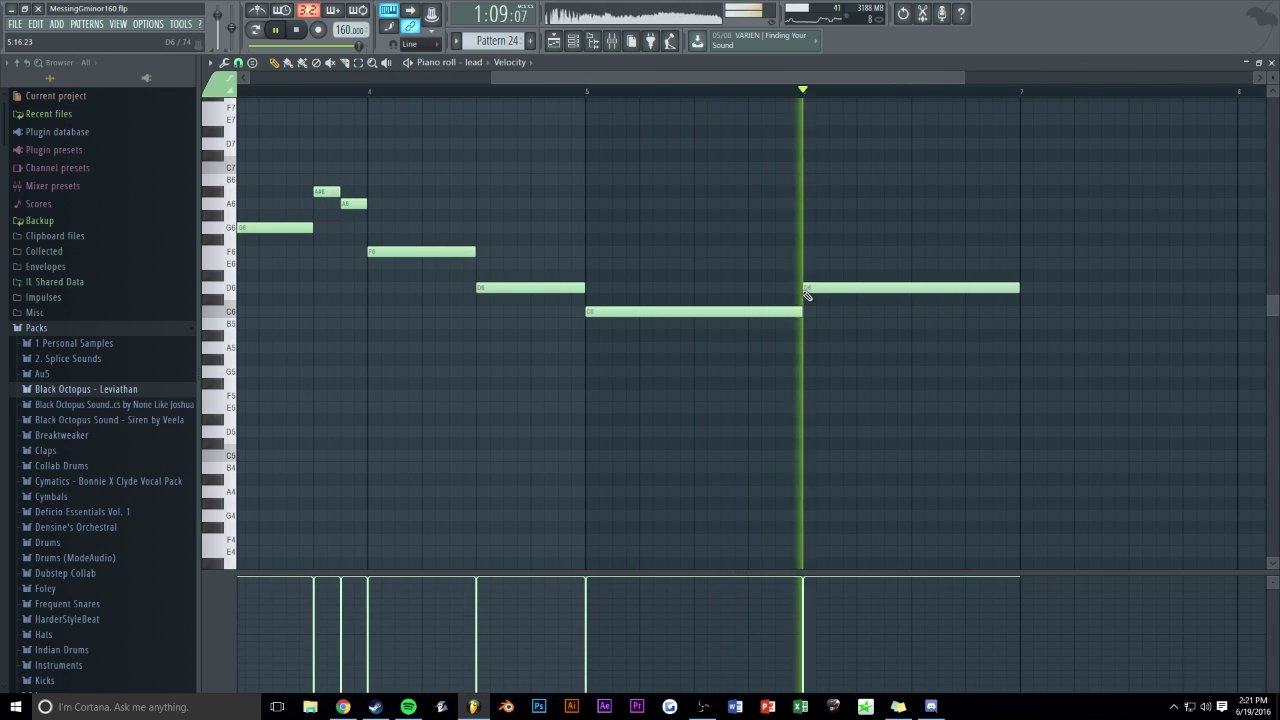
# - Play the lead from bar 5 and add a one-bar C7 note at bar 7 and a one-bar higher note at bar 8
pyautogui.moveTo(818, 80); pyautogui.dragTo(900, 80)
pyautogui.press('space')
pyautogui.press('space')
pyautogui.click(405, 92)
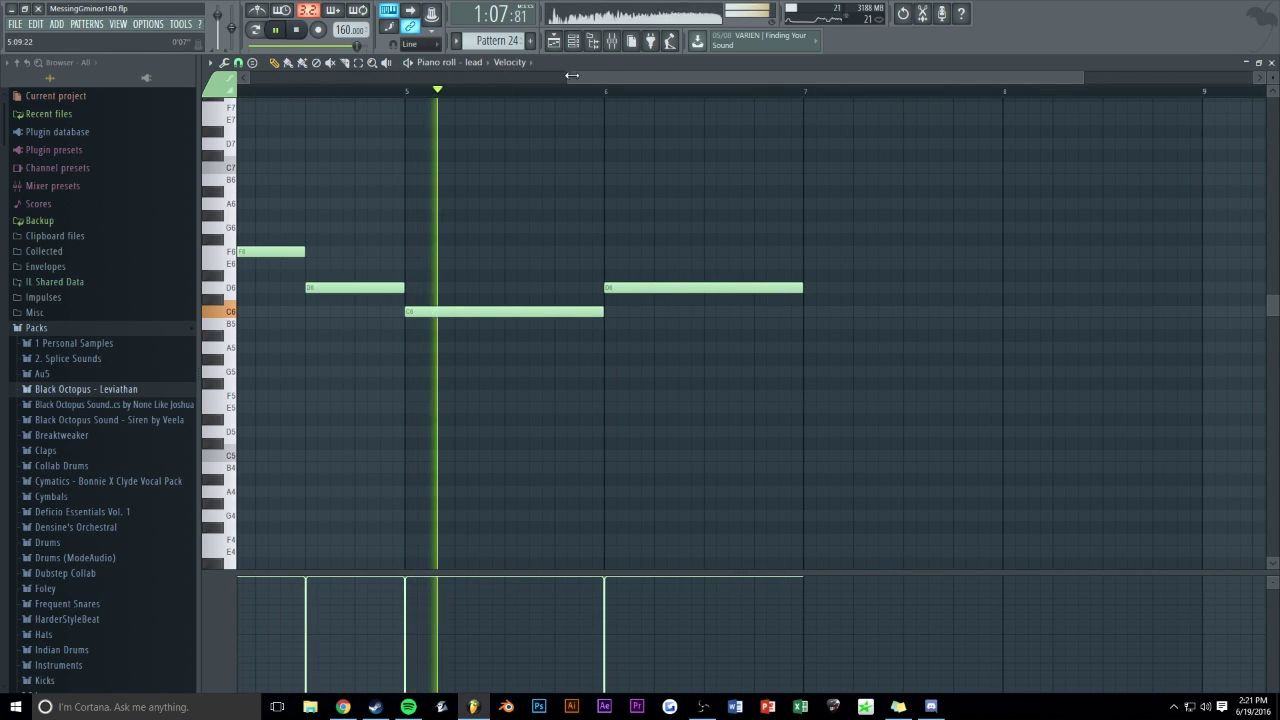
pyautogui.scroll(2, 380, 249)
pyautogui.click(352, 240)
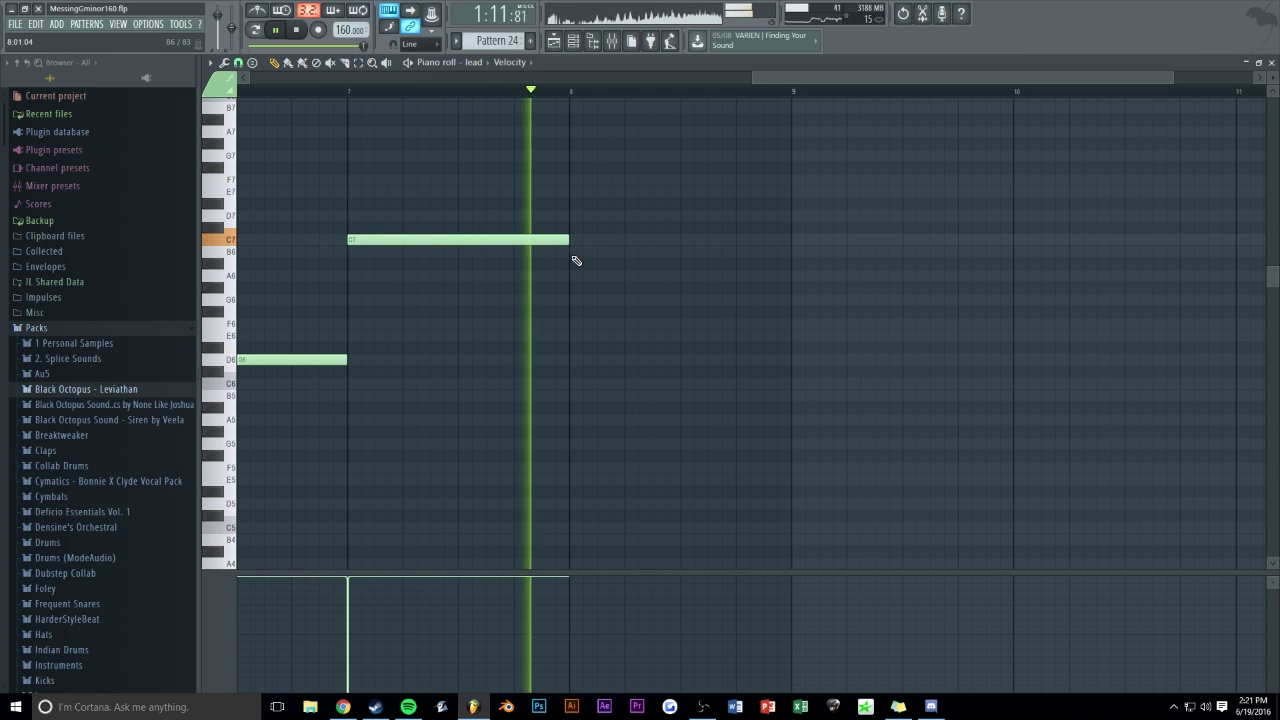
pyautogui.moveTo(776, 78)
pyautogui.mouseDown()
pyautogui.moveTo(624, 78)
pyautogui.moveTo(758, 77)
pyautogui.mouseUp()
# - Inspect the lead channel's Serum synth settings during playback
pyautogui.click(573, 41)
pyautogui.click(836, 320)
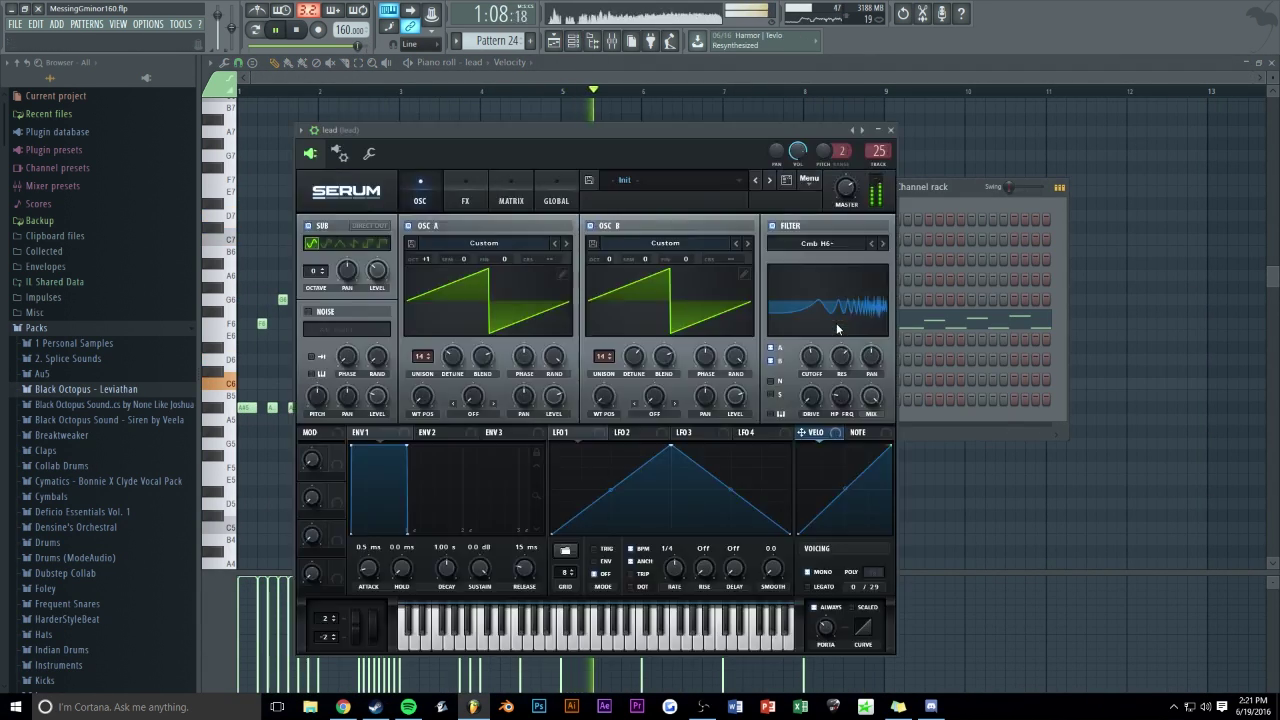
pyautogui.press('Escape')
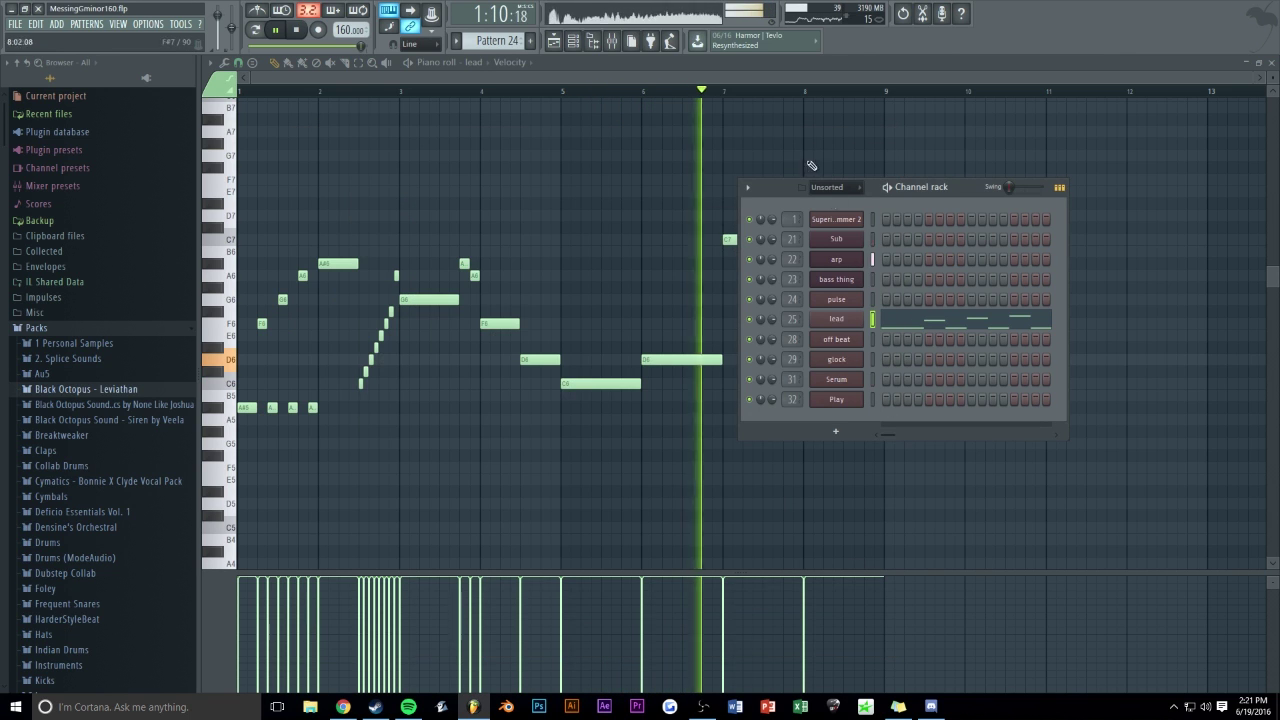
# - Select a short playlist range across the start of bar 45 and create an automation clip for the lead Serum's portamento time
pyautogui.click(695, 79)
pyautogui.press('space')
pyautogui.press('Escape')
pyautogui.moveTo(1115, 78); pyautogui.dragTo(941, 78)
pyautogui.moveTo(733, 91); pyautogui.dragTo(754, 92)
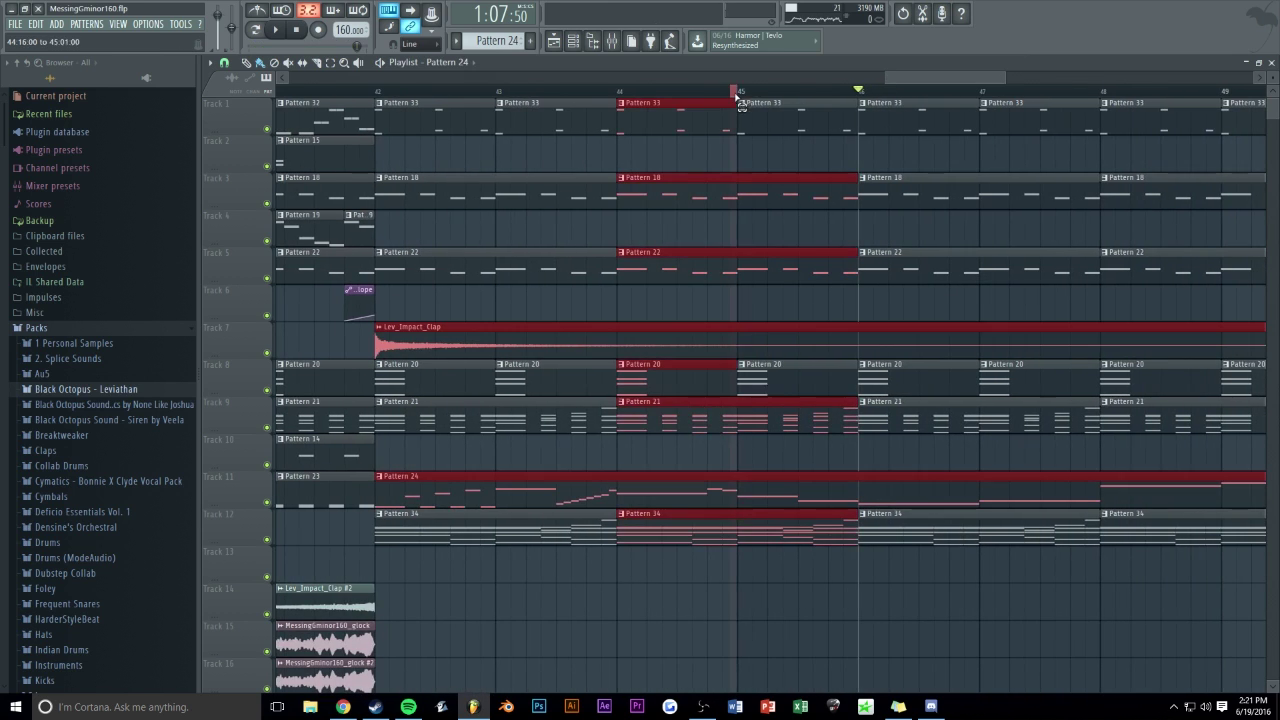
pyautogui.click(578, 44)
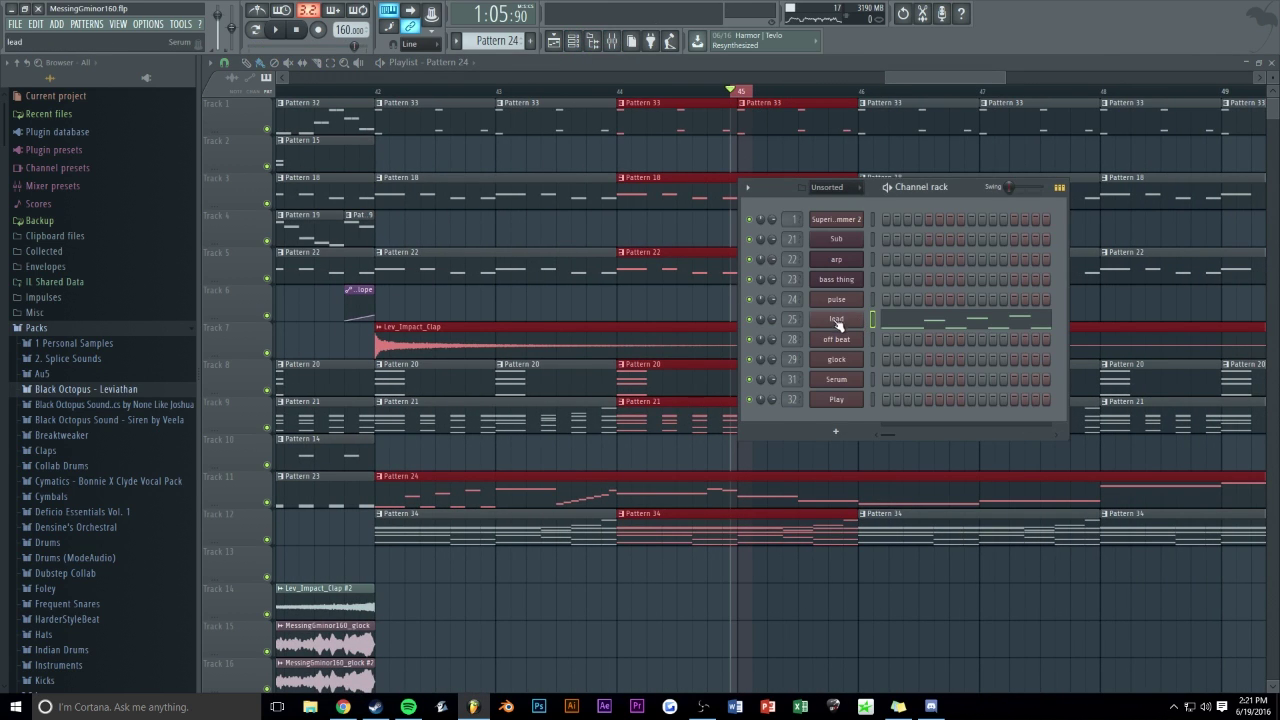
pyautogui.click(837, 320)
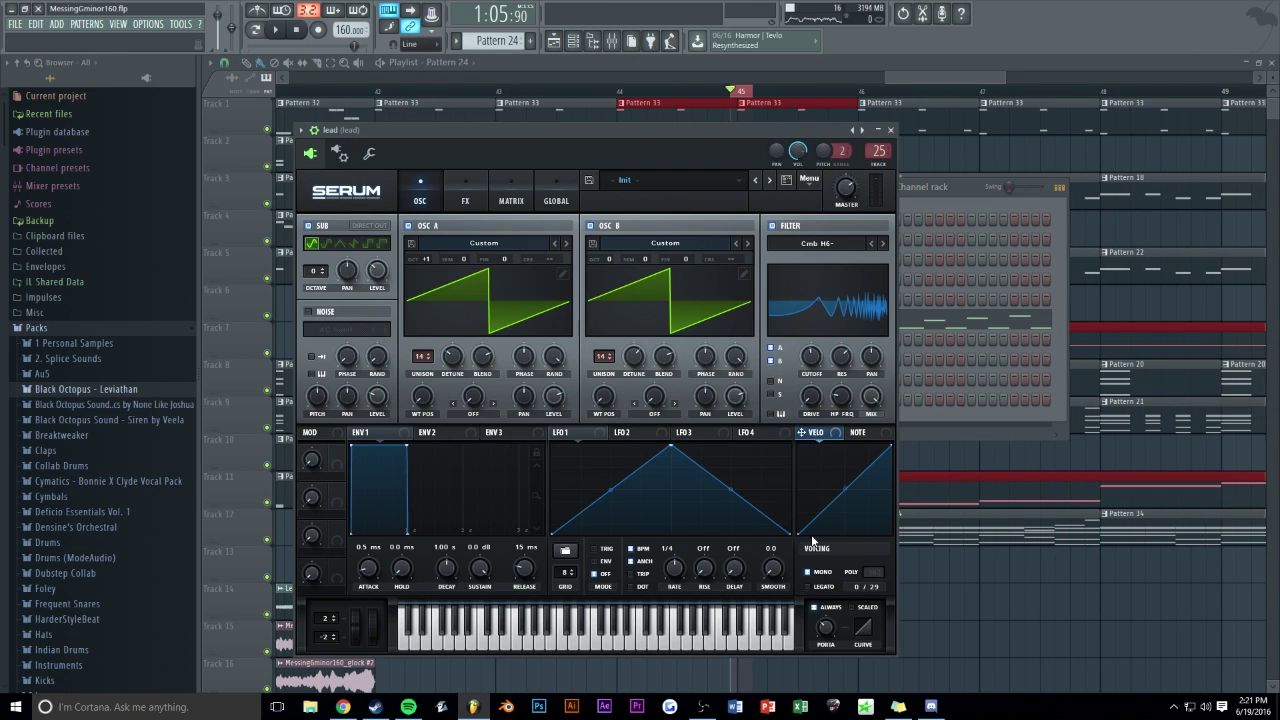
pyautogui.click(180, 24)
pyautogui.moveTo(221, 161)
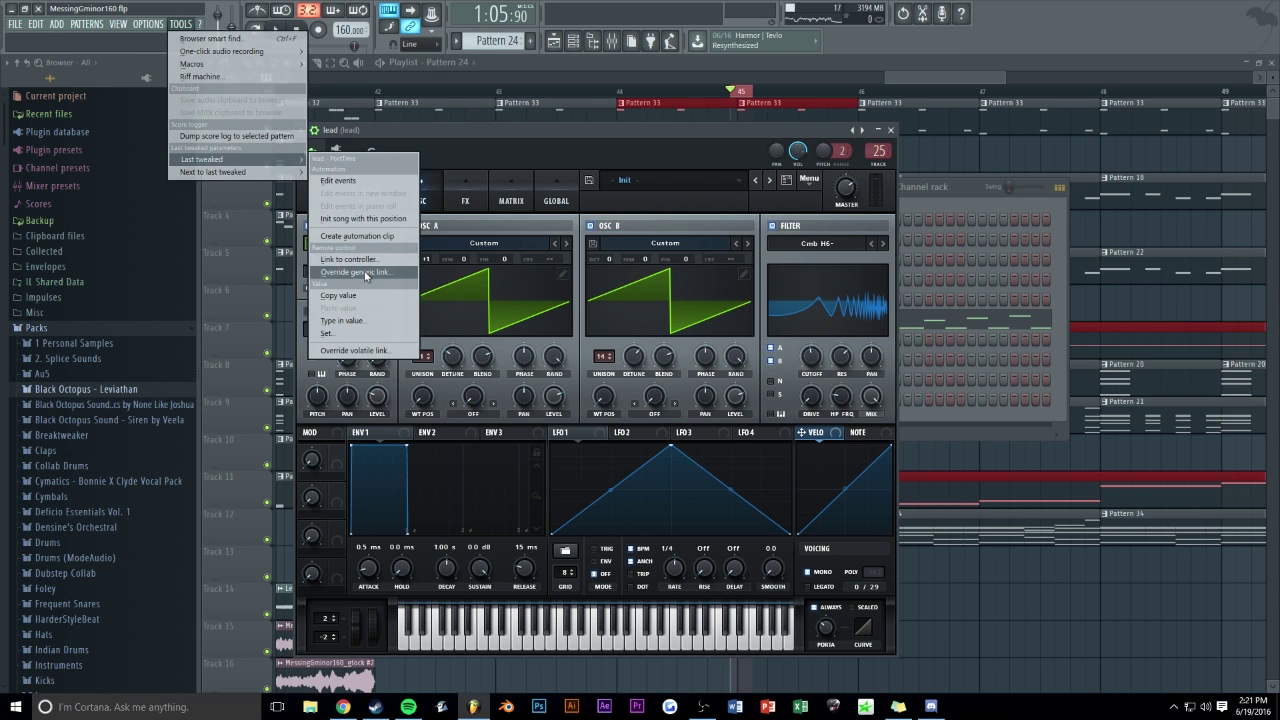
pyautogui.click(357, 236)
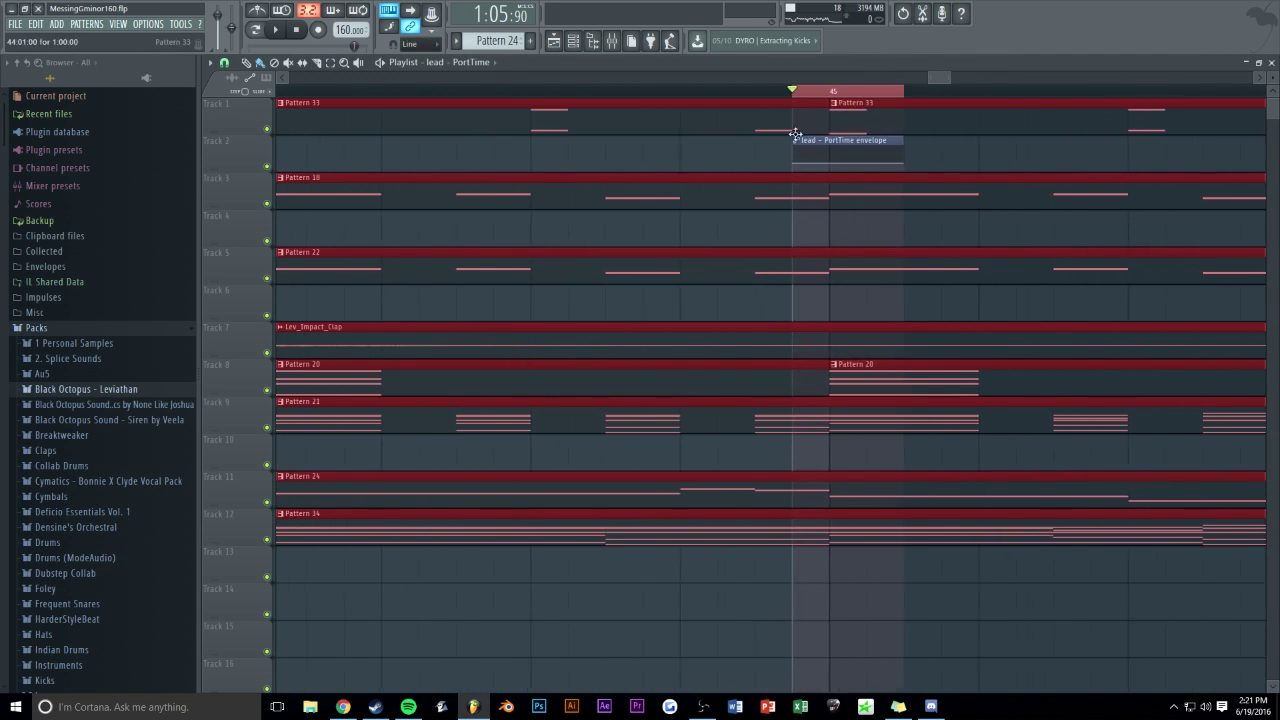
# - Slope the lead PortTime envelope on track 2 slightly upward towards its end and play the section
pyautogui.moveTo(932, 163); pyautogui.dragTo(932, 160)
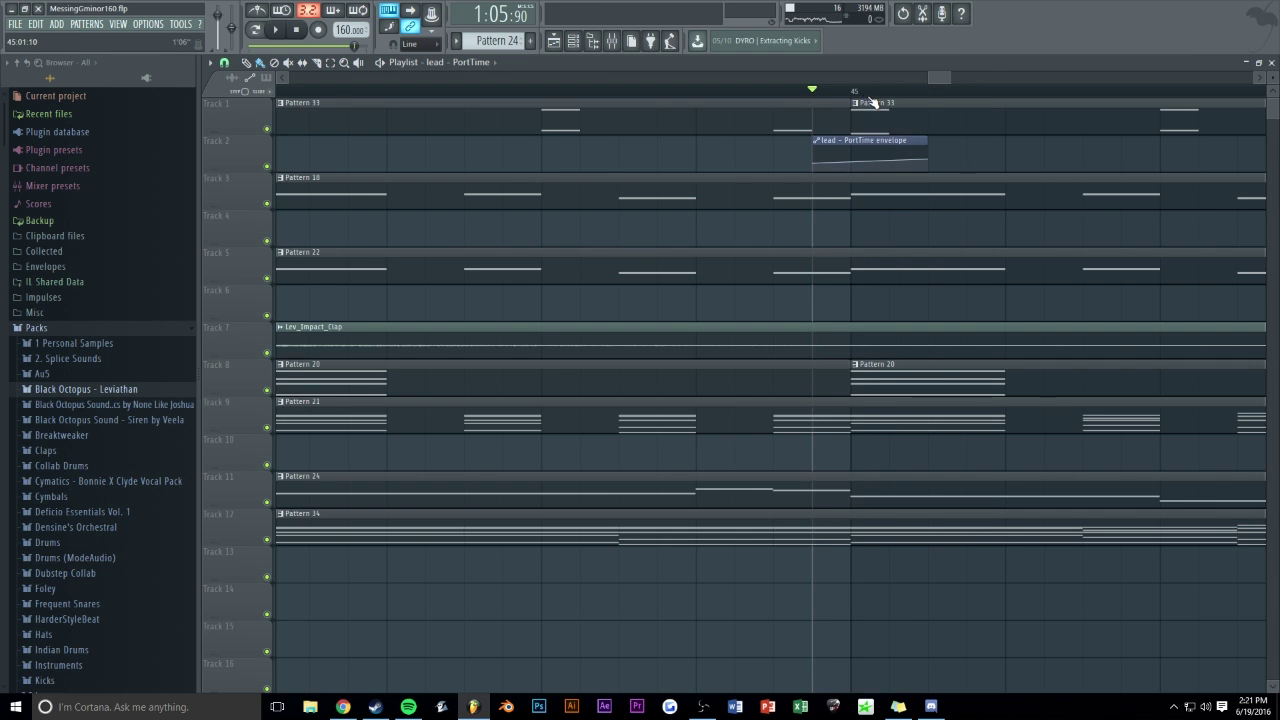
pyautogui.press('space')
pyautogui.scroll(-4, 929, 89)
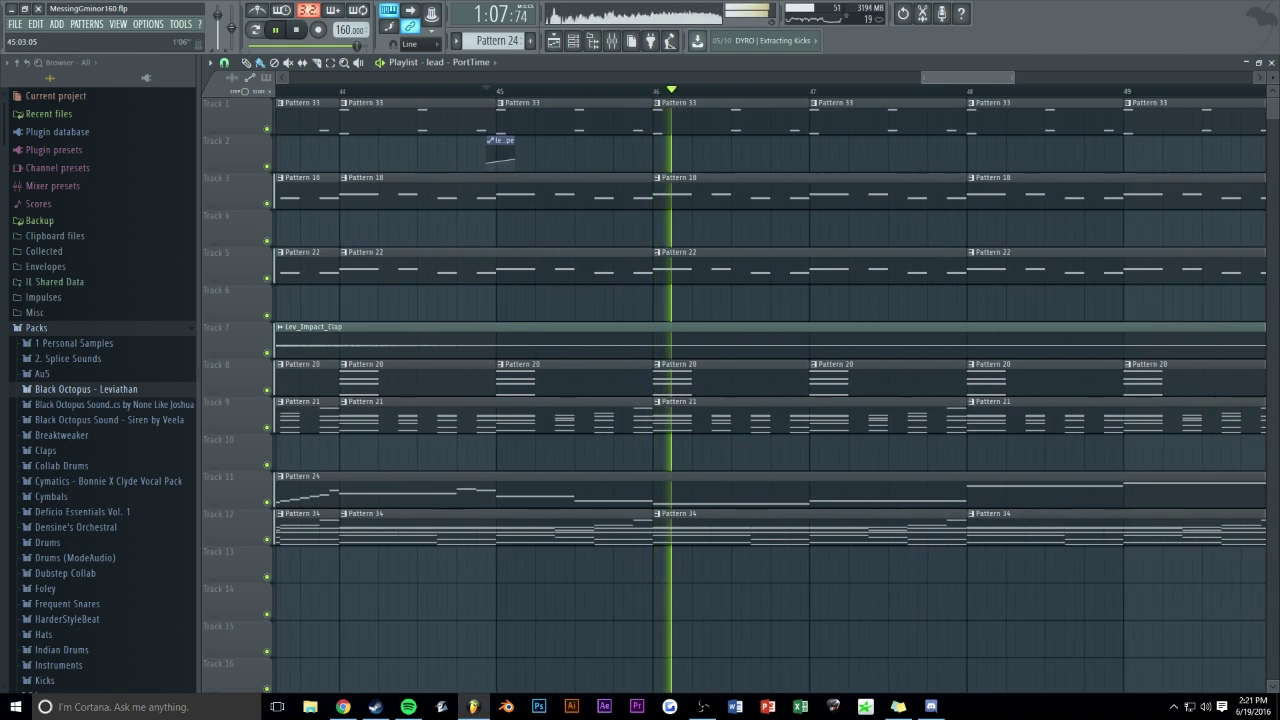
pyautogui.scroll(-1, 929, 89)
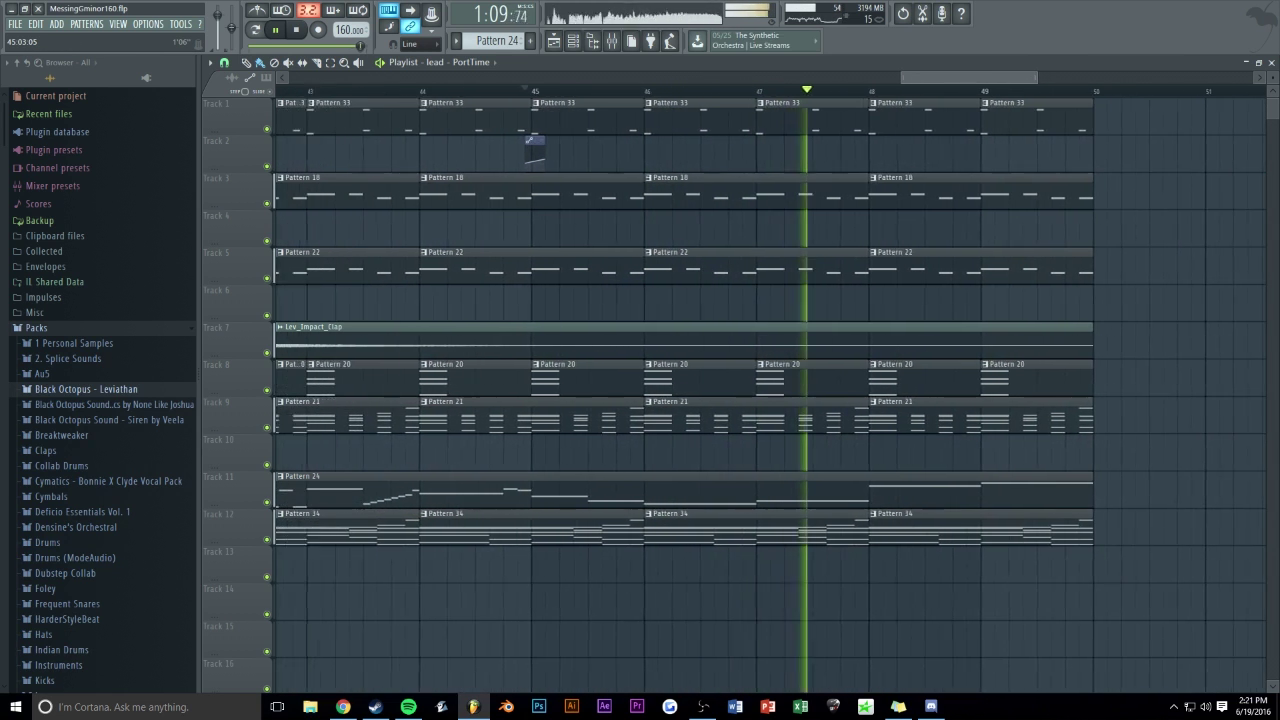
# - Review the whole arrangement during playback and save the project
pyautogui.scroll(-5, 931, 78)
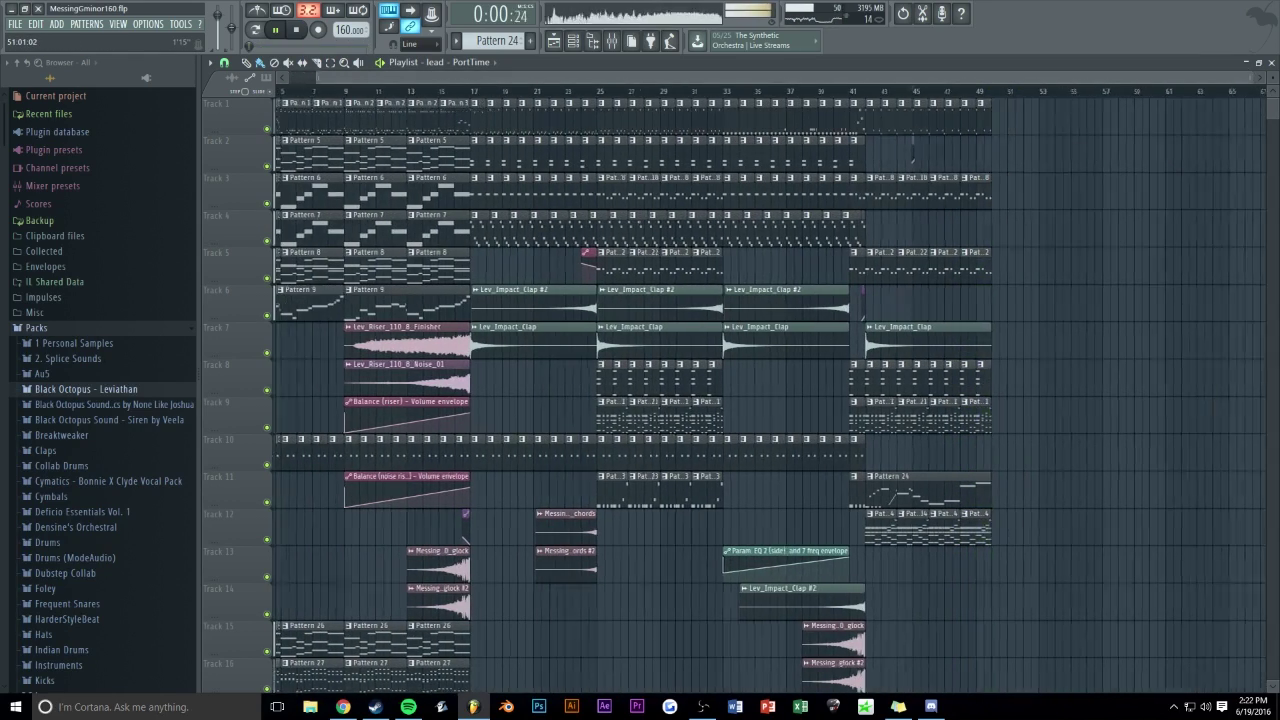
pyautogui.scroll(-2, 972, 180)
pyautogui.hotkey('ctrl', 's')
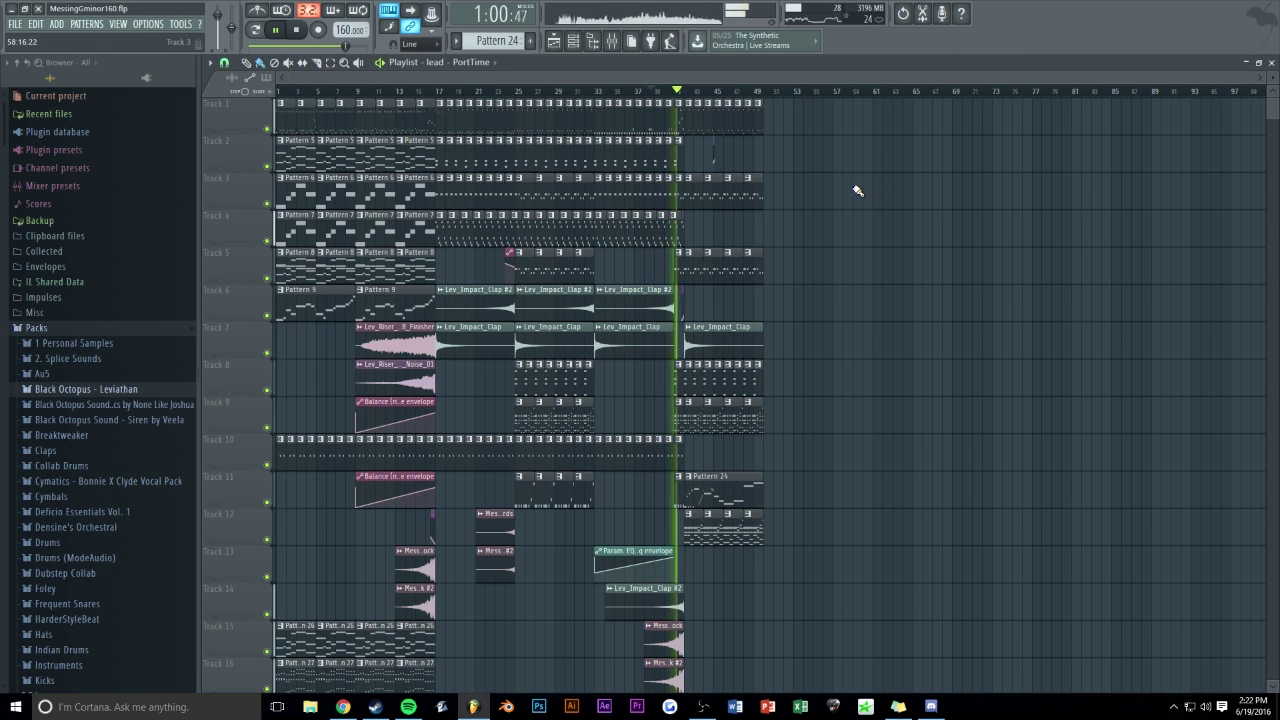
# - Add a C4 note on the last half-beat of Pattern 29's drum part and save the project
pyautogui.scroll(7, 660, 86)
pyautogui.press('space')
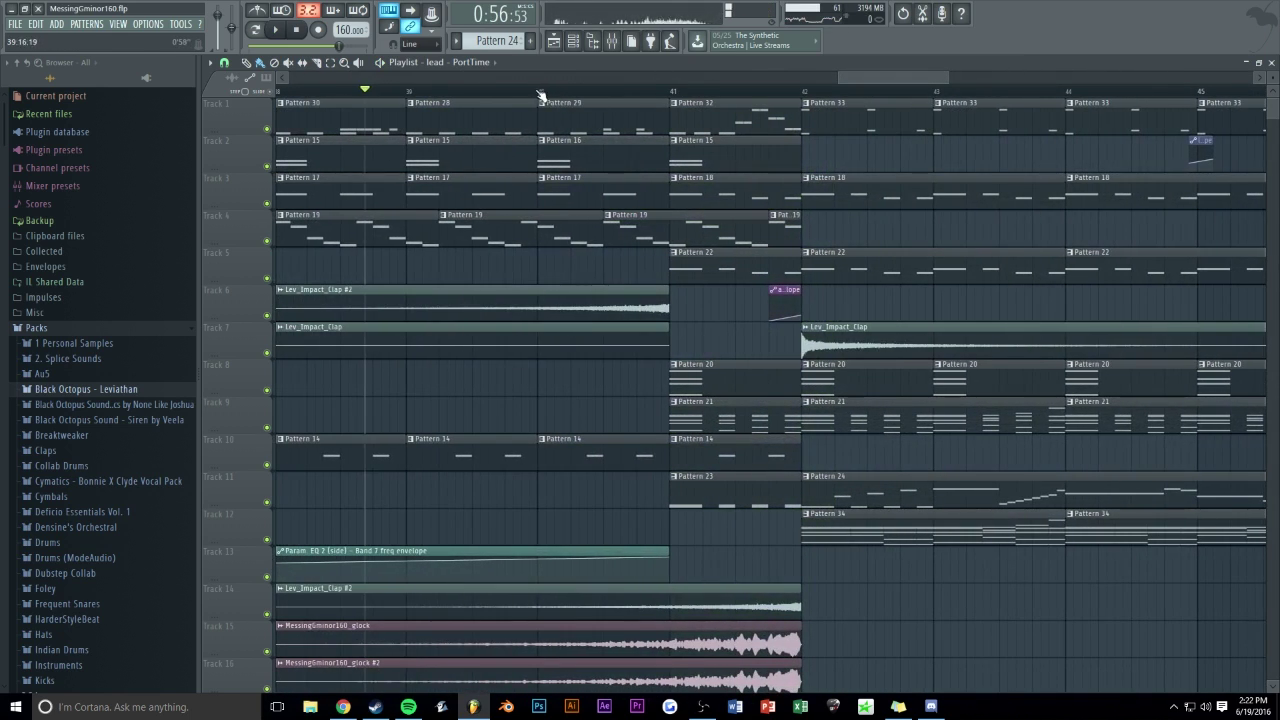
pyautogui.doubleClick(565, 113)
pyautogui.scroll(2, 386, 306)
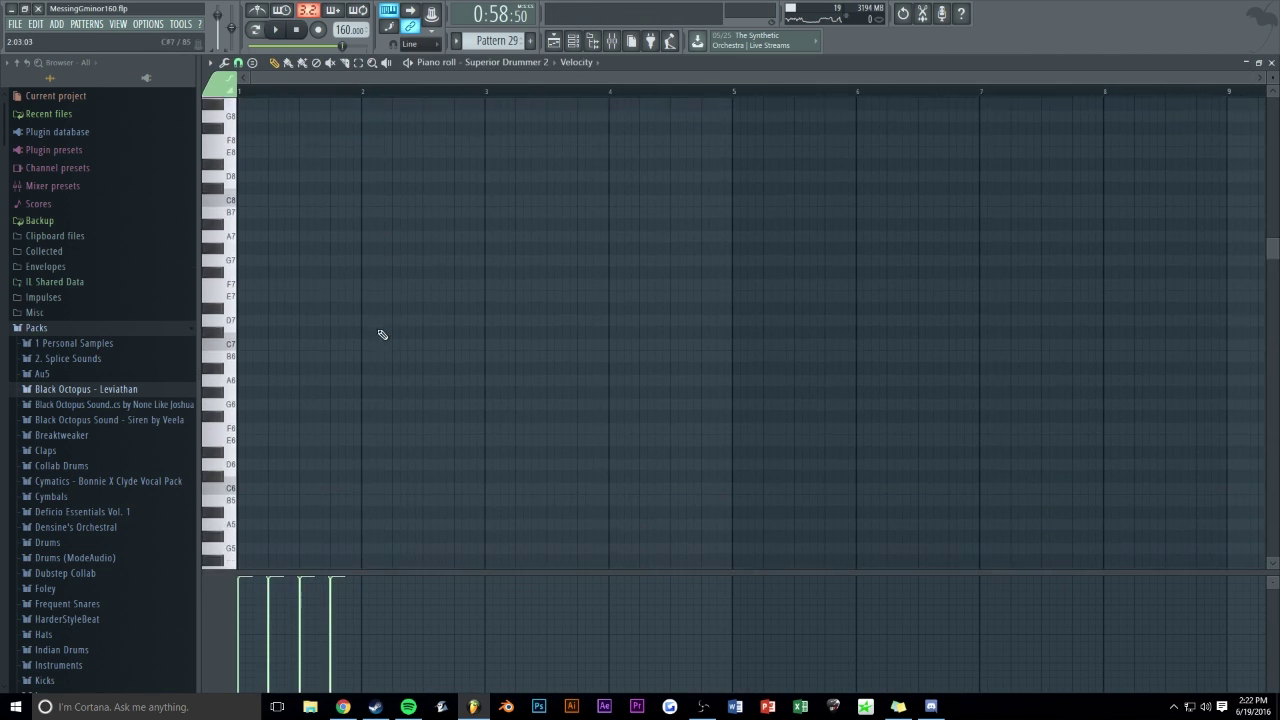
pyautogui.scroll(-3, 426, 180)
pyautogui.keyDown('ctrl'); pyautogui.scroll(4, 433, 119); pyautogui.keyUp('ctrl')
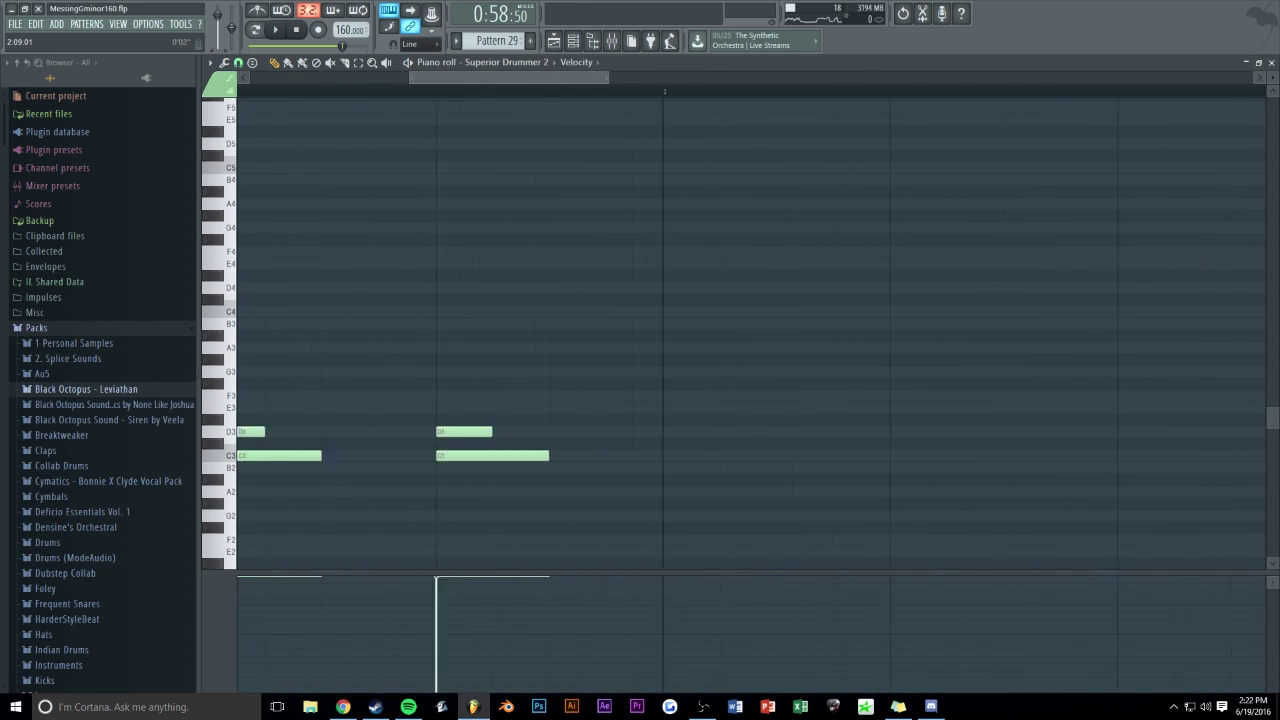
pyautogui.click(555, 466)
pyautogui.rightClick(792, 466)
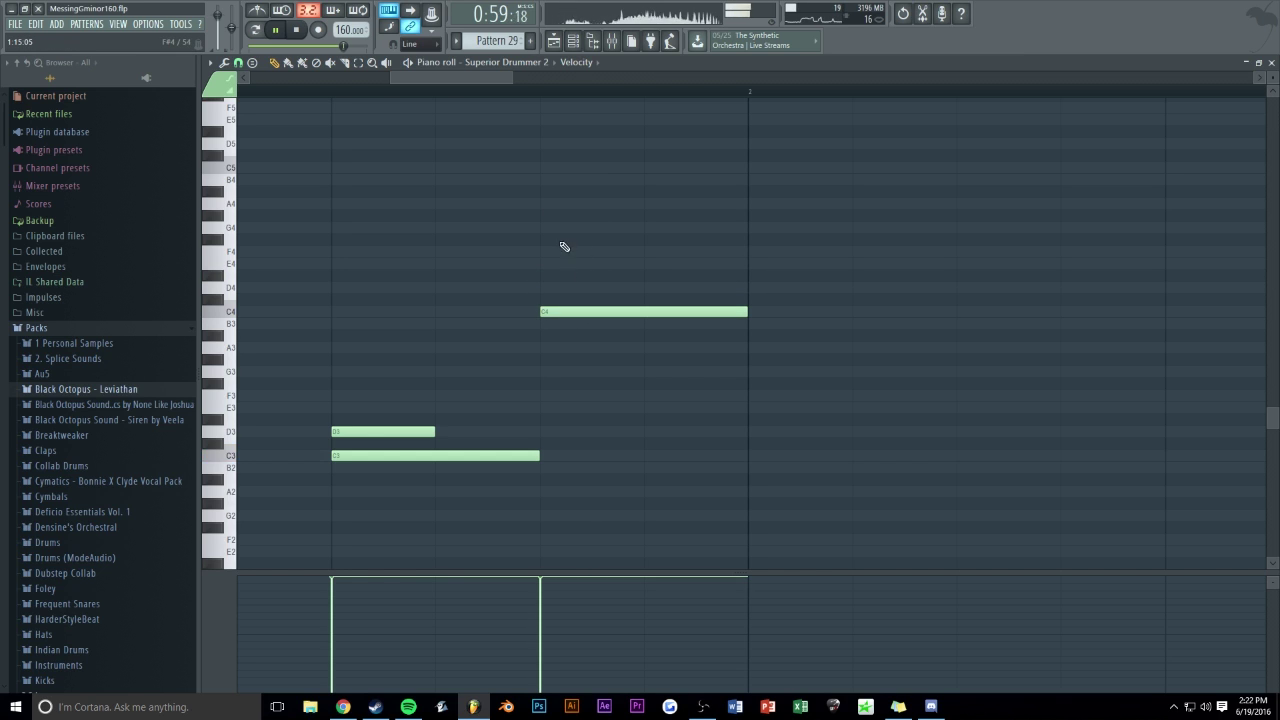
pyautogui.press('F7')
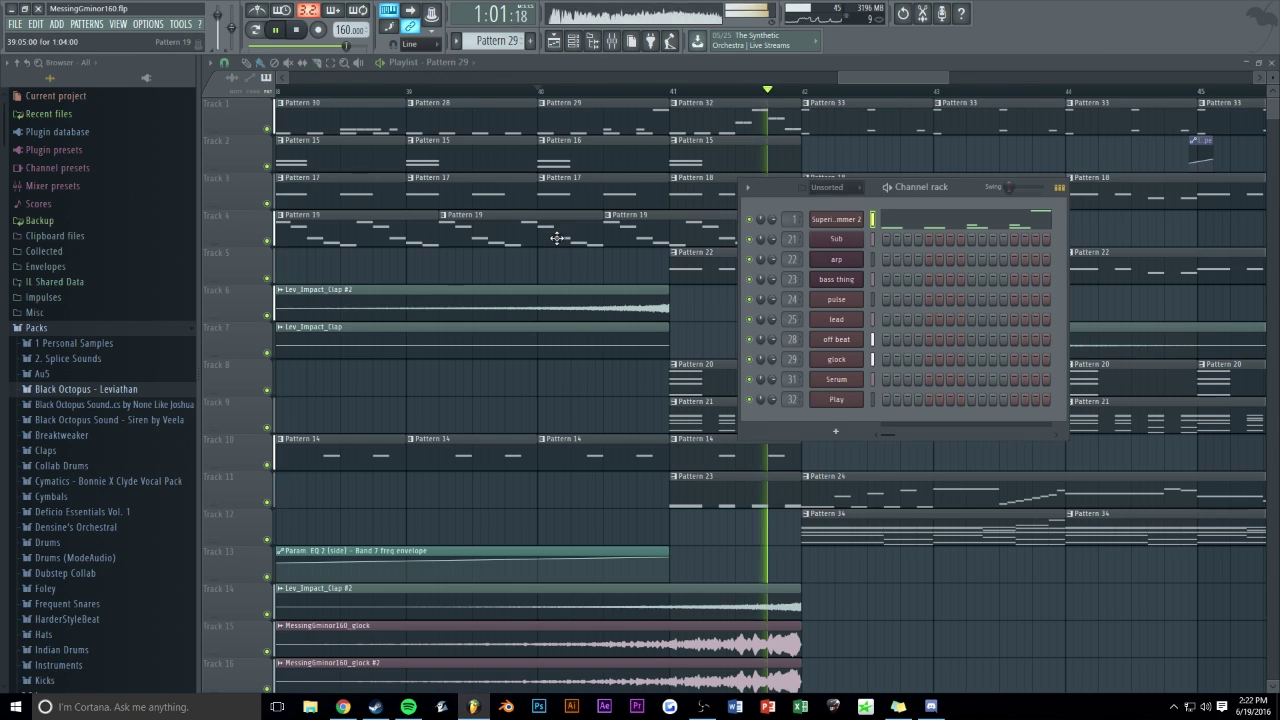
pyautogui.rightClick(616, 267)
pyautogui.hotkey('ctrl', 's')
# - Add a C3 note at step 7 and a D3 note at step 12 of Pattern 33's drum part, checking them in playback
pyautogui.moveTo(947, 78); pyautogui.dragTo(1023, 78)
pyautogui.click(374, 92)
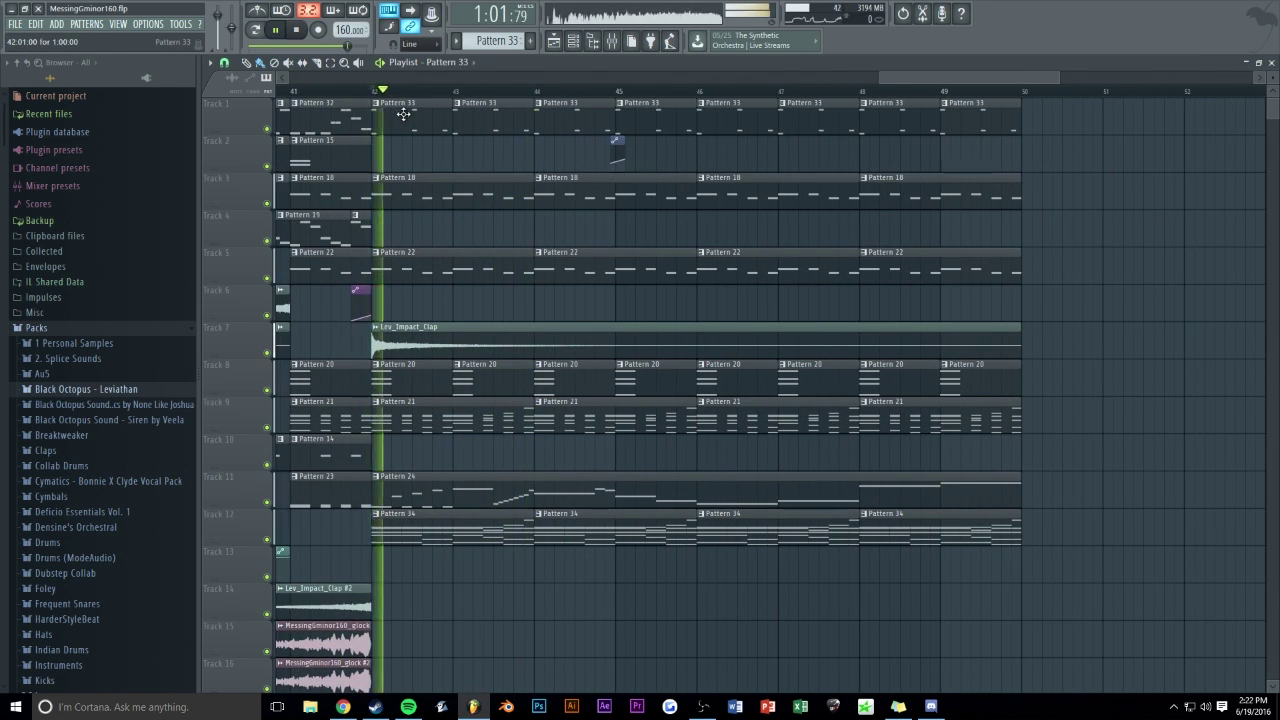
pyautogui.doubleClick(403, 113)
pyautogui.scroll(-7, 467, 91)
pyautogui.press('space')
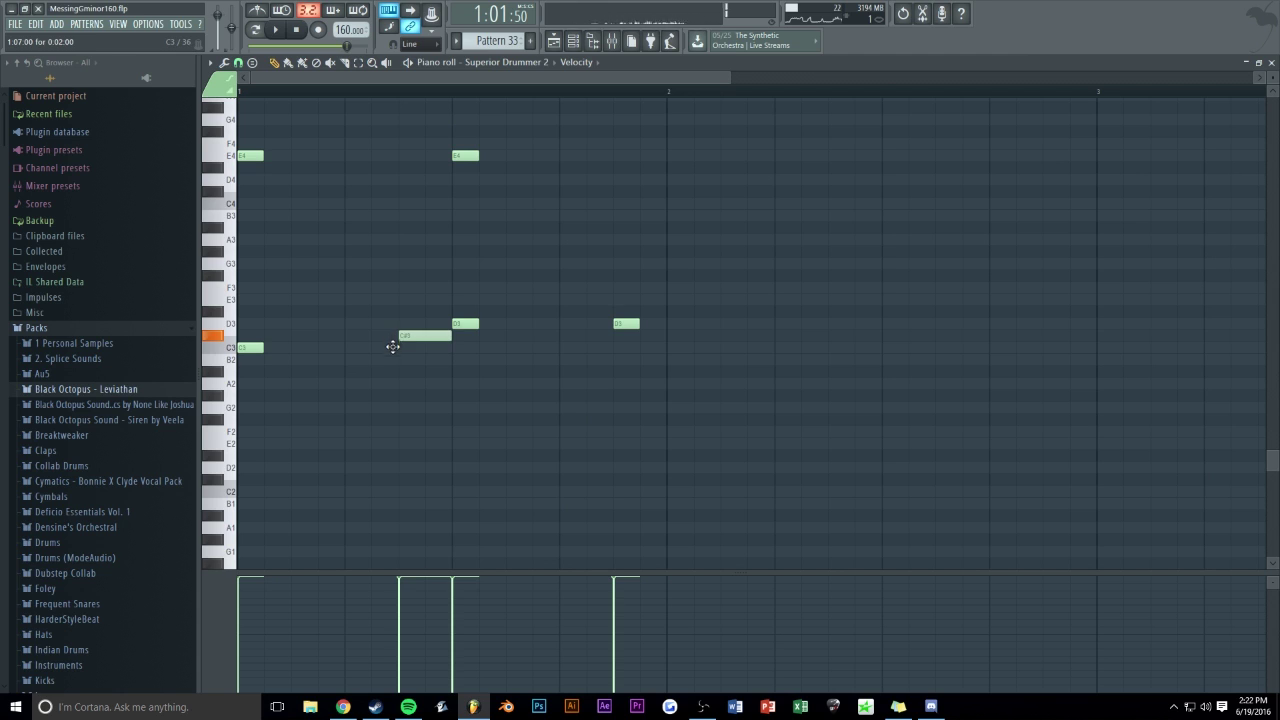
pyautogui.press('space')
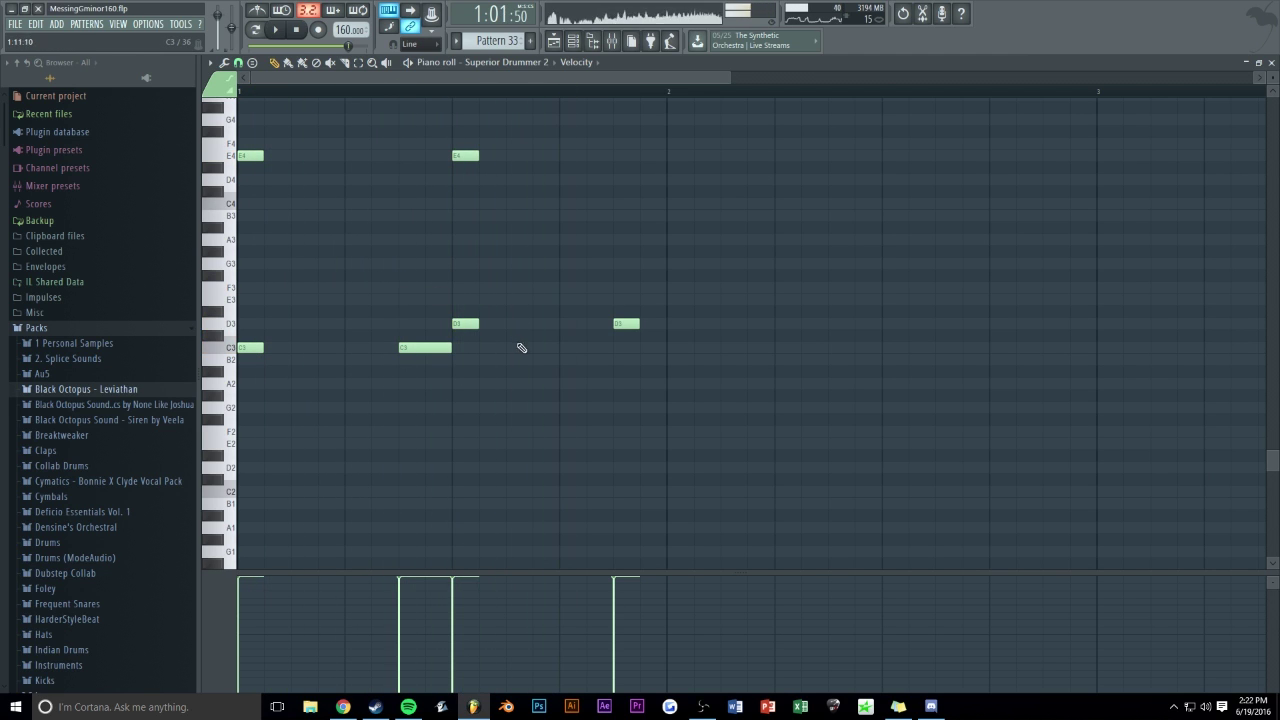
pyautogui.press('space')
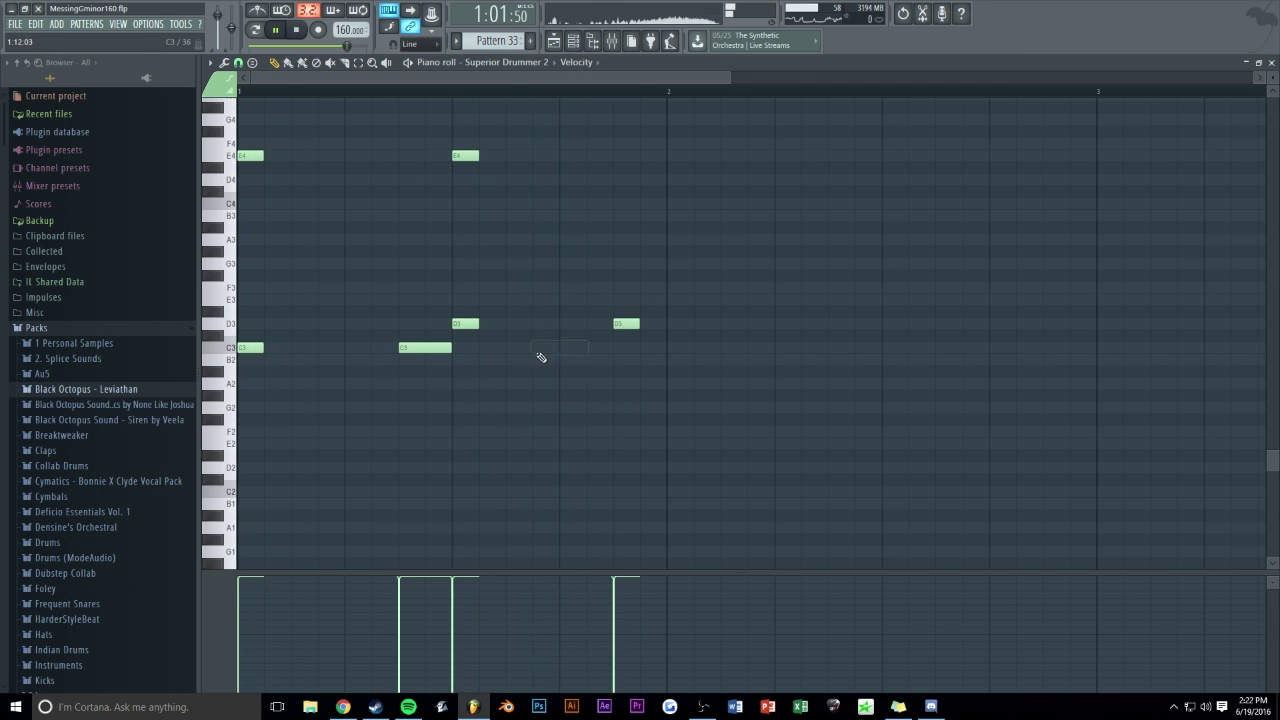
pyautogui.click(538, 325)
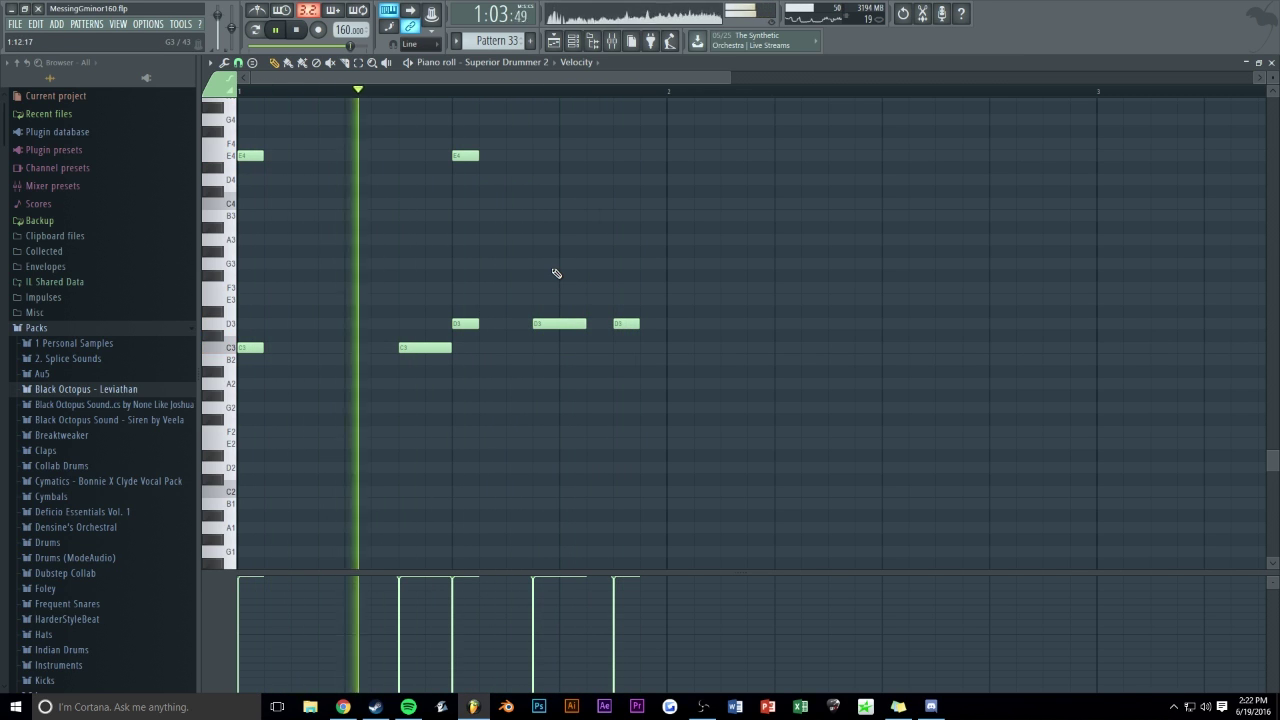
pyautogui.press('space')
pyautogui.press('F5')
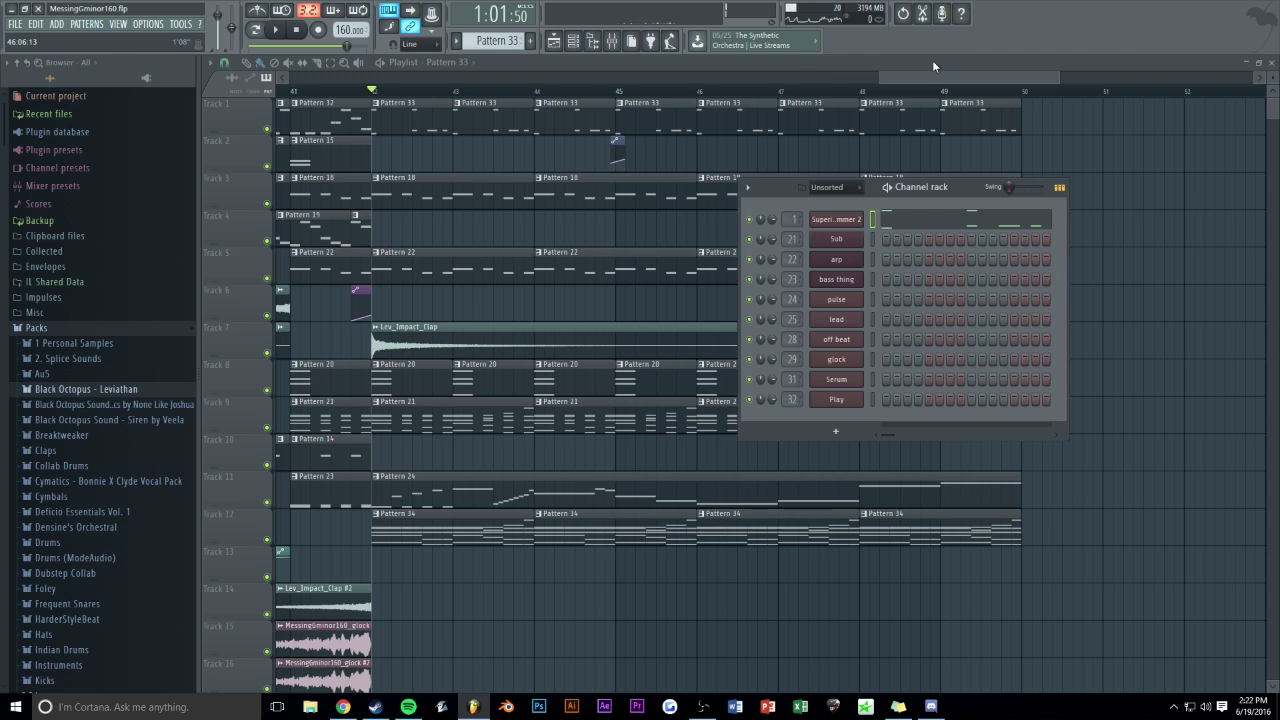
# - Thin the Pattern 33 clips on track 1 to every second bar from bar 42, undoing the copies tried in the gaps
pyautogui.press('F6')
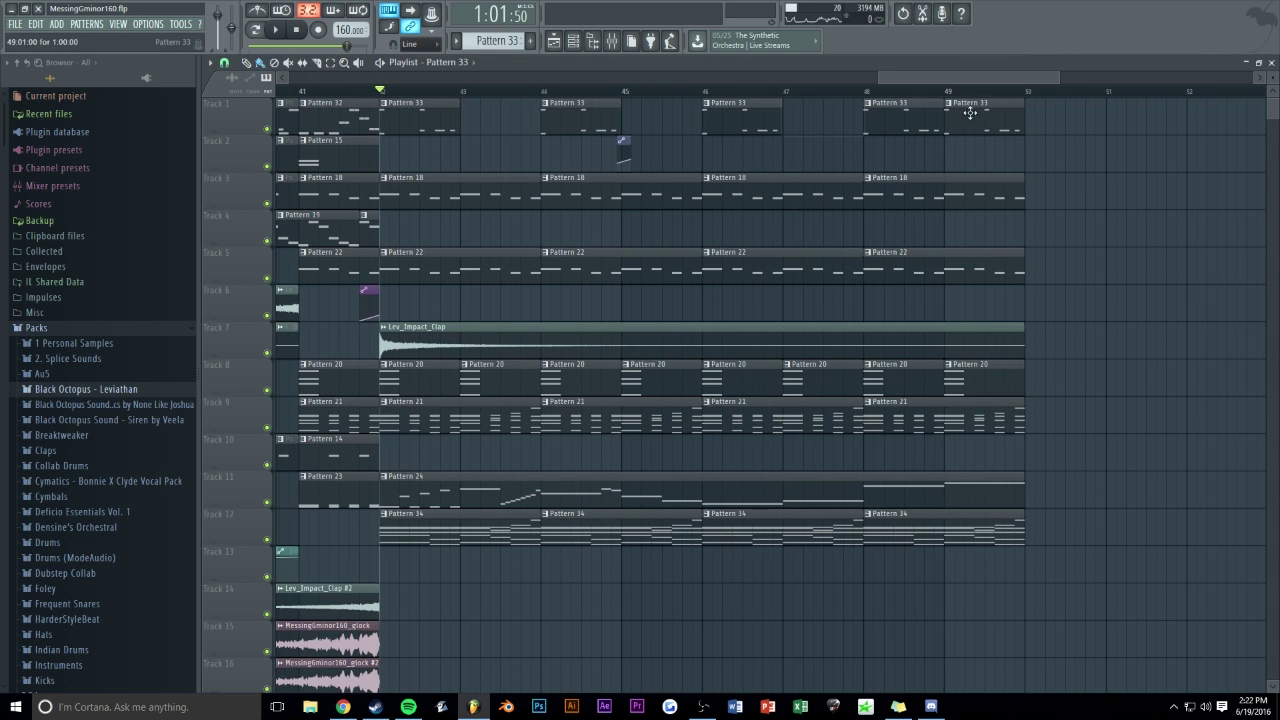
pyautogui.moveTo(920, 118); pyautogui.dragTo(430, 118)
pyautogui.hotkey('ctrl', 'b')
pyautogui.moveTo(656, 120); pyautogui.dragTo(569, 128)
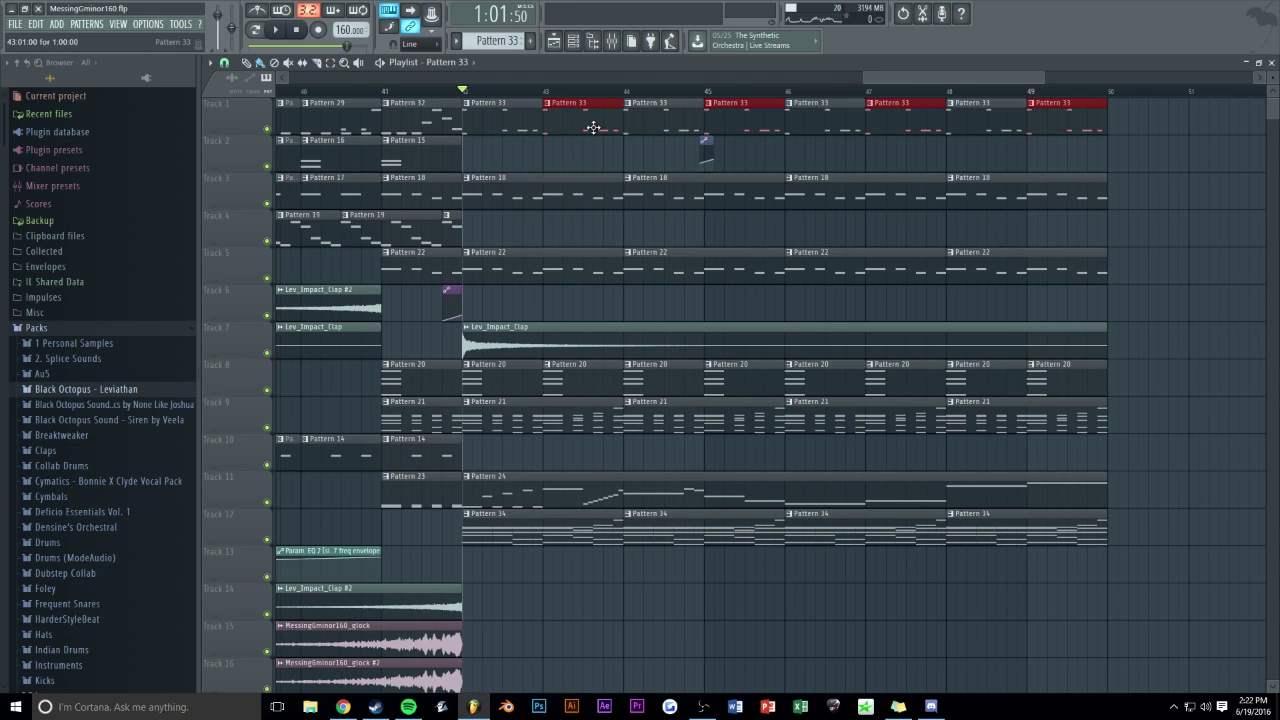
pyautogui.hotkey('ctrl', 'z')
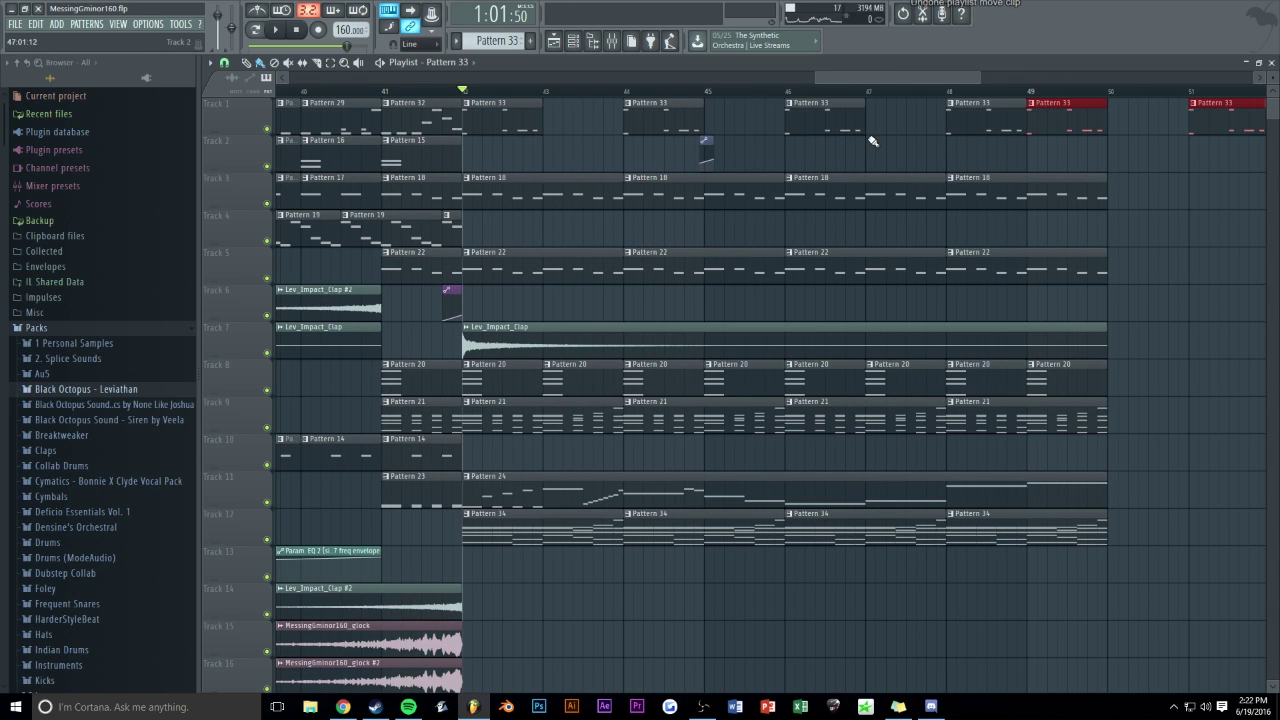
# - Duplicate Pattern 33's drum notes into bar 2 and delete the last two D3 notes there
pyautogui.doubleClick(498, 107)
pyautogui.scroll(-3, 480, 129)
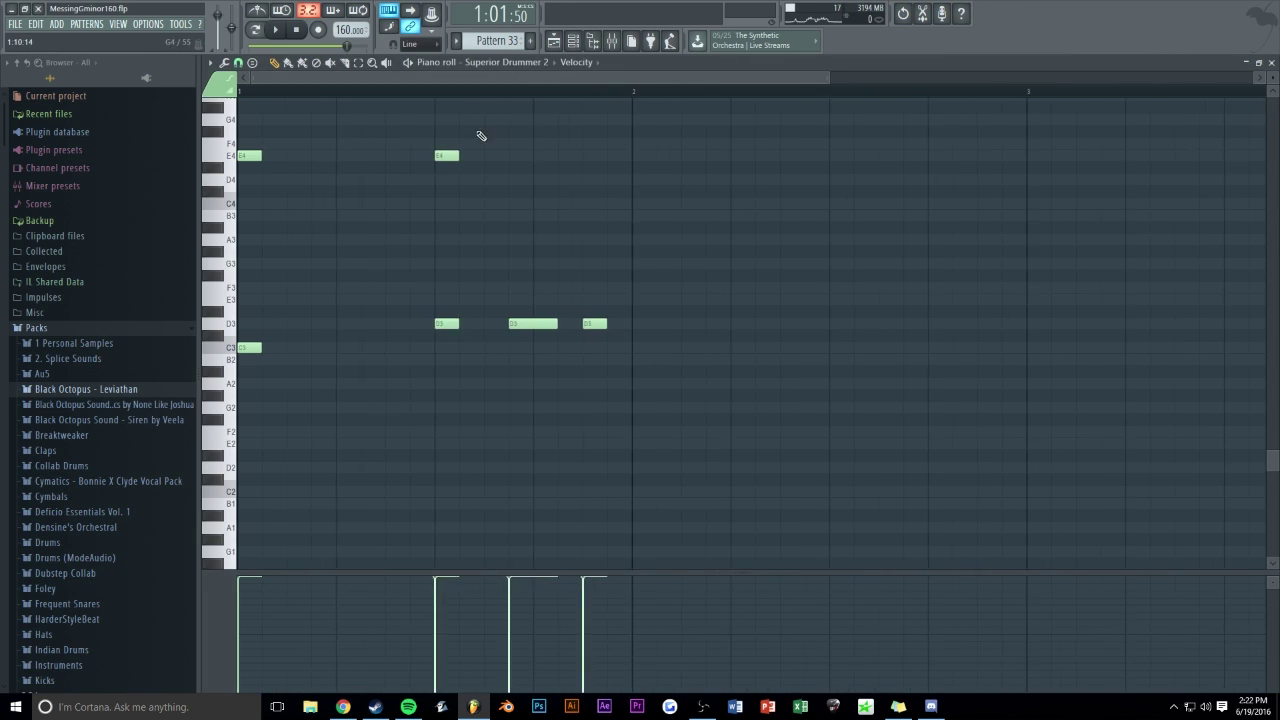
pyautogui.hotkey('ctrl', 'b')
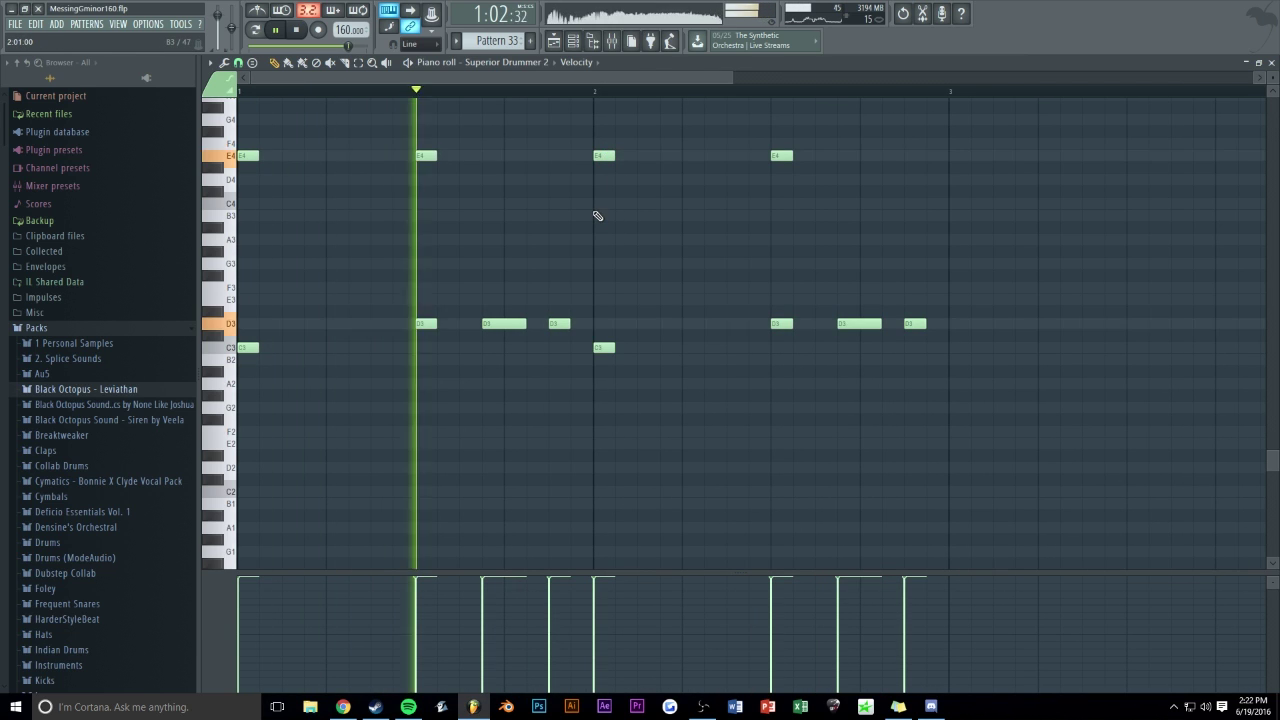
pyautogui.rightClick(876, 323)
pyautogui.rightClick(912, 324)
# - Place short C3 notes at steps 15 and 11 of bar 2 in Pattern 33 while the section plays
pyautogui.click(897, 348)
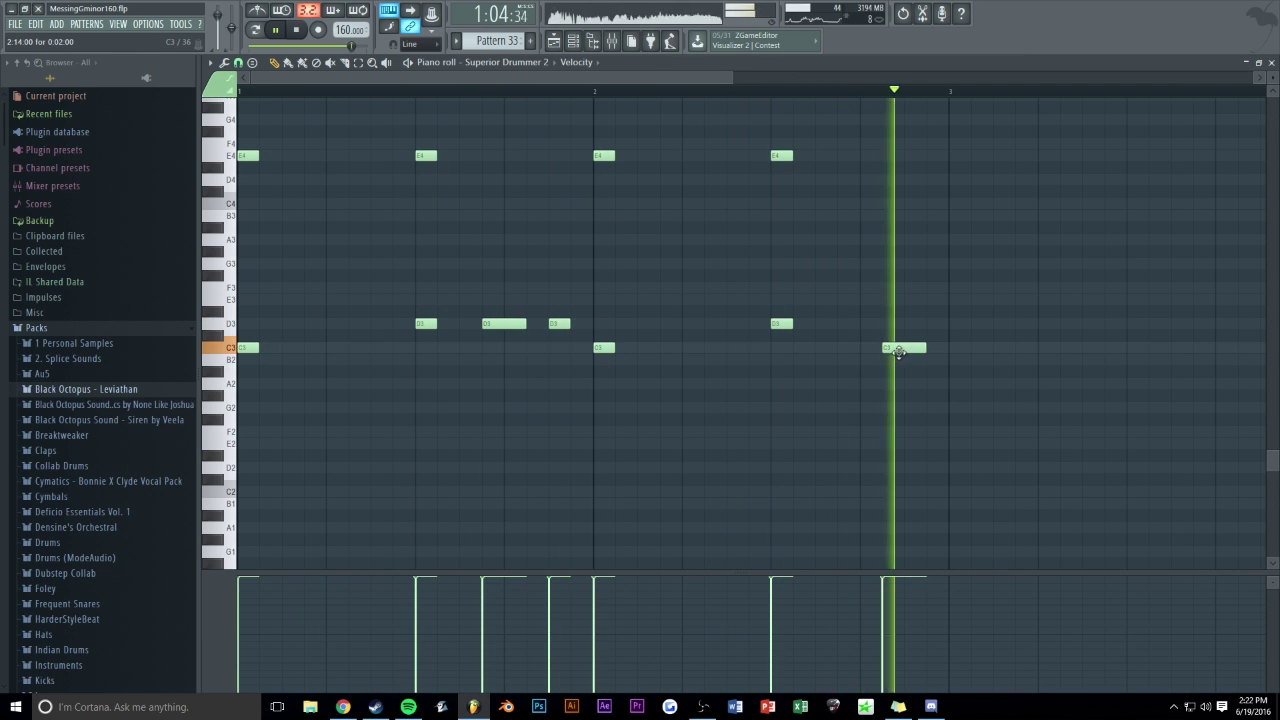
pyautogui.moveTo(926, 345)
pyautogui.mouseDown()
pyautogui.moveTo(940, 346)
pyautogui.moveTo(903, 347)
pyautogui.mouseUp()
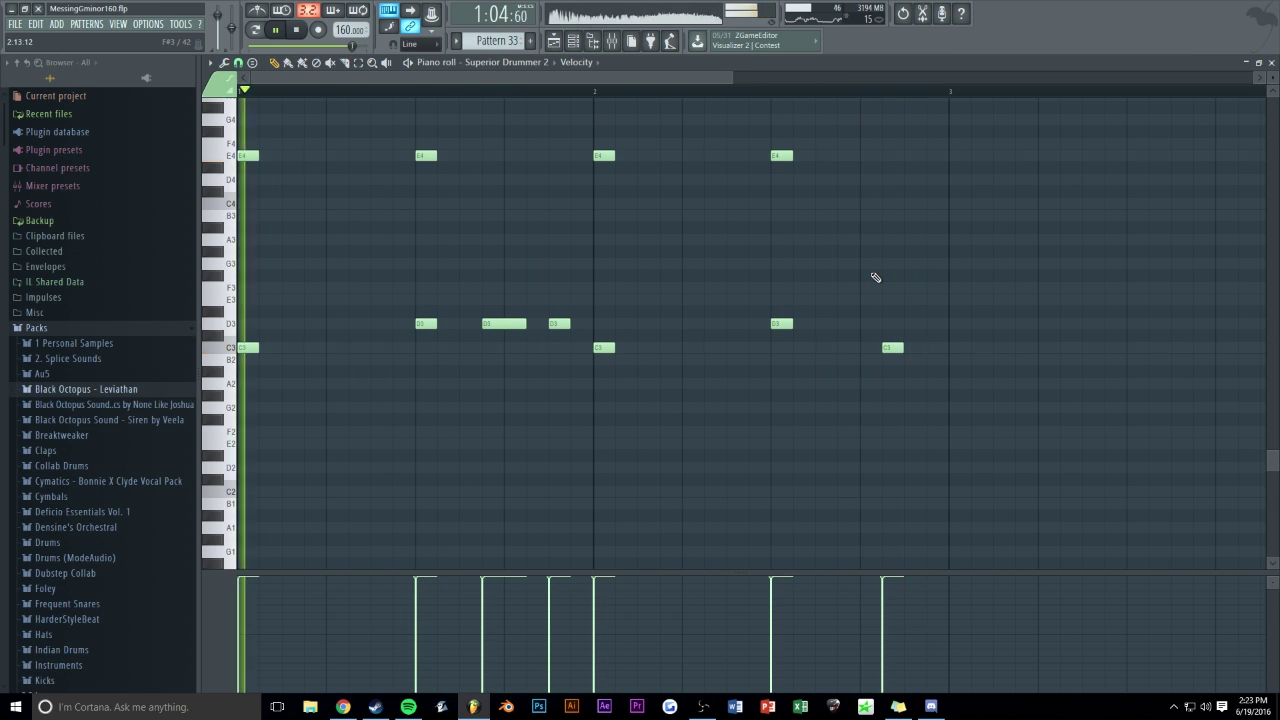
pyautogui.moveTo(884, 350); pyautogui.dragTo(906, 350)
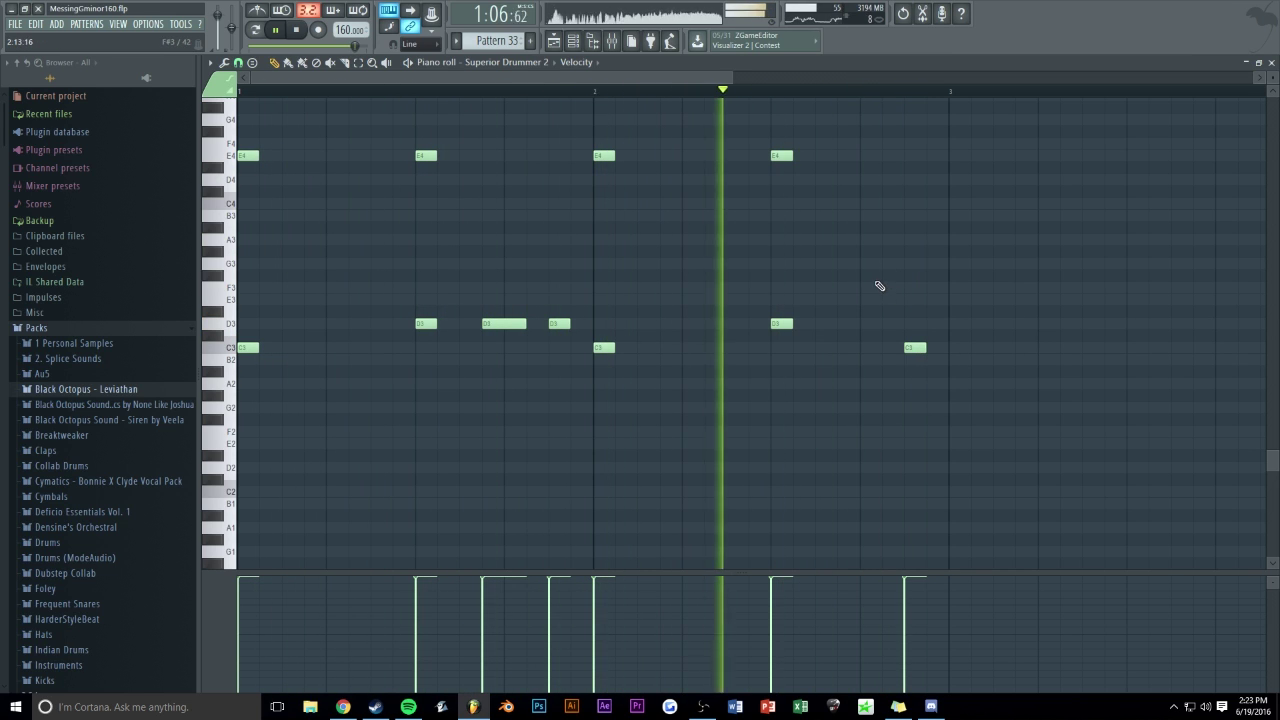
pyautogui.click(826, 347)
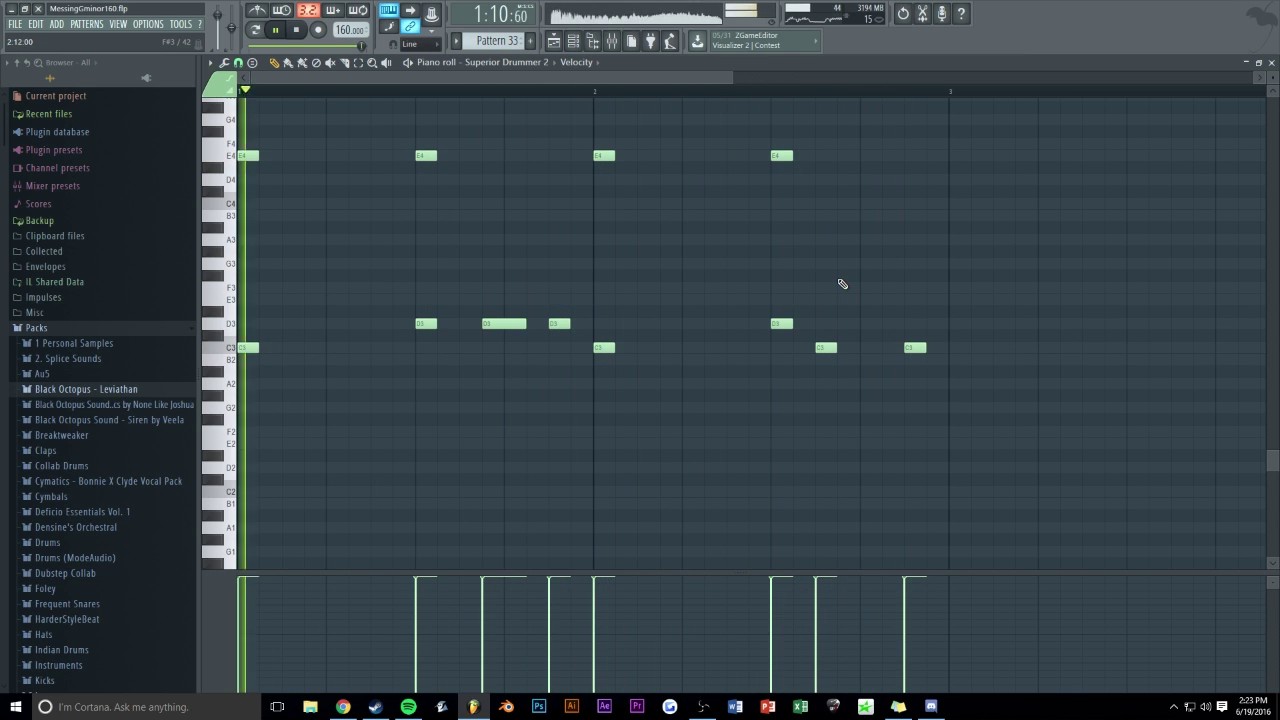
# - Add a short G4 note at the start of Pattern 33's first bar and play the section
pyautogui.scroll(2, 559, 285)
pyautogui.scroll(1, 540, 280)
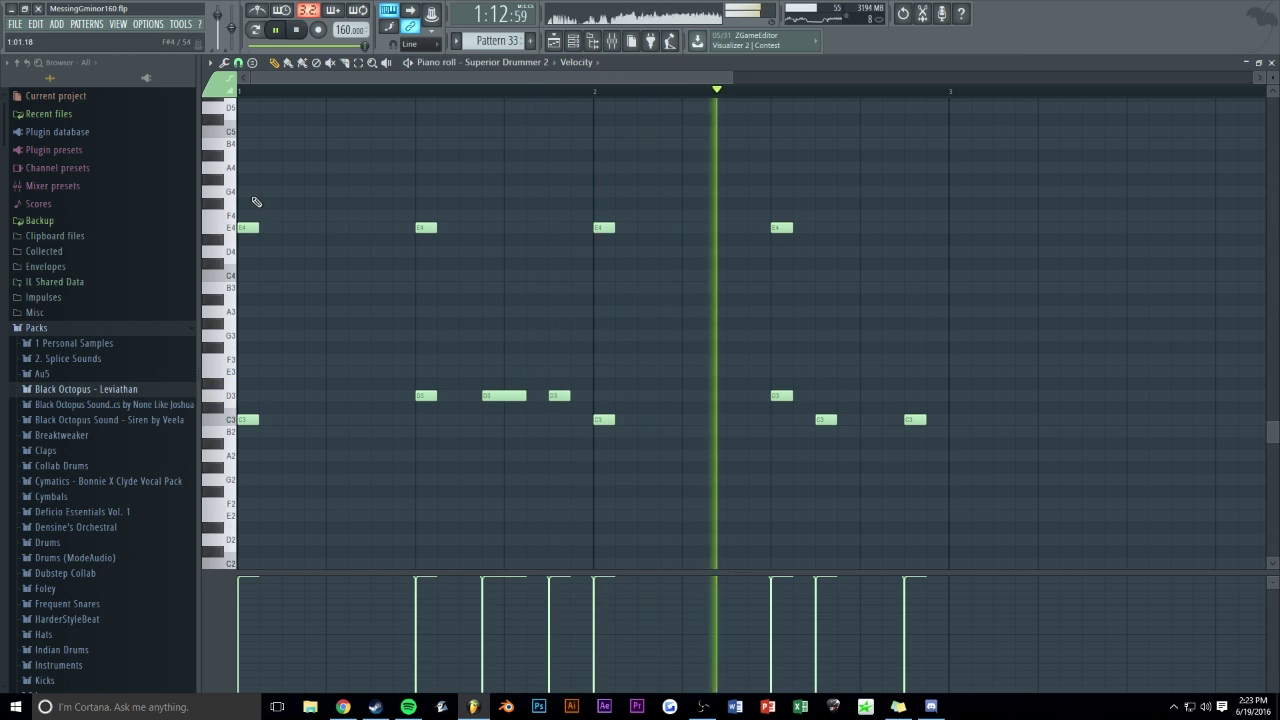
pyautogui.press('space')
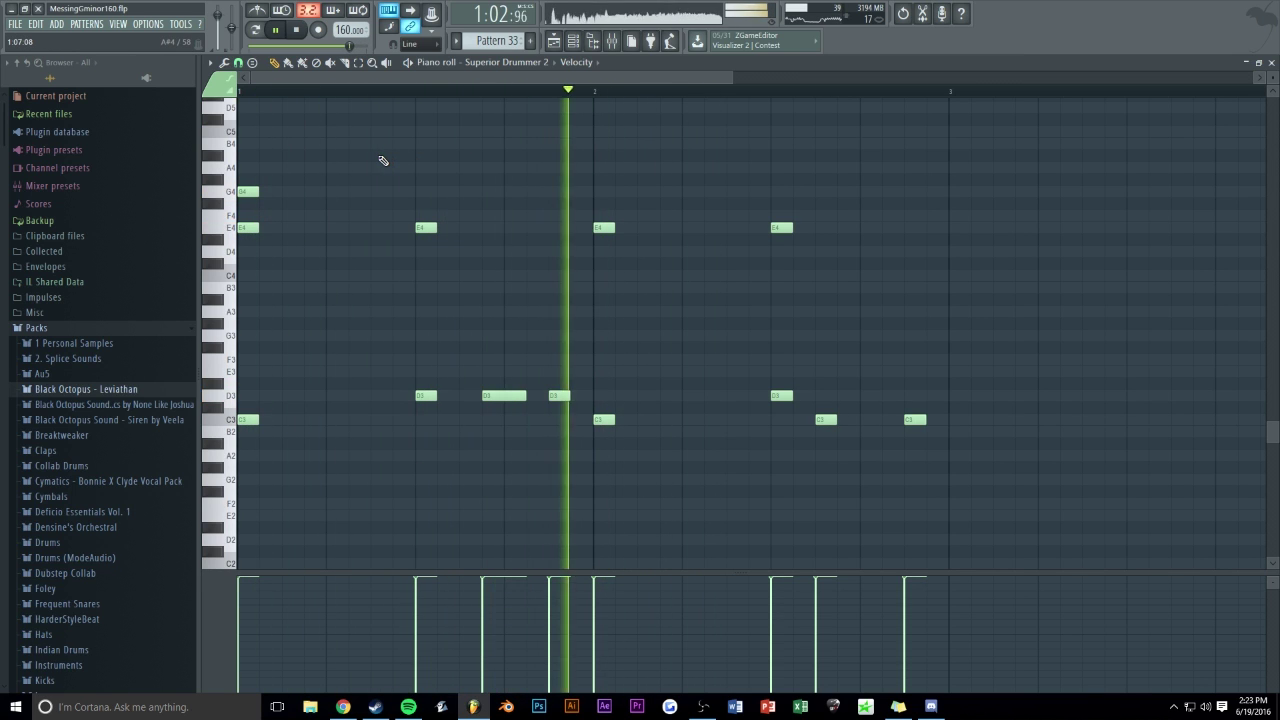
# - Try an additional A4 note at the start of Pattern 33 during playback and remove it again
pyautogui.click(240, 167)
pyautogui.press('space')
pyautogui.press('space')
pyautogui.press('space')
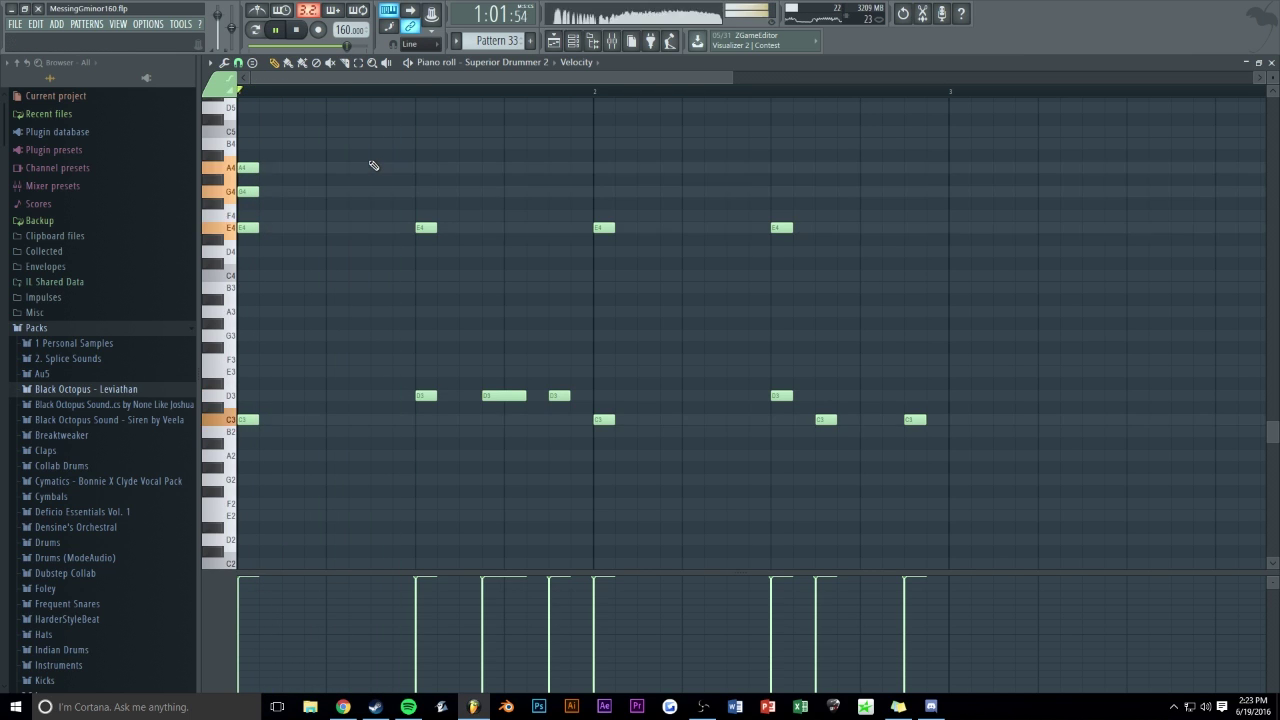
pyautogui.scroll(-2, 517, 79)
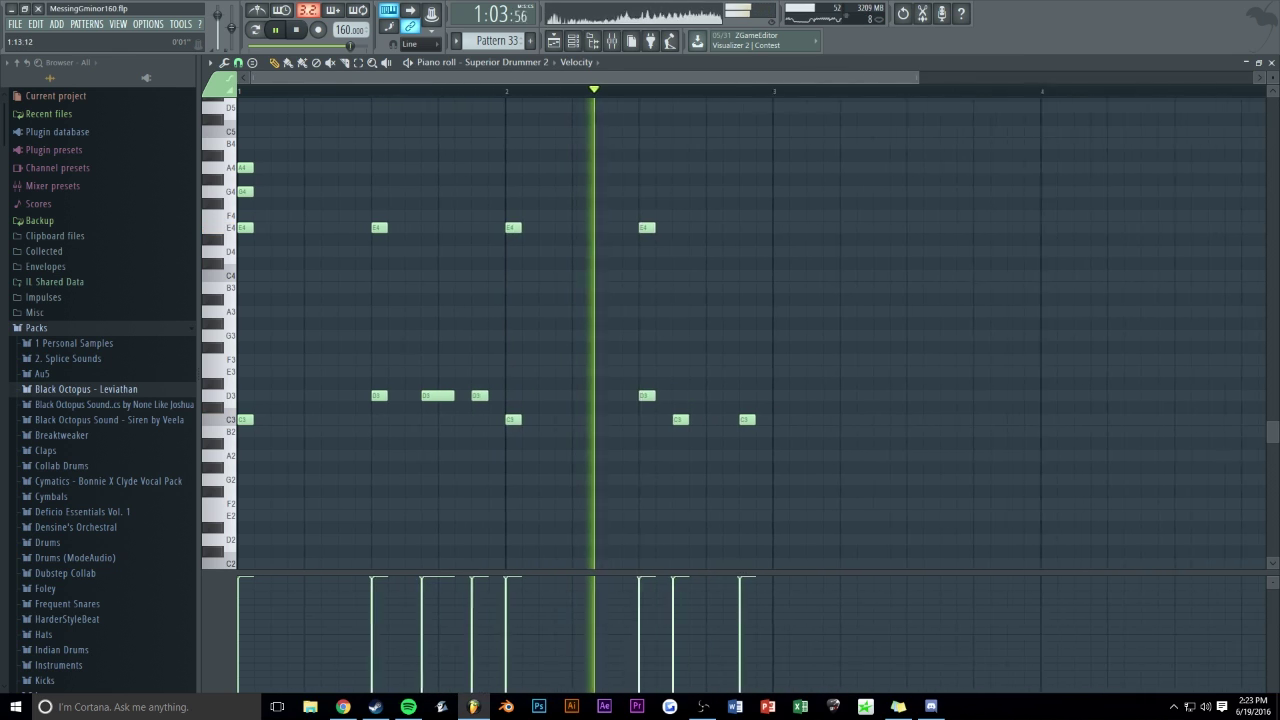
pyautogui.scroll(-1, 517, 79)
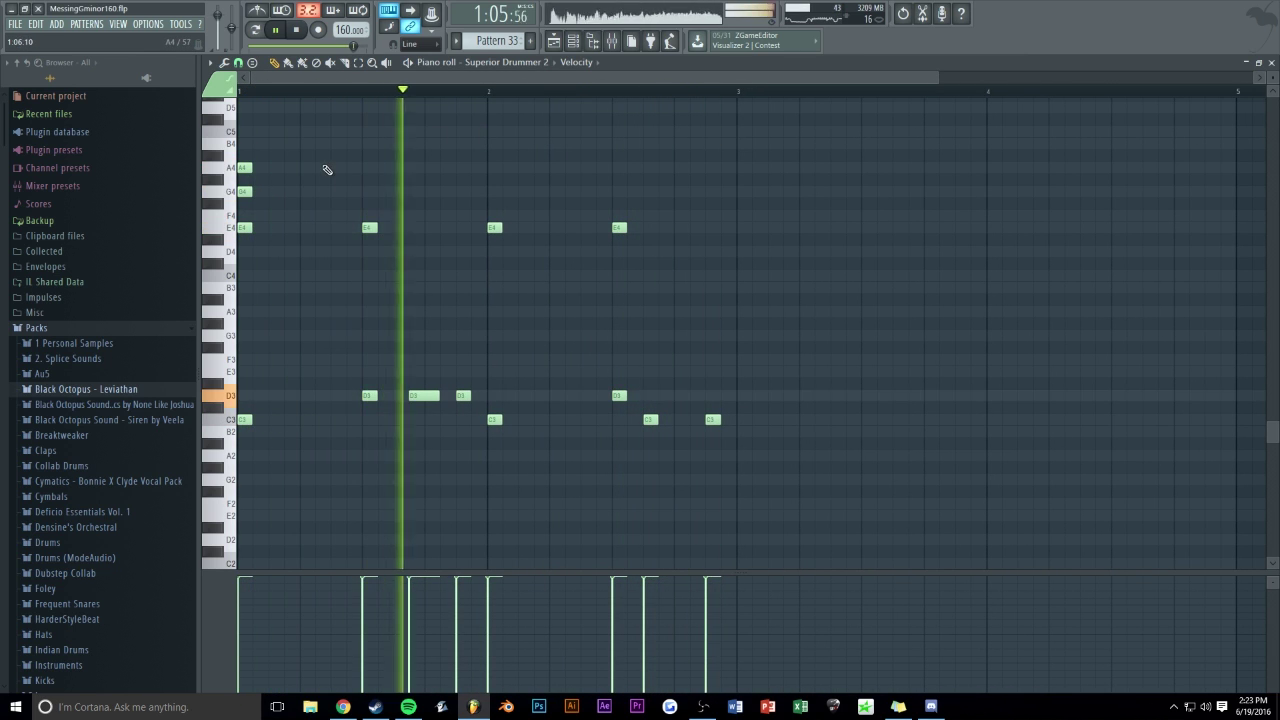
pyautogui.rightClick(245, 169)
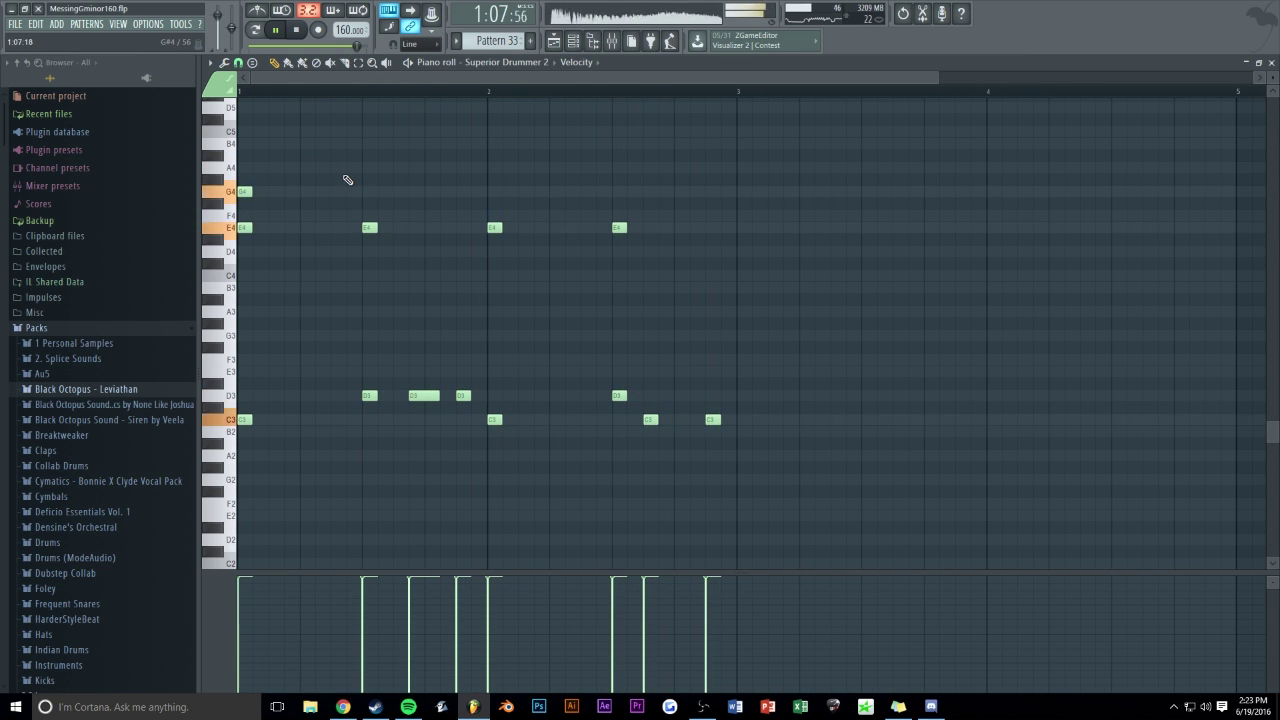
# - Return to the playlist and review the whole arrangement in playback through the end of the drop
pyautogui.press('Escape')
pyautogui.click(1141, 187)
pyautogui.scroll(-3, 1106, 80)
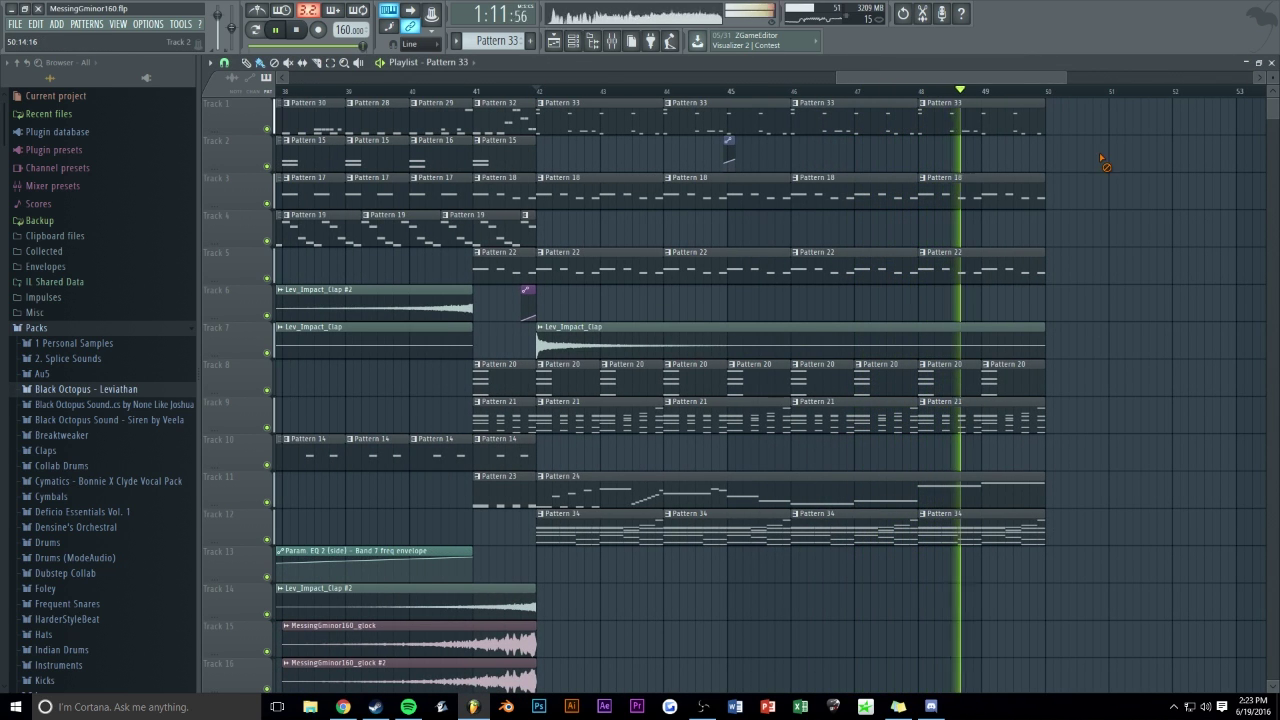
pyautogui.scroll(-2, 981, 79)
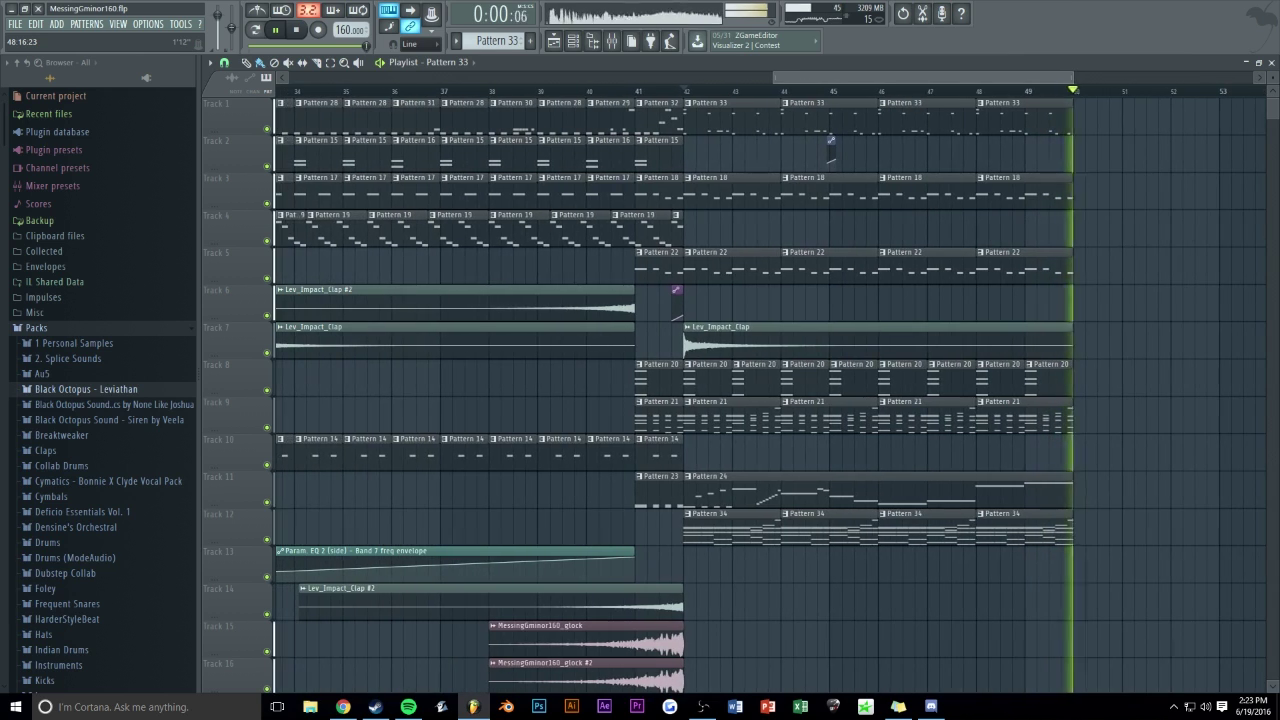
pyautogui.scroll(-5, 1093, 153)
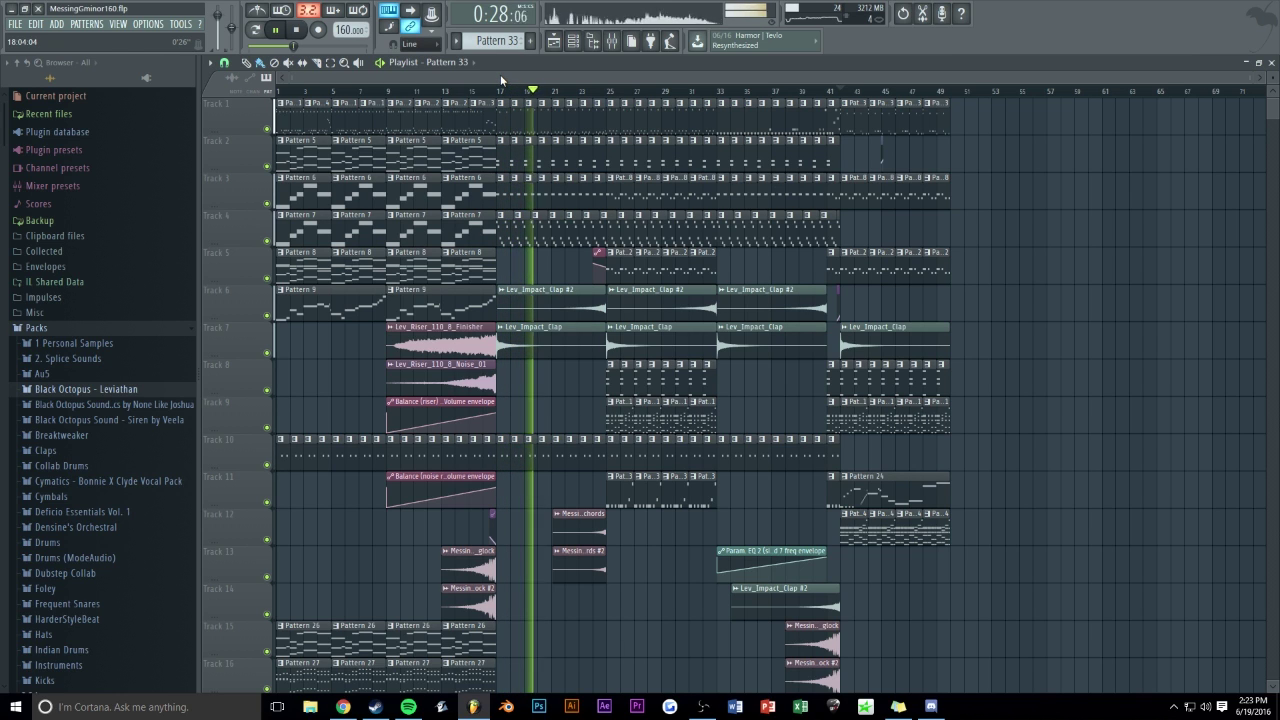
pyautogui.hotkey('alt', 'Tab')
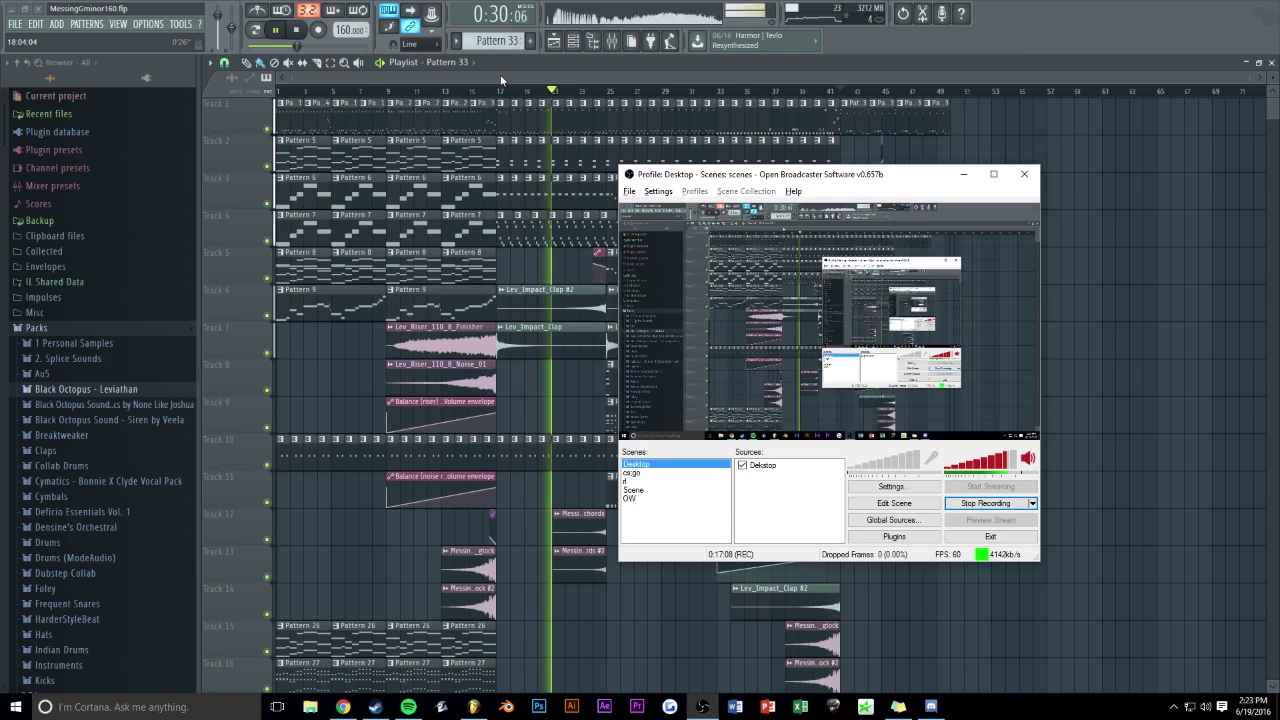
pyautogui.hotkey('alt', 'Tab')
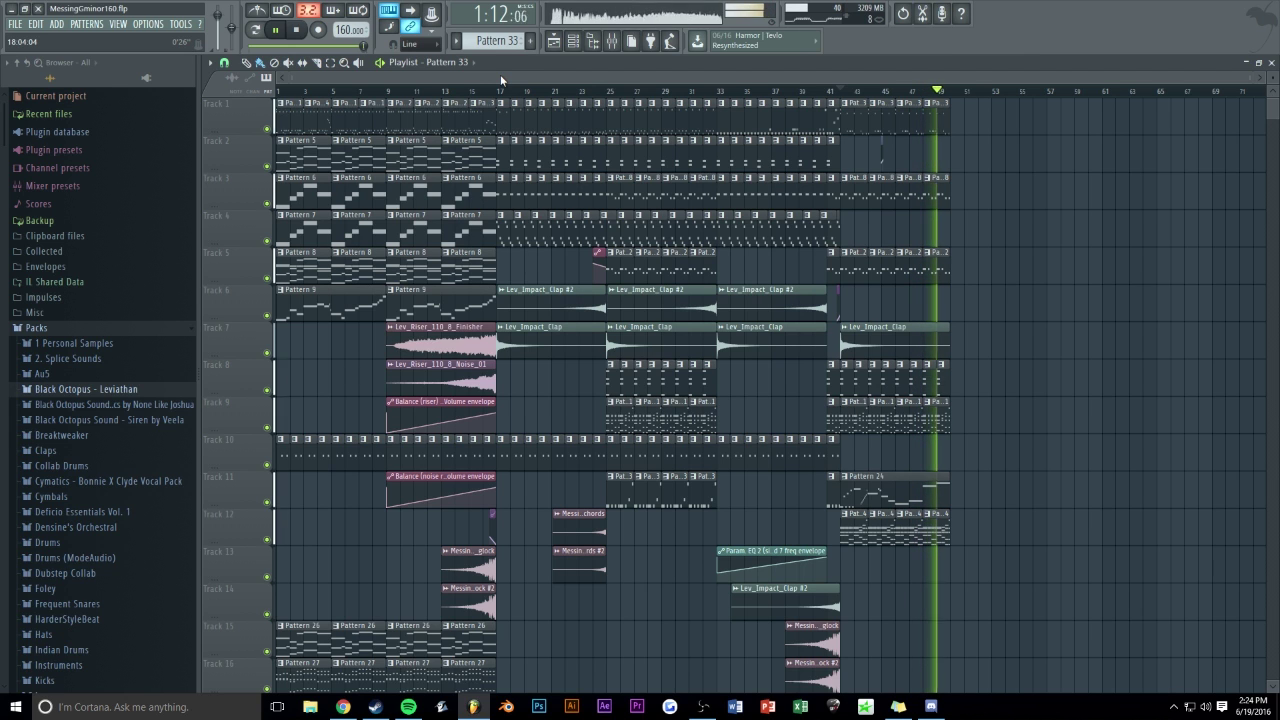
# - Duplicate all clips of the drop from bar 42 to bar 50 into the following eight bars
pyautogui.press('space')
pyautogui.scroll(5, 945, 280)
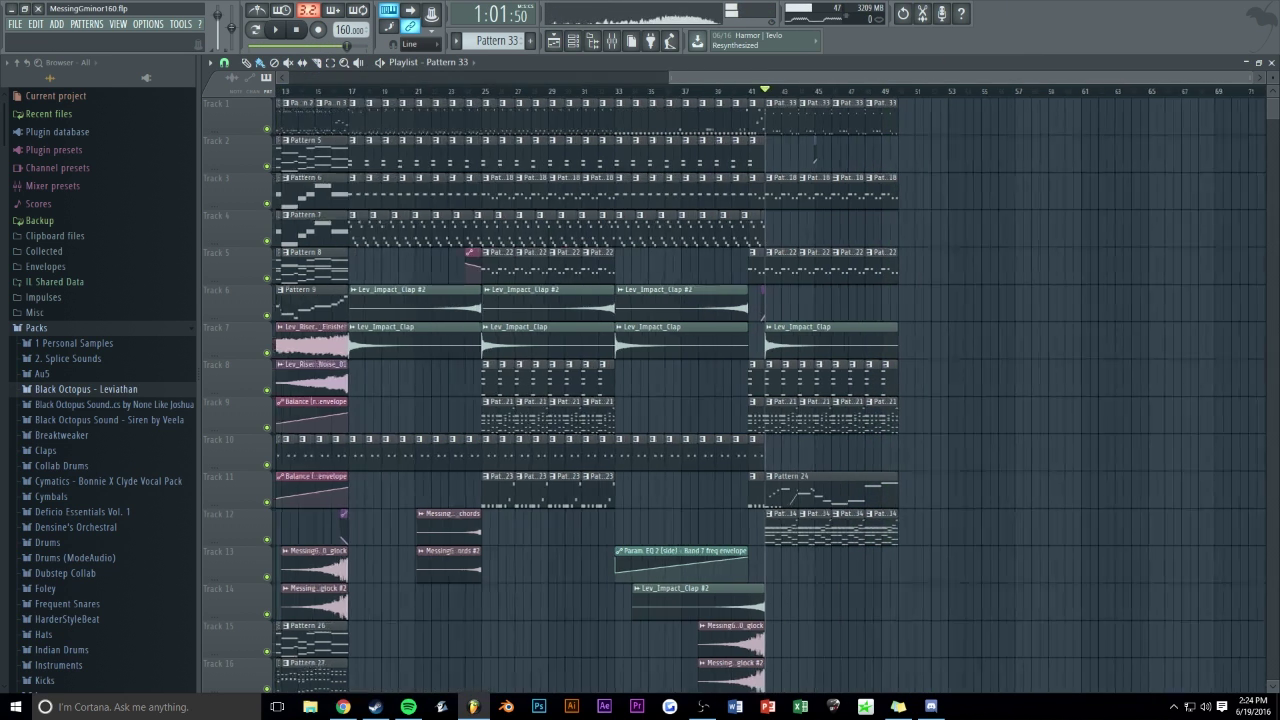
pyautogui.moveTo(1085, 619); pyautogui.dragTo(638, 101)
pyautogui.hotkey('ctrl', 'b')
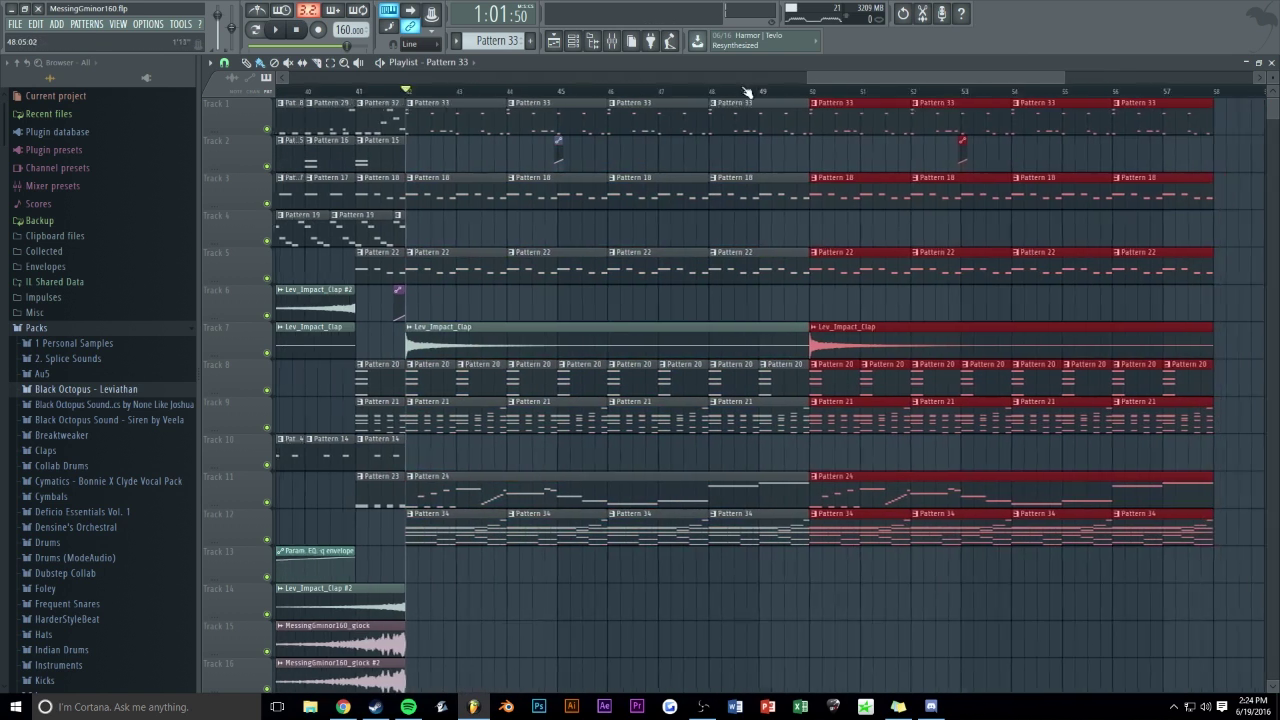
# - Make the track 1 drum clips at bar 50 and bar 48 unique patterns
pyautogui.click(774, 103)
pyautogui.click(796, 155)
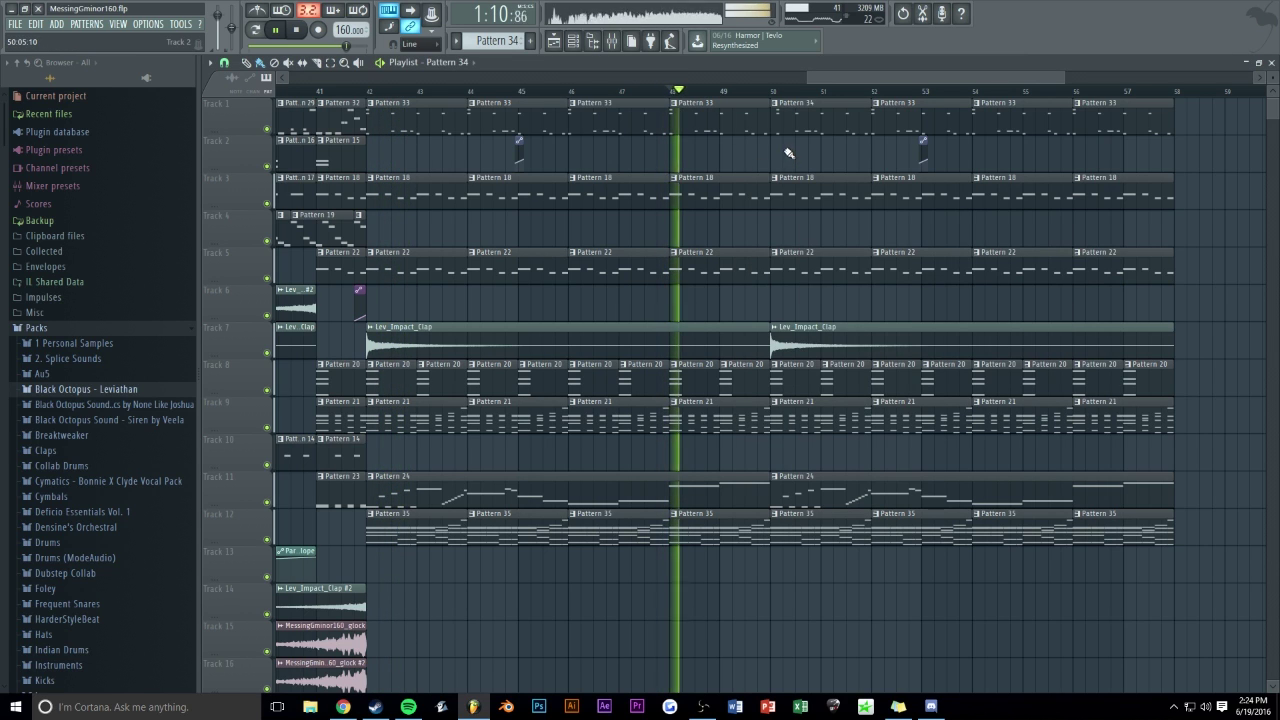
pyautogui.press('space')
pyautogui.click(673, 103)
pyautogui.click(702, 180)
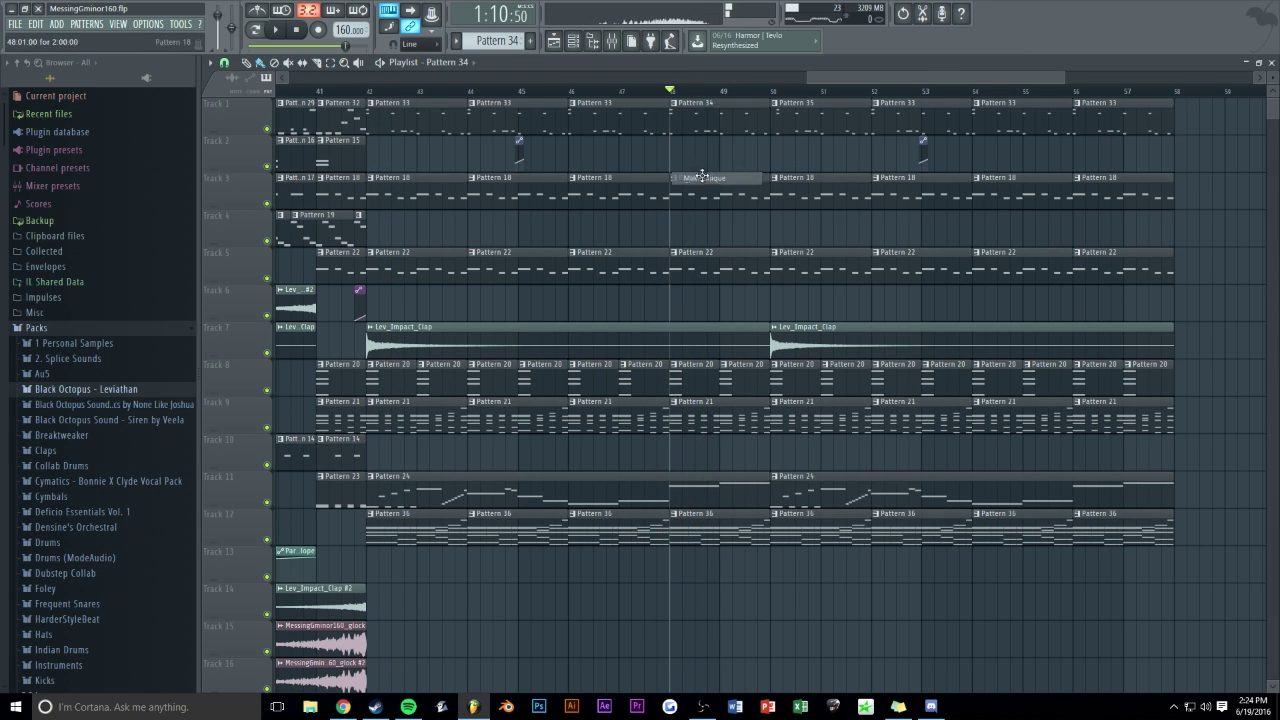
# - Finish Pattern 34 with a drum fill of B2, D3, D3 and A3 notes at the end of bar 2, replacing the last C3
pyautogui.doubleClick(723, 120)
pyautogui.click(408, 62)
pyautogui.click(532, 78)
pyautogui.scroll(-3, 535, 79)
pyautogui.click(540, 91)
pyautogui.press('space')
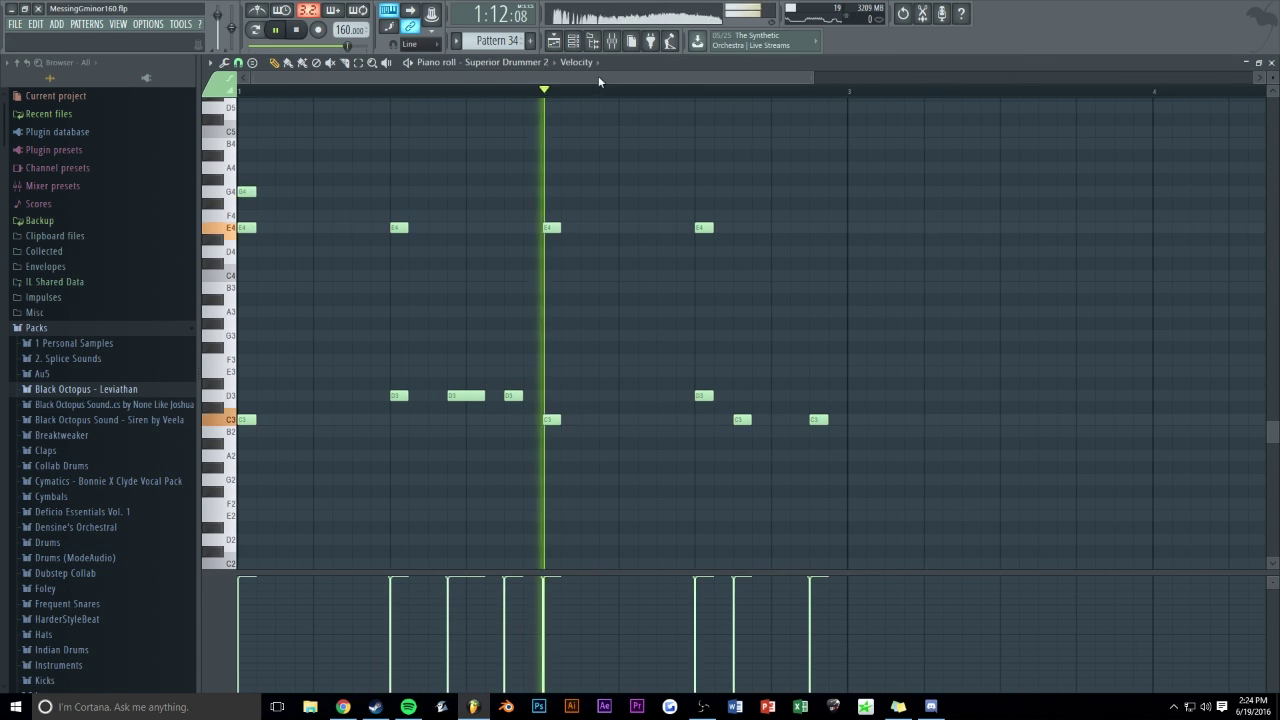
pyautogui.scroll(2, 598, 76)
pyautogui.press('space')
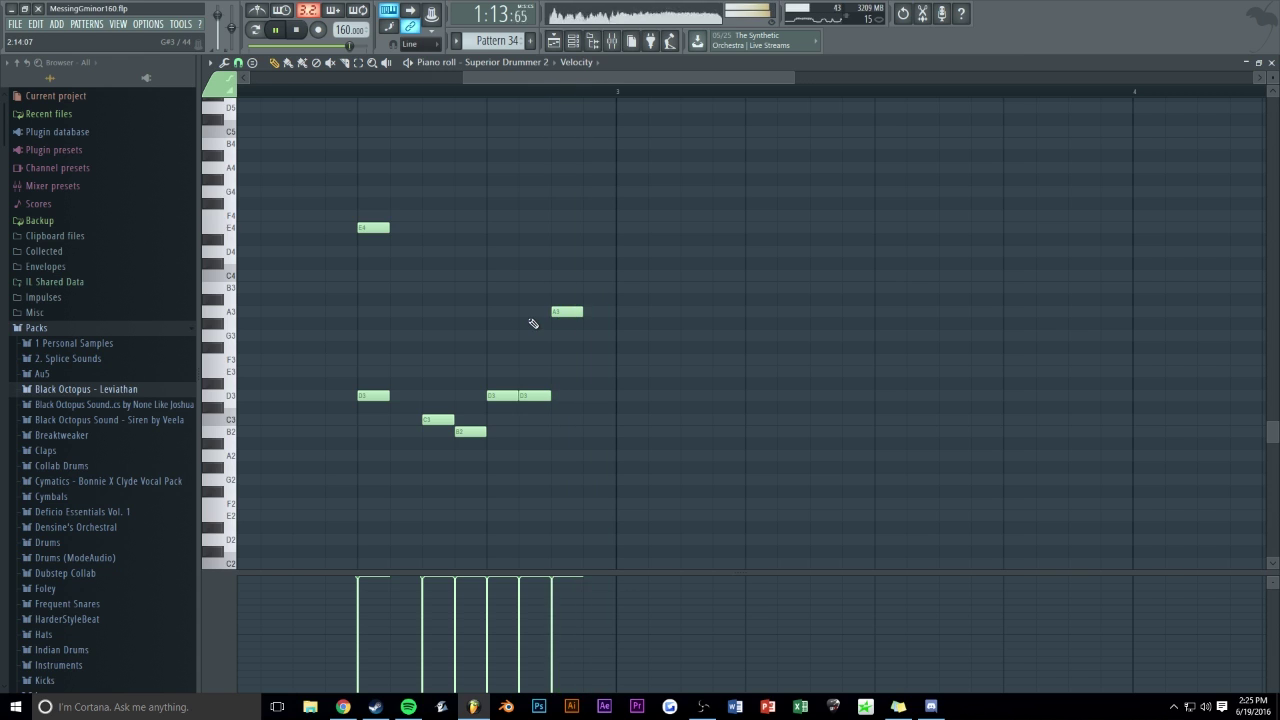
pyautogui.press('Escape')
pyautogui.press('Escape')
# - Move the second lead PortTime automation clip on track 2 to the start of bar 50 and shorten it
pyautogui.press('space')
pyautogui.scroll(3, 866, 97)
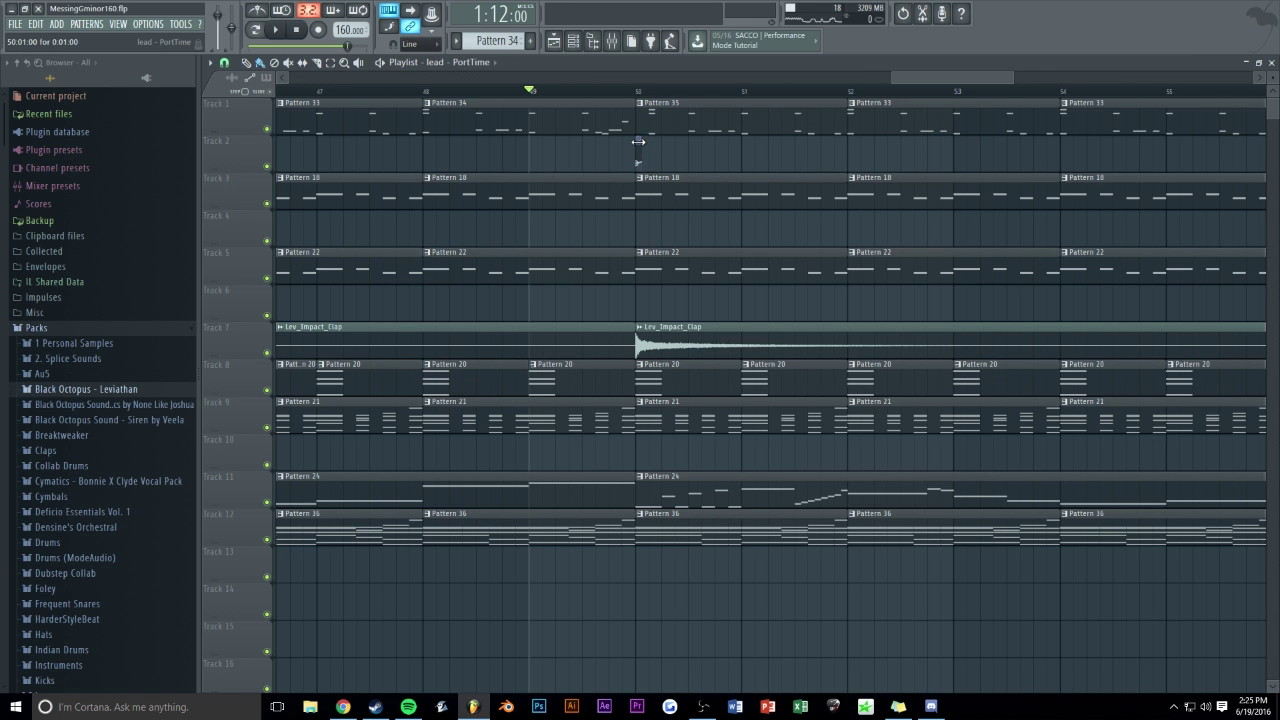
pyautogui.scroll(-3, 923, 84)
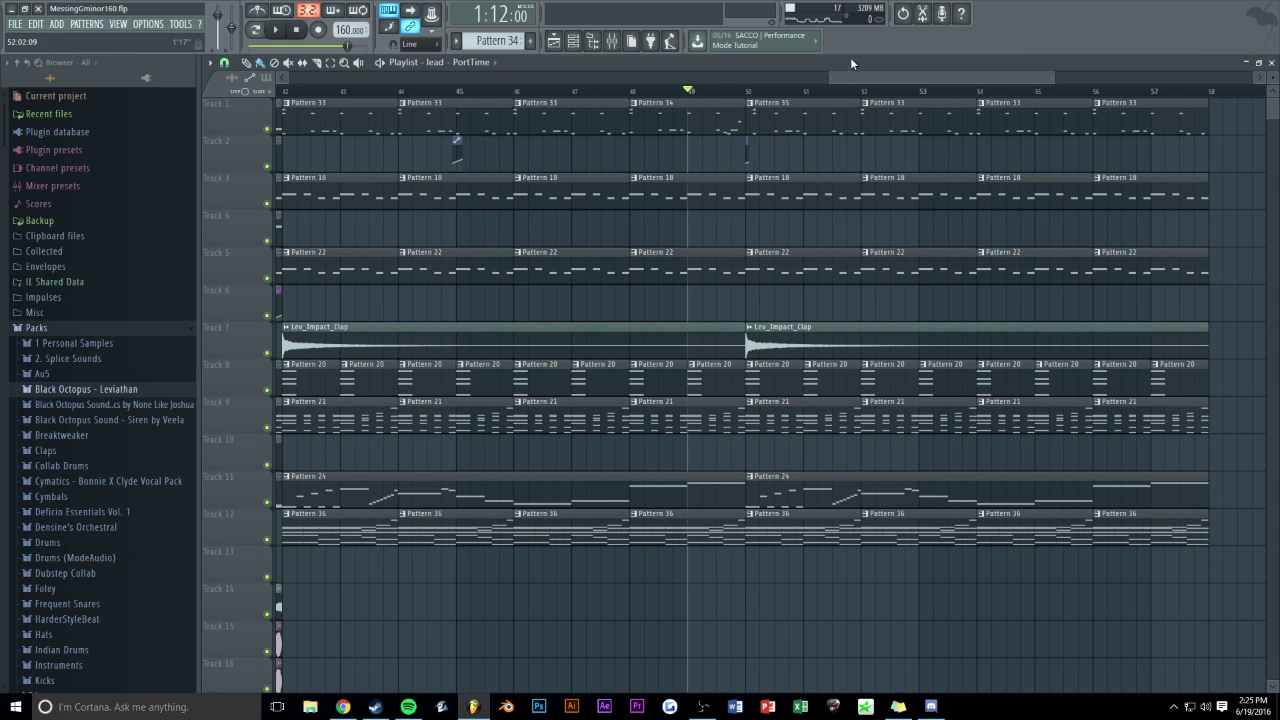
# - Place another copy of the lead PortTime automation clip from bar 45 on track 2, just before bar 54
pyautogui.scroll(5, 860, 78)
pyautogui.press('space')
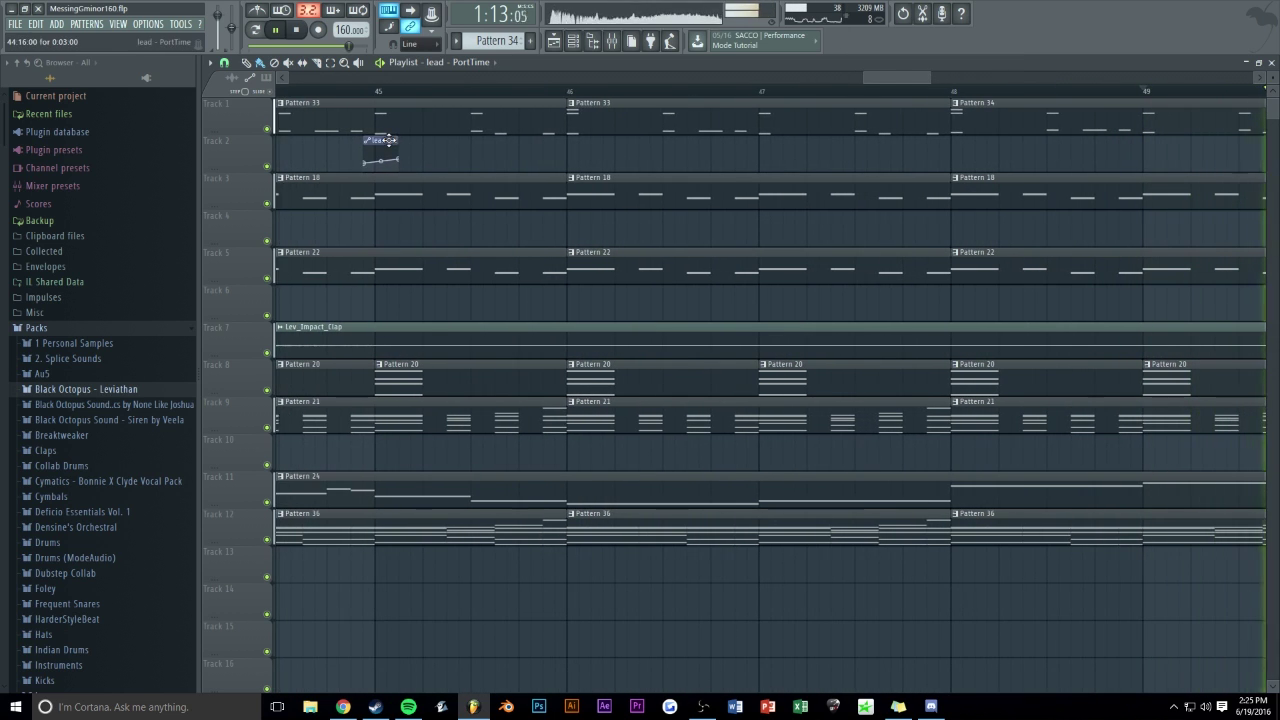
pyautogui.moveTo(886, 80); pyautogui.dragTo(948, 80)
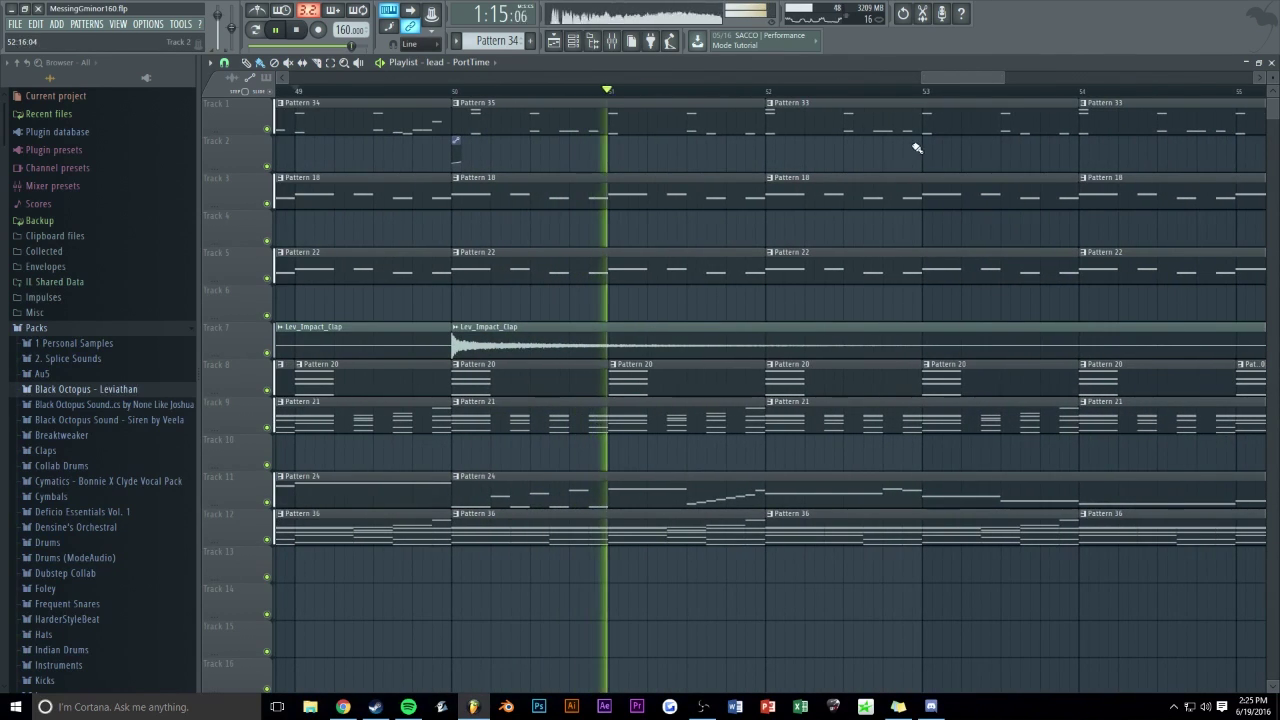
pyautogui.click(763, 152)
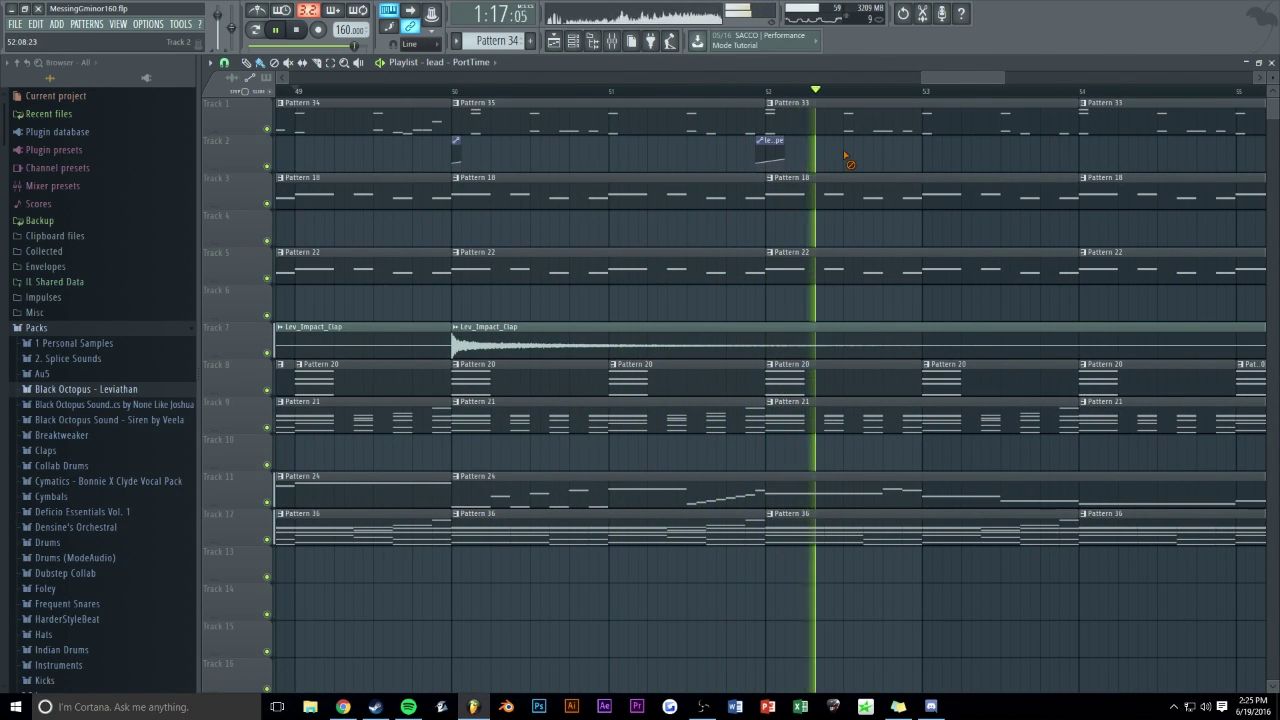
pyautogui.press('space')
pyautogui.press('space')
pyautogui.moveTo(1090, 143); pyautogui.dragTo(1050, 143)
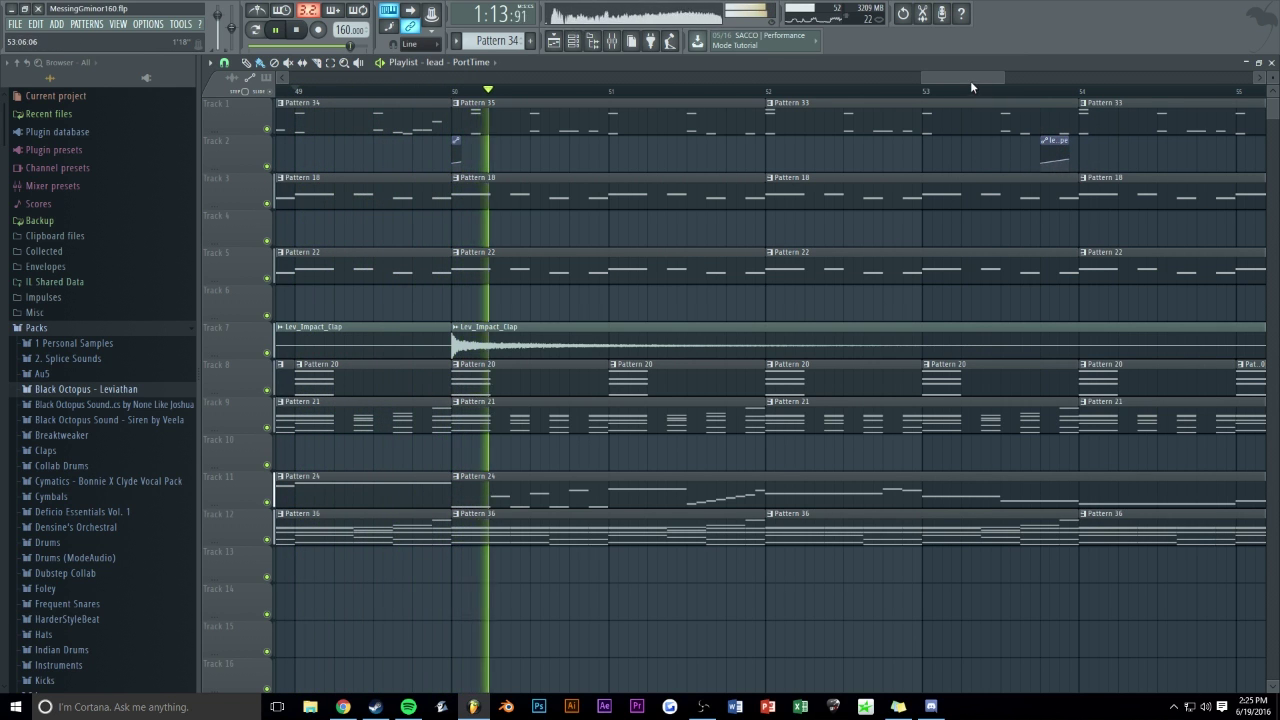
# - Shorten the clips ending at bar 50 on tracks 3 to 12 by one beat, leaving a gap before the second half
pyautogui.scroll(-2, 932, 160)
pyautogui.press('space')
pyautogui.press('space')
pyautogui.scroll(1, 700, 455)
pyautogui.press('space')
pyautogui.moveTo(676, 560); pyautogui.dragTo(665, 190)
pyautogui.press('space')
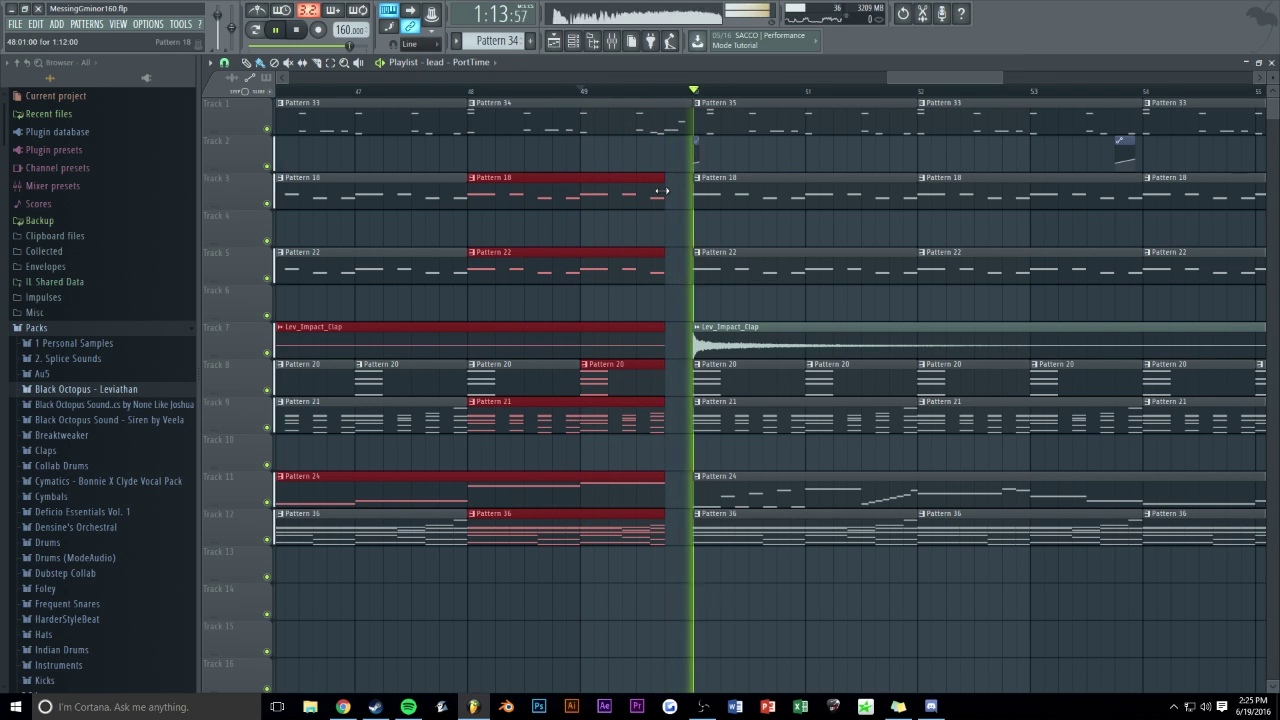
pyautogui.click(686, 224)
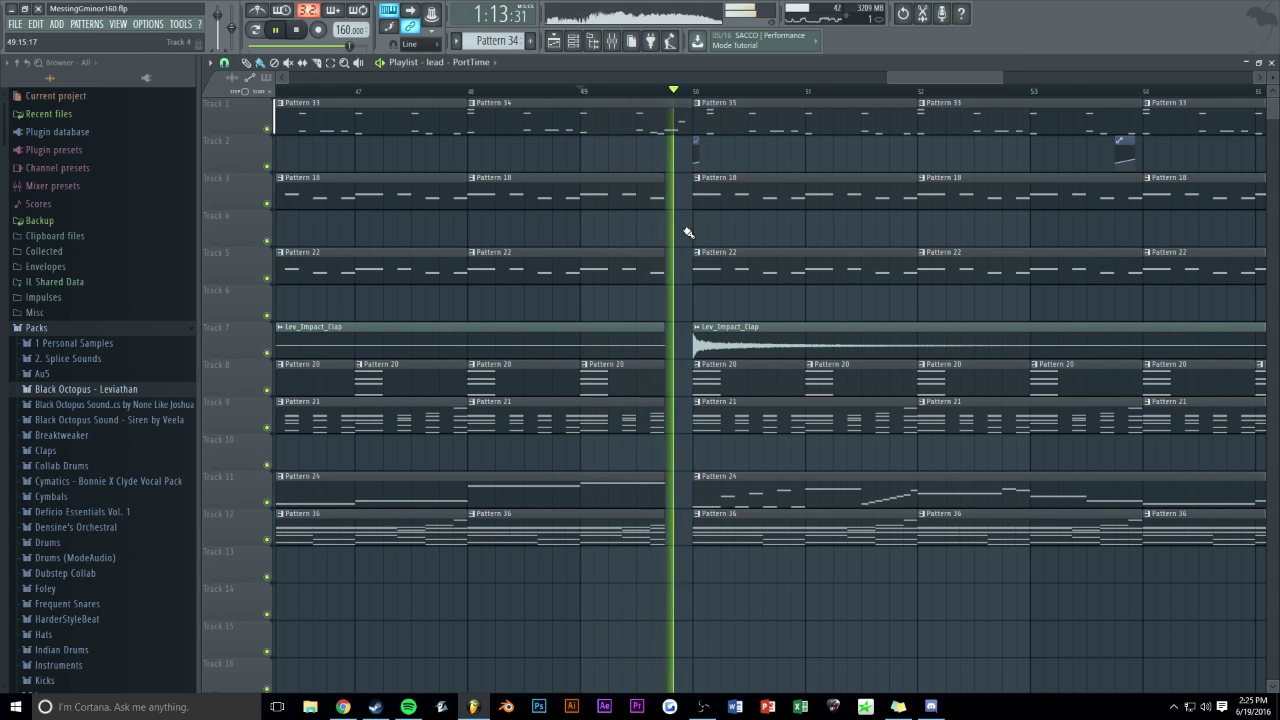
pyautogui.press('space')
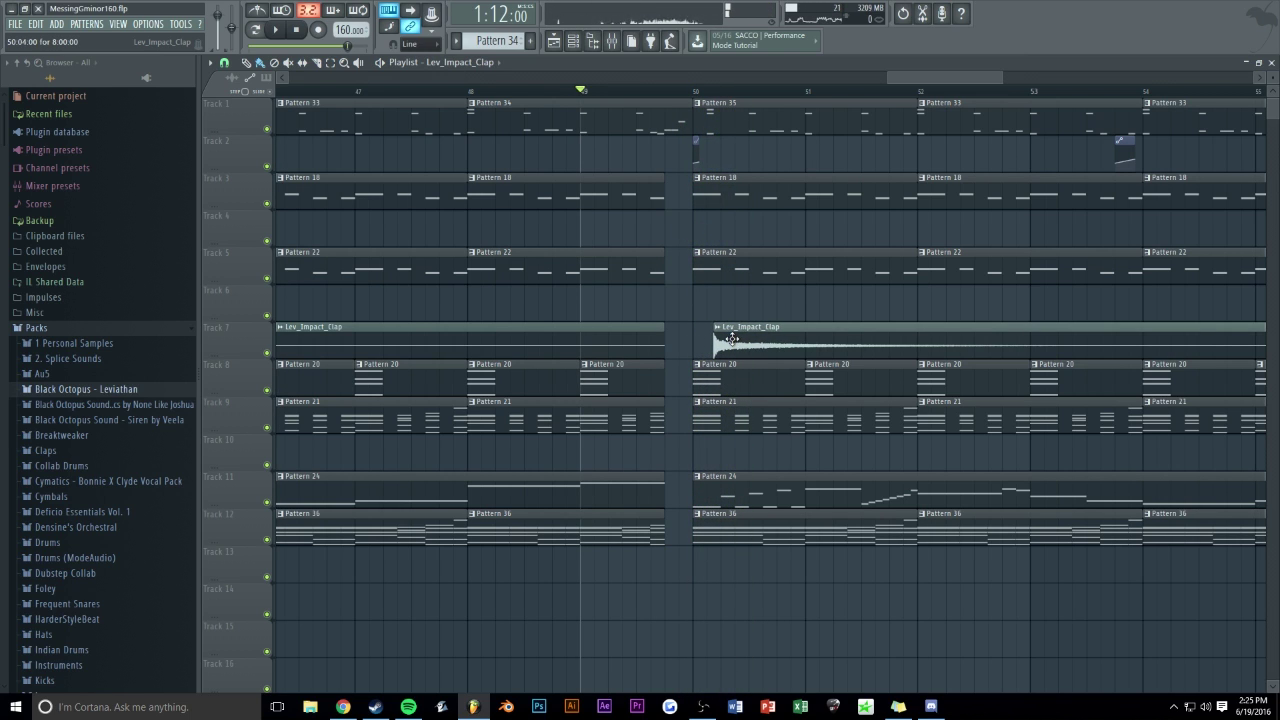
# - Try starting the Lev_Impact_Clap and the other clips at bar 50 half a beat later on tracks 3 to 12
pyautogui.moveTo(733, 339); pyautogui.dragTo(727, 339)
pyautogui.press('space')
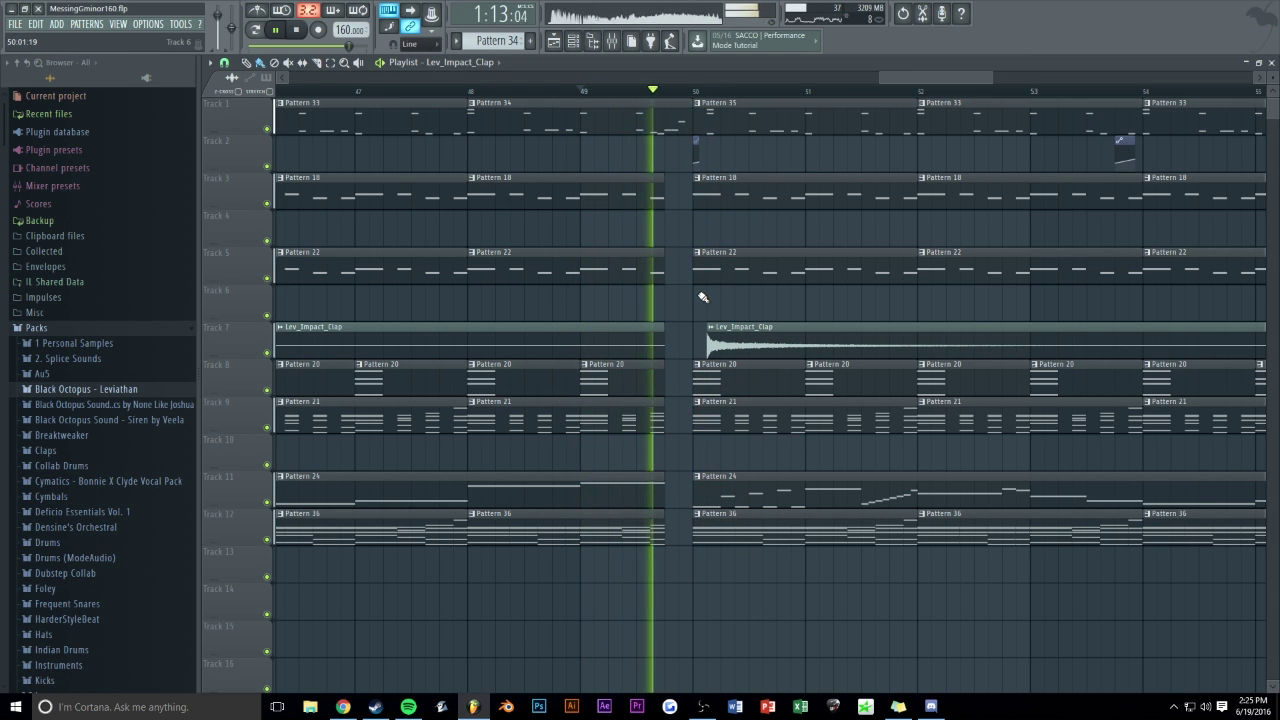
pyautogui.press('space')
pyautogui.moveTo(703, 561); pyautogui.dragTo(703, 194)
pyautogui.press('space')
pyautogui.click(688, 251)
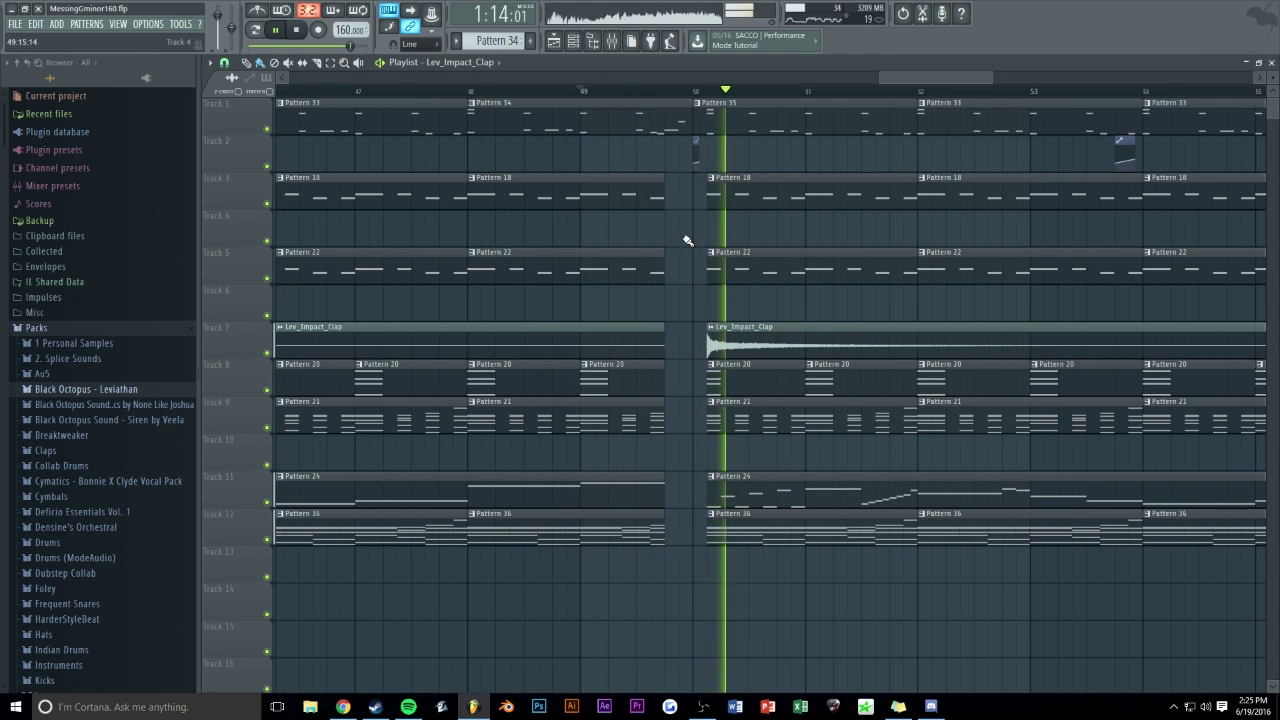
# - In Pattern 35, add a C3 note at the very start and place the G4, E4 and C3 hit half a beat in
pyautogui.press('space')
pyautogui.rightClick(699, 113)
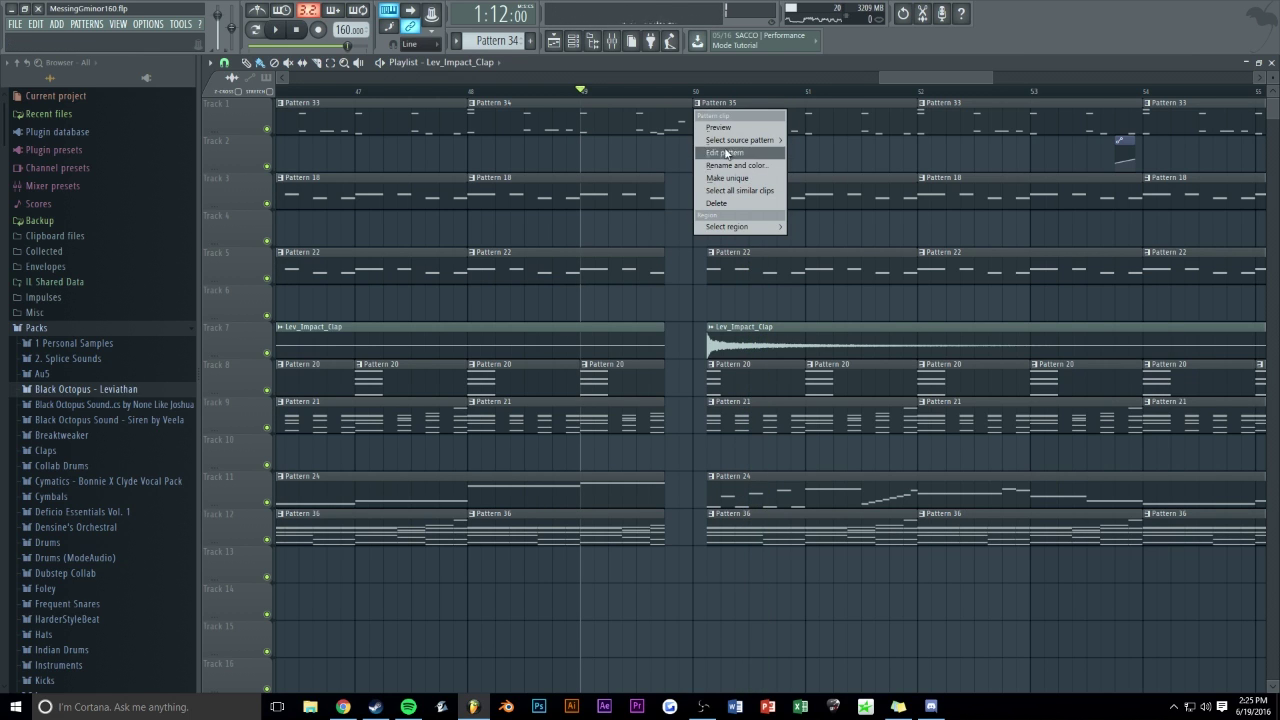
pyautogui.click(726, 157)
pyautogui.click(241, 420)
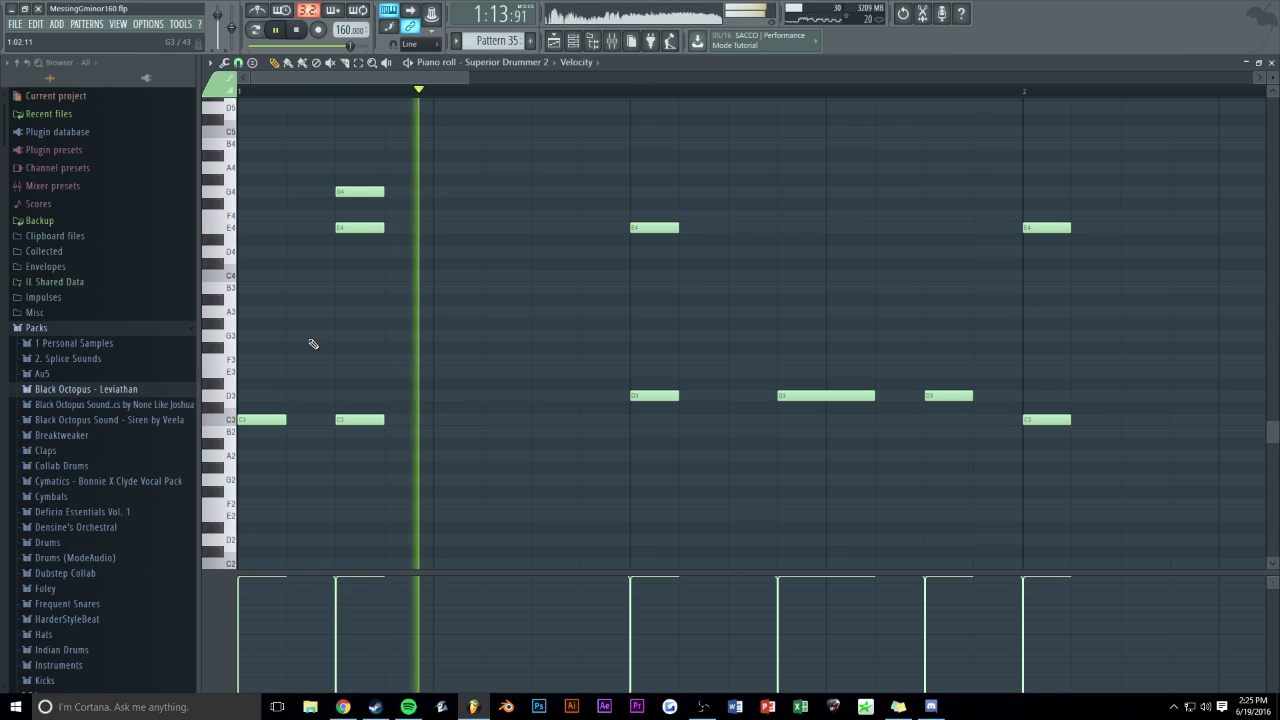
pyautogui.press('Escape')
pyautogui.press('Escape')
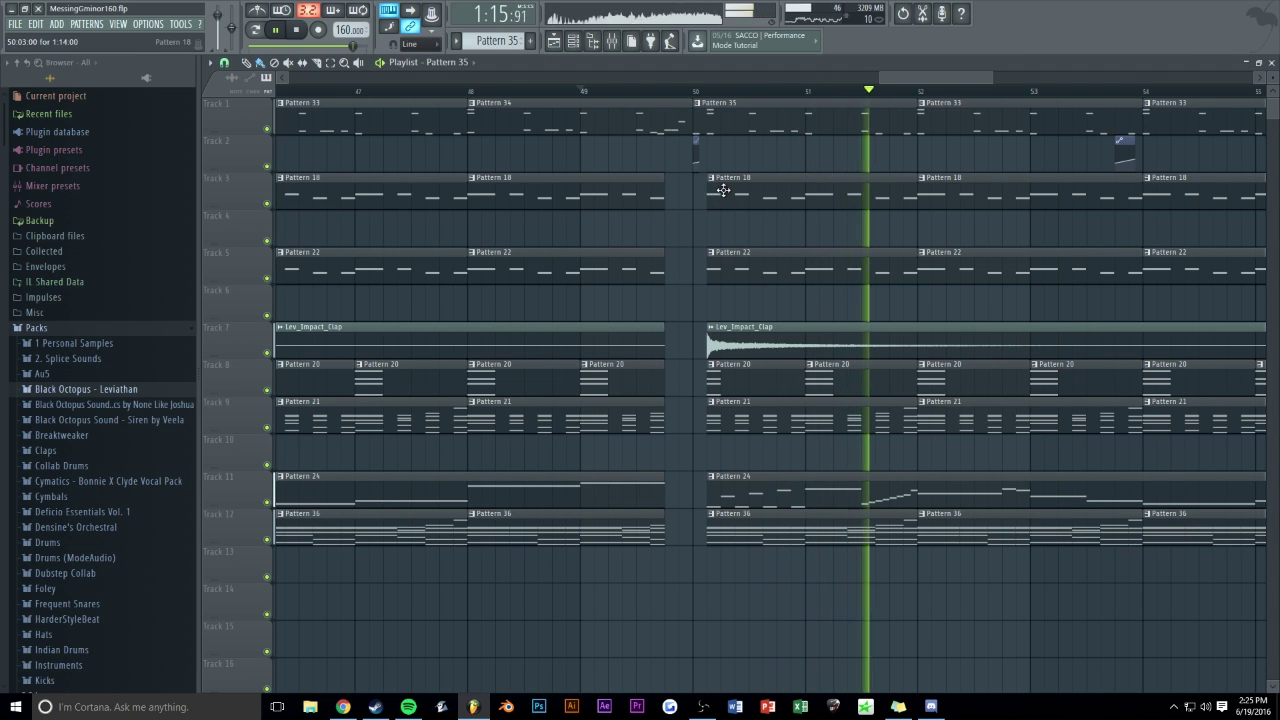
# - Restore the starts of the trimmed pattern clips on tracks 3 to 12 to bar 50
pyautogui.moveTo(722, 191); pyautogui.dragTo(712, 277)
pyautogui.moveTo(722, 386); pyautogui.dragTo(697, 502)
pyautogui.press('space')
pyautogui.keyDown('ctrl'); pyautogui.click(690, 453); pyautogui.keyUp('ctrl')
pyautogui.press('space')
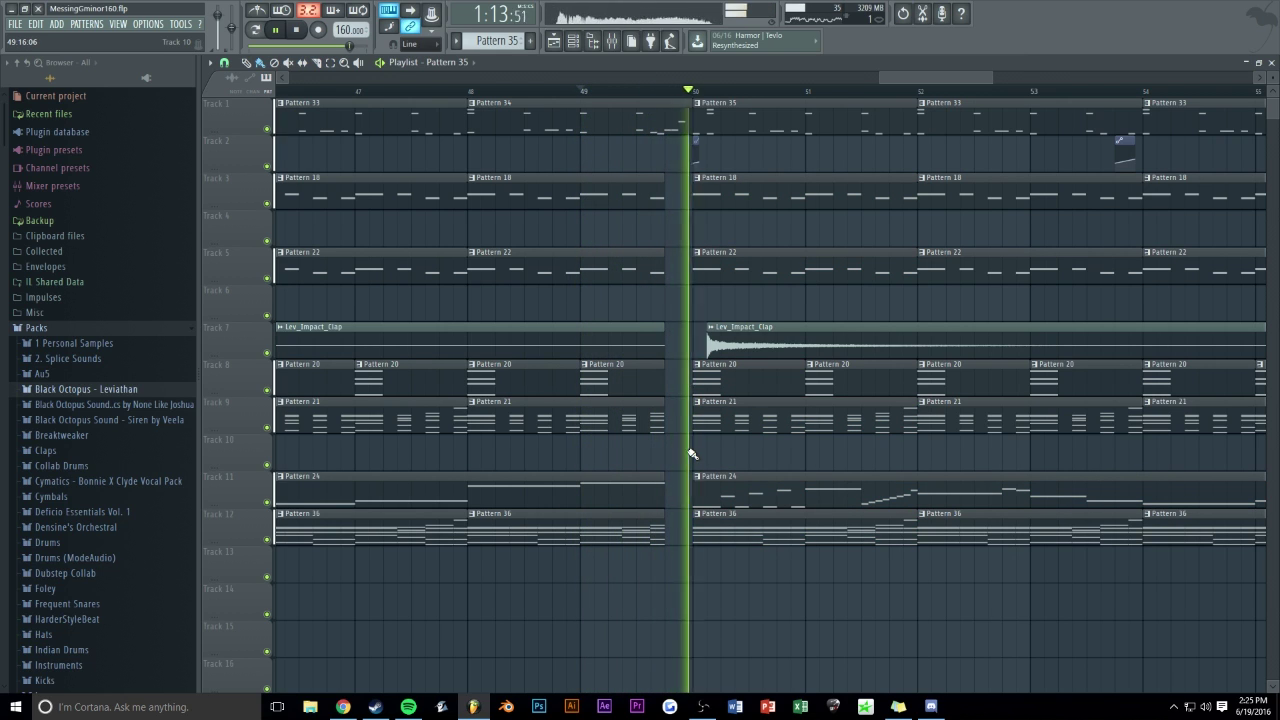
# - Move the G4, E4 and C3 hit near the start of Pattern 35 to the second beat
pyautogui.doubleClick(749, 197)
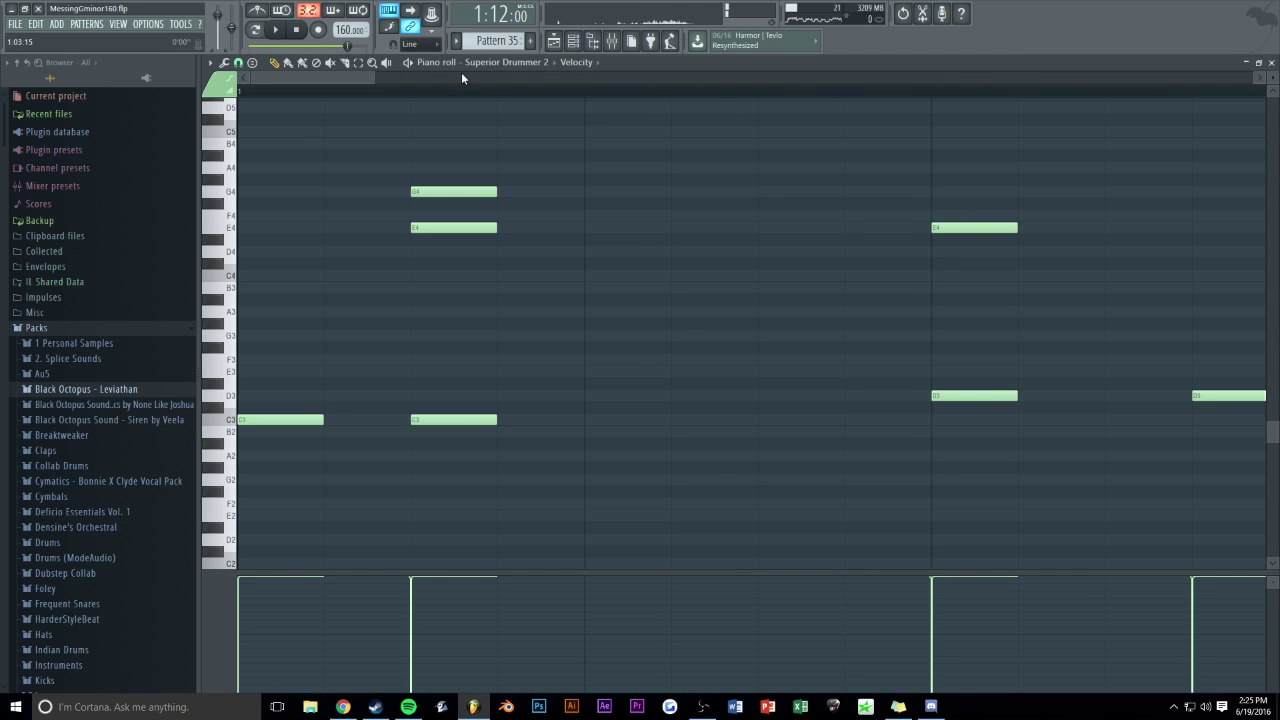
pyautogui.scroll(-1, 461, 76)
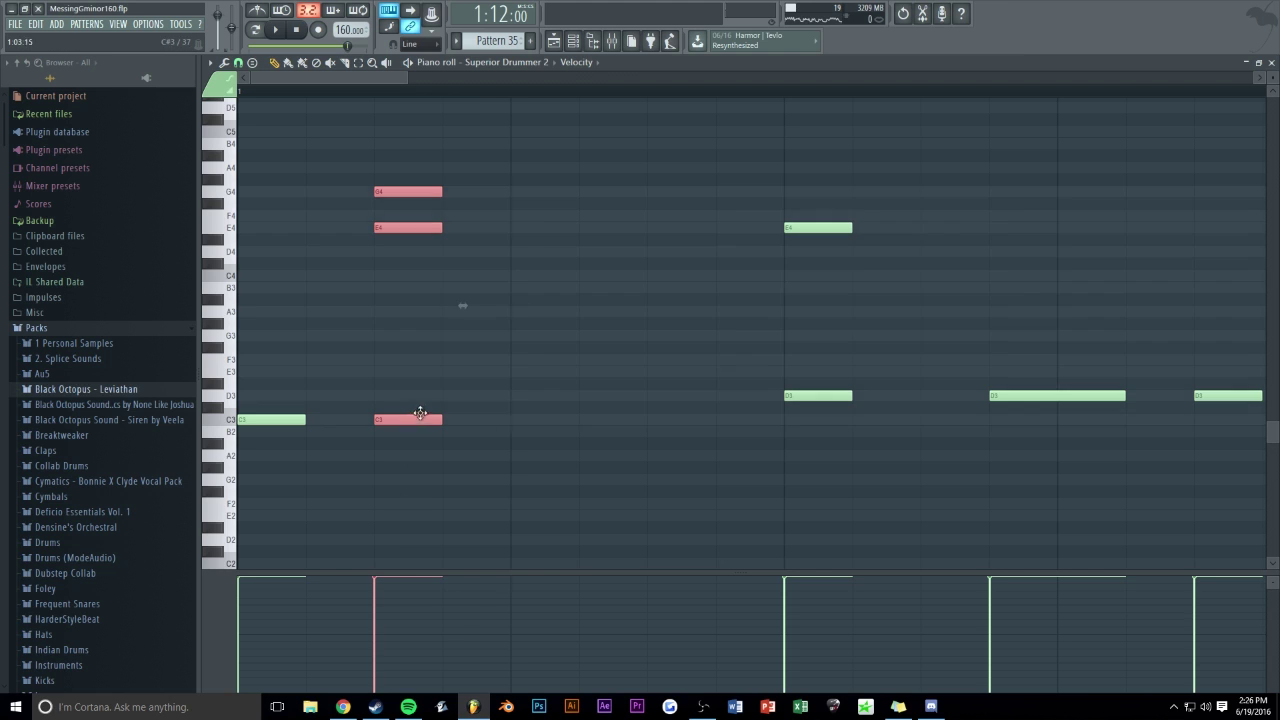
pyautogui.moveTo(410, 414); pyautogui.dragTo(540, 418)
pyautogui.press('space')
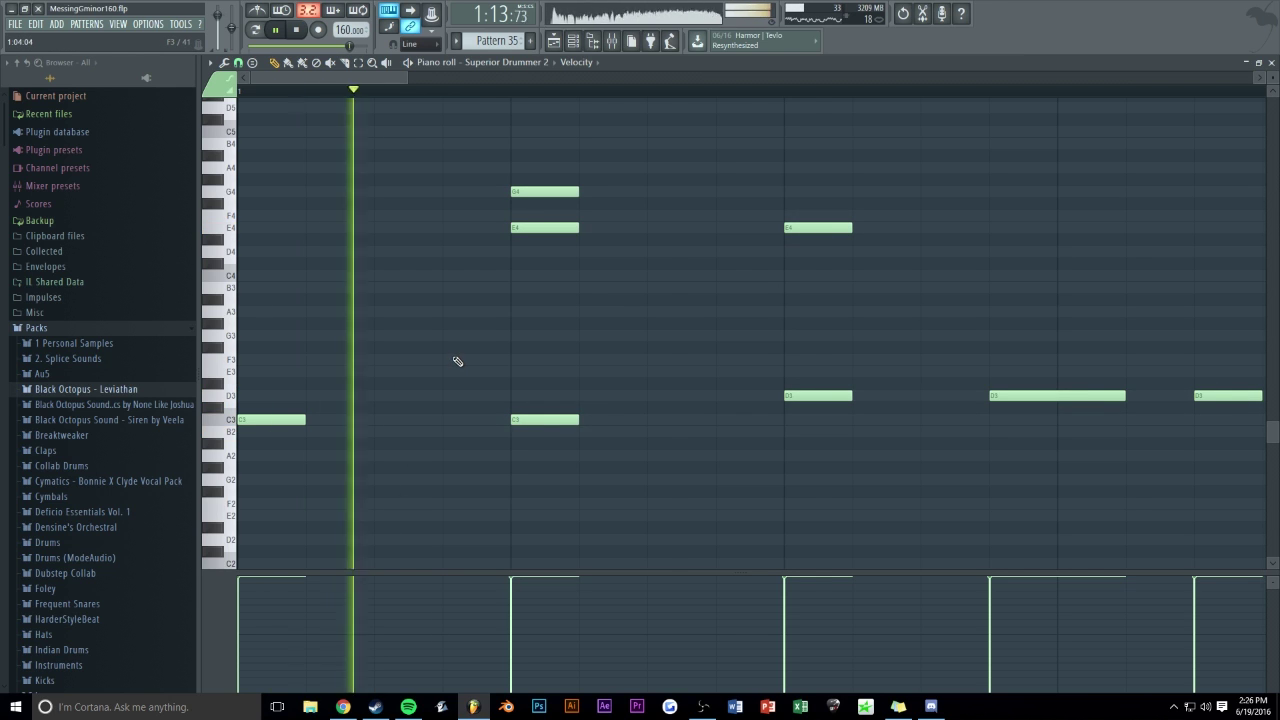
pyautogui.press('Escape')
pyautogui.press('Escape')
# - Move the Lev_Impact_Clap on track 7 to start on the second beat of bar 50
pyautogui.press('space')
pyautogui.moveTo(716, 338); pyautogui.dragTo(730, 338)
pyautogui.press('space')
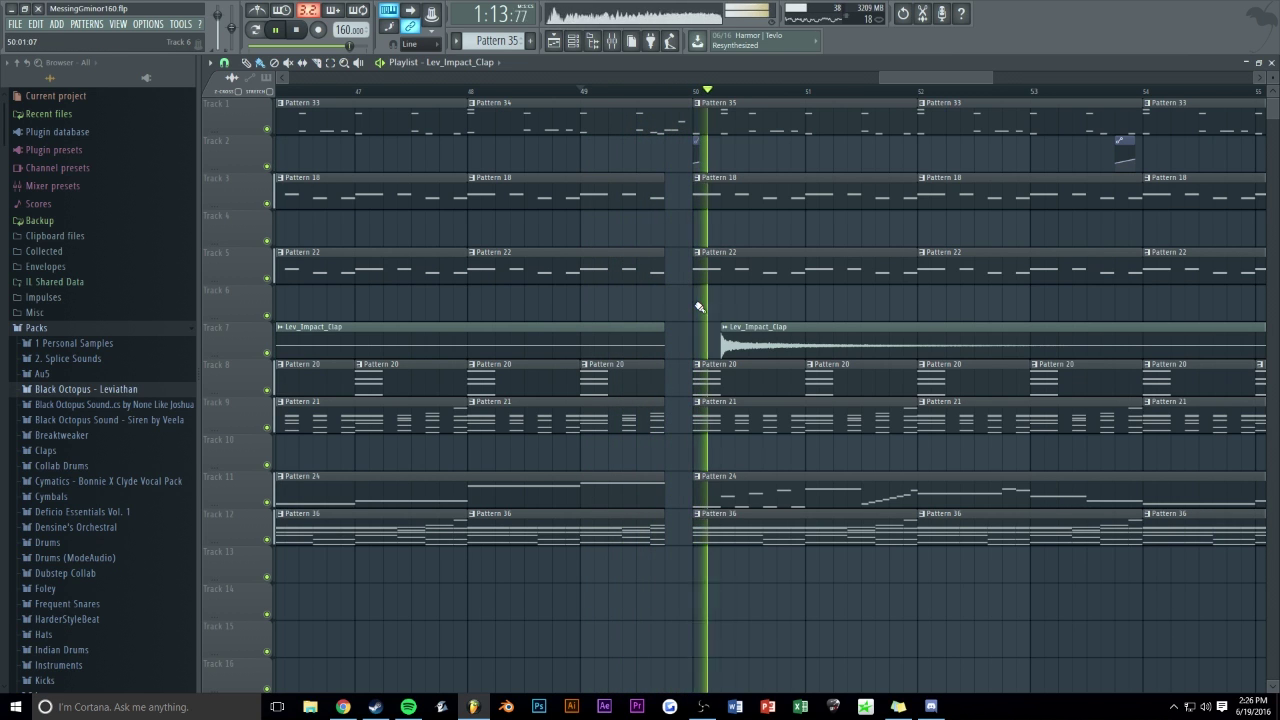
# - Try D3 as the first note of Pattern 35 in playback and return it to C3
pyautogui.press('space')
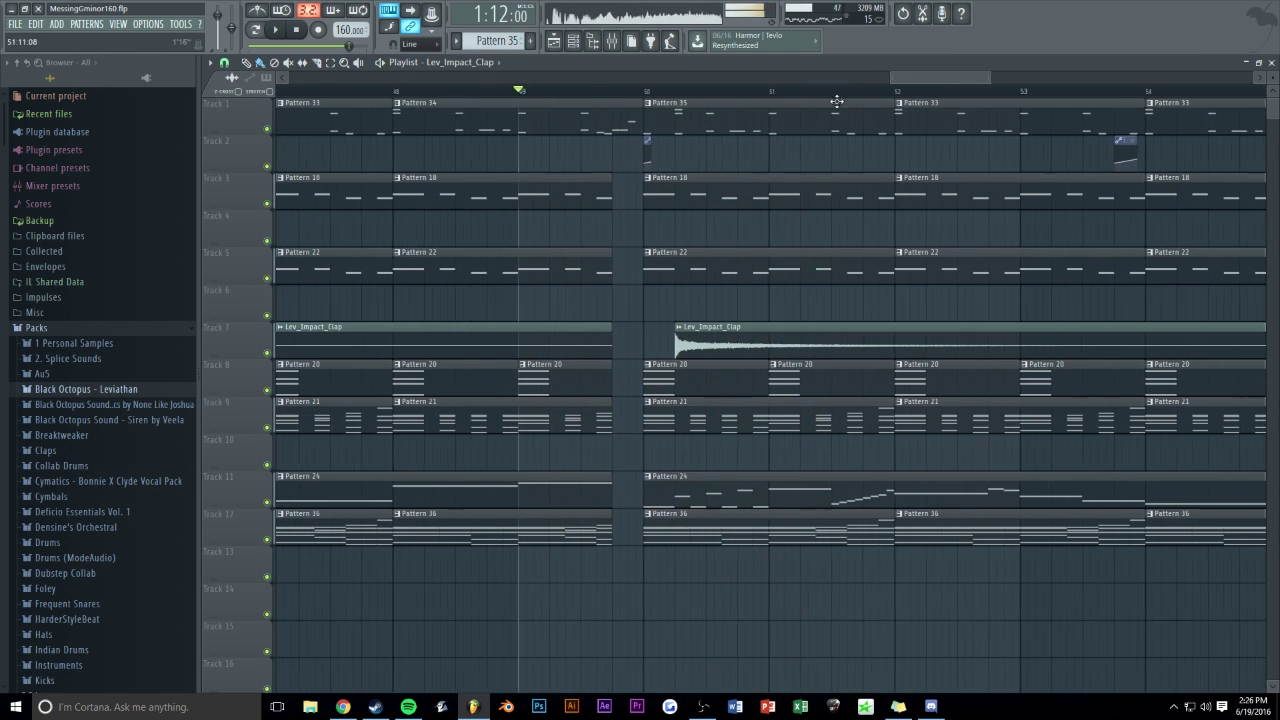
pyautogui.doubleClick(652, 122)
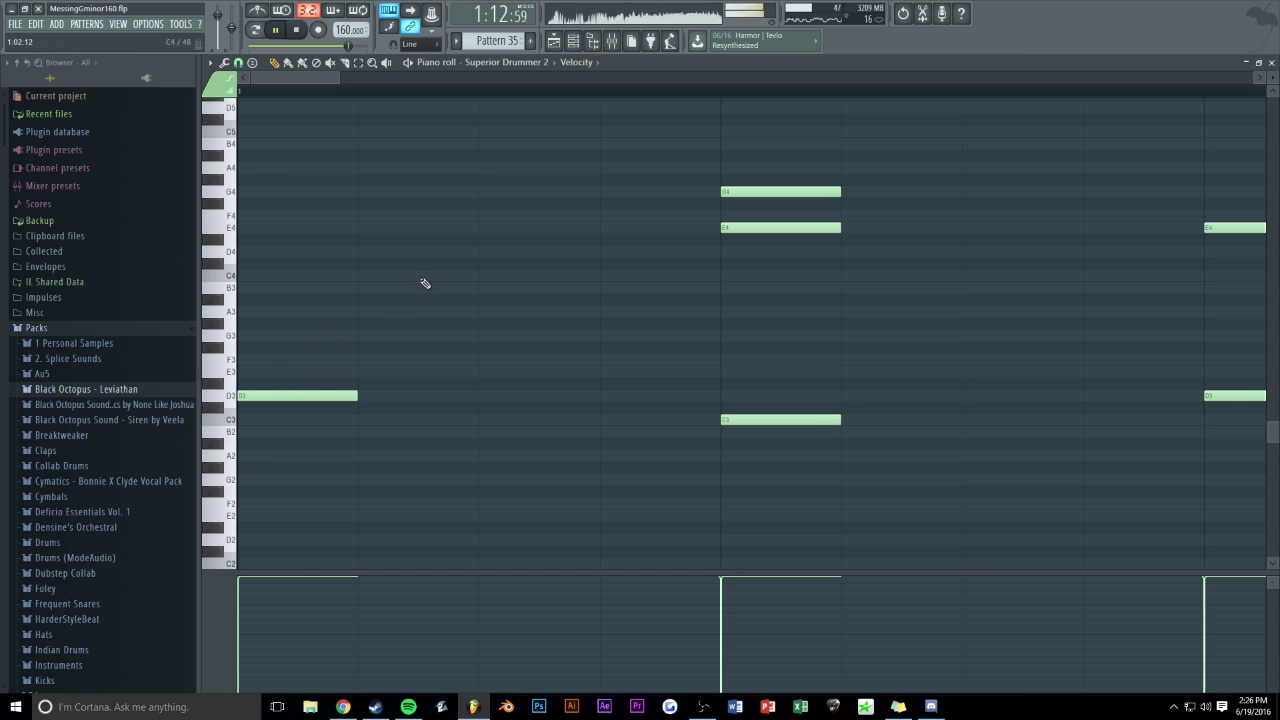
pyautogui.press('space')
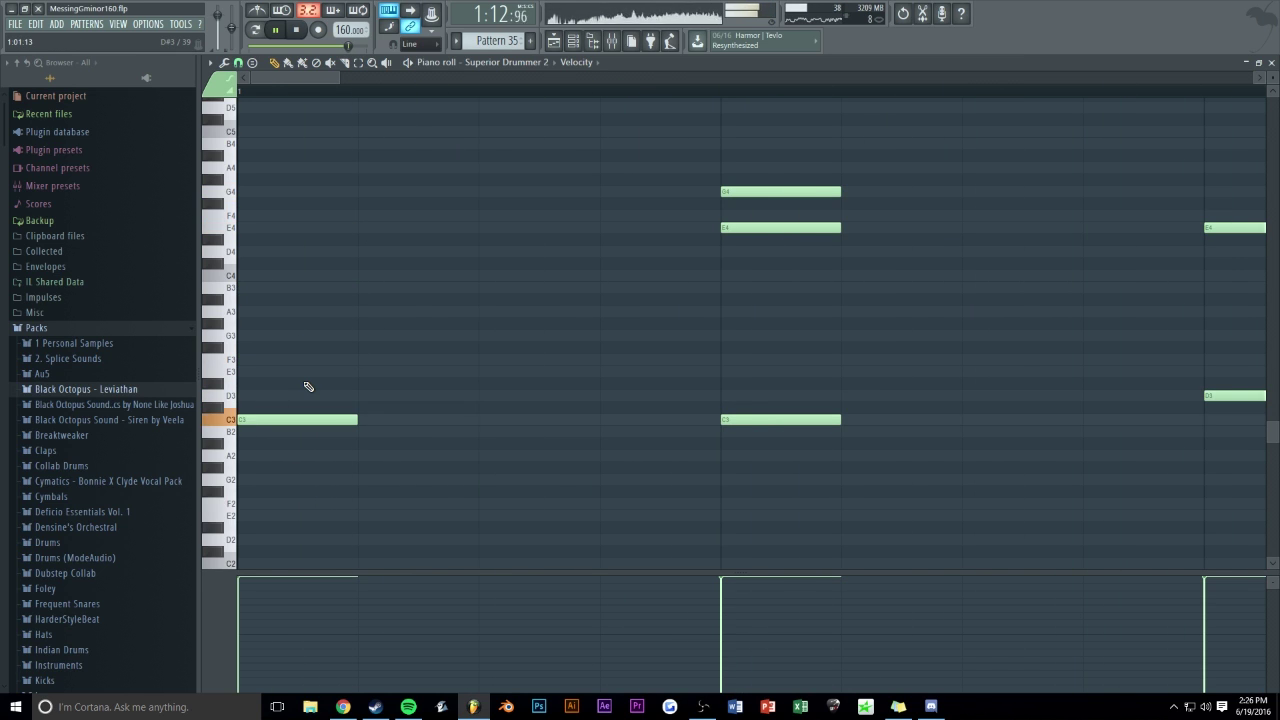
pyautogui.press('Escape')
pyautogui.press('Escape')
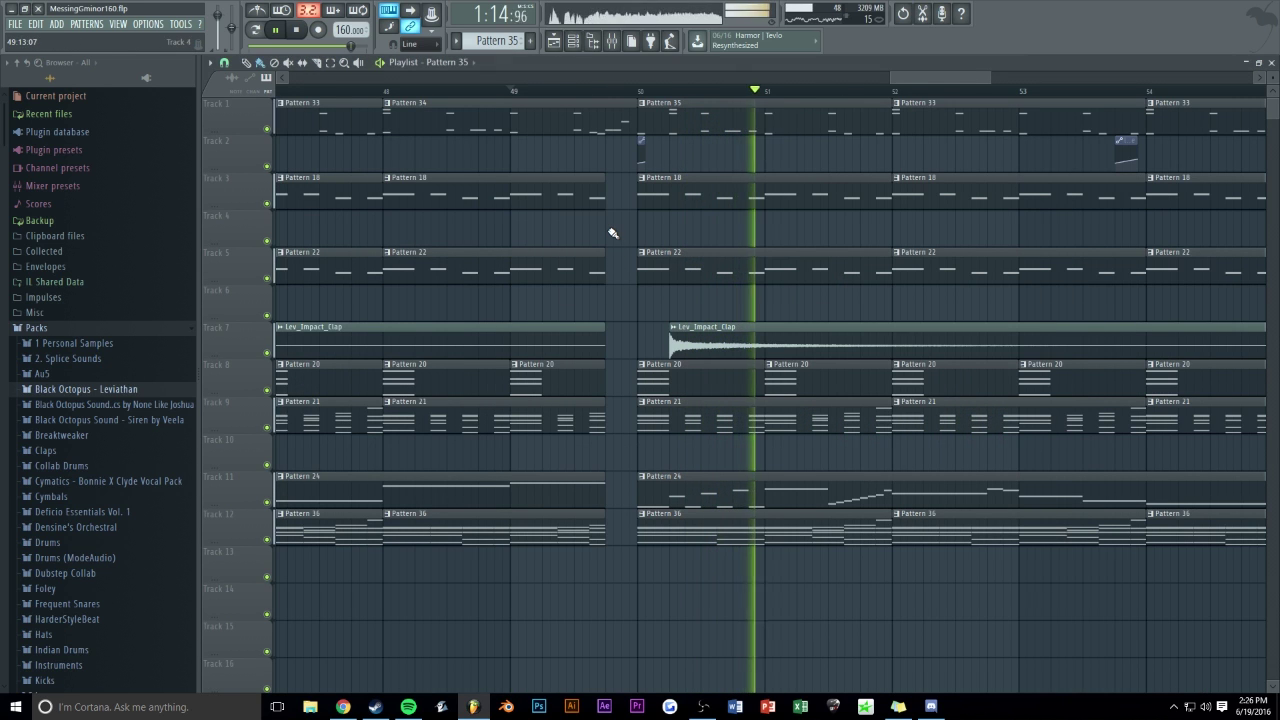
# - Trim the end of the Lev_Impact_Clap on track 7 to bar 58, in line with the other clips
pyautogui.moveTo(990, 78); pyautogui.dragTo(1072, 78)
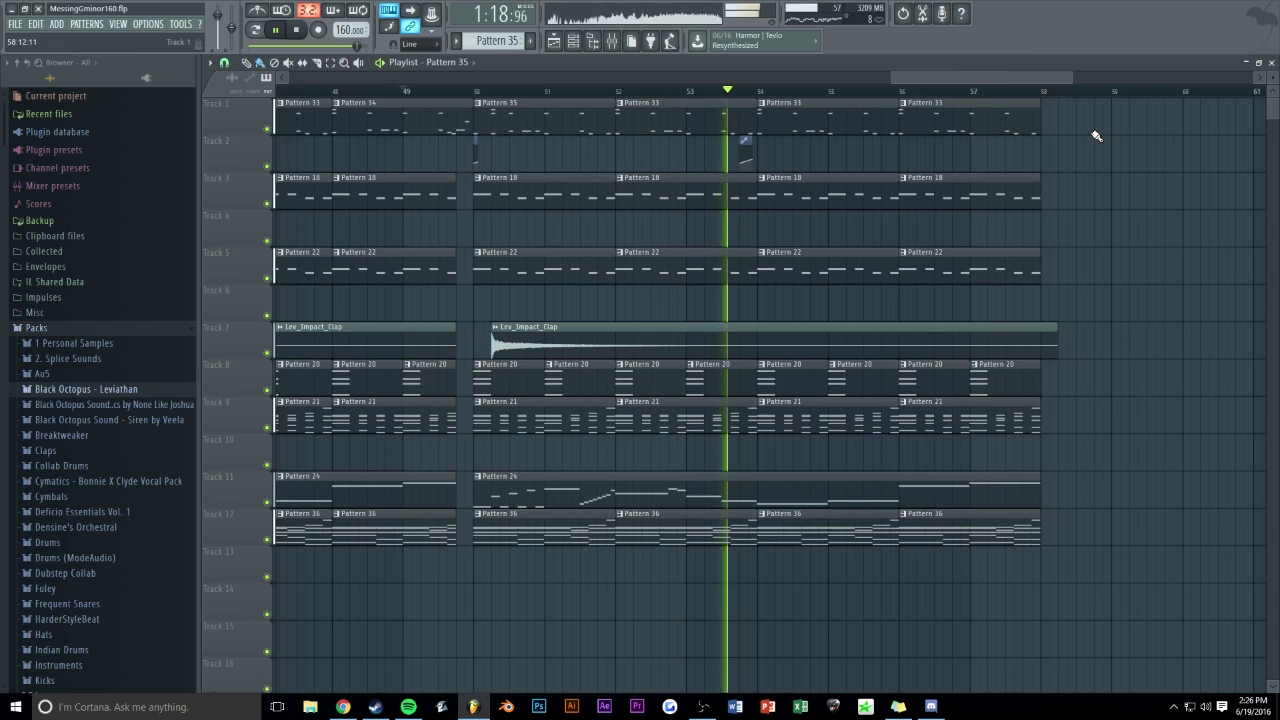
pyautogui.moveTo(1058, 325); pyautogui.dragTo(1047, 313)
# - Copy the Lev_Impact_Clap #2 riser on track 6 into the first half of the drop, ending at bar 50
pyautogui.scroll(-4, 840, 310)
pyautogui.press('space')
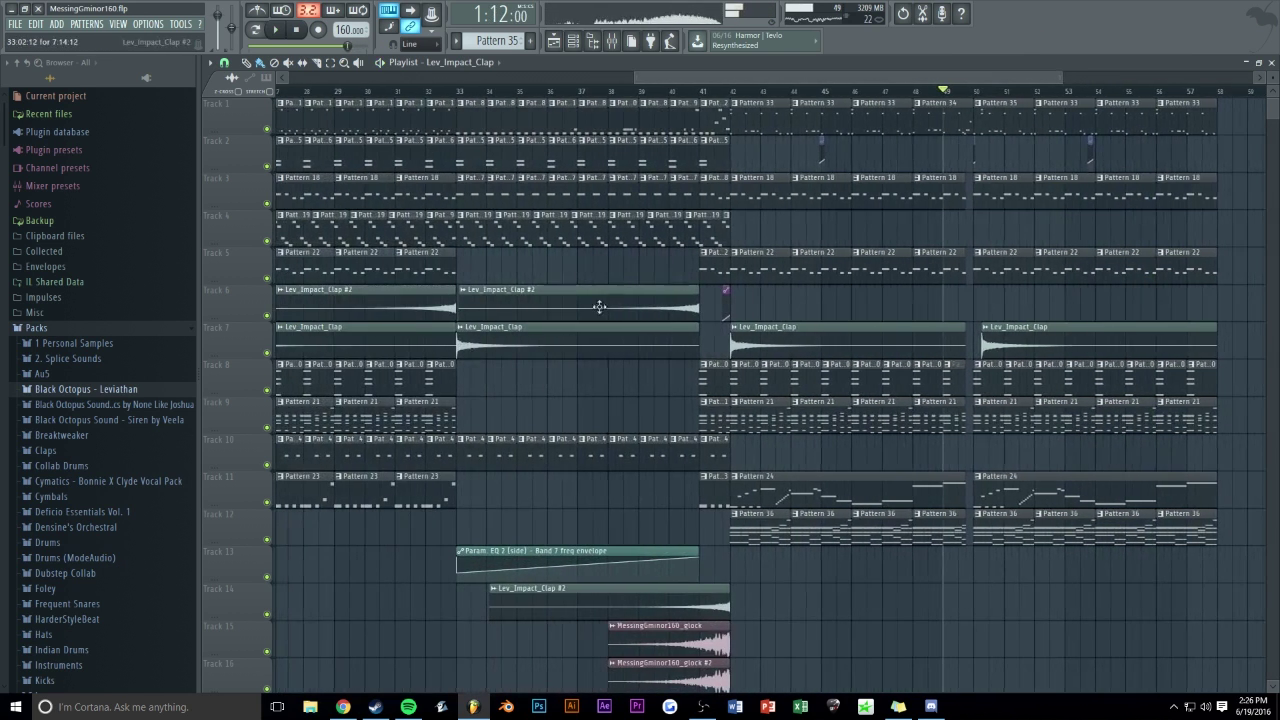
pyautogui.moveTo(638, 301); pyautogui.dragTo(822, 305)
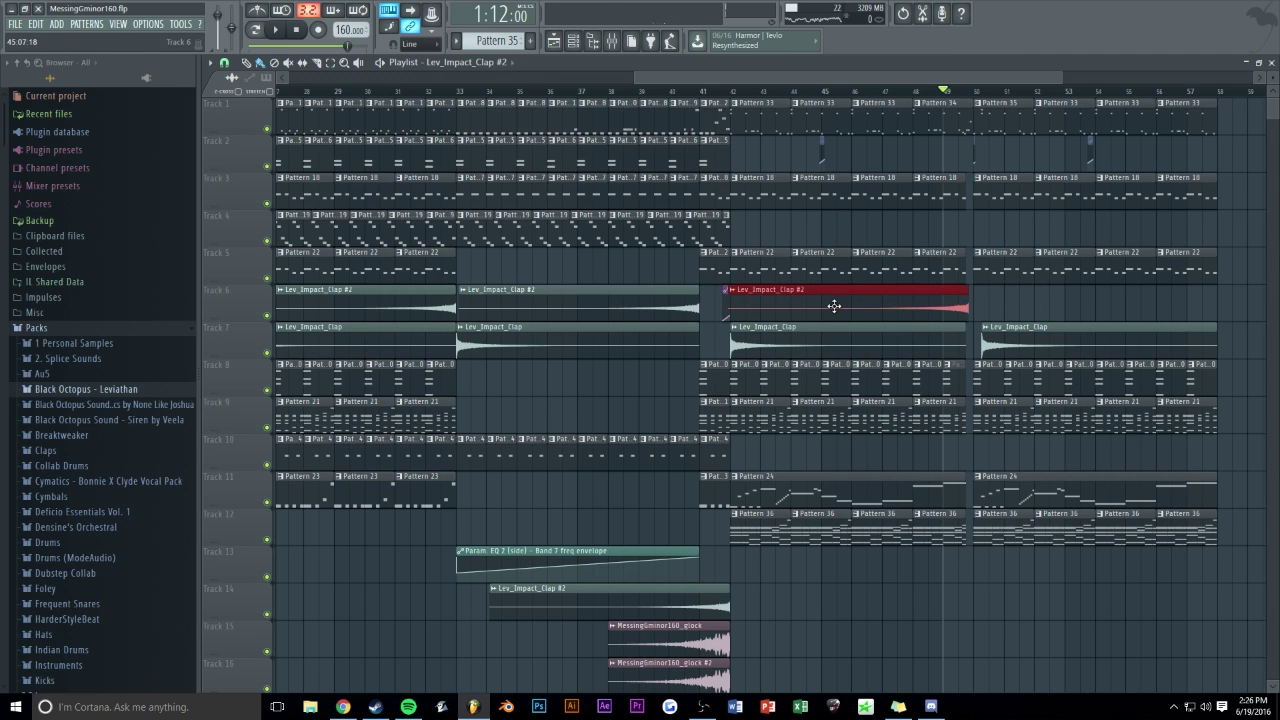
pyautogui.scroll(8, 990, 80)
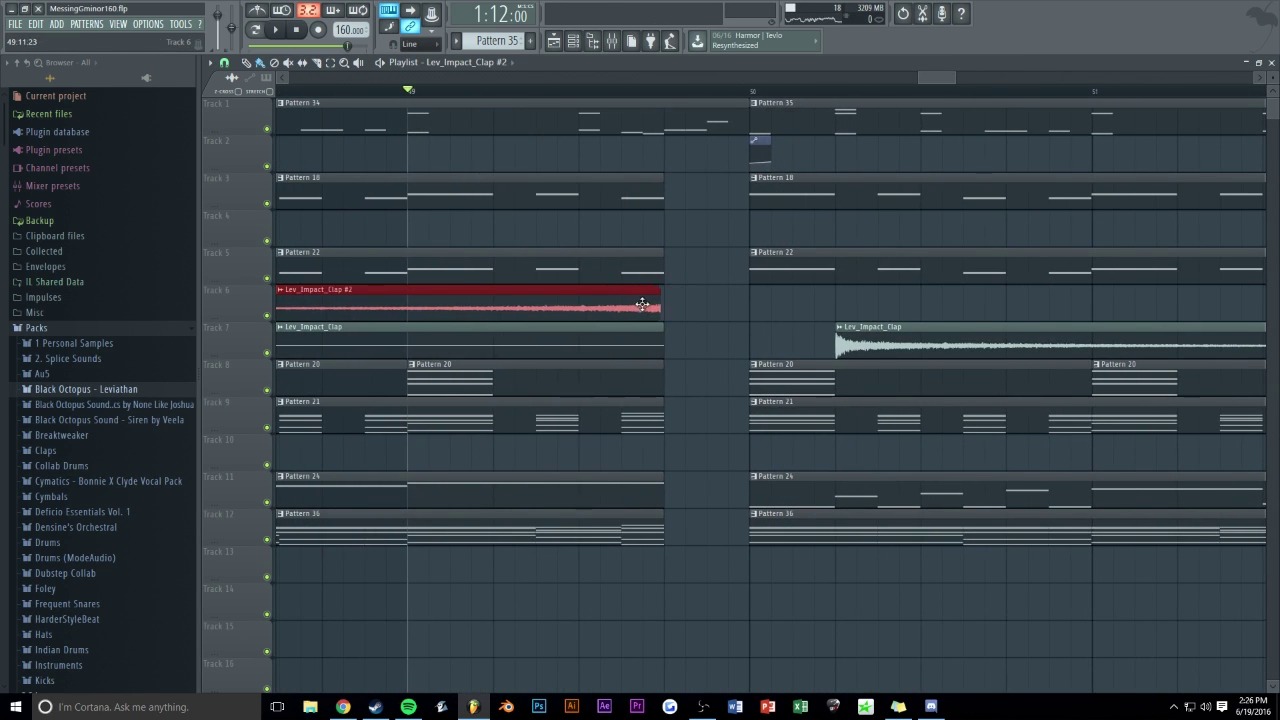
pyautogui.press('space')
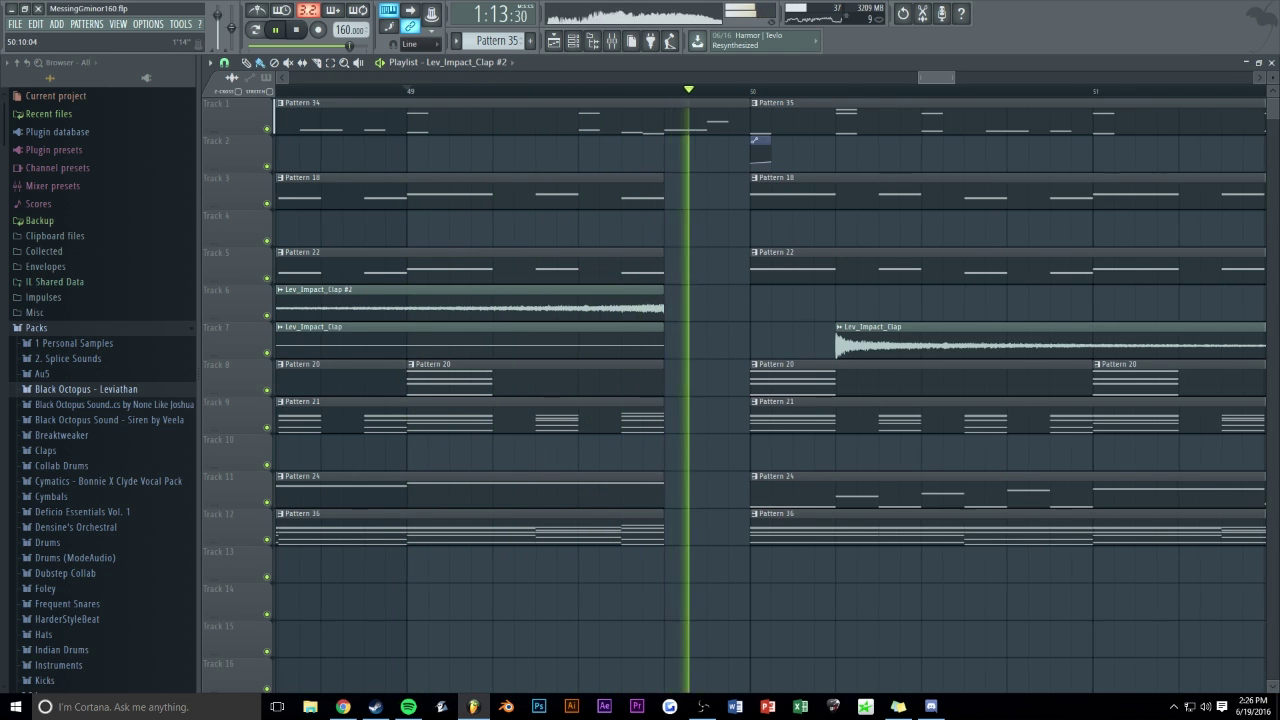
pyautogui.scroll(1, 914, 73)
pyautogui.scroll(4, 710, 77)
pyautogui.moveTo(586, 289); pyautogui.dragTo(828, 281)
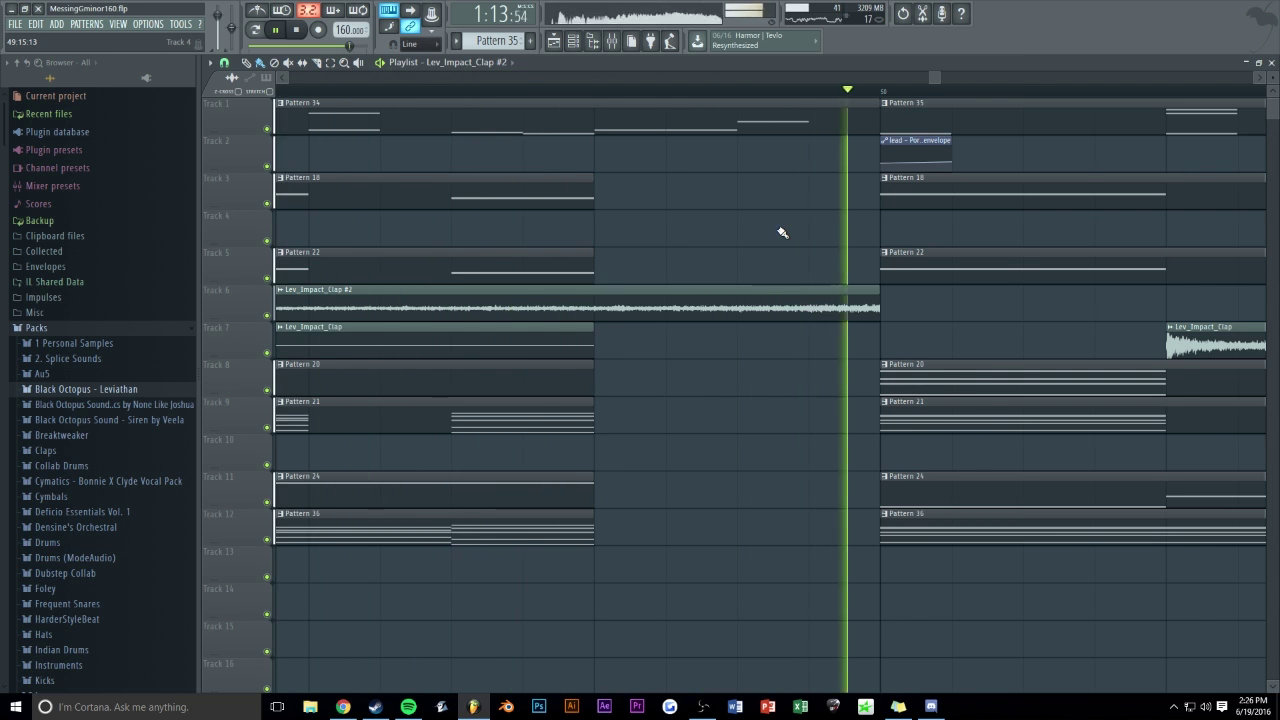
# - Add another Lev_Impact_Clap #2 riser on track 6 from about bar 50, ending at bar 58
pyautogui.moveTo(939, 78); pyautogui.dragTo(946, 78)
pyautogui.scroll(-6, 810, 77)
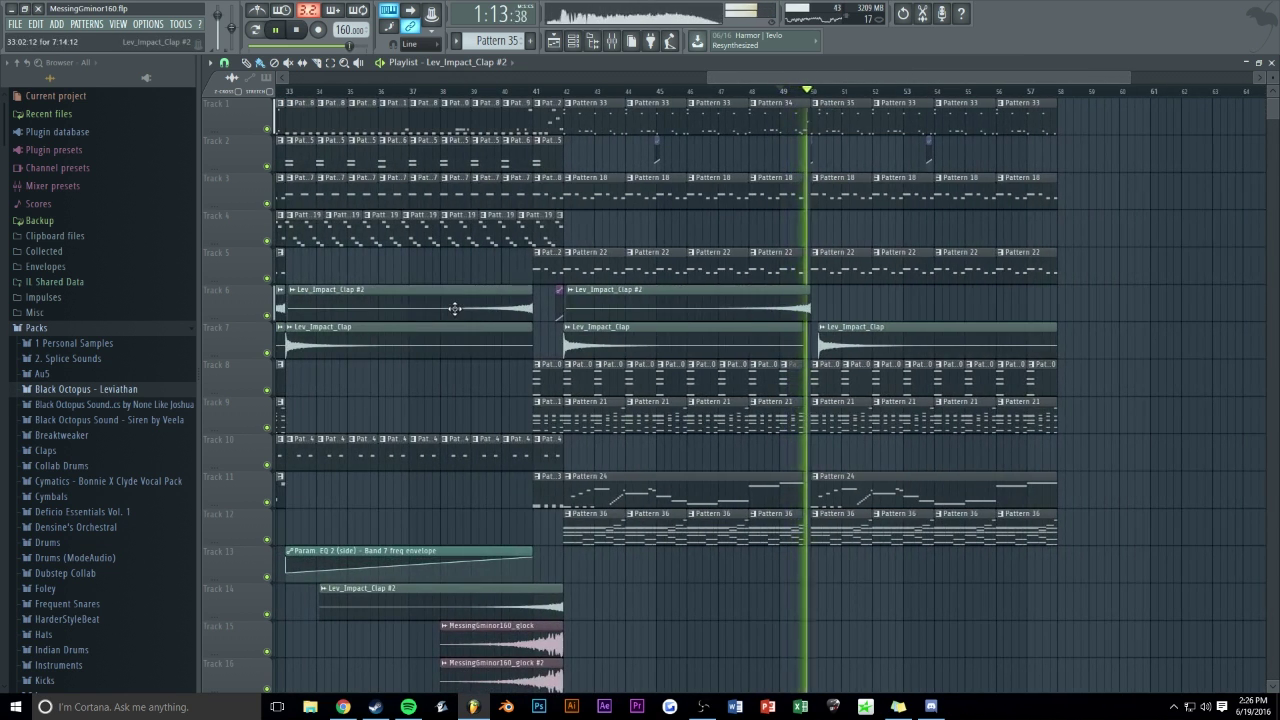
pyautogui.moveTo(860, 300)
pyautogui.mouseDown()
pyautogui.moveTo(872, 302)
pyautogui.moveTo(857, 302)
pyautogui.mouseUp()
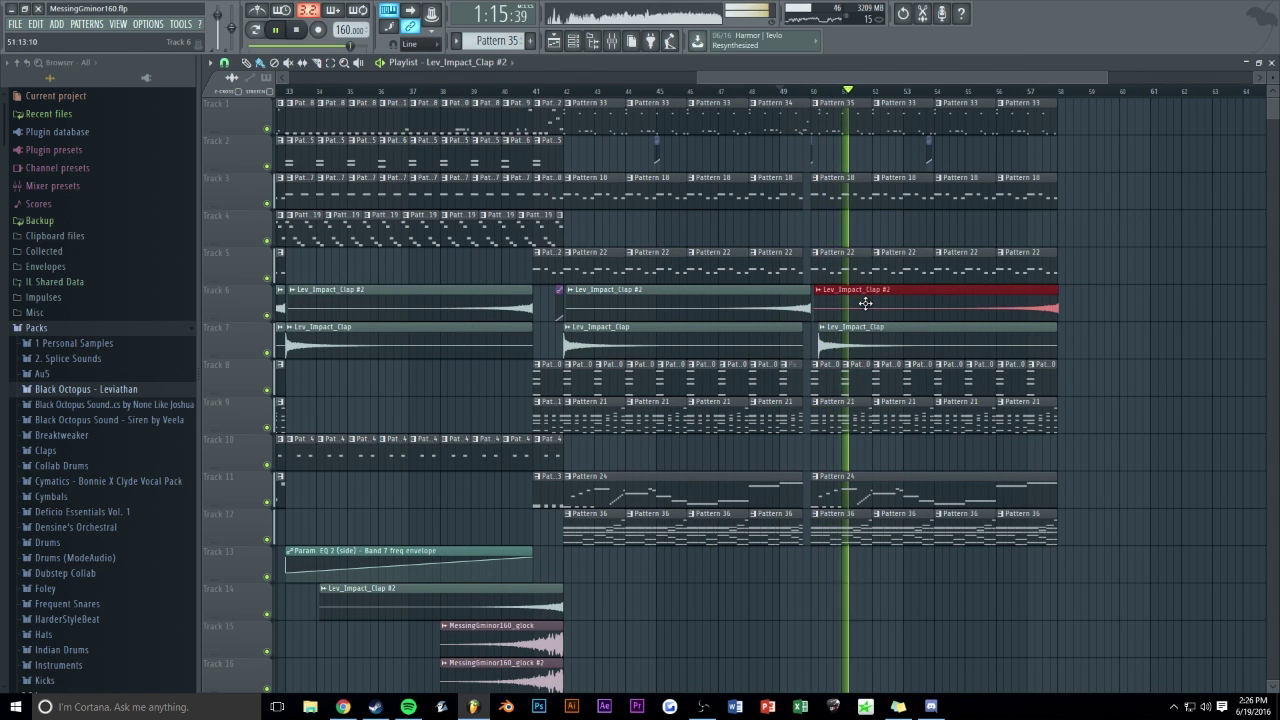
pyautogui.moveTo(970, 78); pyautogui.dragTo(1037, 78)
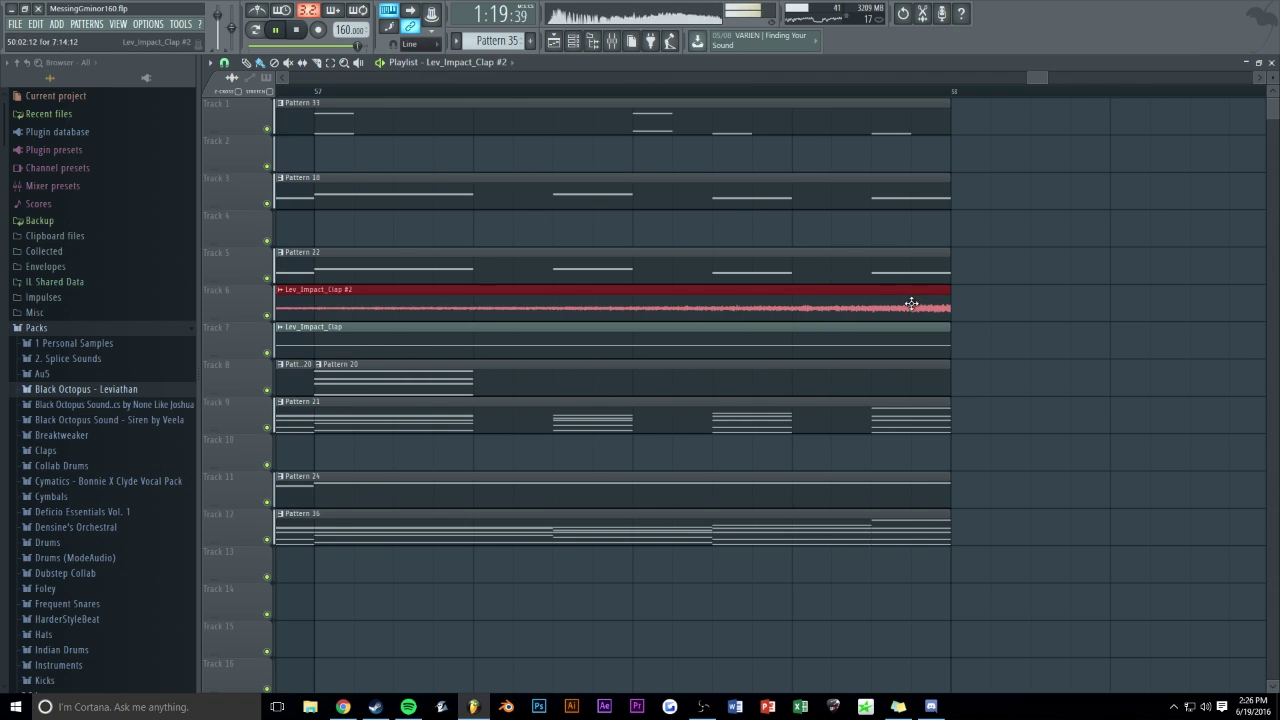
pyautogui.click(1046, 209)
pyautogui.scroll(-10, 1038, 79)
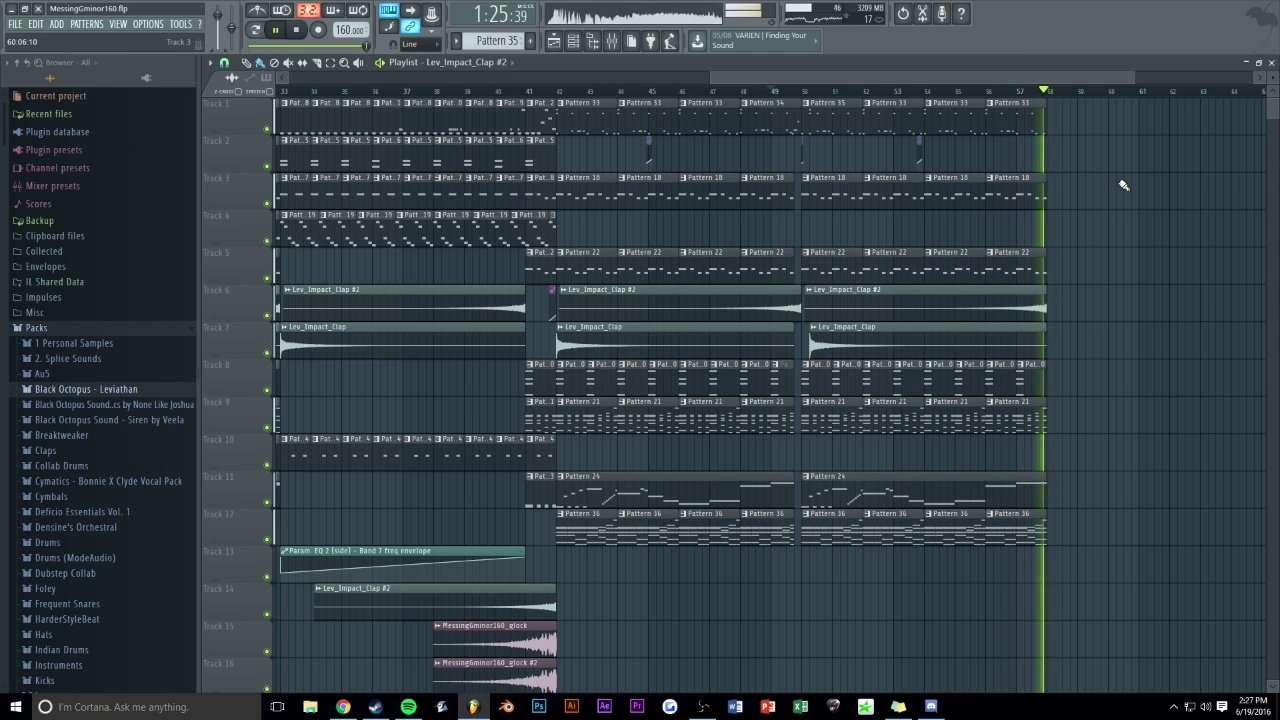
# - Play the whole arrangement from the beginning with all sections in view to review it
pyautogui.moveTo(846, 78); pyautogui.dragTo(808, 92)
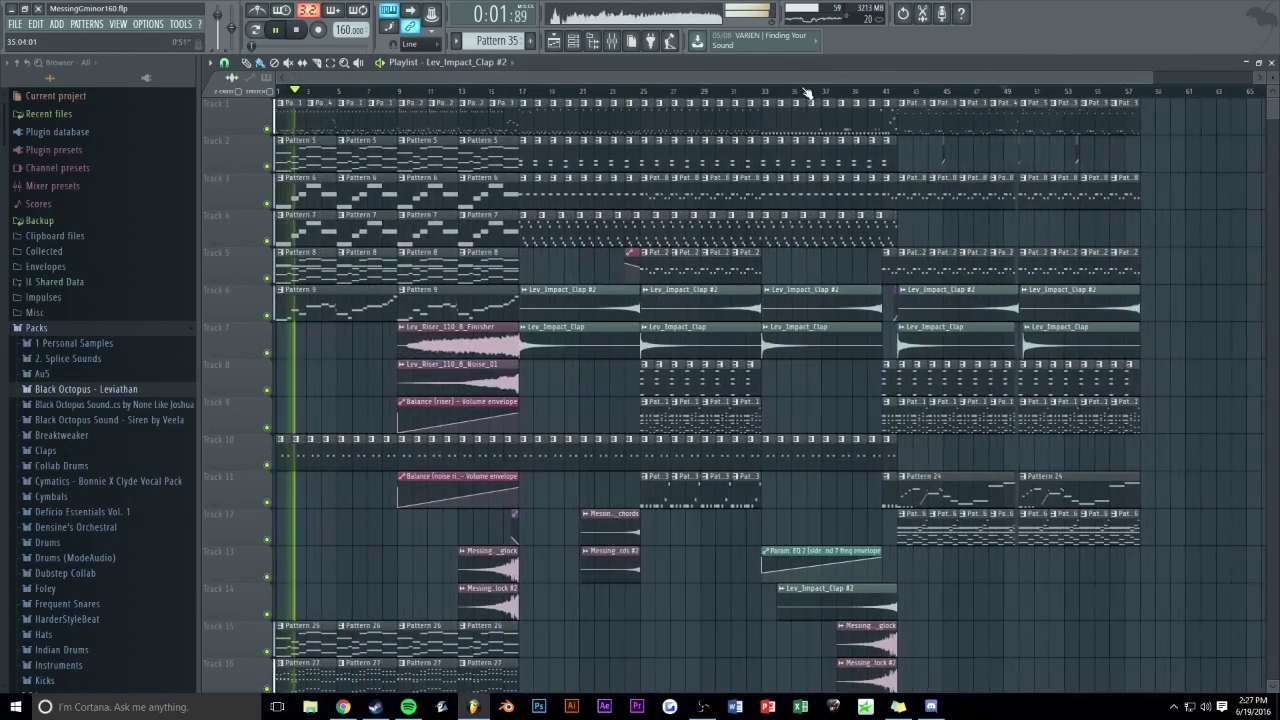
pyautogui.click(299, 31)
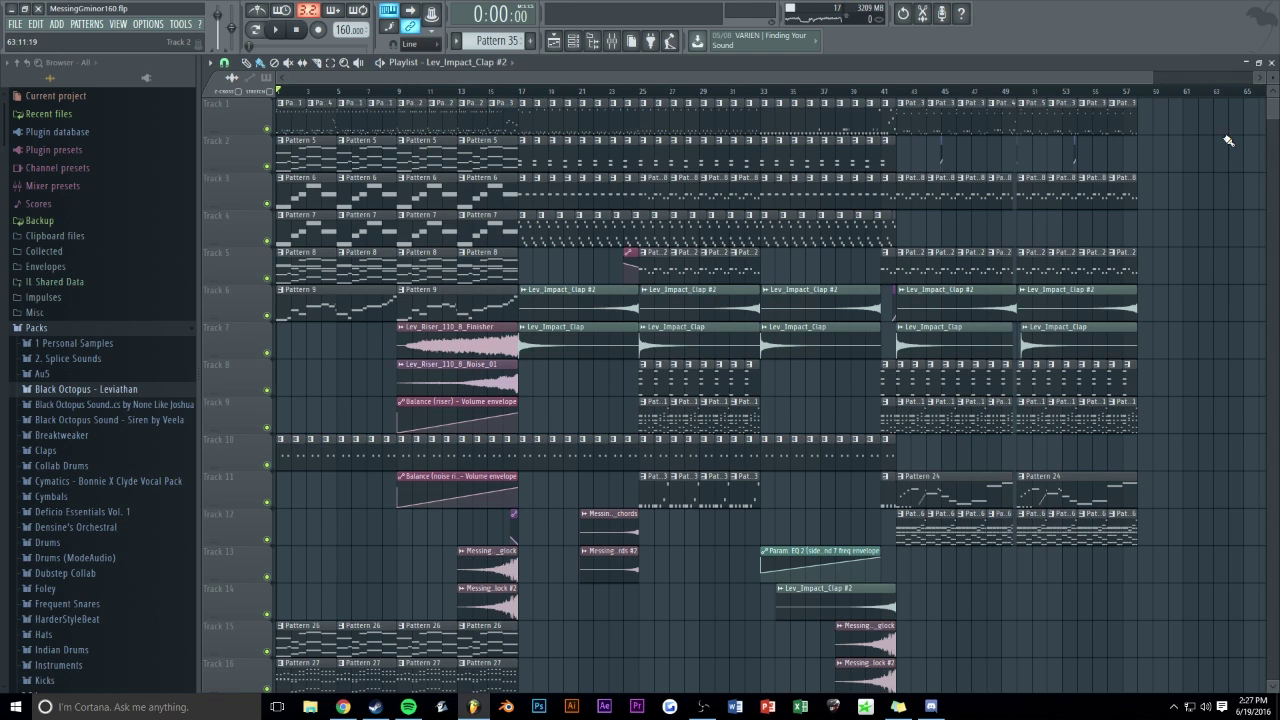
pyautogui.scroll(-5, 1203, 133)
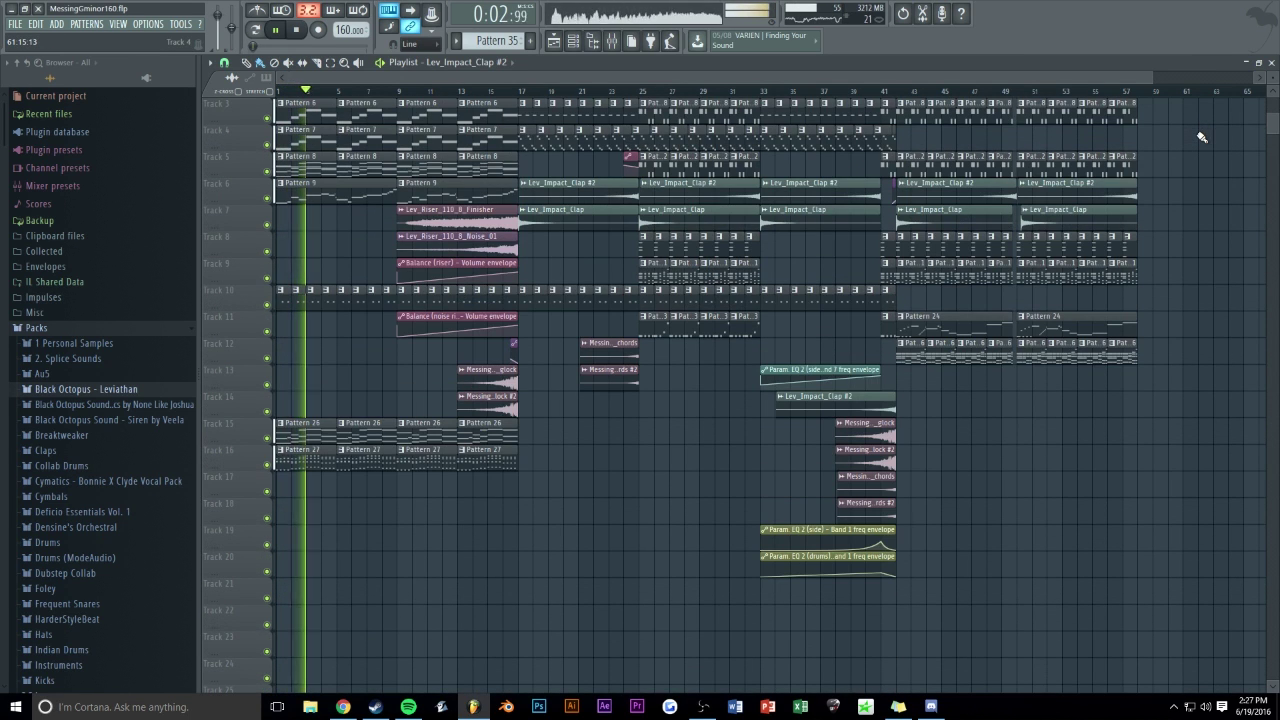
pyautogui.scroll(2, 1201, 137)
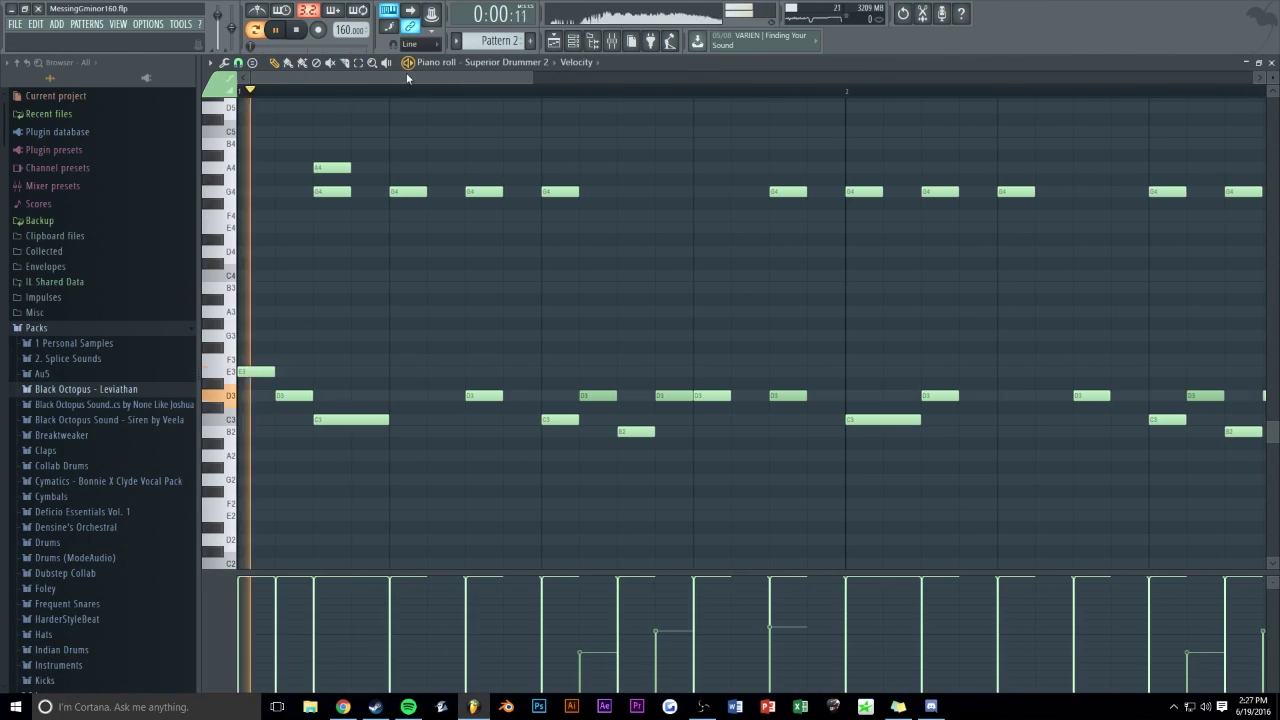
# - Delete the third G4 note in bar 1 and the fifth G4 note in bar 2 of Pattern 2, and check it in playback
pyautogui.rightClick(484, 191)
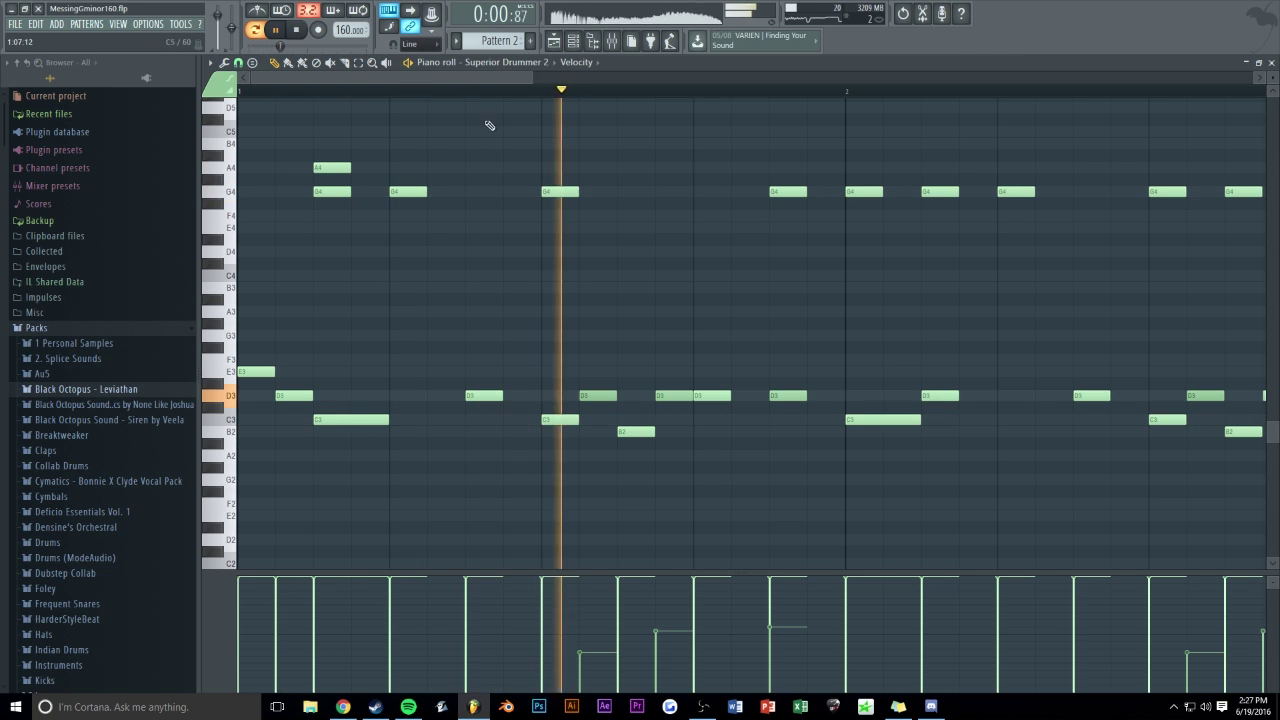
pyautogui.scroll(-2, 489, 134)
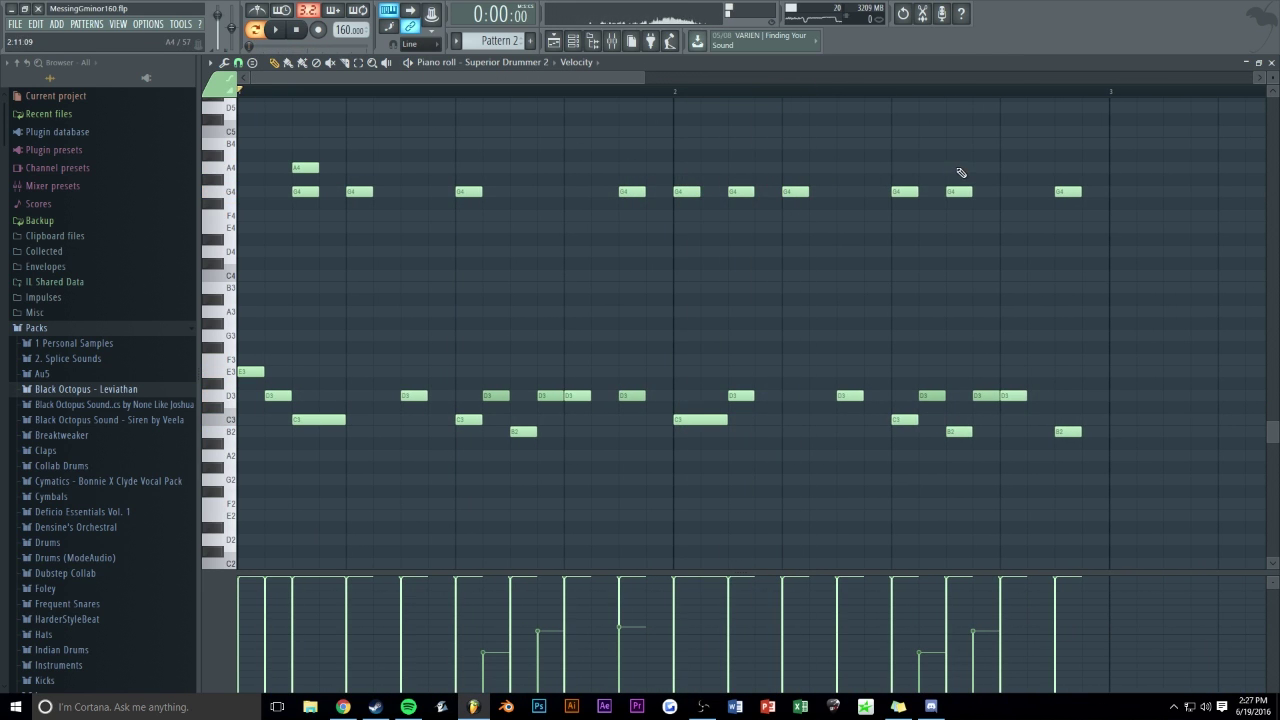
pyautogui.rightClick(959, 191)
pyautogui.press('space')
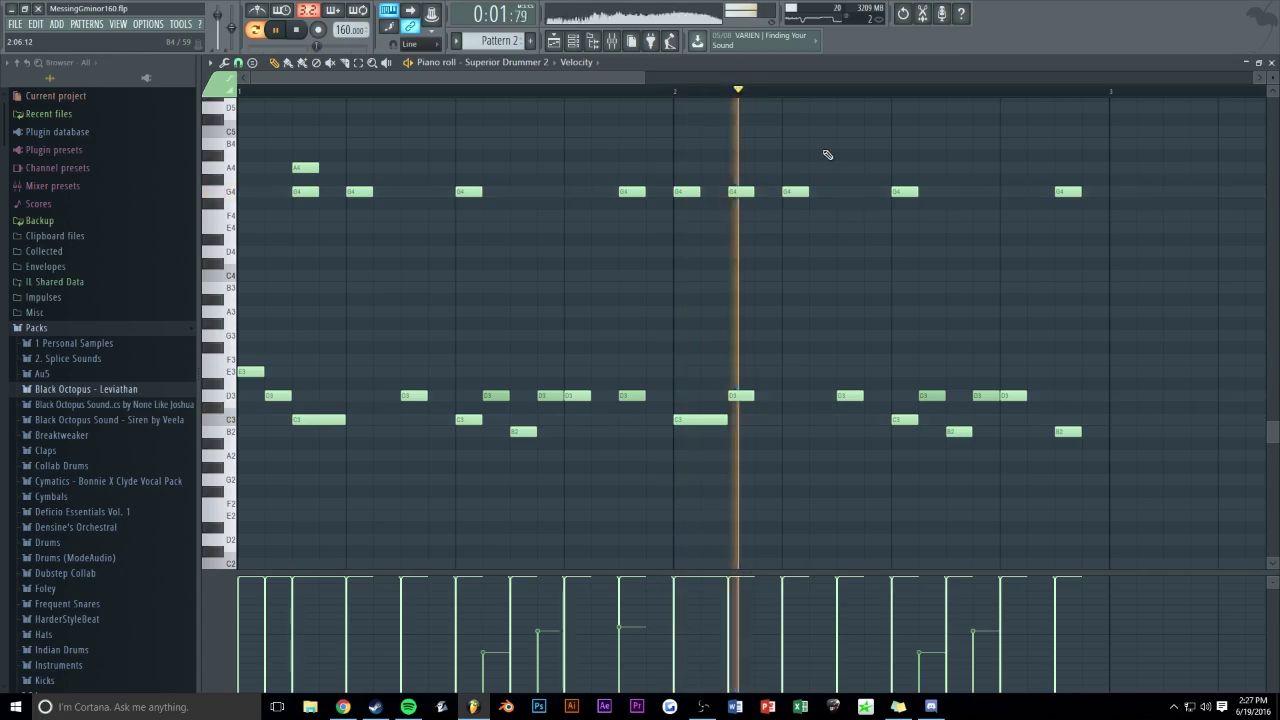
pyautogui.press('F5')
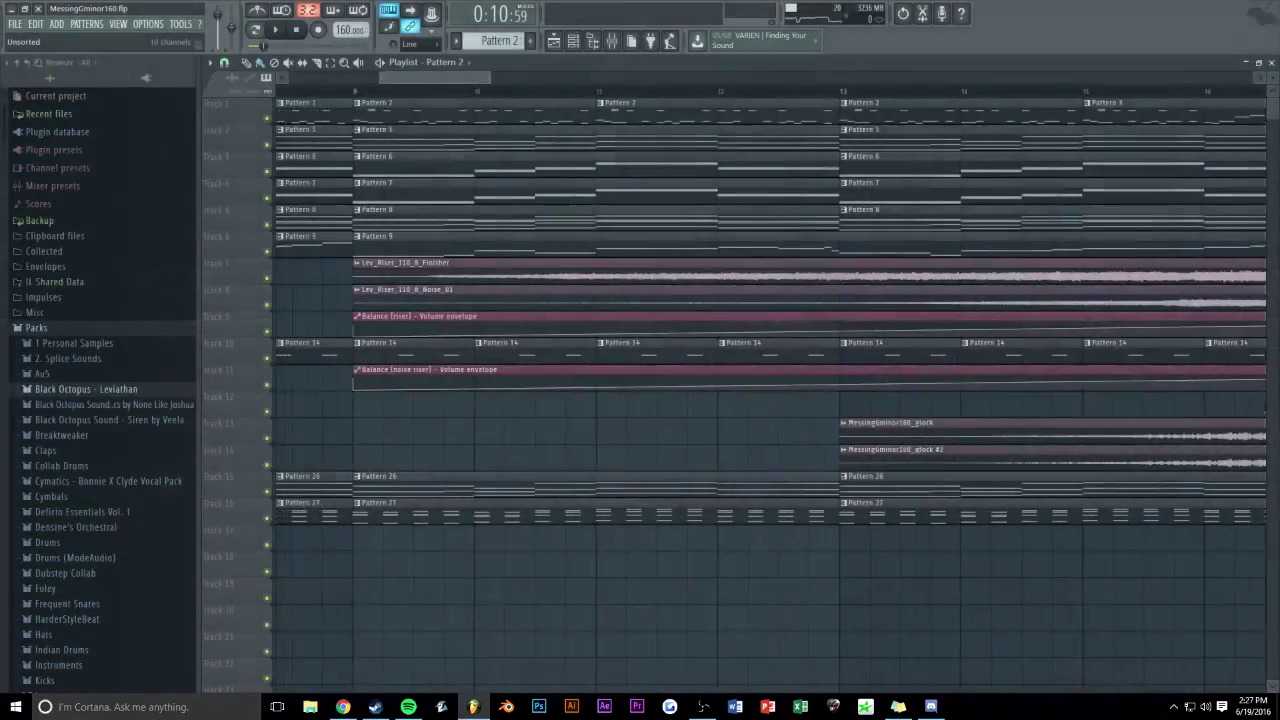
# - Make a drum clip on track 1 a unique pattern and inspect its Superior Drummer 2 notes in the piano roll
pyautogui.scroll(-5, 318, 100)
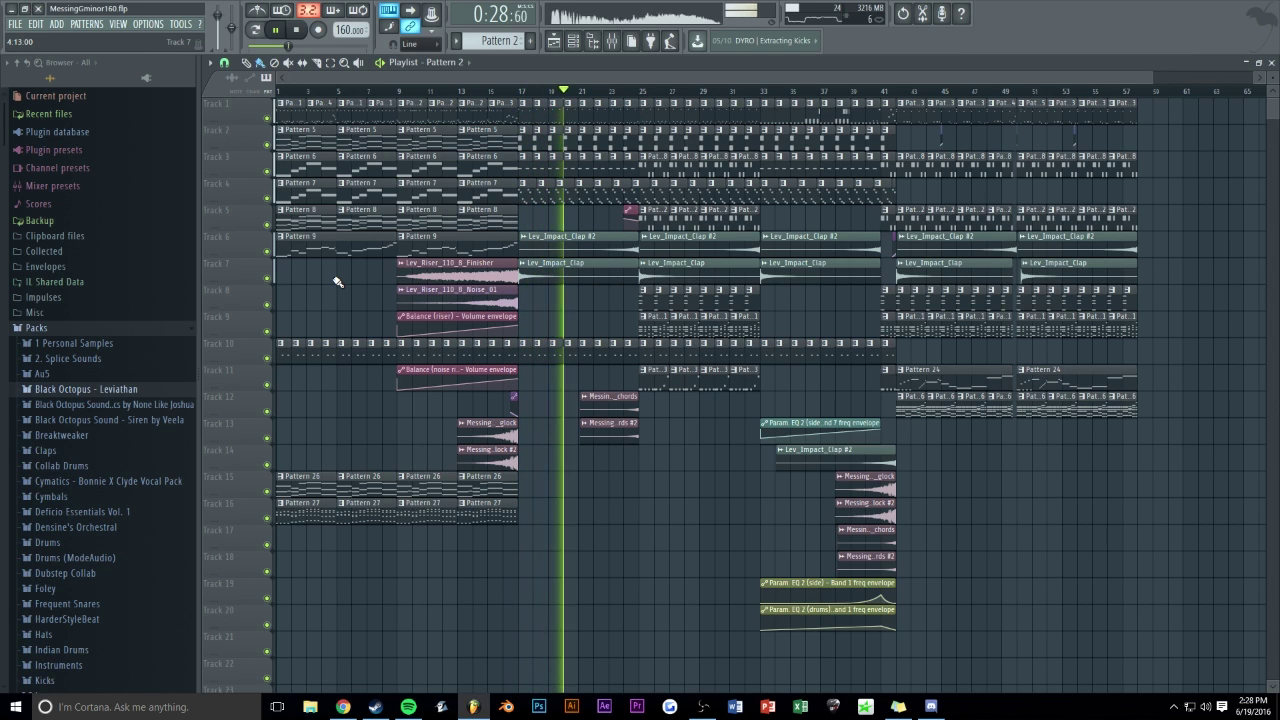
pyautogui.scroll(5, 514, 106)
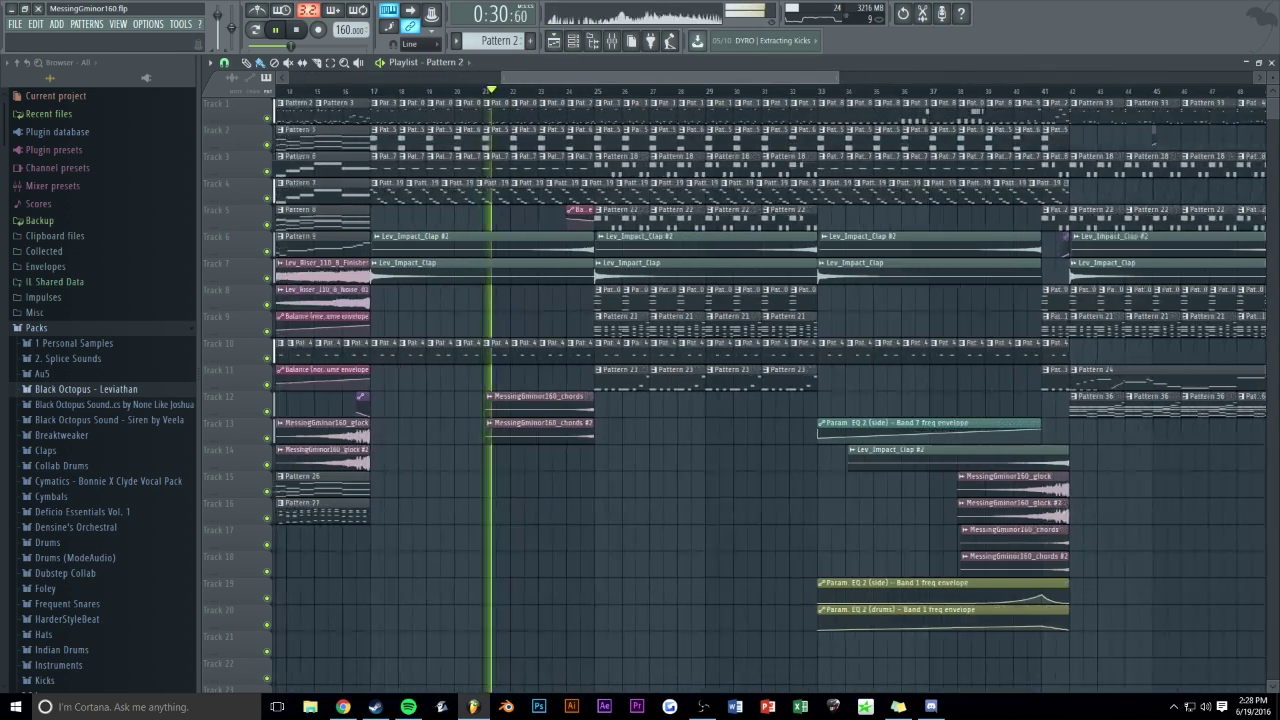
pyautogui.rightClick(518, 128)
pyautogui.click(545, 177)
pyautogui.doubleClick(514, 108)
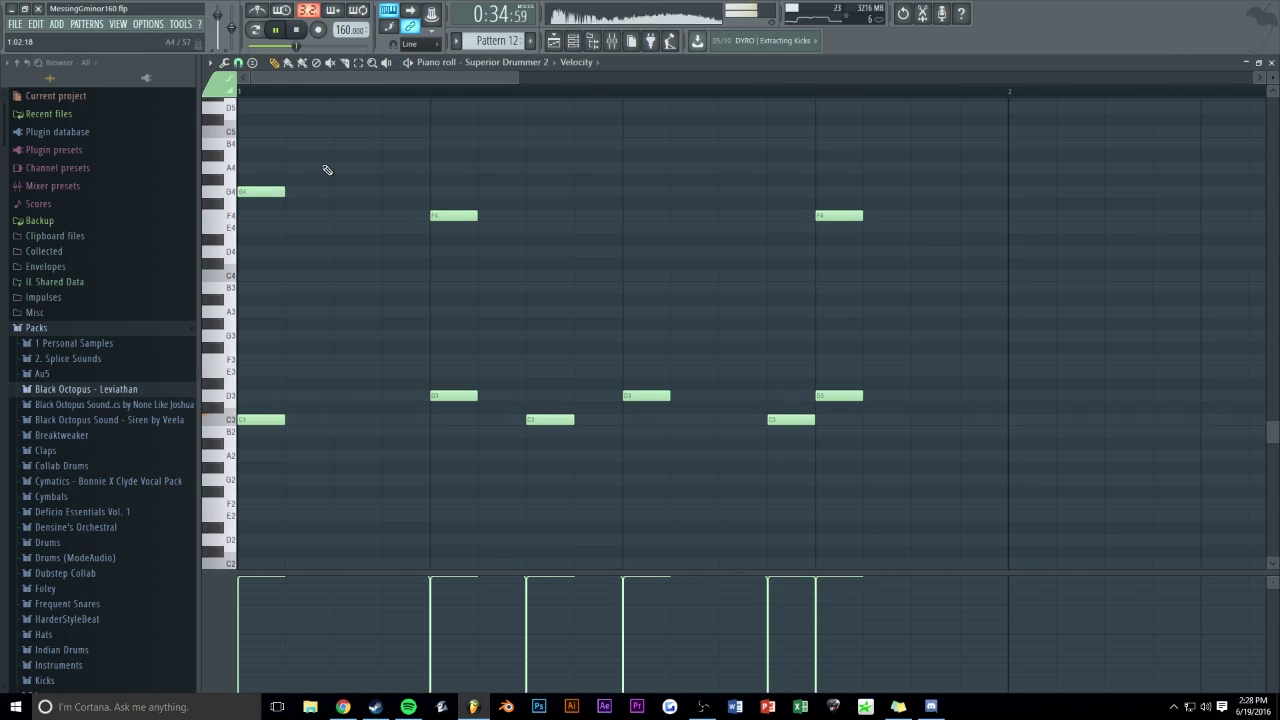
pyautogui.press('Escape')
pyautogui.press('Escape')
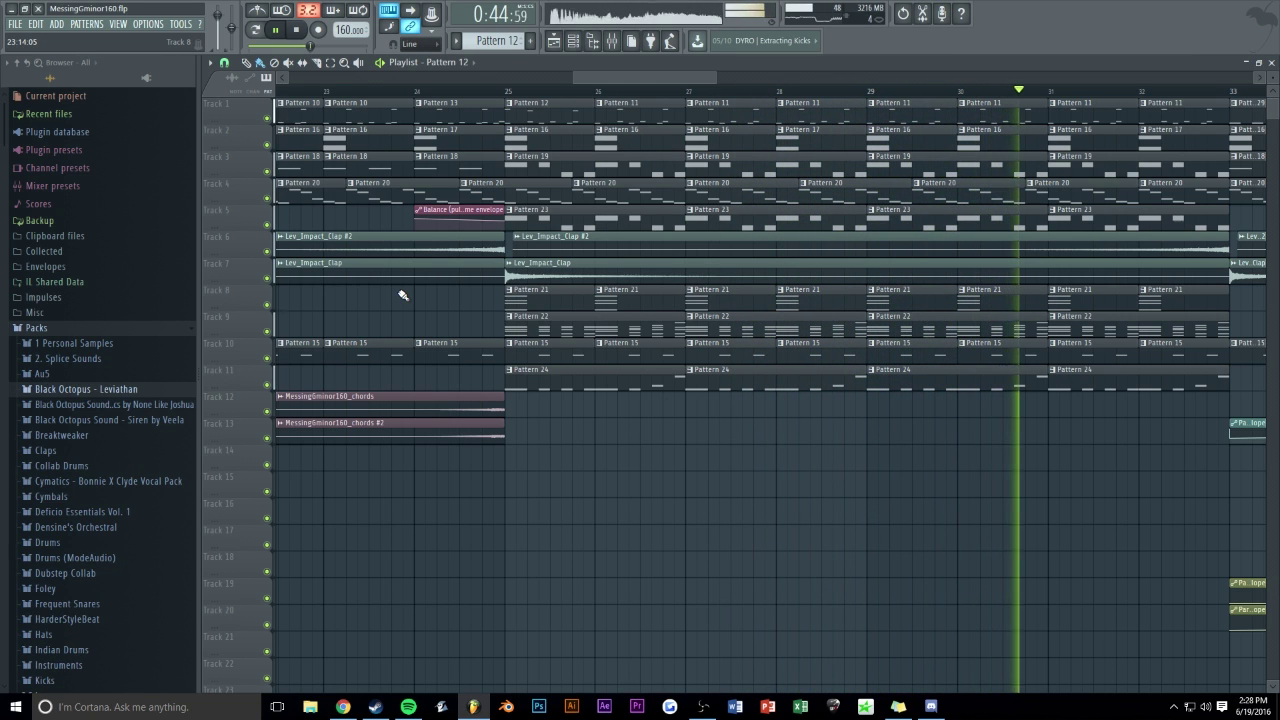
# - Fill track 10 from bar 42 to bar 58 with repeated Pattern 15 clips
pyautogui.moveTo(604, 77); pyautogui.dragTo(691, 77)
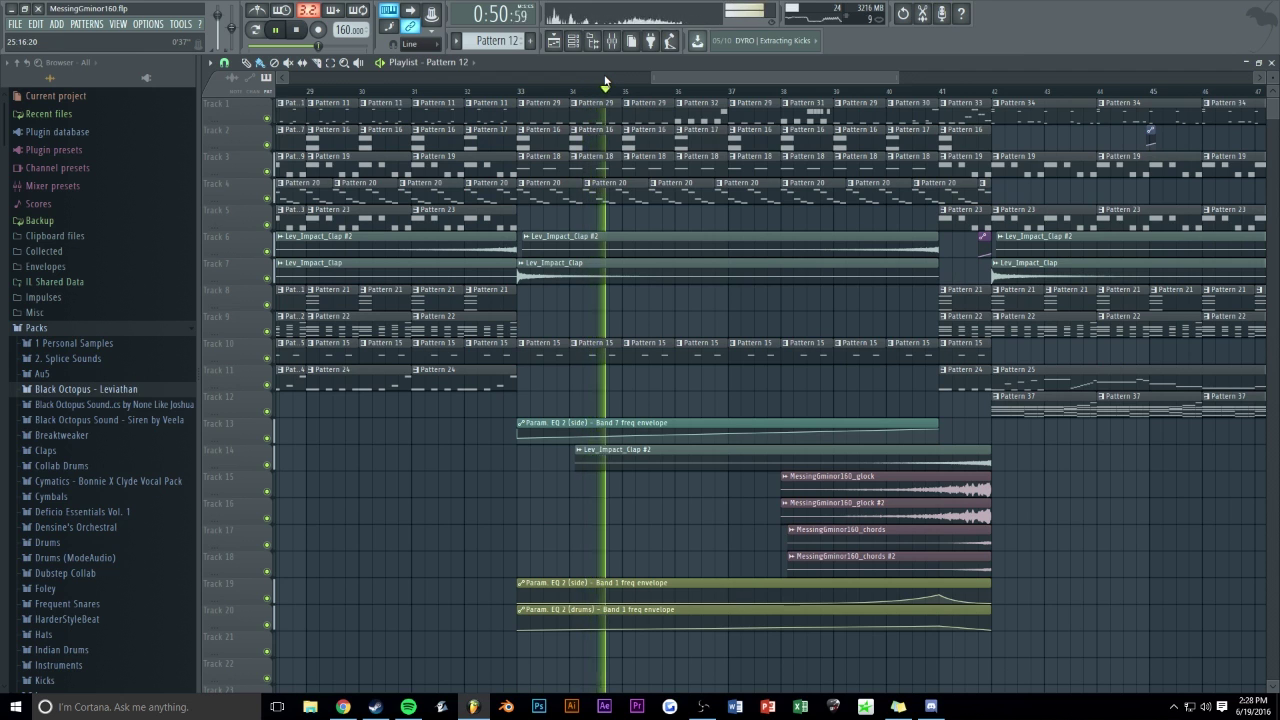
pyautogui.moveTo(676, 77); pyautogui.dragTo(736, 78)
pyautogui.keyDown('ctrl'); pyautogui.click(698, 350); pyautogui.keyUp('ctrl')
pyautogui.hotkey('ctrl', 'b')
pyautogui.hotkey('ctrl', 'b')
pyautogui.hotkey('ctrl', 'b')
pyautogui.hotkey('ctrl', 'b')
pyautogui.hotkey('ctrl', 'b')
pyautogui.hotkey('ctrl', 'b')
pyautogui.hotkey('ctrl', 'b')
pyautogui.hotkey('ctrl', 'b')
pyautogui.hotkey('ctrl', 'b')
pyautogui.hotkey('ctrl', 'b')
pyautogui.hotkey('ctrl', 'b')
pyautogui.hotkey('ctrl', 'b')
pyautogui.hotkey('ctrl', 'b')
pyautogui.hotkey('ctrl', 'b')
pyautogui.hotkey('ctrl', 'b')
pyautogui.hotkey('ctrl', 'b')
pyautogui.hotkey('ctrl', 'b')
pyautogui.hotkey('ctrl', 'b')
pyautogui.hotkey('ctrl', 'b')
pyautogui.hotkey('ctrl', 'b')
pyautogui.moveTo(686, 352)
pyautogui.mouseDown()
pyautogui.moveTo(846, 366)
pyautogui.moveTo(1155, 354)
pyautogui.mouseUp()
# - Adjust the curve of the drums Param. EQ 2 Band 1 freq envelope between bars 41 and 42 on track 20
pyautogui.scroll(-4, 1072, 128)
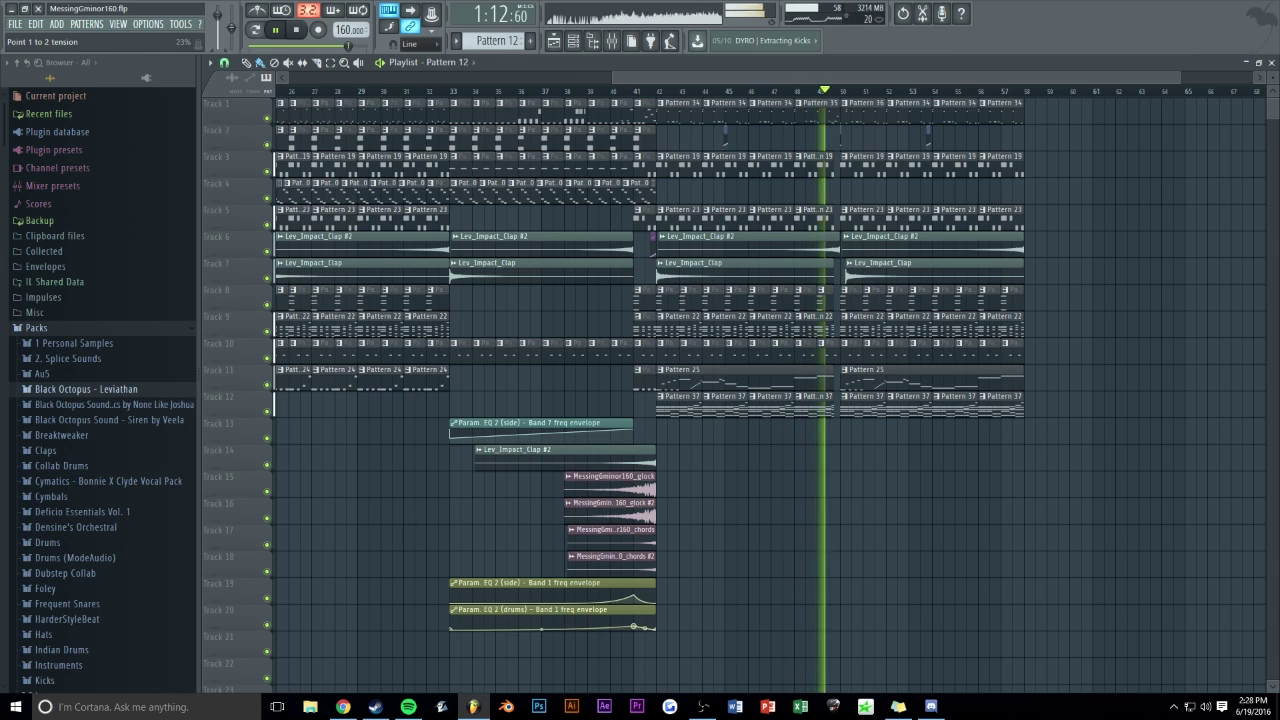
pyautogui.moveTo(645, 628); pyautogui.dragTo(645, 632)
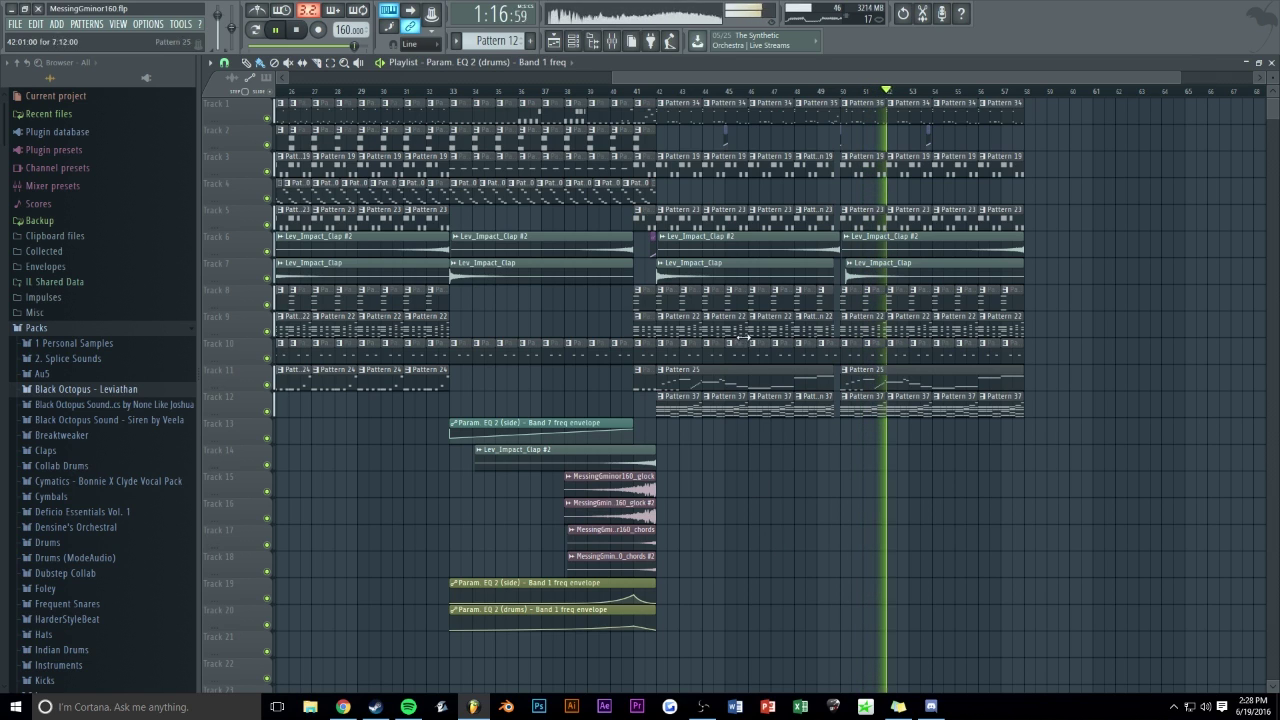
pyautogui.scroll(-4, 712, 78)
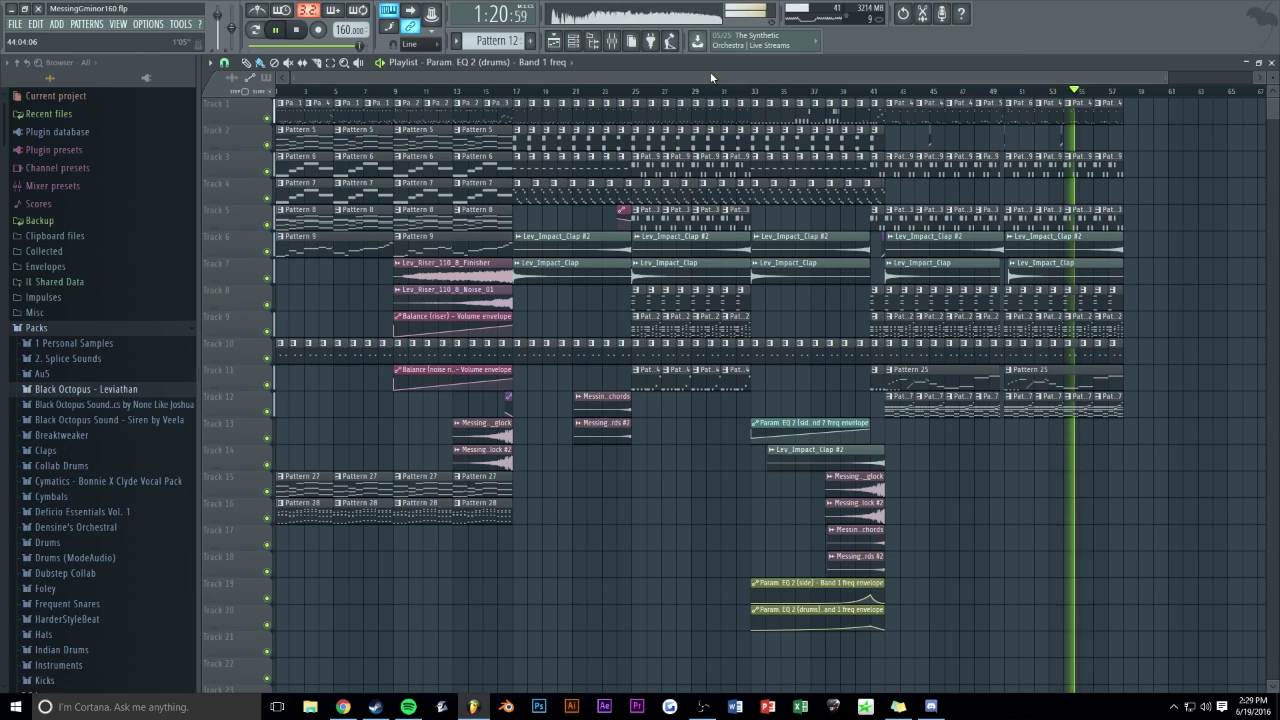
# - Save the project with the full arrangement in view and switch to Open Broadcaster Software
pyautogui.scroll(-2, 712, 78)
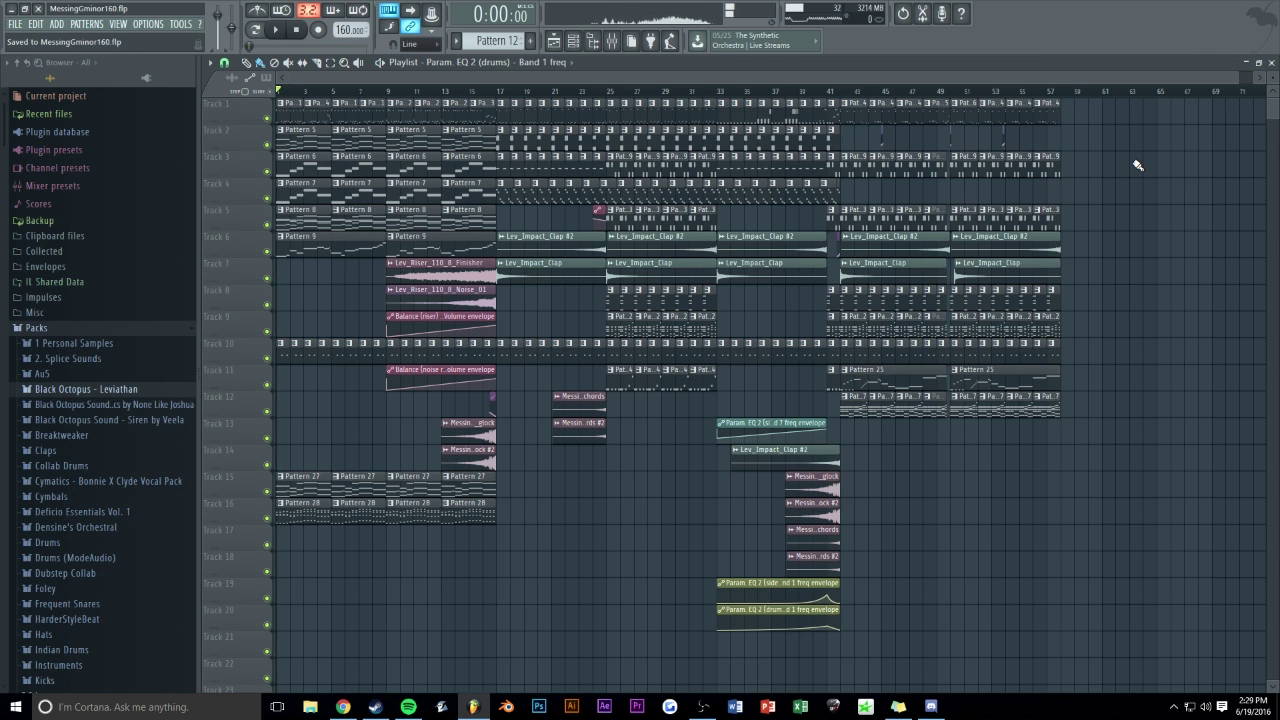
pyautogui.moveTo(1228, 78); pyautogui.dragTo(1248, 77)
pyautogui.hotkey('alt', 'Tab')
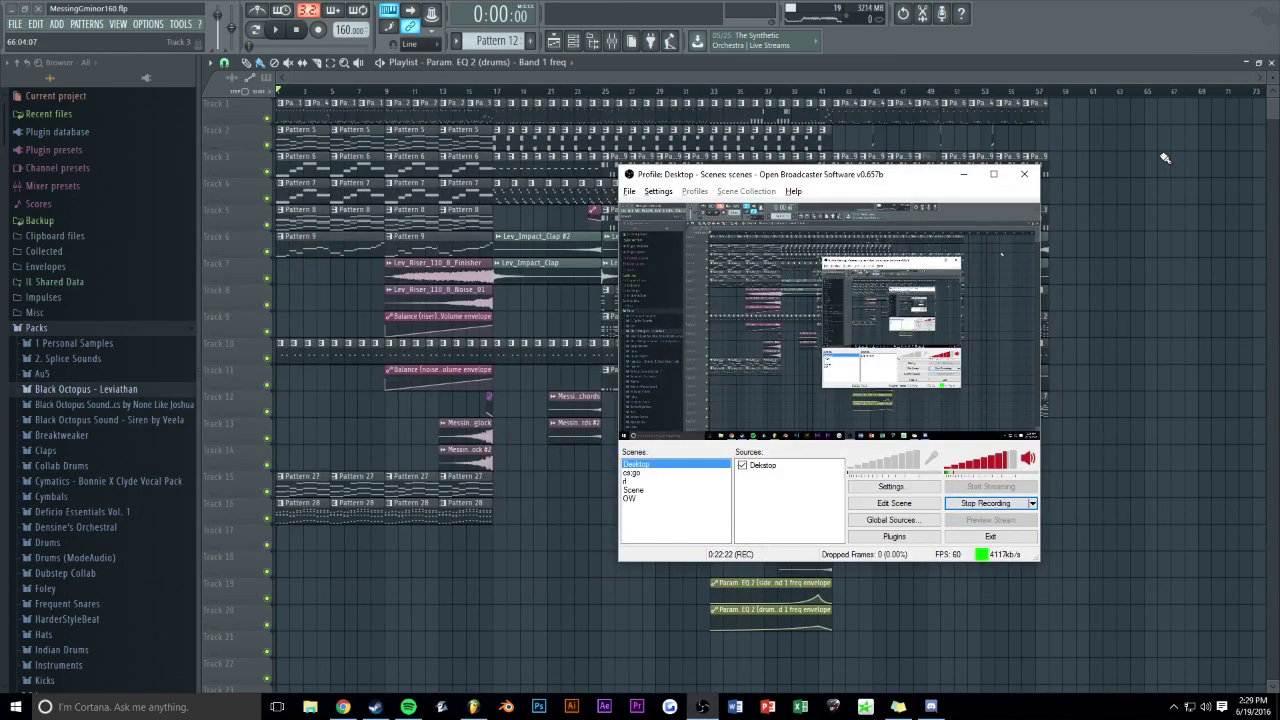